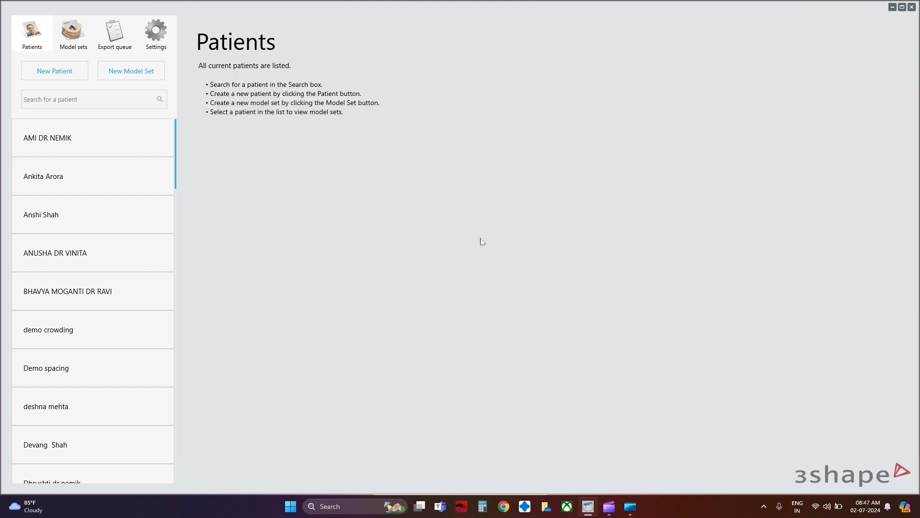
left_click(76, 46)
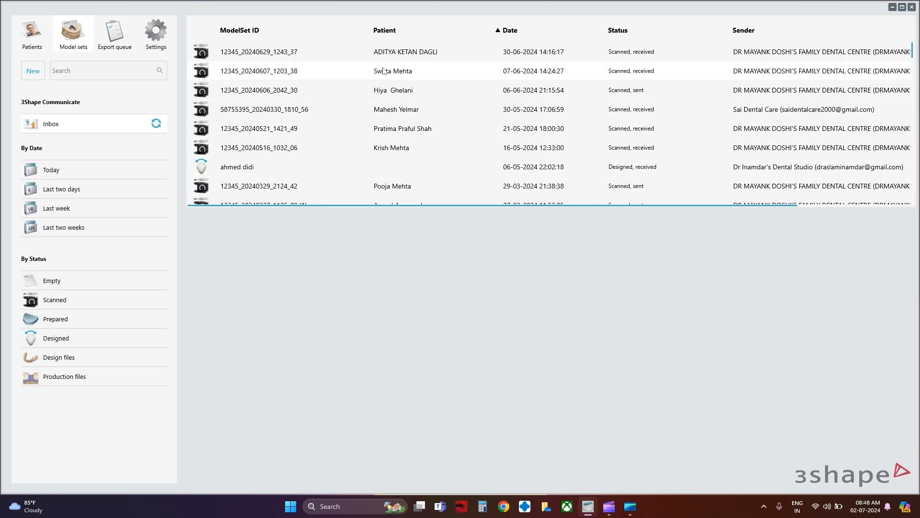
right_click(418, 52)
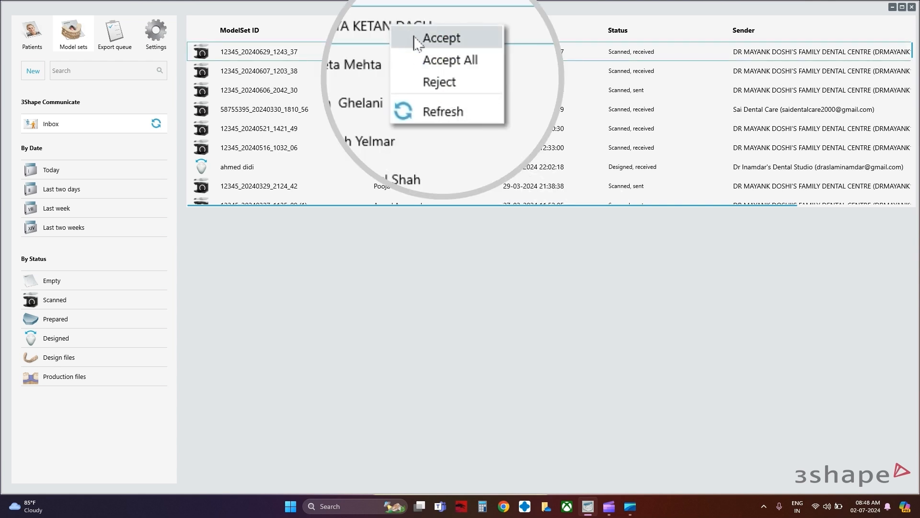
left_click(416, 43)
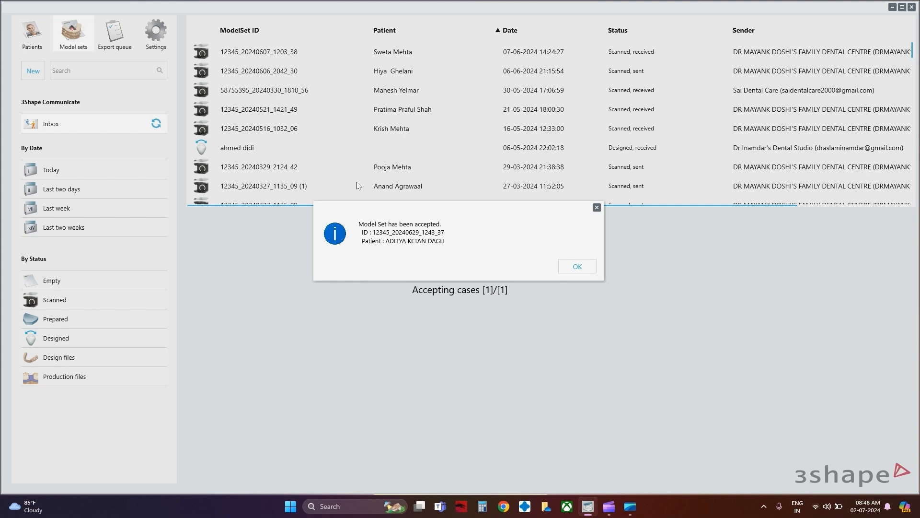
left_click(573, 266)
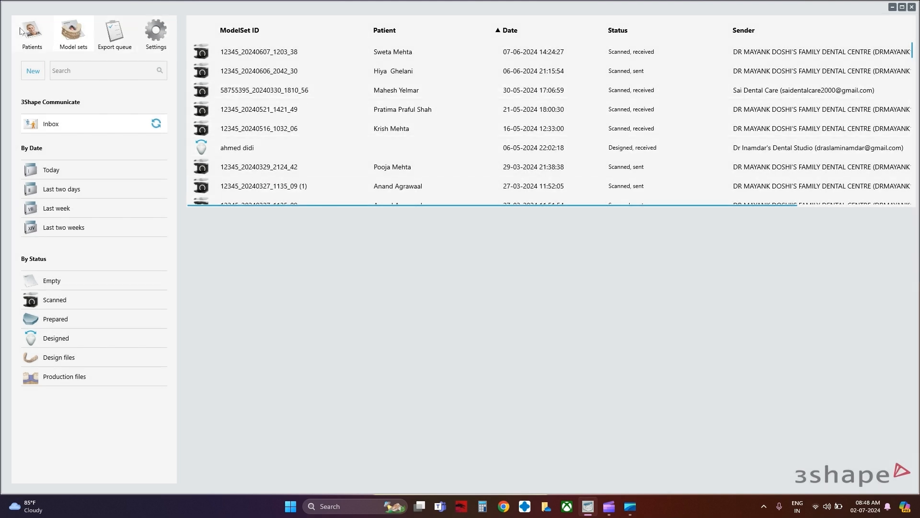
Step: Open the accepted patient's case, view the scan and start the Clear Aligner model (automatic) preparation
left_click(30, 32)
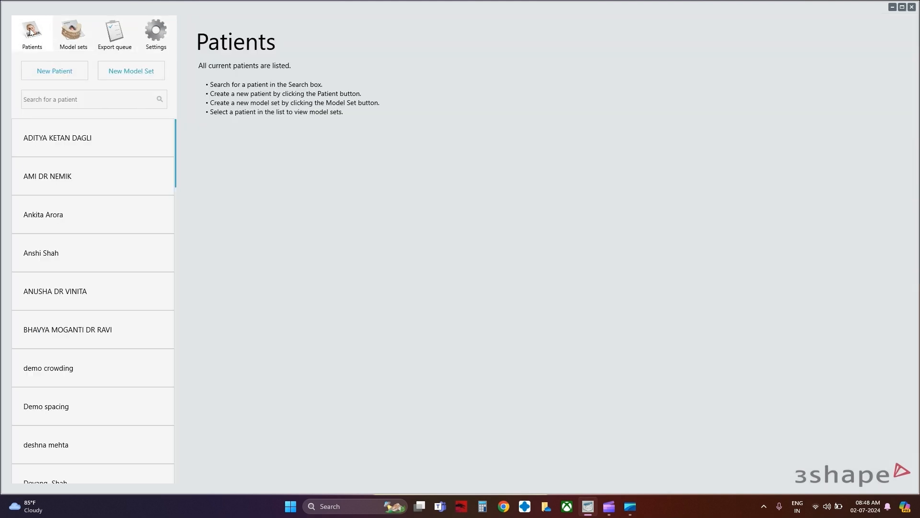
left_click(65, 142)
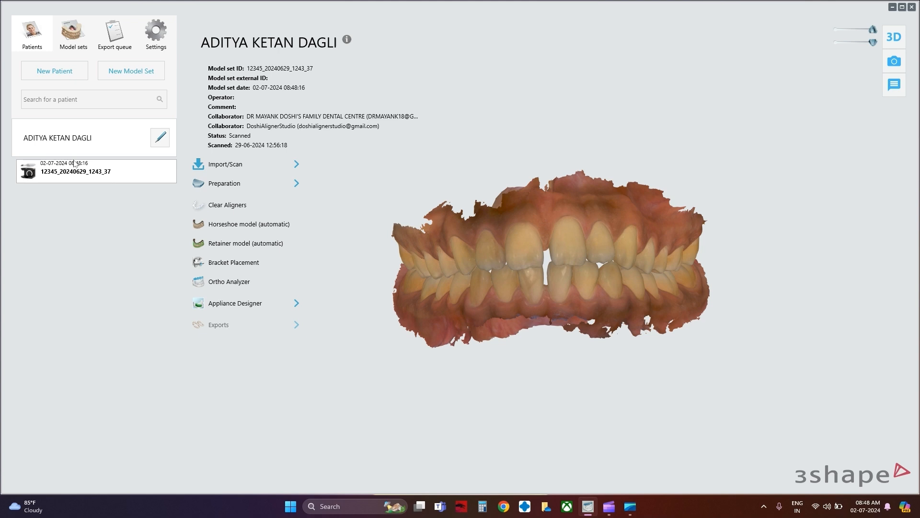
mouse_move(254, 188)
mouse_move(564, 239)
right_mouse_down()
mouse_move(556, 304)
mouse_move(551, 243)
mouse_move(515, 189)
mouse_move(531, 153)
mouse_move(521, 252)
mouse_move(549, 286)
mouse_move(559, 228)
mouse_move(576, 250)
right_mouse_up()
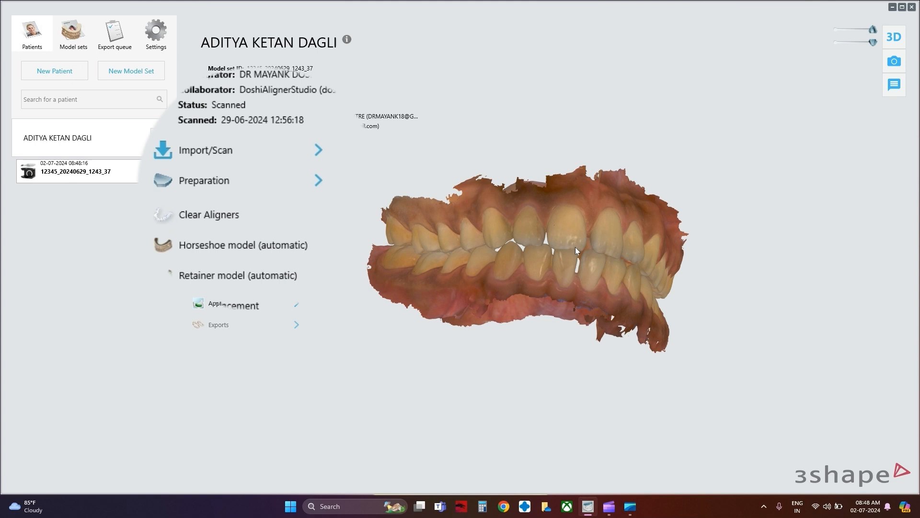
mouse_move(242, 194)
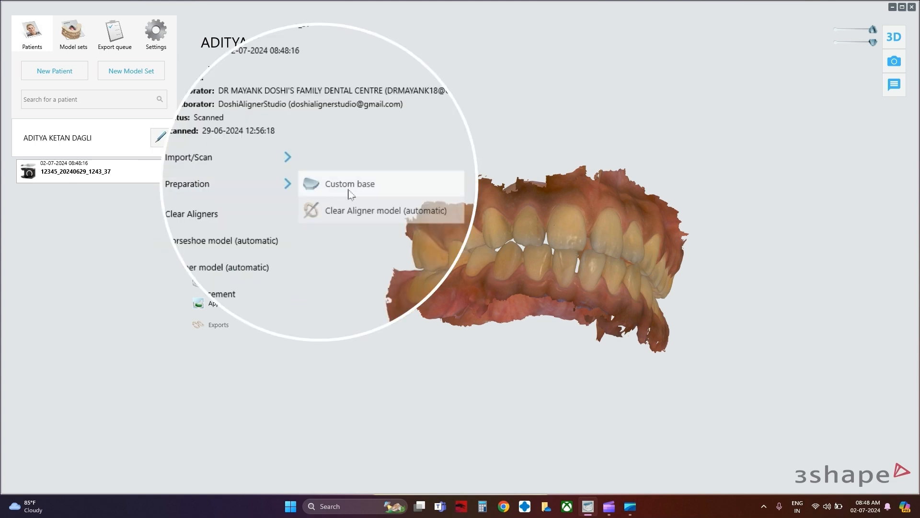
left_click(368, 214)
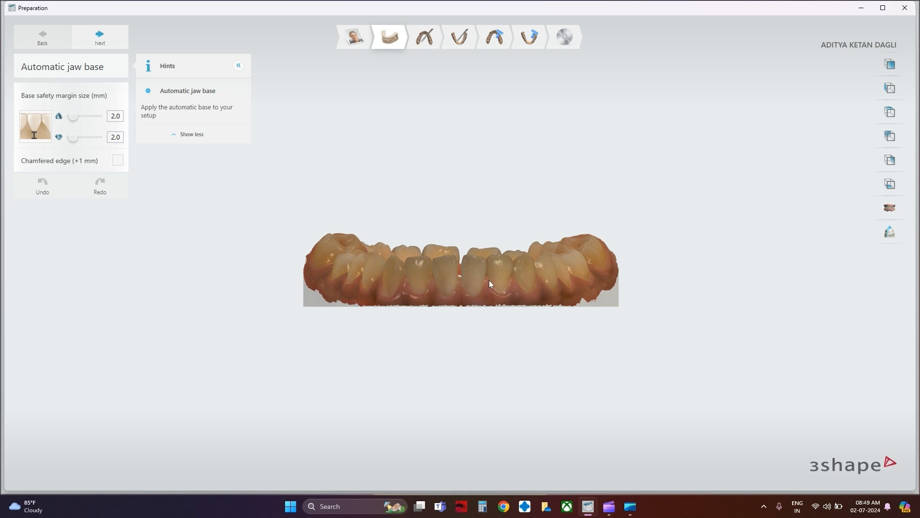
Step: Check the automatic jaw bases on both arches and accept them, continuing to maxillary sculpting
right_click_drag(690, 302, 664, 375)
right_click_drag(379, 291, 602, 242)
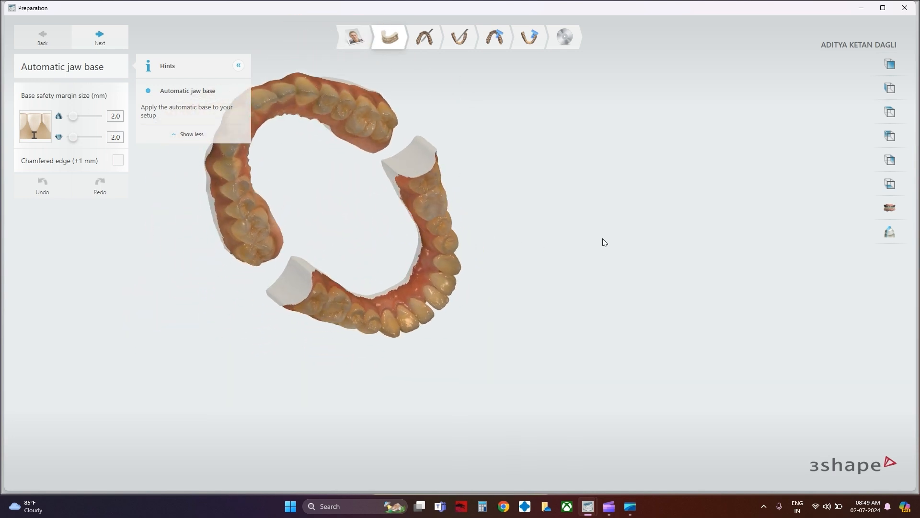
left_click(103, 39)
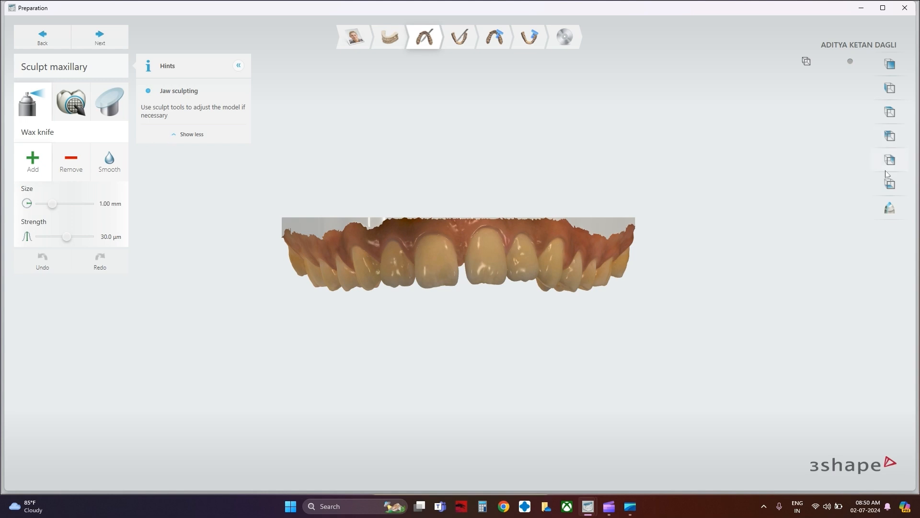
Step: Examine the maxillary model from the occlusal, lateral and posterior sides for excess material behind the last molars
right_click_drag(464, 275, 455, 275)
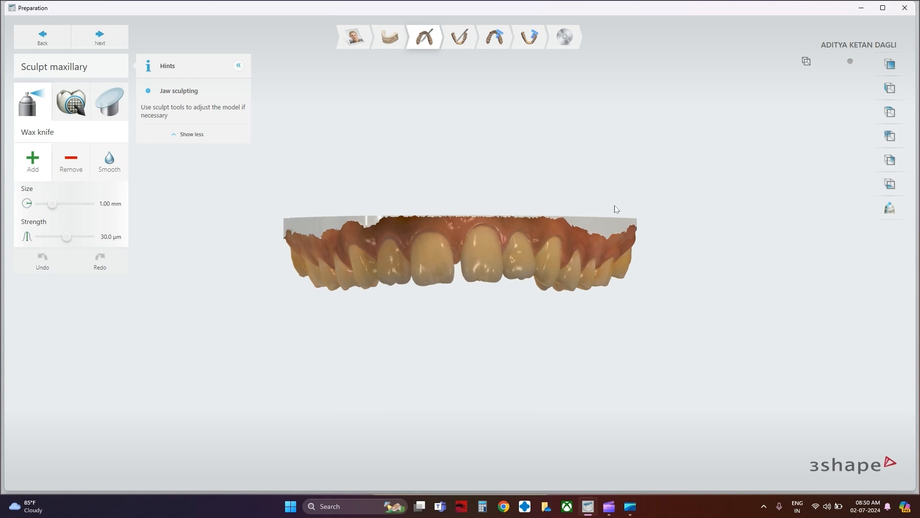
left_click(898, 165)
right_click_drag(640, 292, 525, 132)
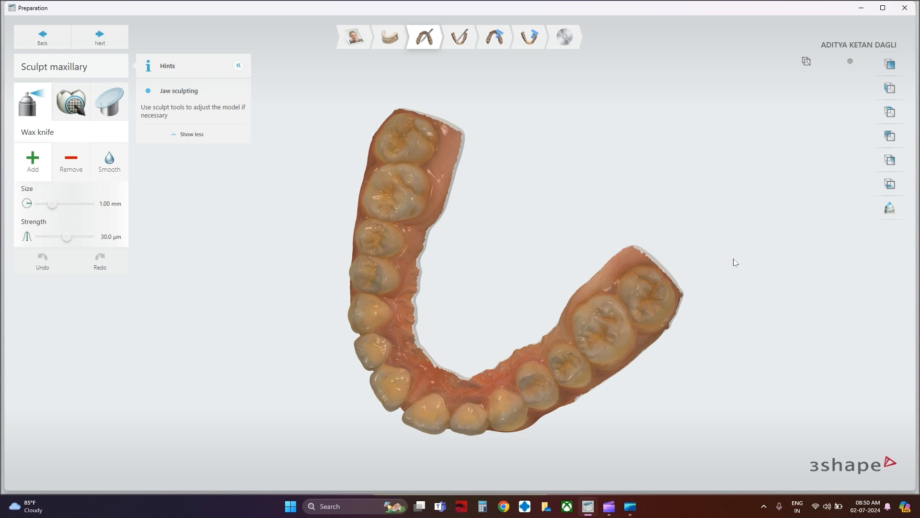
mouse_move(457, 208)
right_mouse_down()
mouse_move(468, 159)
mouse_move(702, 304)
mouse_move(791, 217)
mouse_move(790, 180)
right_mouse_up()
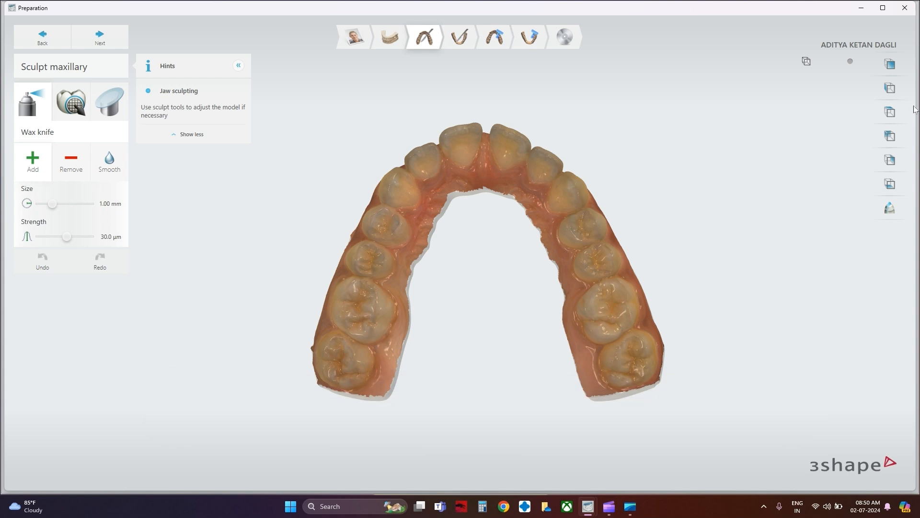
left_click(895, 163)
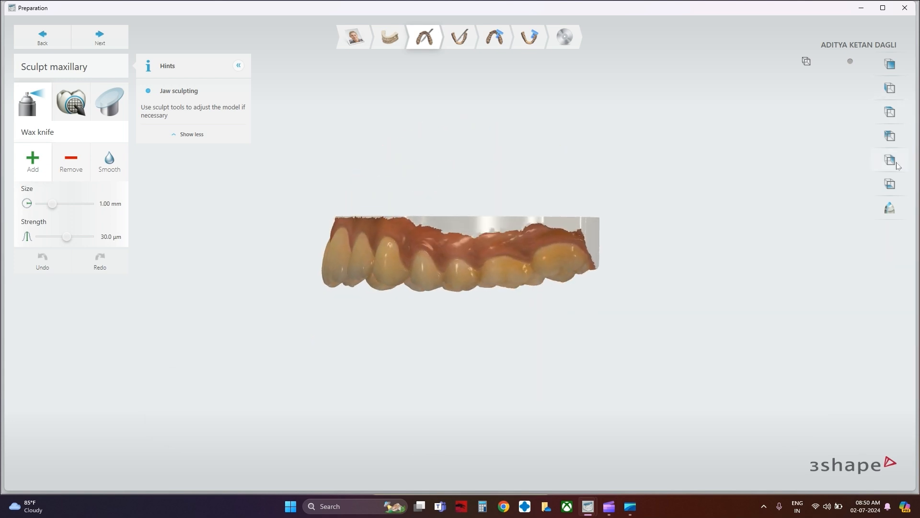
left_click(890, 144)
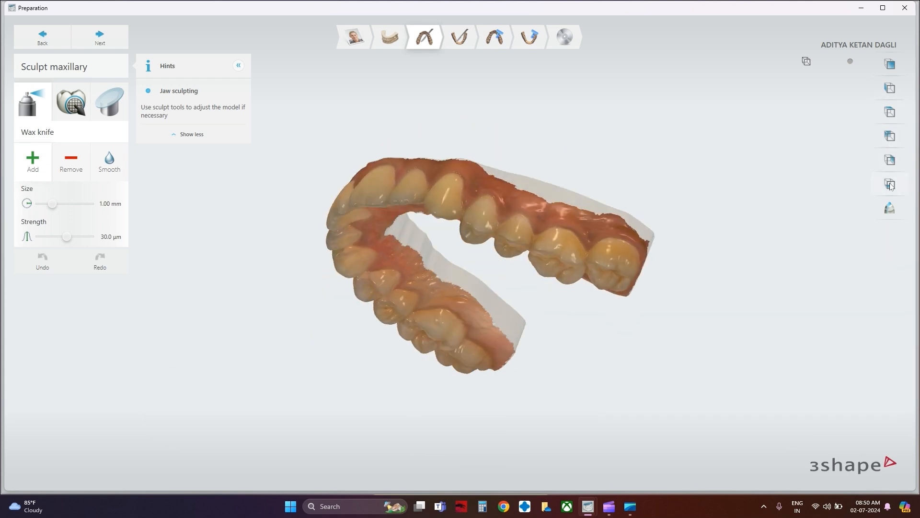
left_click(889, 140)
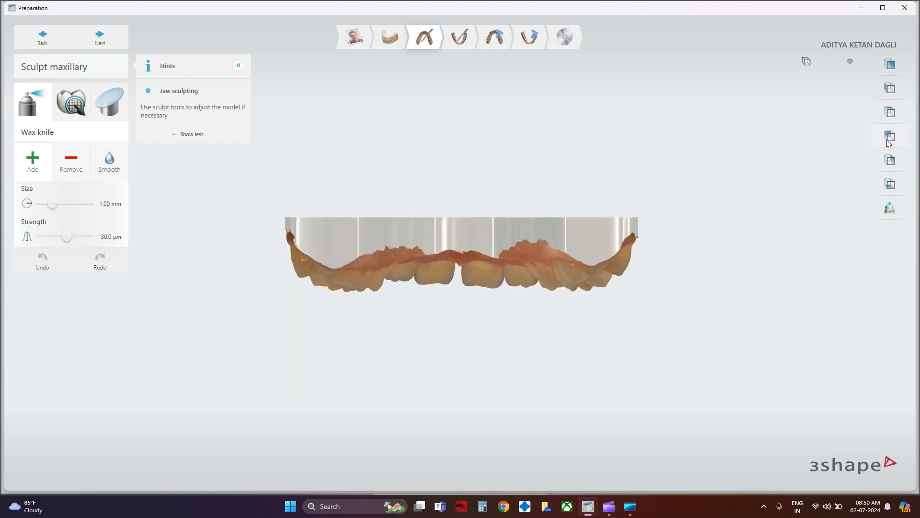
Step: Trim the excess behind the last maxillary molars with a slanted plane cut drawn from the side, and check the trimmed arch
left_click(890, 91)
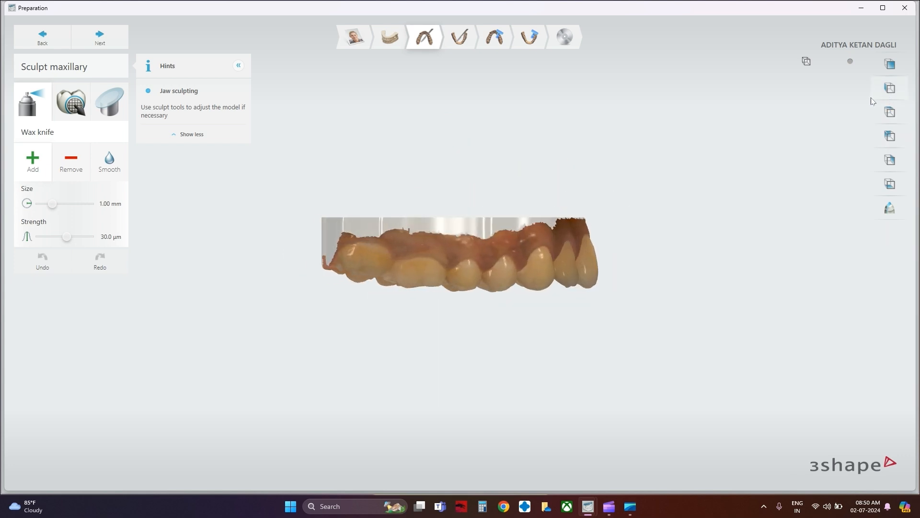
left_click(118, 104)
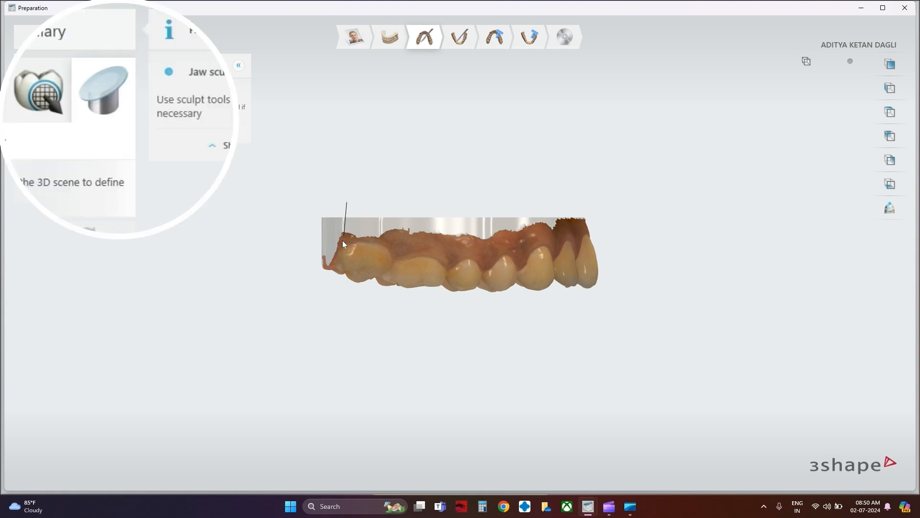
left_click_drag(338, 281, 331, 283)
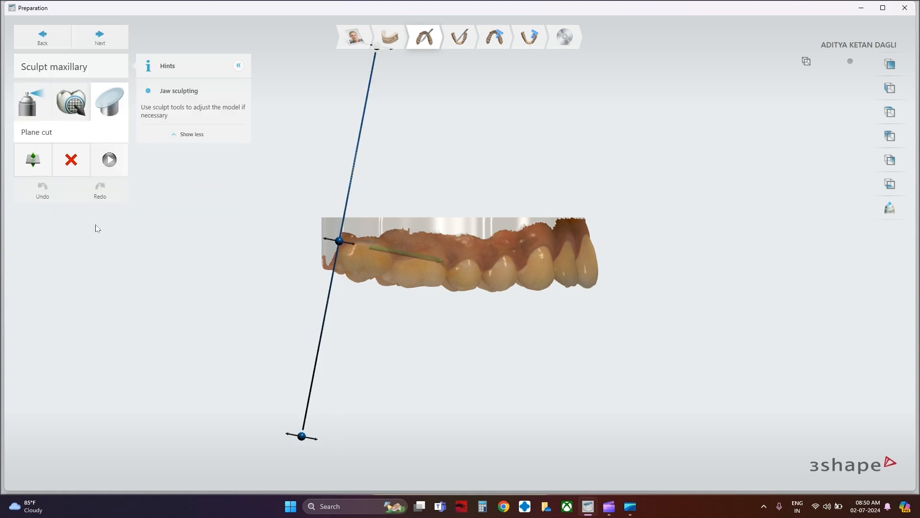
left_click(28, 155)
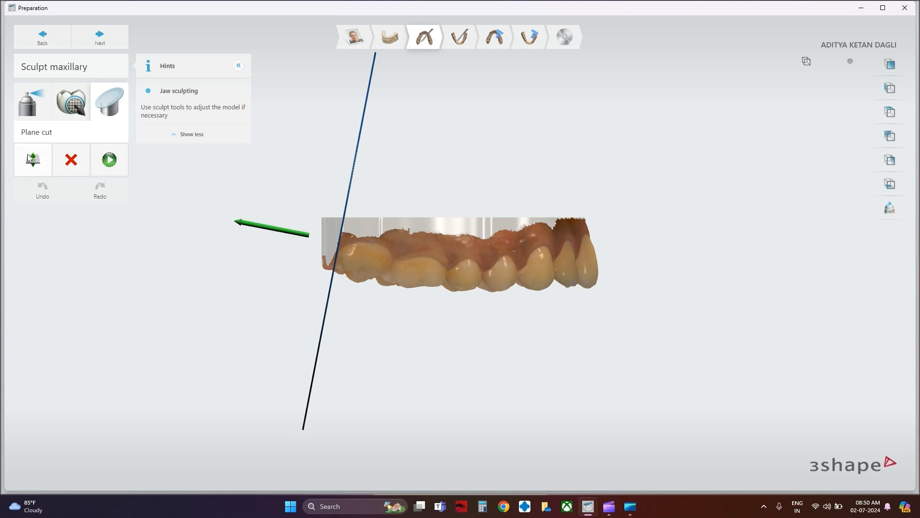
left_click(110, 160)
right_click_drag(304, 281, 309, 151)
mouse_move(226, 411)
right_mouse_down()
mouse_move(265, 403)
mouse_move(280, 374)
mouse_move(338, 389)
mouse_move(444, 455)
mouse_move(349, 278)
mouse_move(250, 339)
mouse_move(226, 300)
right_mouse_up()
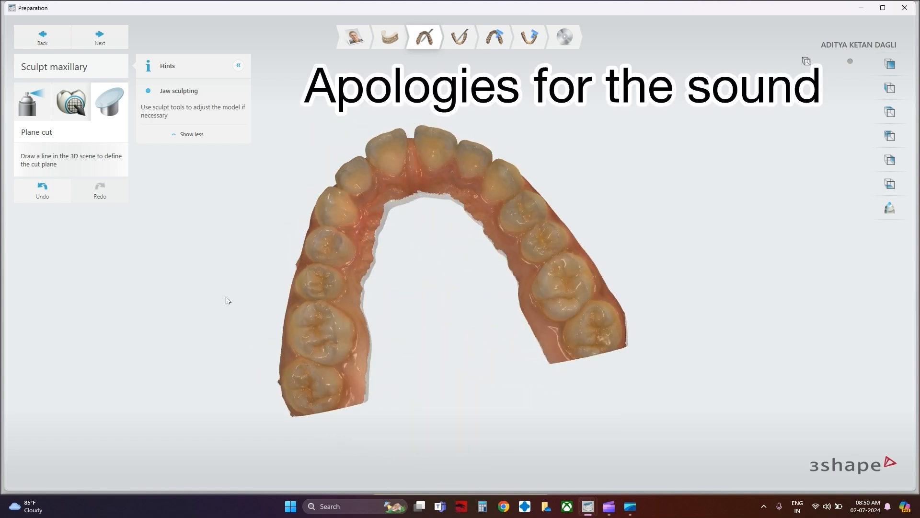
left_click_drag(190, 447, 783, 314)
right_click_drag(493, 235, 452, 261)
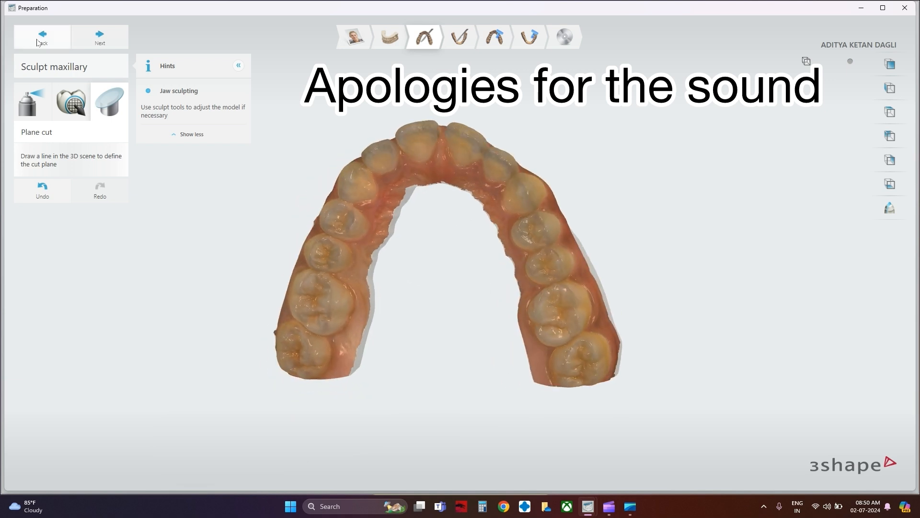
Step: Continue to mandibular sculpting and trim the excess behind the last molars with a near-vertical plane cut from the side
left_click(105, 40)
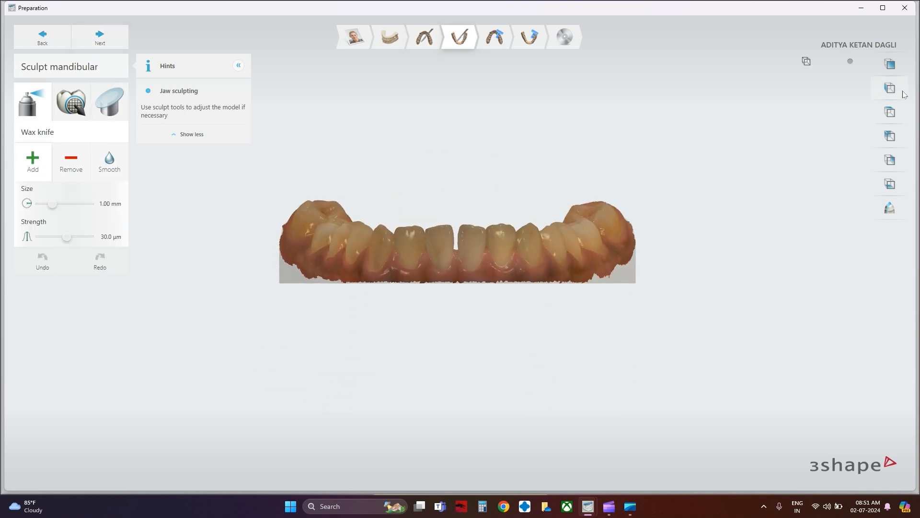
left_click(890, 112)
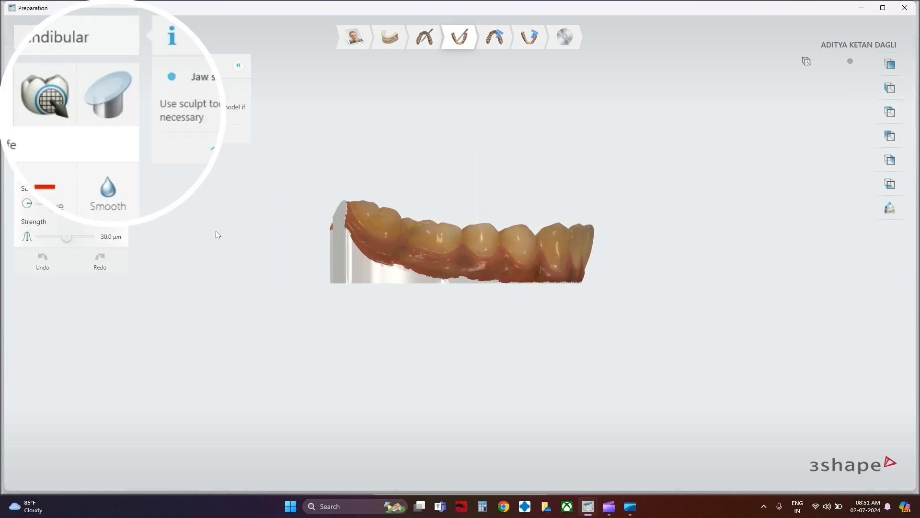
left_click(96, 104)
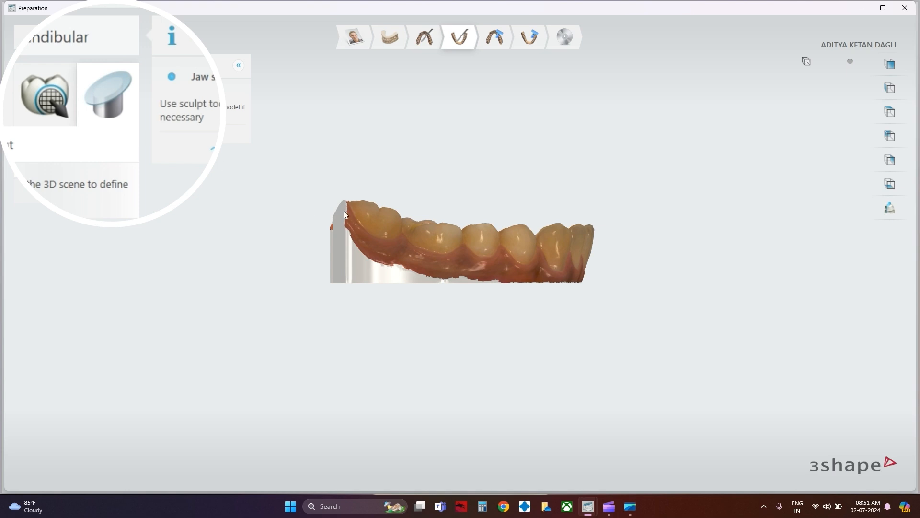
left_click_drag(348, 192, 363, 313)
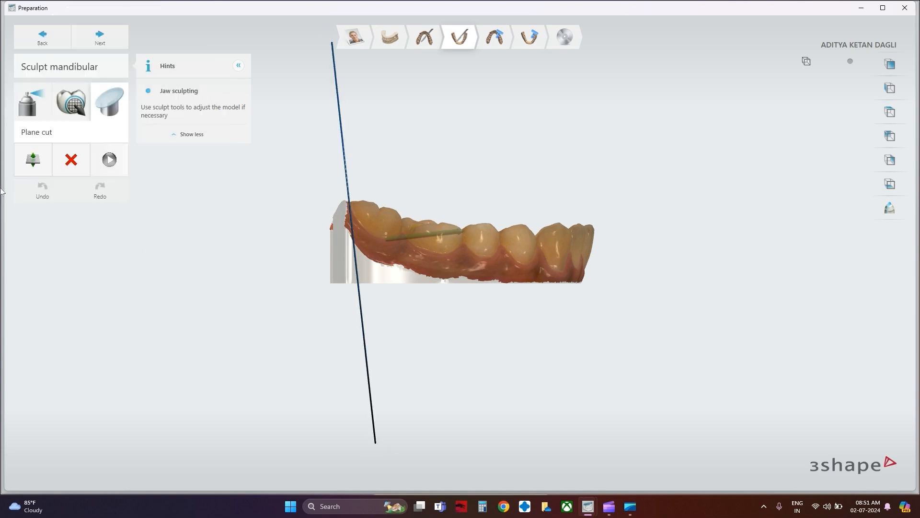
mouse_move(25, 163)
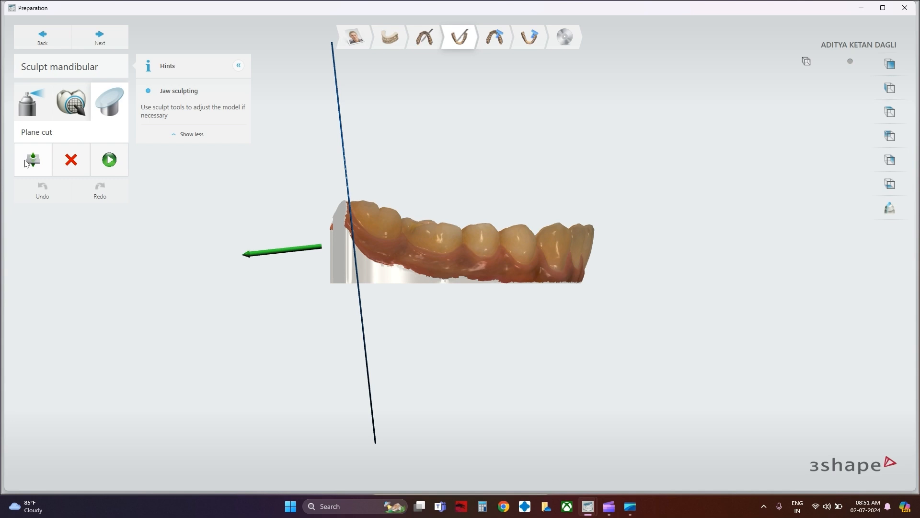
left_click(104, 162)
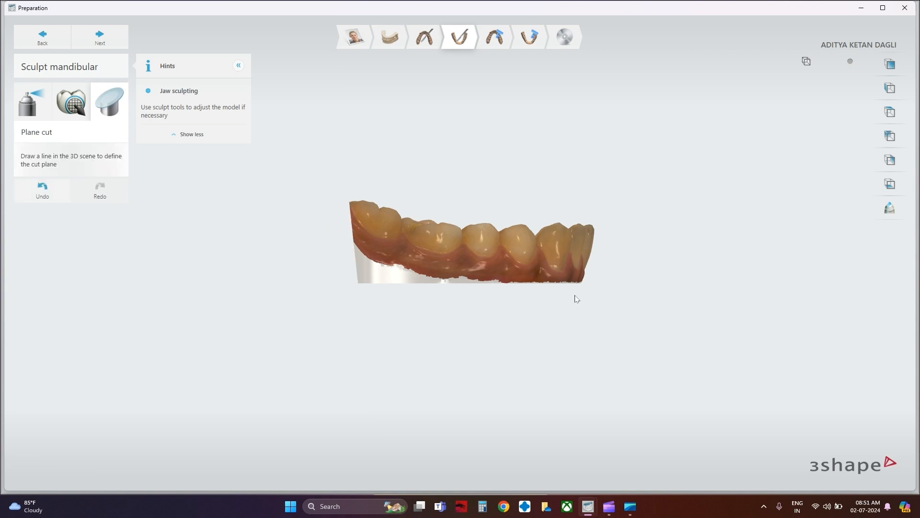
right_click_drag(395, 280, 468, 288)
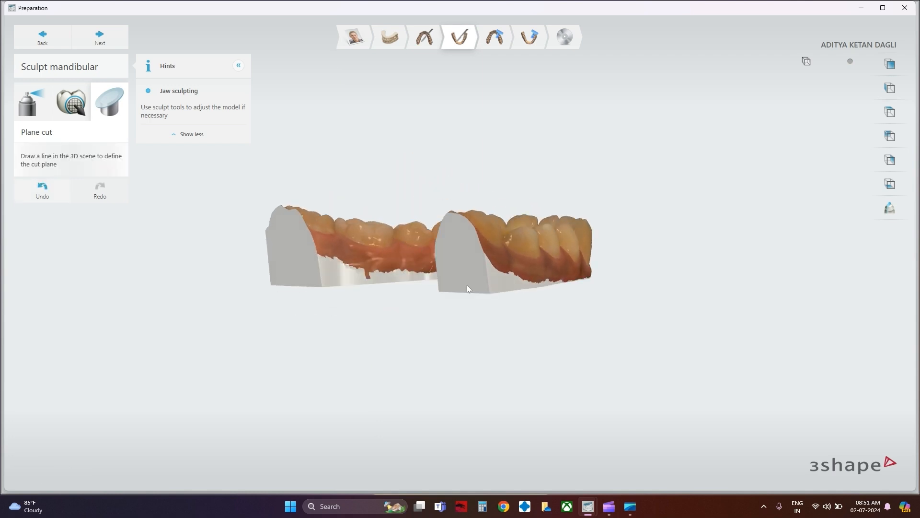
Step: Proceed to Validate and save, export the prepared models and finish the preparation
left_click(113, 41)
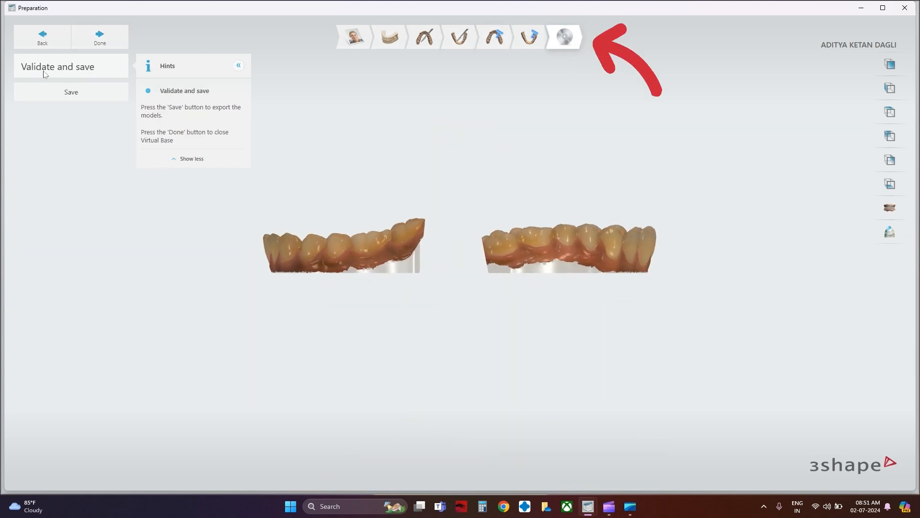
left_click(66, 97)
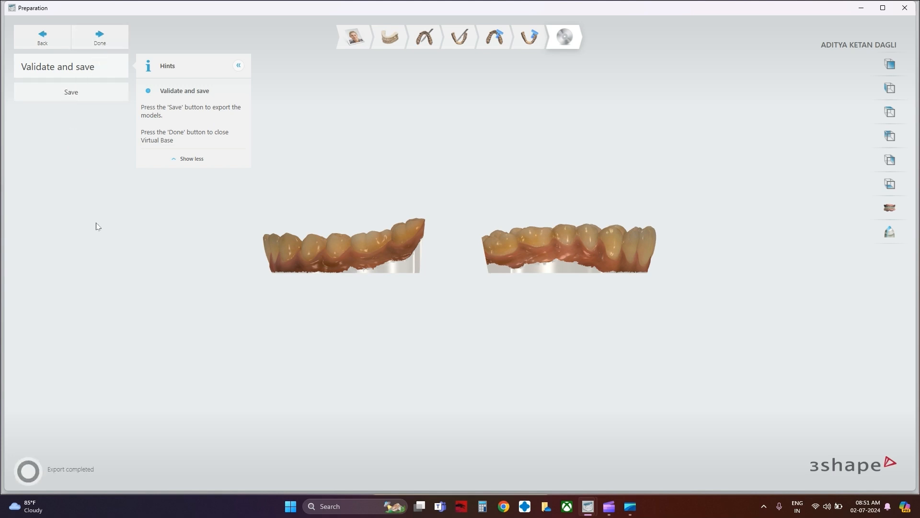
left_click(119, 37)
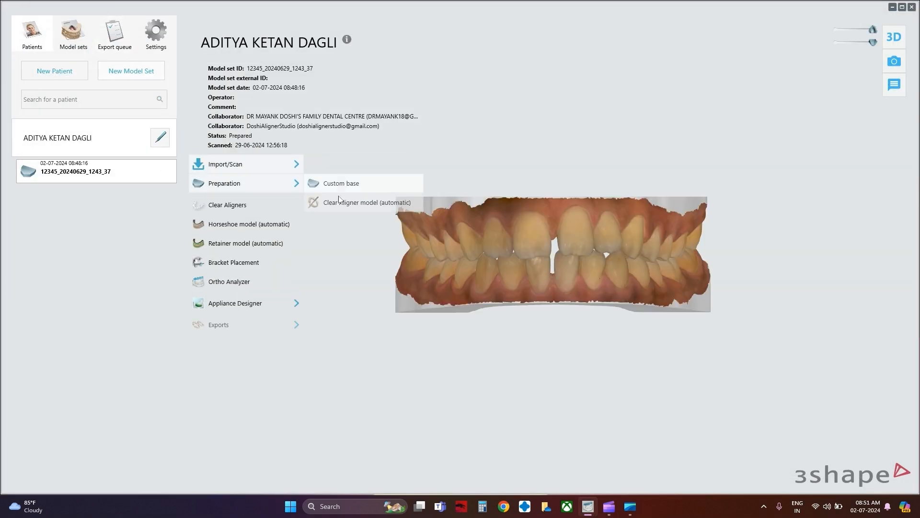
Step: Check the prepared models in occlusion and start the Clear Aligners workflow for this model set
right_click_drag(544, 241, 571, 251)
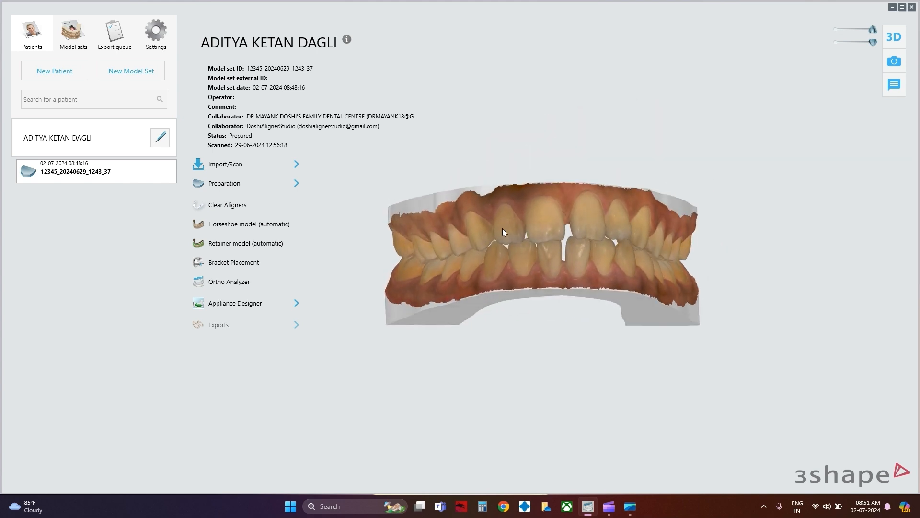
left_click(241, 207)
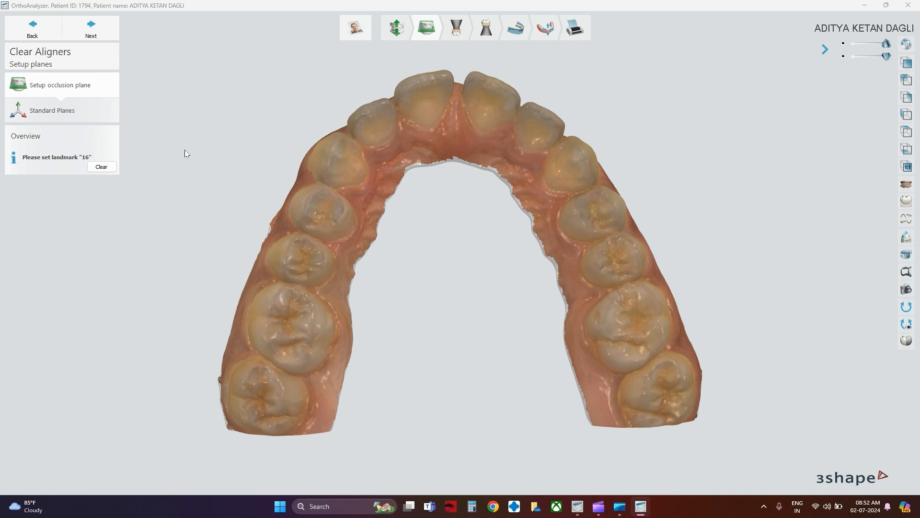
Step: Define the occlusion plane with landmarks 16, 11-21 and 26, and place all standard planes at the point between the maxillary central incisors
left_click(289, 326)
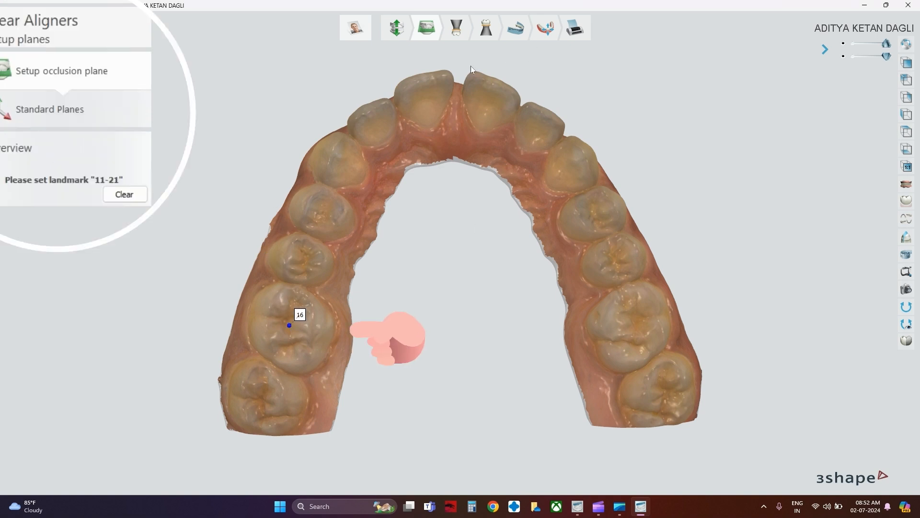
left_click(452, 76)
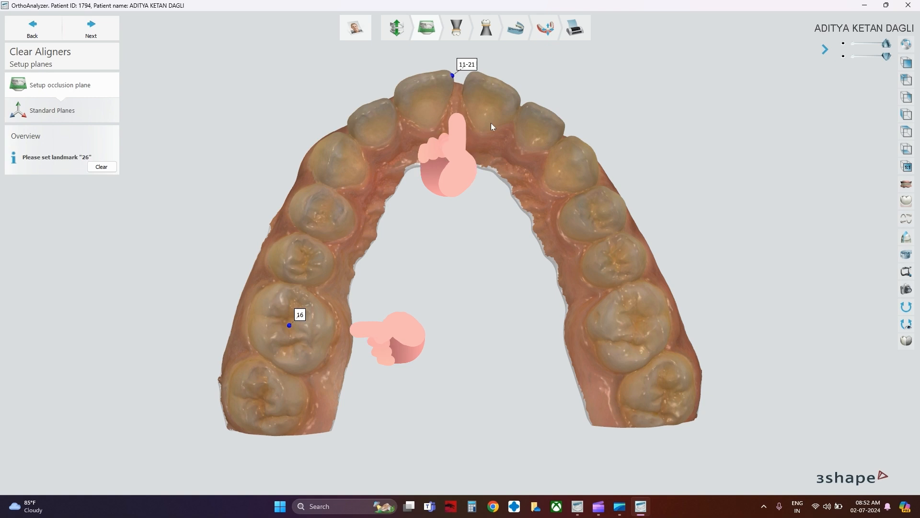
left_click(632, 324)
left_click(91, 28)
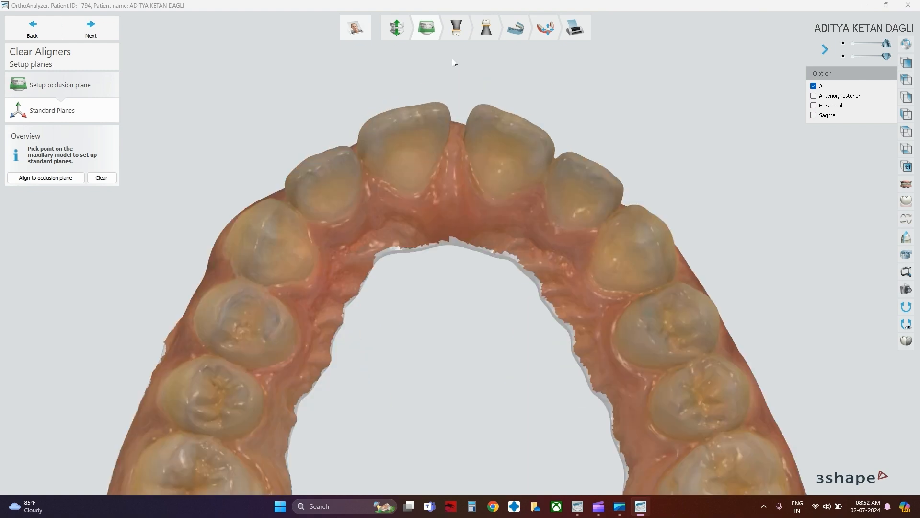
left_click(451, 111)
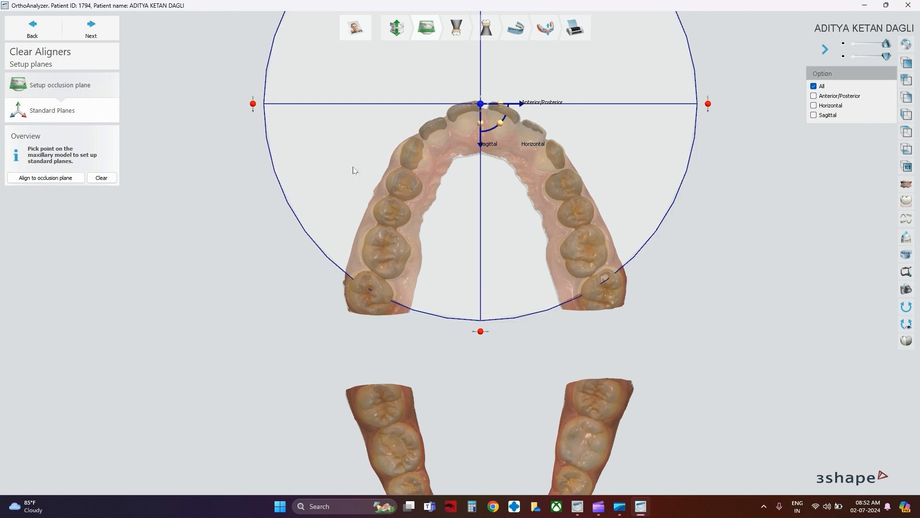
left_click(86, 29)
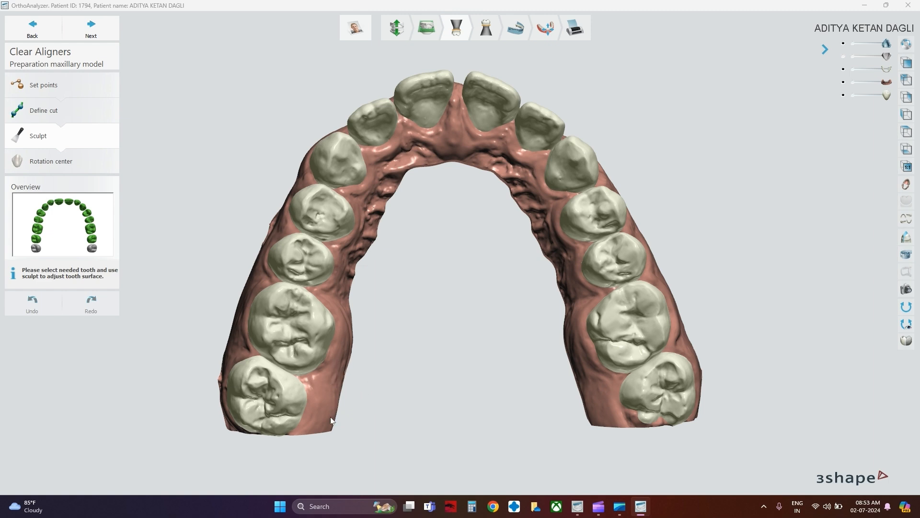
Step: Accept the tooth preparation of the maxillary and mandibular models without sculpting, and continue to dental arch analysis
left_click(103, 32)
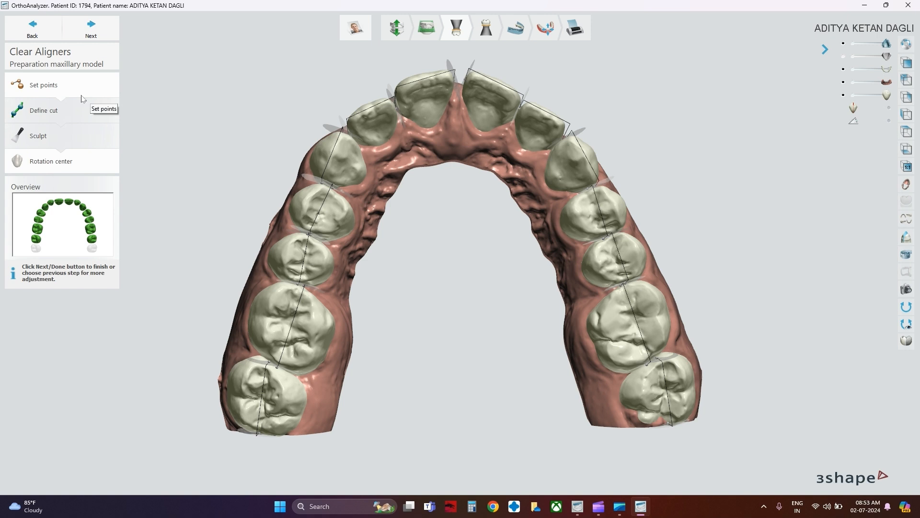
left_click(106, 37)
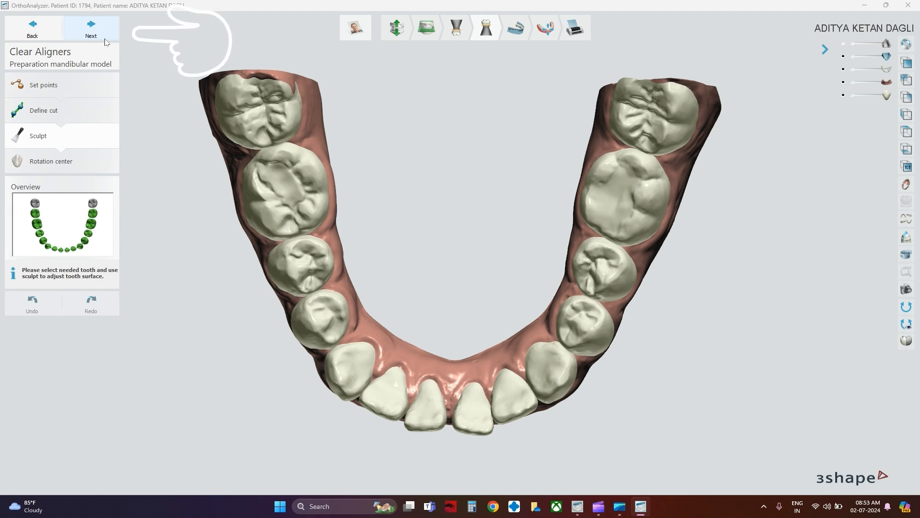
left_click(93, 31)
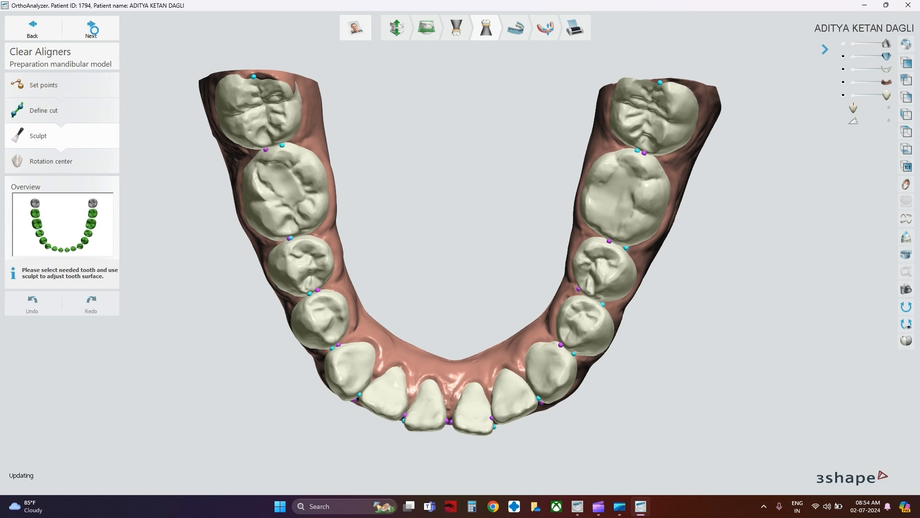
left_click(95, 34)
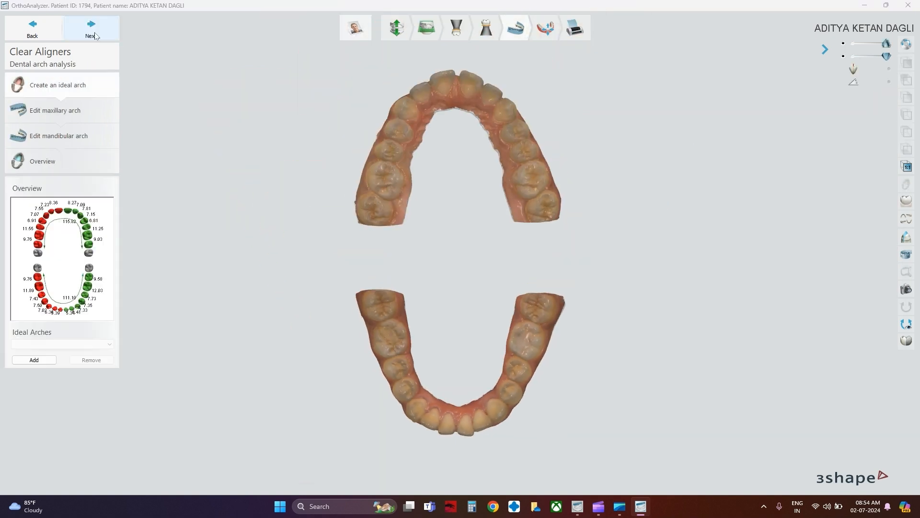
Step: Add an ideal arch set under its suggested name, leave both arches unedited and proceed to Move teeth
left_click(33, 360)
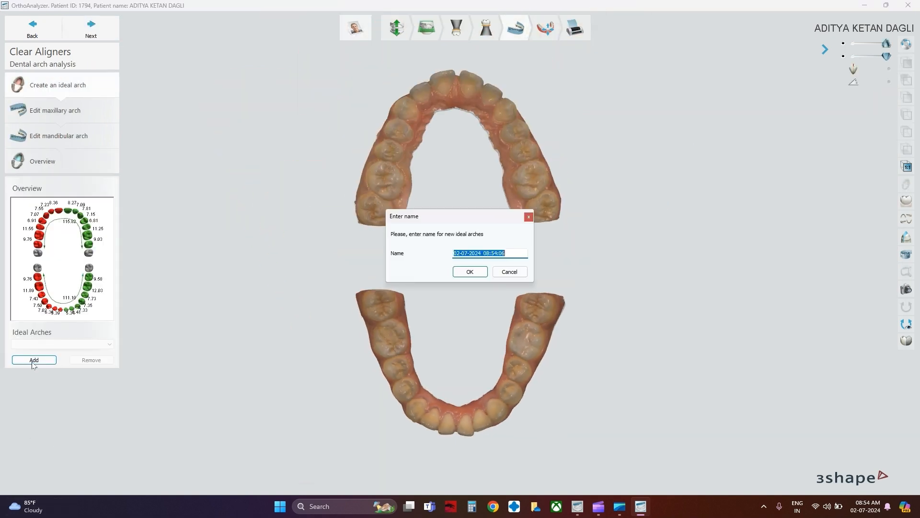
left_click(475, 272)
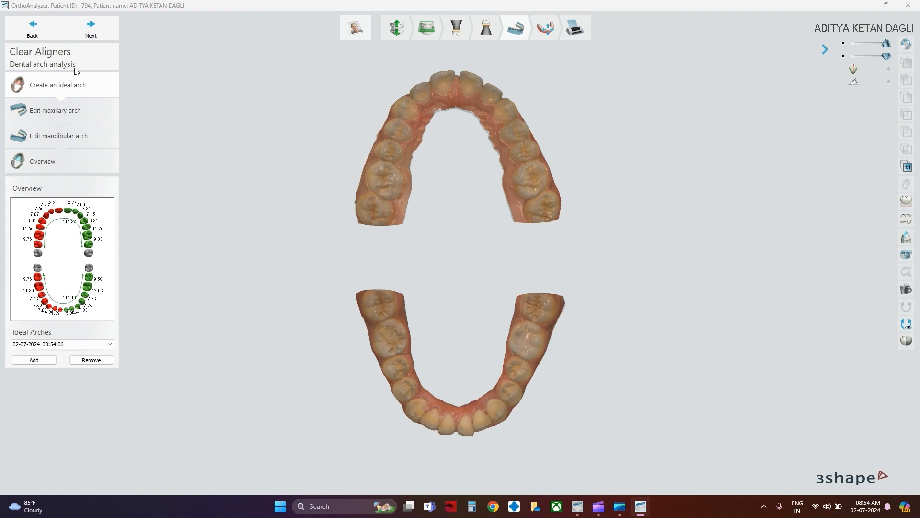
left_click(97, 27)
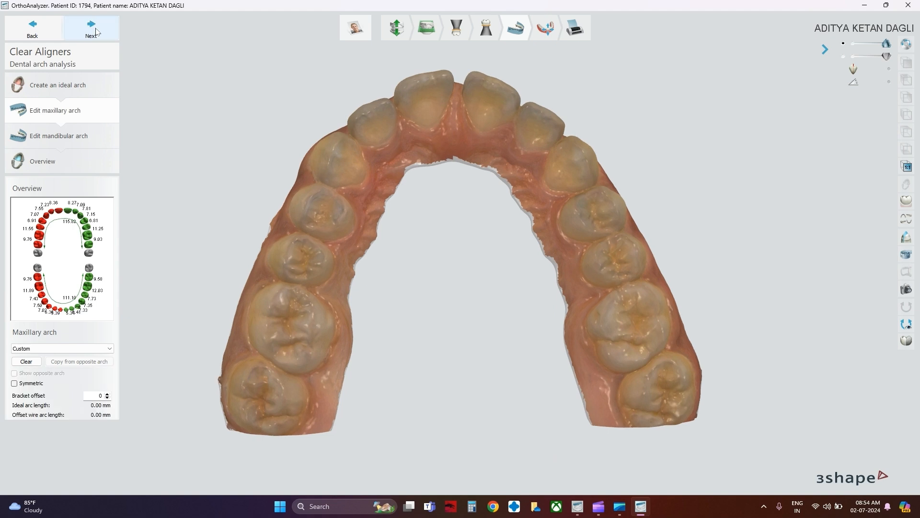
left_click(95, 27)
left_click(95, 27)
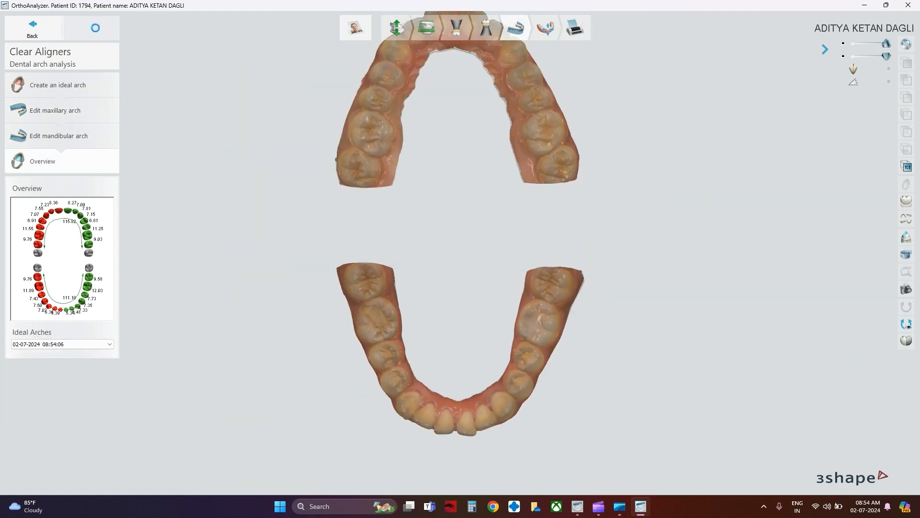
left_click(94, 27)
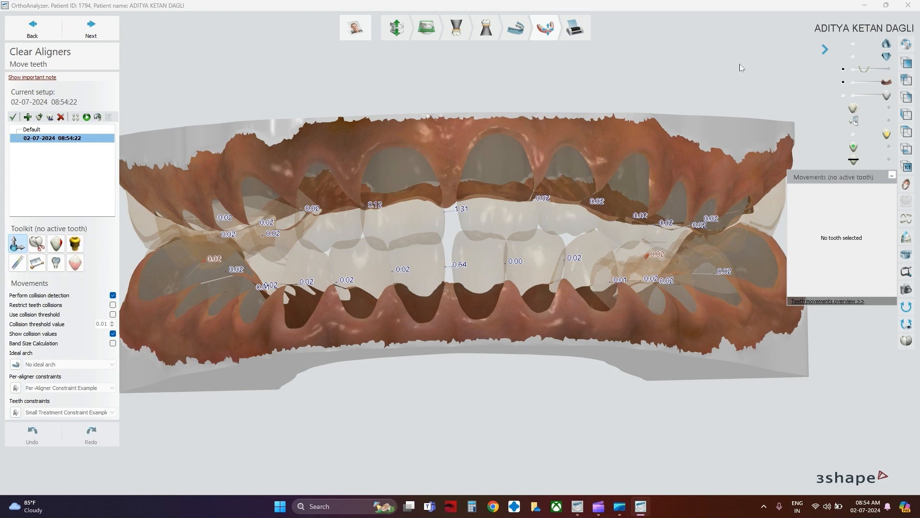
Step: Make the teeth fully opaque, and turn the collision values off and back on
left_click(890, 72)
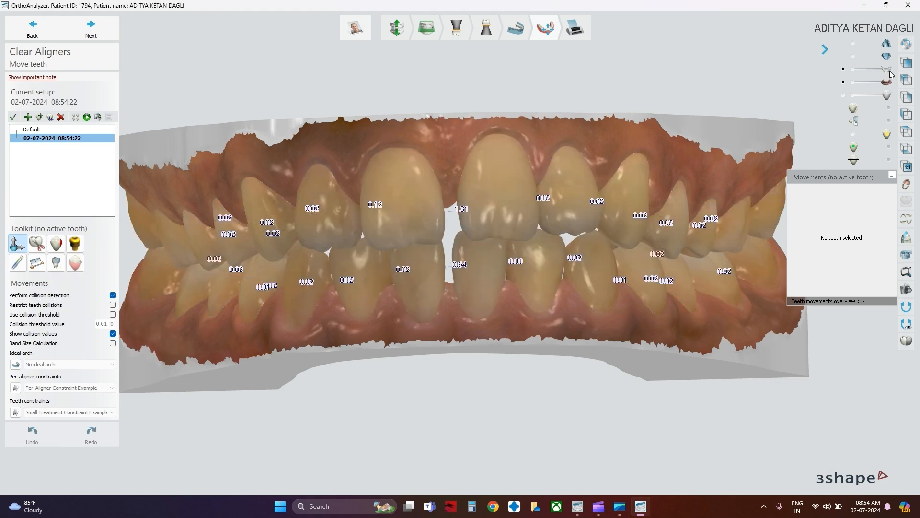
mouse_move(594, 330)
right_mouse_down()
mouse_move(591, 313)
mouse_move(596, 336)
right_mouse_up()
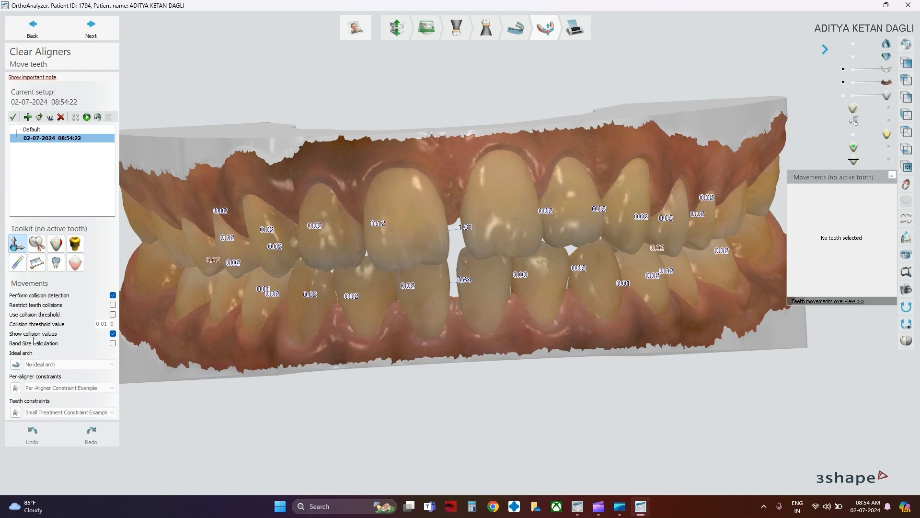
left_click(112, 335)
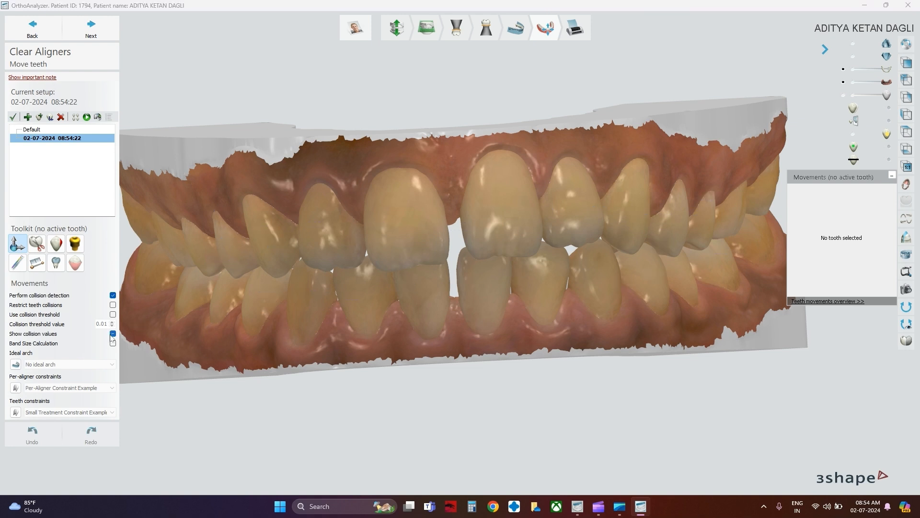
left_click(113, 334)
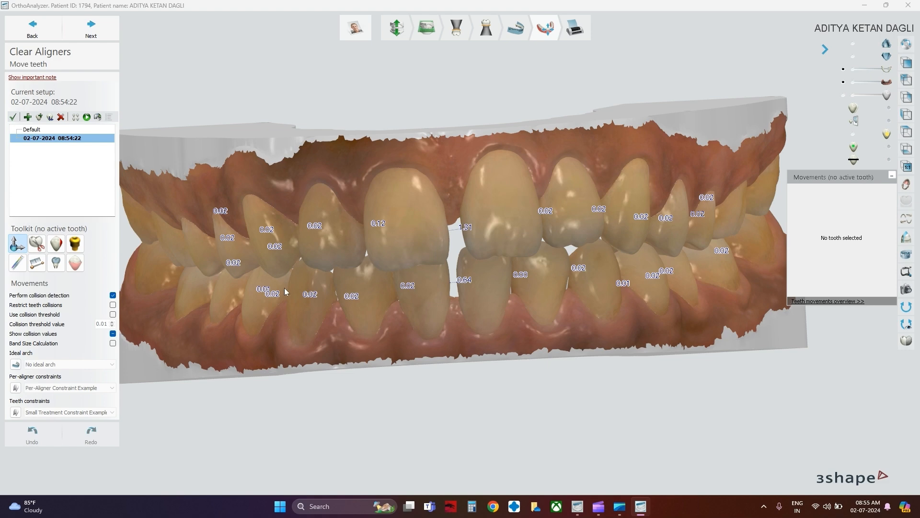
Step: Select the maxillary central incisors one after the other and check the movement values for tooth 21
left_click(396, 231)
left_click(489, 225)
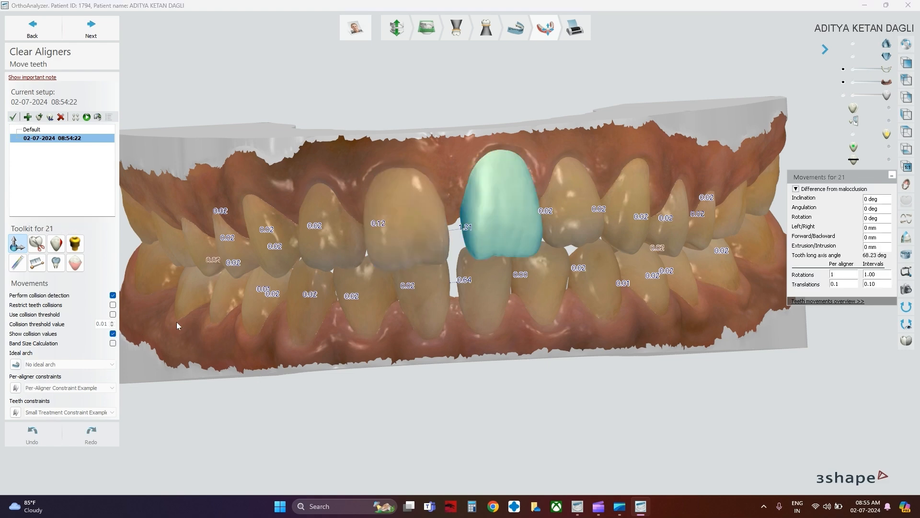
right_click_drag(270, 375, 331, 388)
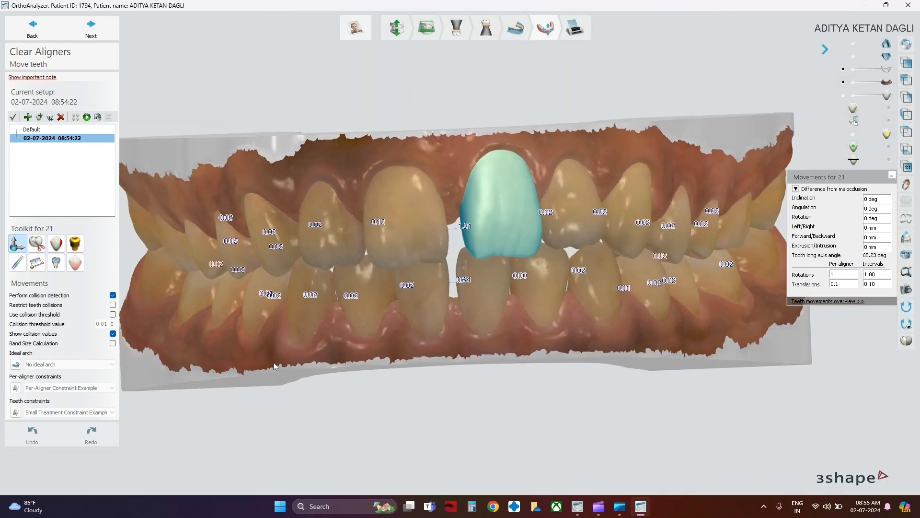
Step: Hide the maxillary model and the gingiva so that only the mandibular teeth are displayed
left_click(856, 48)
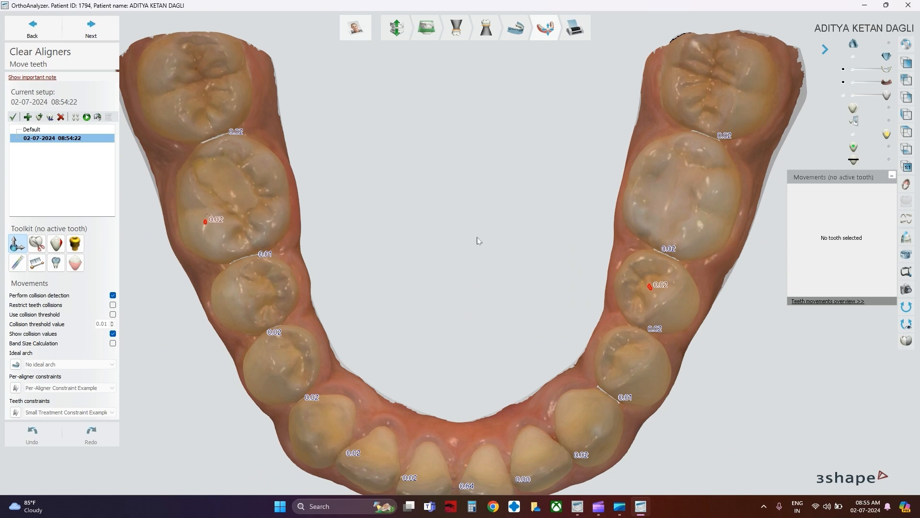
left_click(844, 83)
right_click_drag(511, 244, 584, 292)
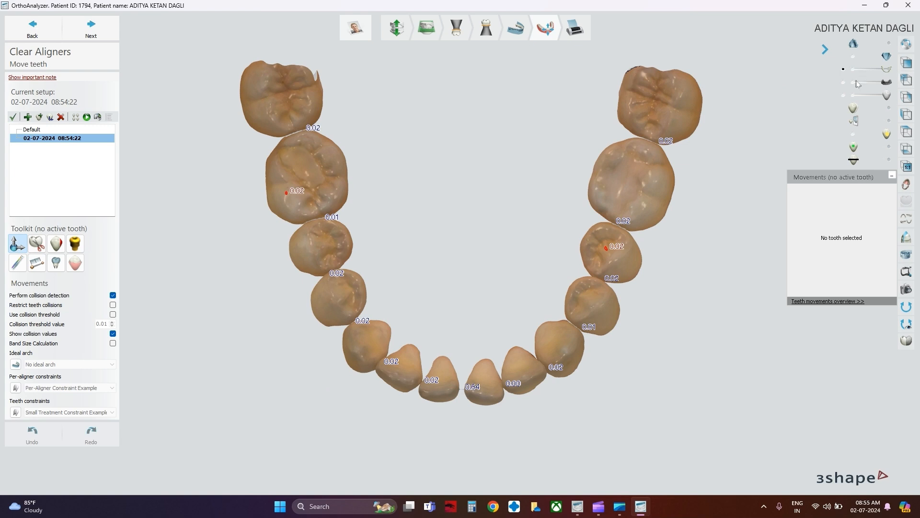
Step: Show the maxillary teeth again and inspect both arches in occlusion from the front and the side
left_click(888, 44)
right_click_drag(541, 330, 537, 258)
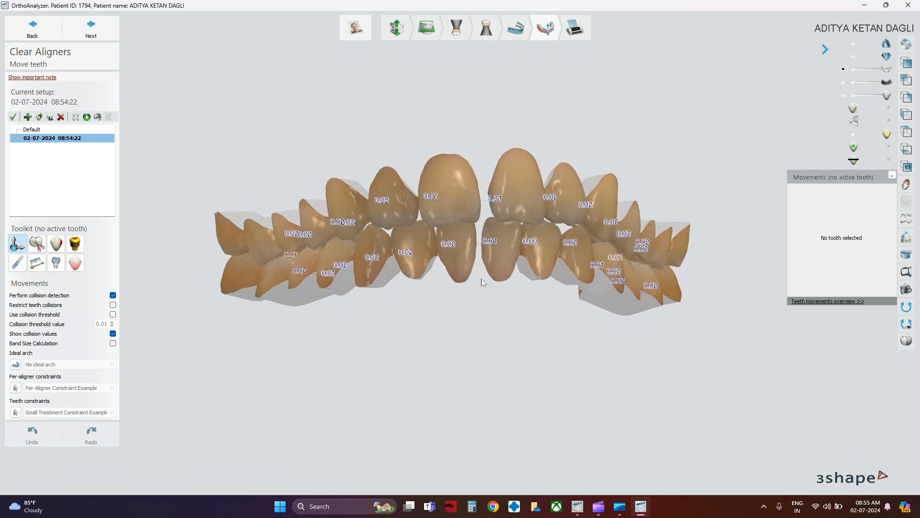
right_click_drag(459, 290, 517, 288)
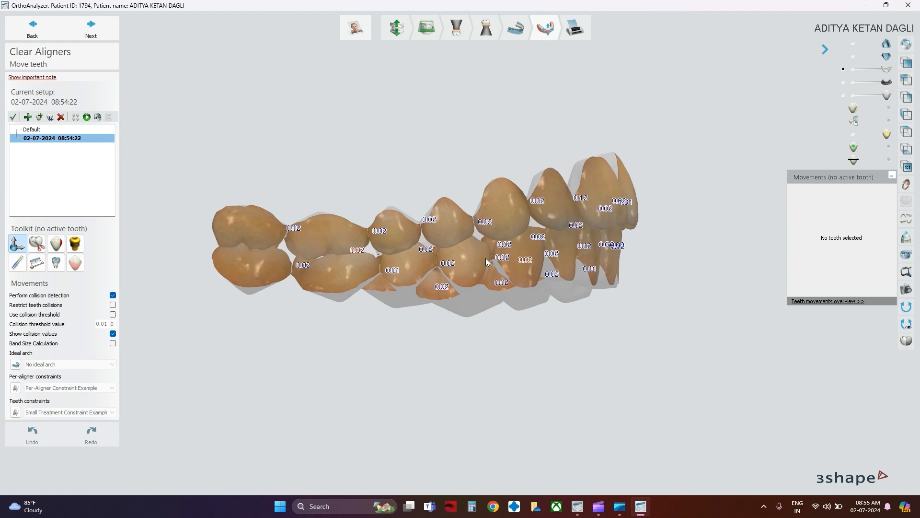
right_click_drag(675, 202, 610, 206)
Step: Isolate the mandibular teeth and move tooth 31 toward the midline gap, about 0.33 mm left/right and -0.39 mm forward/backward
left_click(853, 47)
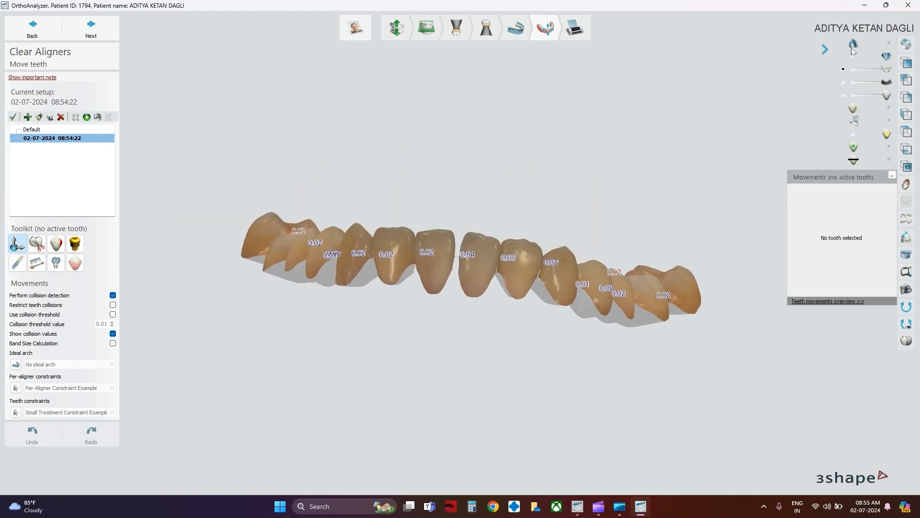
right_click_drag(459, 168, 476, 296)
scroll(479, 402, "up", 5)
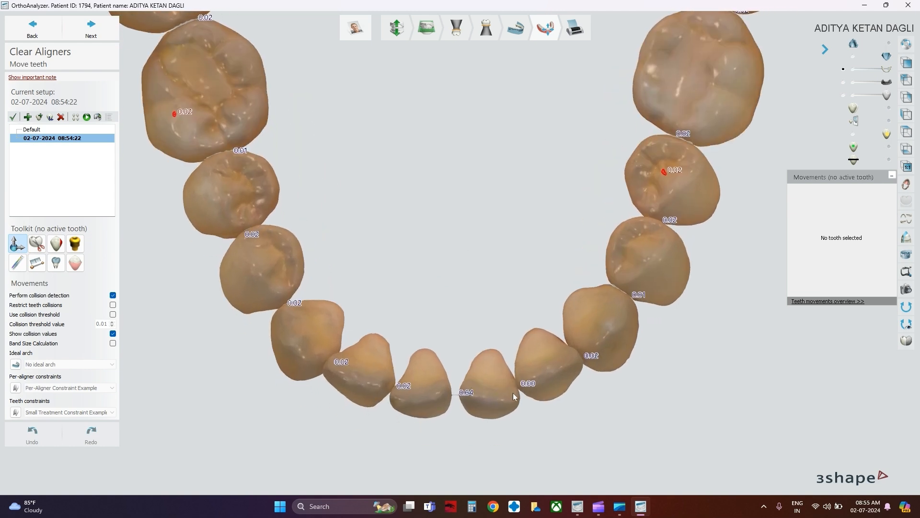
left_click(423, 400)
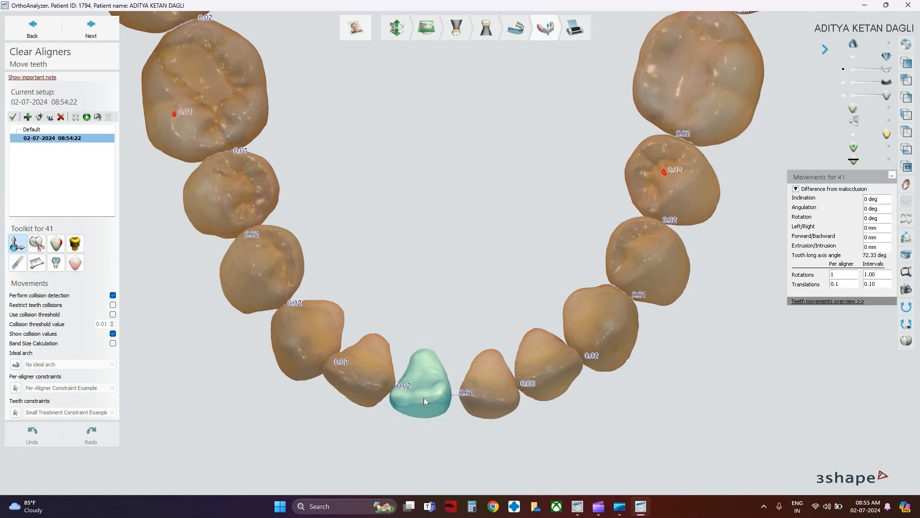
left_click(495, 403)
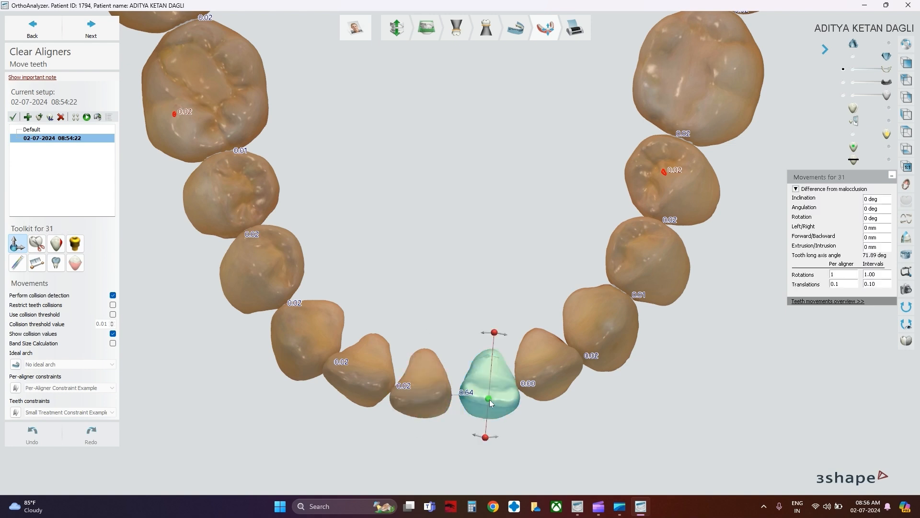
left_click_drag(489, 400, 487, 396)
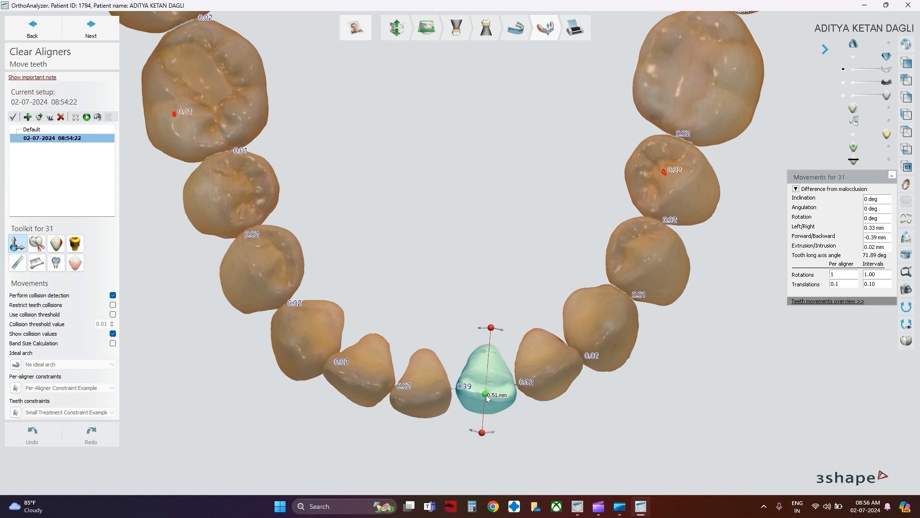
Step: Move tooth 41 toward tooth 31, about 0.36 mm left/right and -0.26 mm forward/backward
left_click(431, 402)
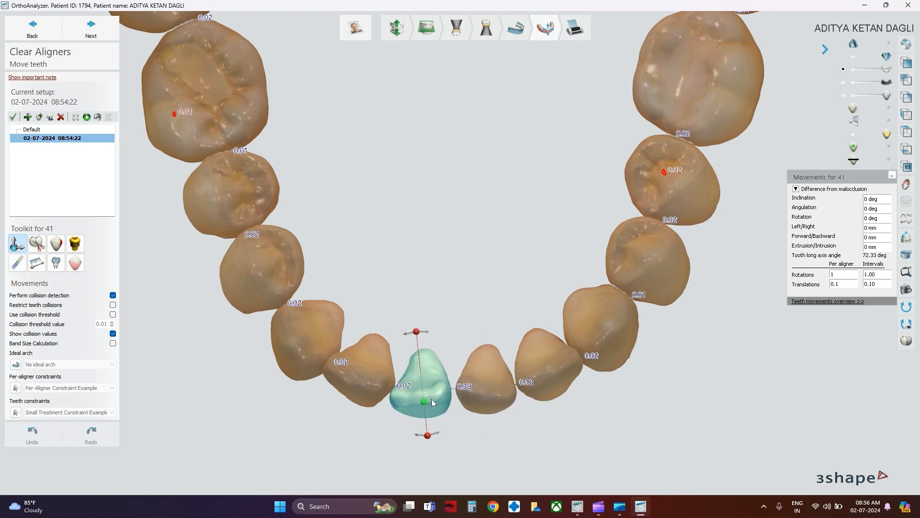
left_click_drag(420, 402, 426, 400)
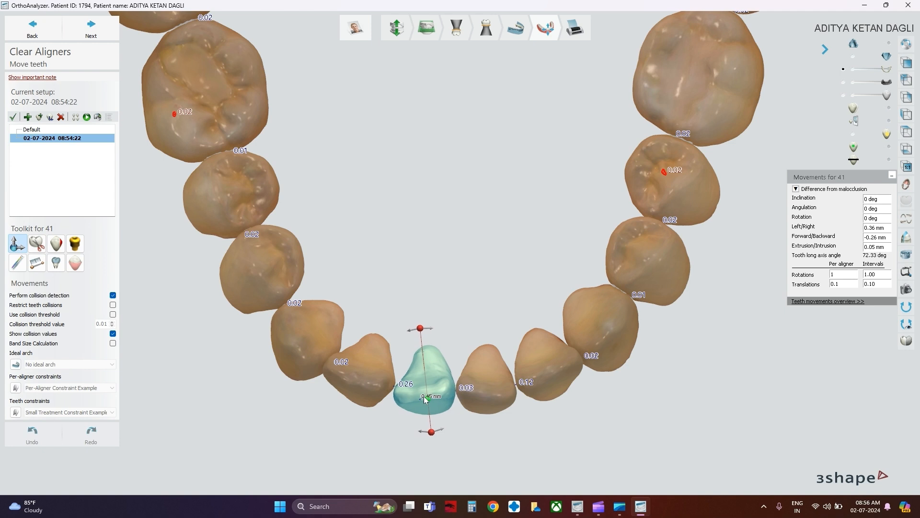
left_click_drag(425, 399, 426, 398)
Step: Shift tooth 41 slightly back from the midline to about 0.28 mm left/right, and check the spacing of the lower incisors
right_click_drag(524, 418, 462, 305)
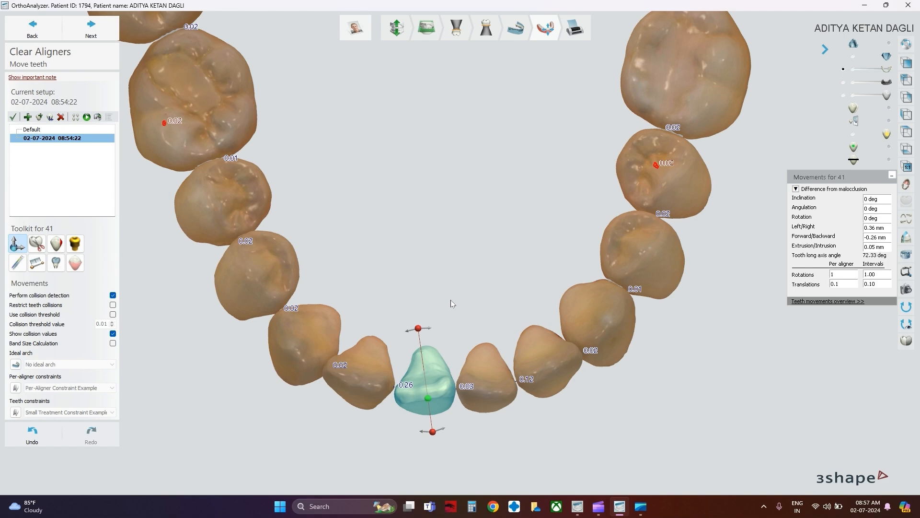
right_click_drag(487, 290, 496, 307)
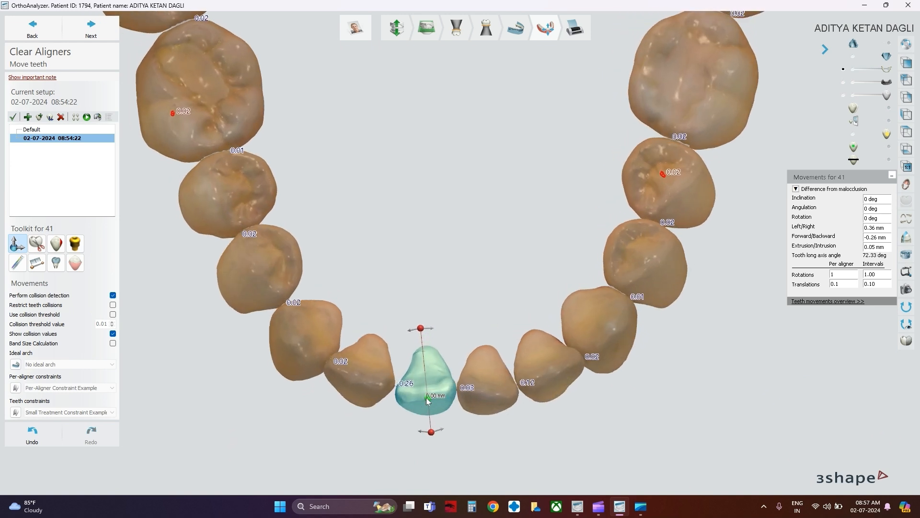
left_click_drag(426, 398, 425, 398)
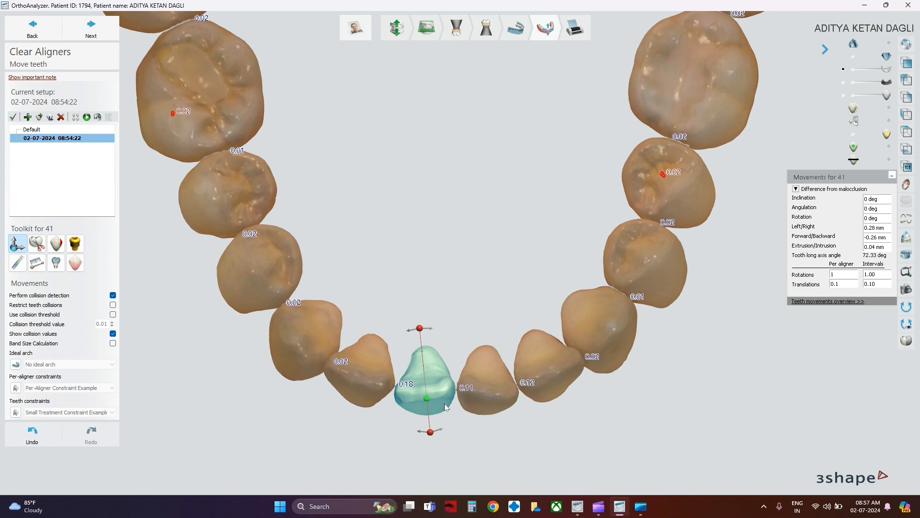
right_click_drag(550, 409, 550, 398)
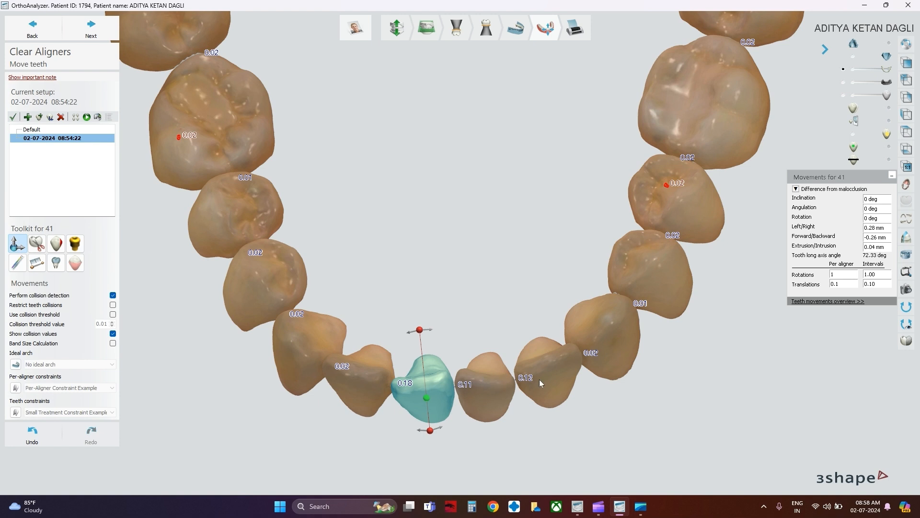
Step: Rotate tooth 31 about its long axis to about 18.88 degrees
right_click_drag(540, 381, 542, 394)
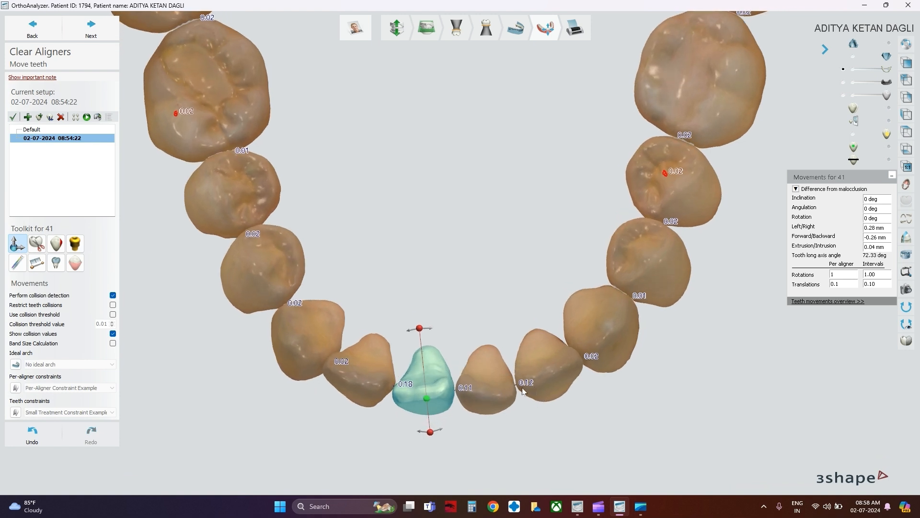
mouse_move(514, 392)
right_mouse_down()
mouse_move(521, 386)
mouse_move(514, 391)
right_mouse_up()
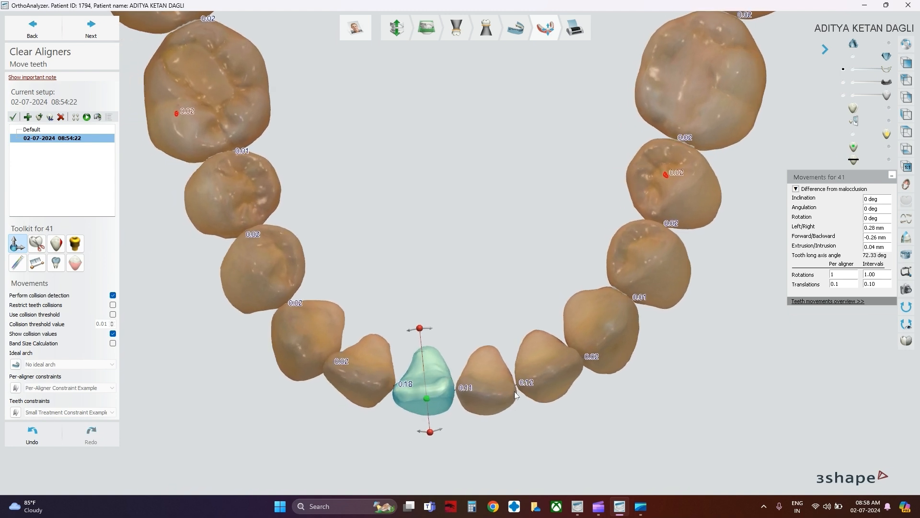
left_click(488, 396)
left_click_drag(484, 431, 495, 424)
Step: Rotate tooth 41 to about 18.42 degrees and shift it toward tooth 42, to about -0.06 mm left/right
left_click(418, 390)
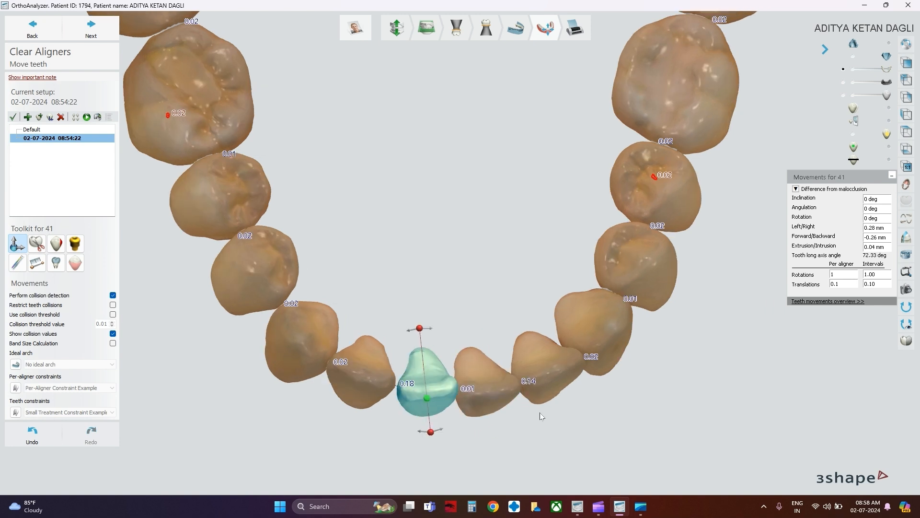
left_click_drag(430, 432, 422, 429)
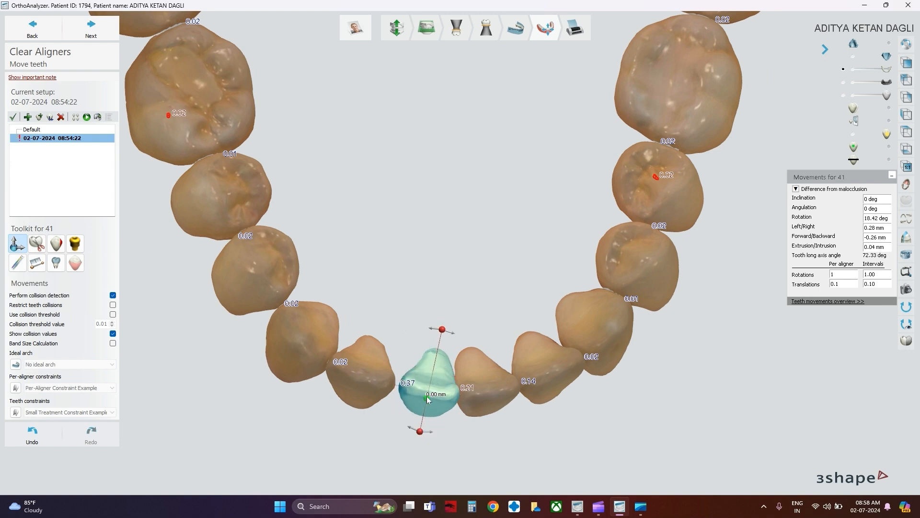
left_click_drag(428, 398, 424, 400)
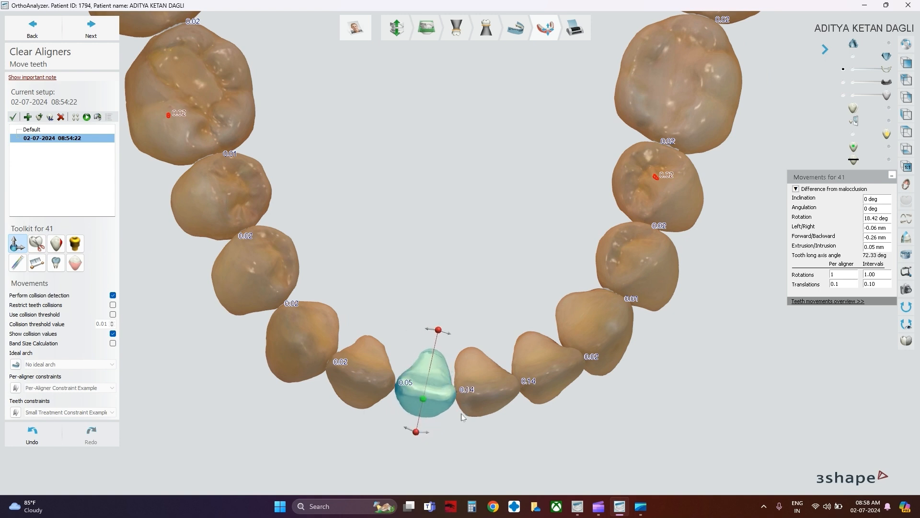
right_click_drag(461, 414, 446, 384)
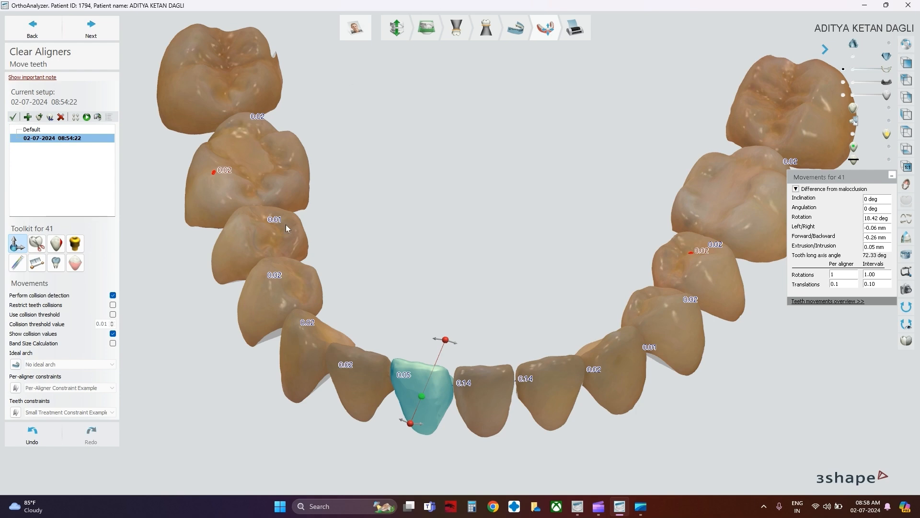
Step: Tilt tooth 31 in side view to about -1.04 degrees inclination and 0.36 degrees angulation
right_click_drag(392, 207, 322, 200)
left_click(396, 380)
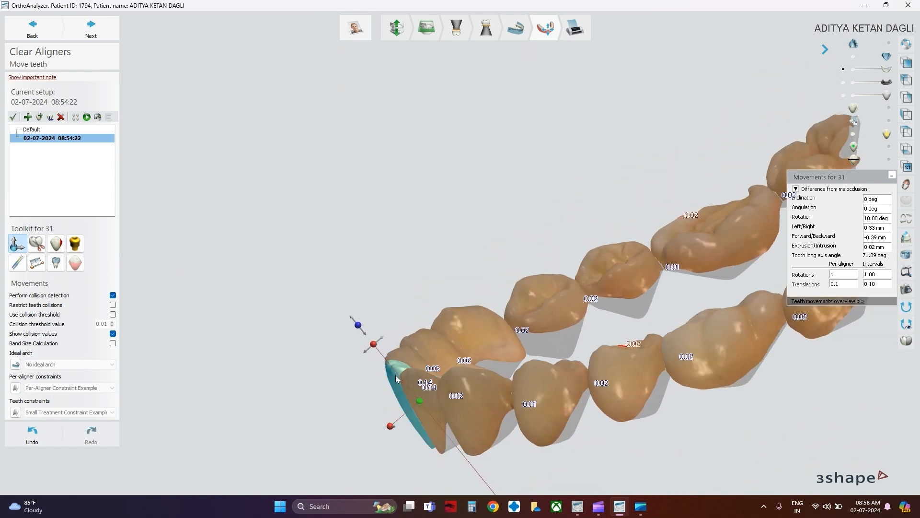
mouse_move(373, 344)
left_click_drag(373, 345, 377, 341)
right_click_drag(325, 386, 434, 405)
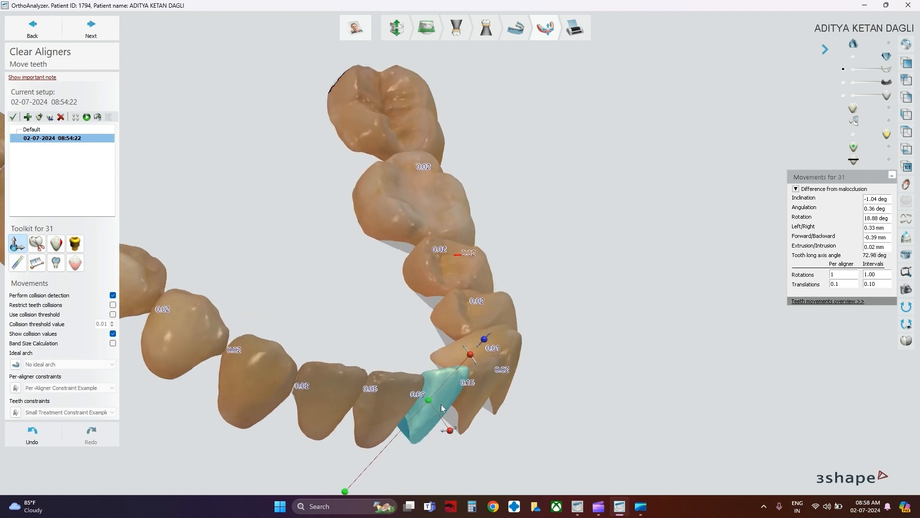
Step: Tilt tooth 41 in side view to about -1.42 degrees inclination and 0.47 degrees angulation, then deselect it
left_click(386, 388)
right_click_drag(512, 399, 576, 403)
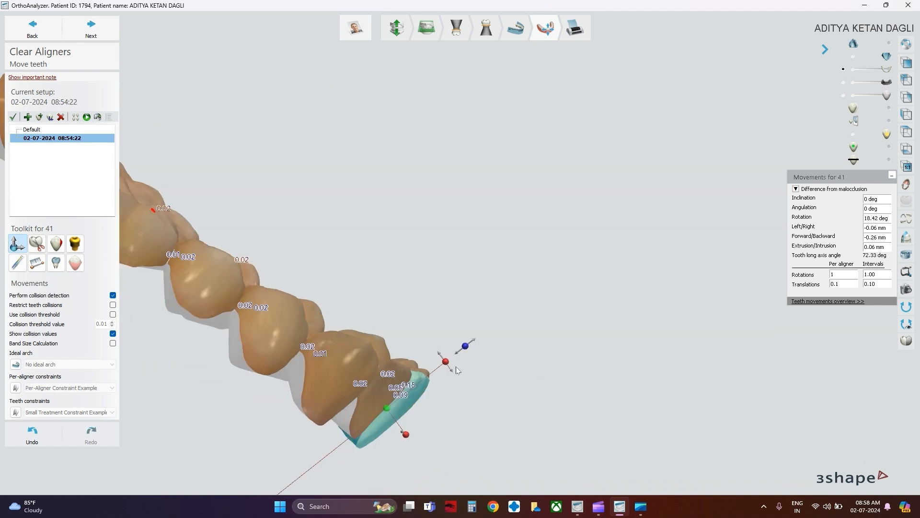
left_click_drag(447, 362, 442, 357)
left_click(503, 377)
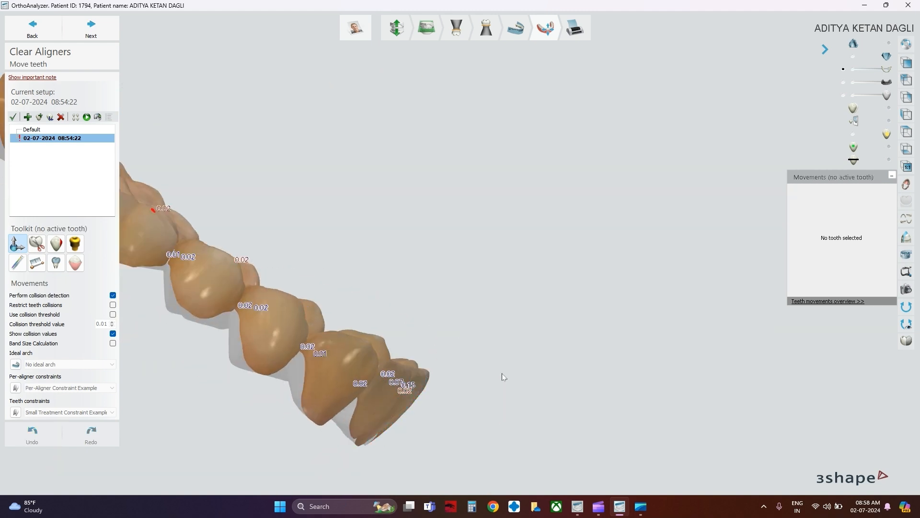
Step: Adjust the rotation of tooth 41 to about 11.63 degrees in occlusal view
right_click_drag(503, 377, 474, 432)
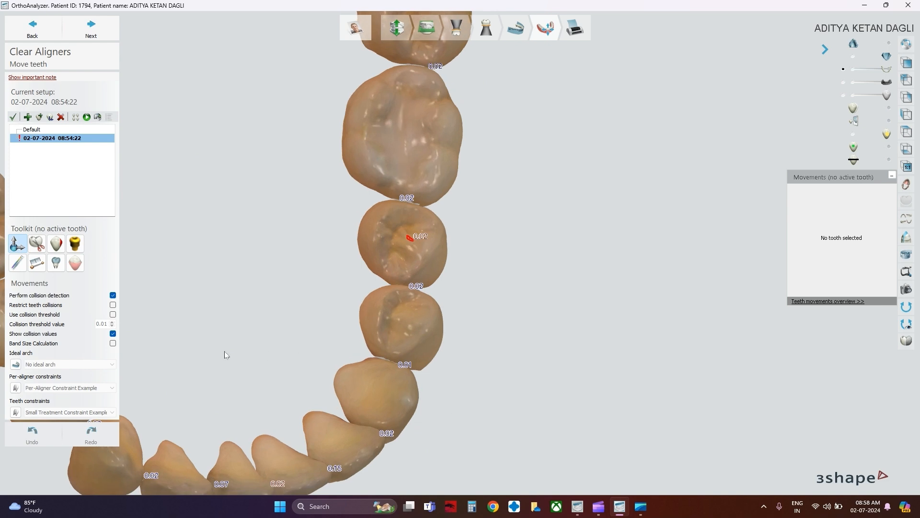
middle_click_drag(224, 351, 378, 289)
scroll(408, 236, "down", 2)
right_click_drag(408, 236, 479, 321)
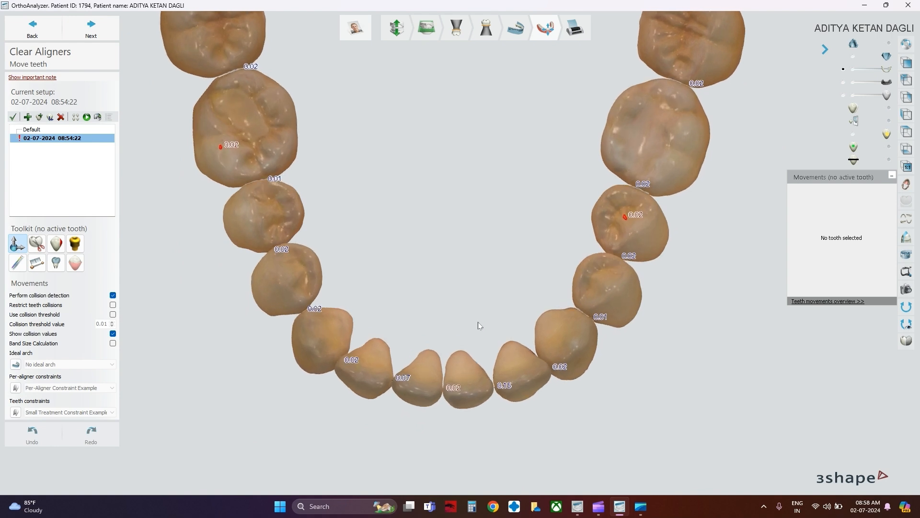
left_click(424, 399)
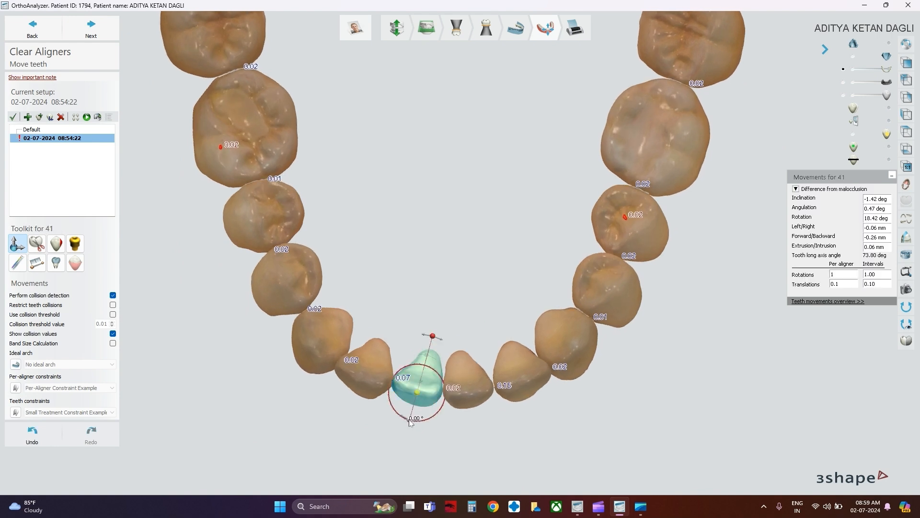
left_click_drag(411, 422, 414, 423)
Step: Adjust the rotation of tooth 31 to about 12.09 degrees and check the lower incisors from the front
left_click(468, 383)
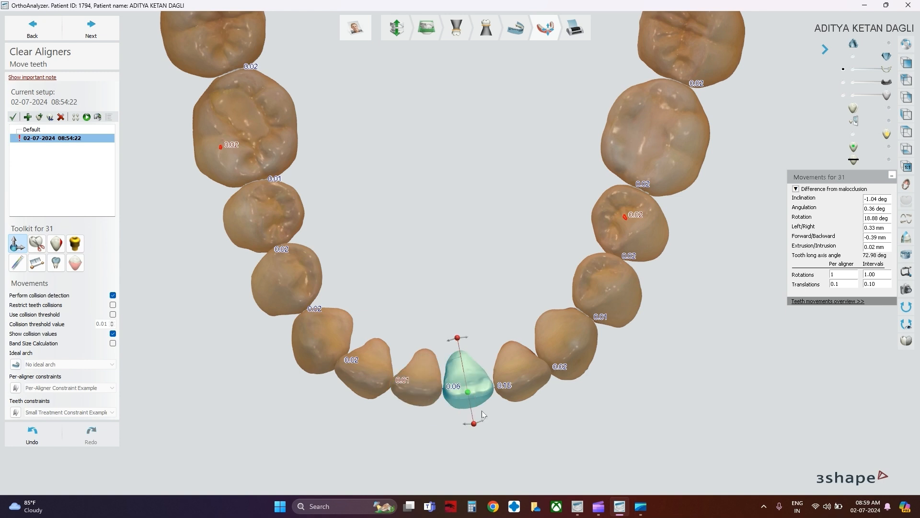
left_click_drag(473, 429, 512, 425)
right_click_drag(512, 424, 511, 346)
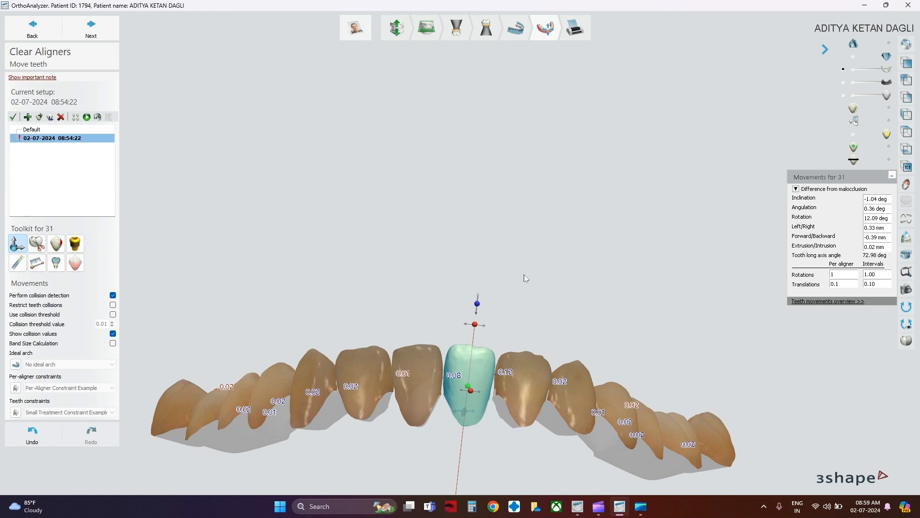
right_click_drag(444, 177, 440, 255)
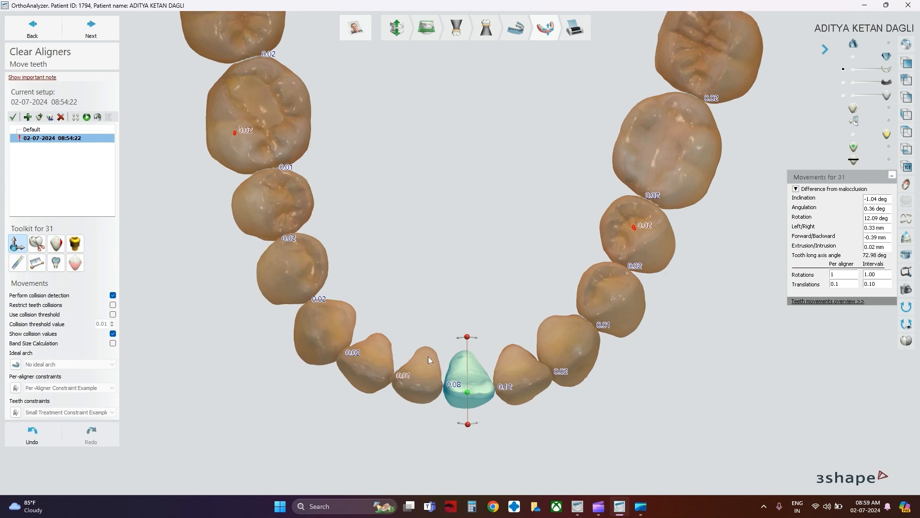
Step: Move tooth 41 toward tooth 31, to about 0.04 mm left/right and -0.21 mm forward/backward
left_click(418, 388)
left_click_drag(417, 389, 417, 389)
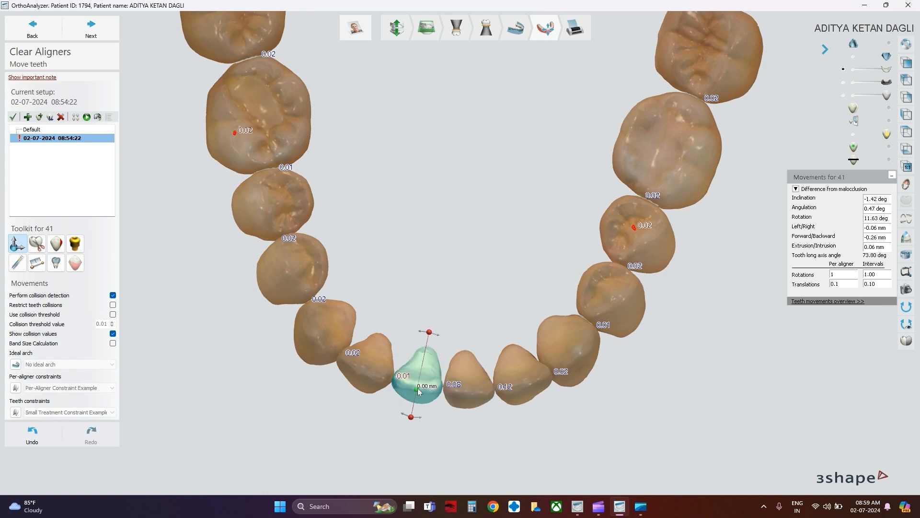
left_click_drag(419, 391, 420, 392)
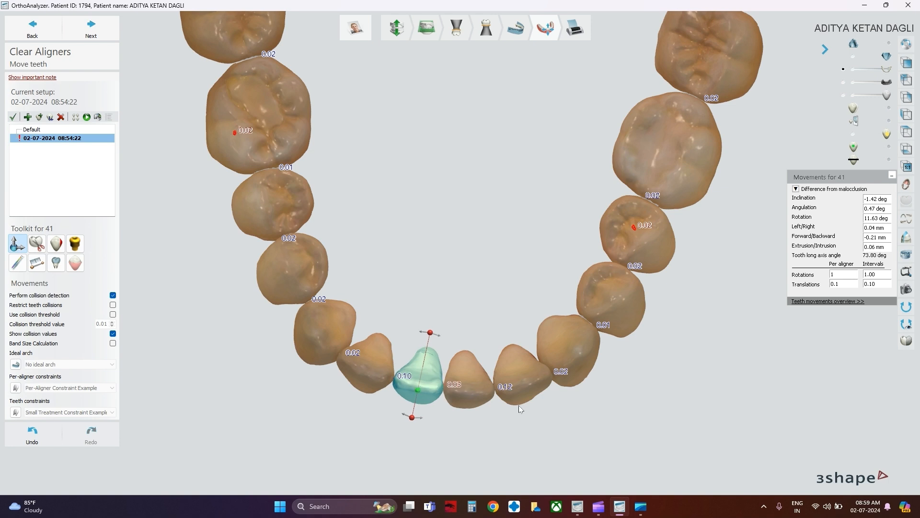
right_click_drag(518, 405, 513, 371)
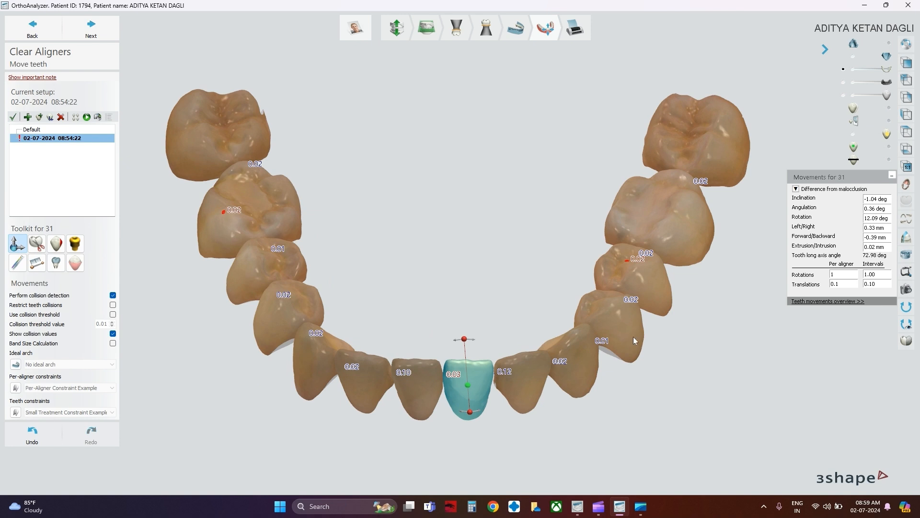
Step: Set the left/right movement of tooth 31 to 0.23 mm and check the spacing between the lower incisors
left_click(882, 229)
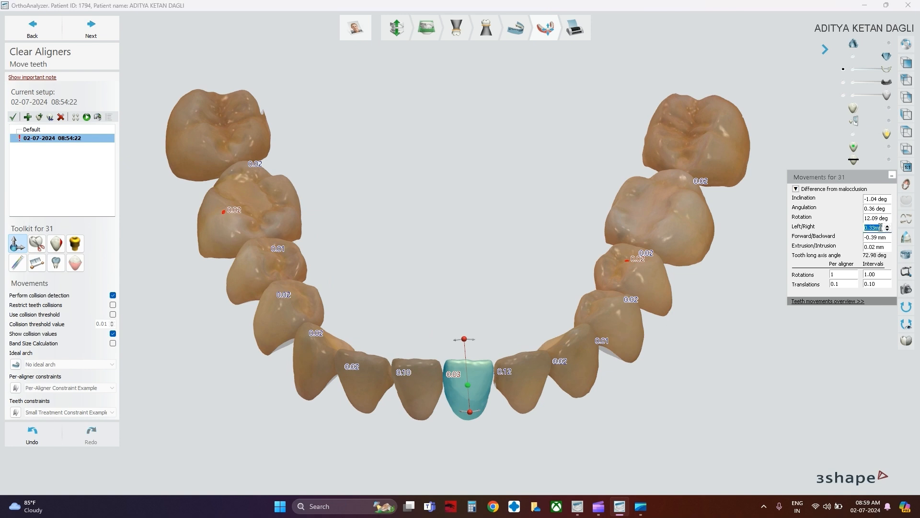
left_click(887, 227)
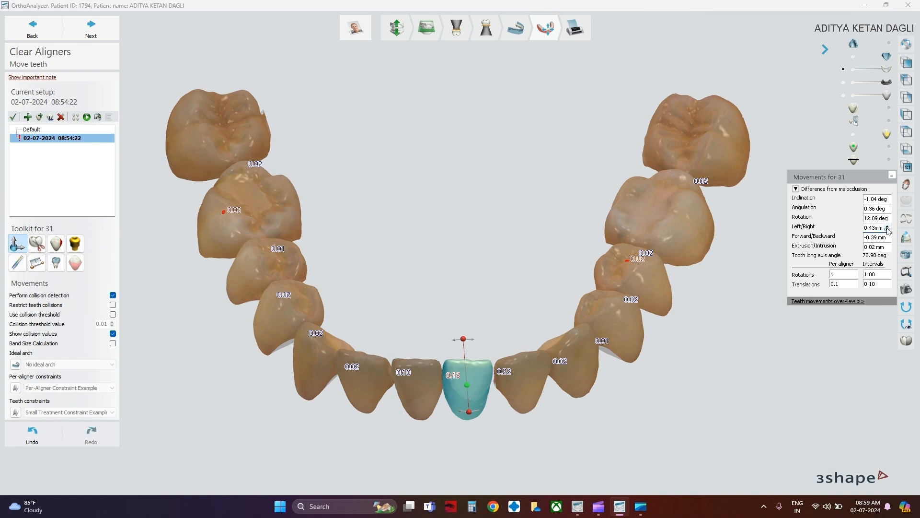
double_click(887, 230)
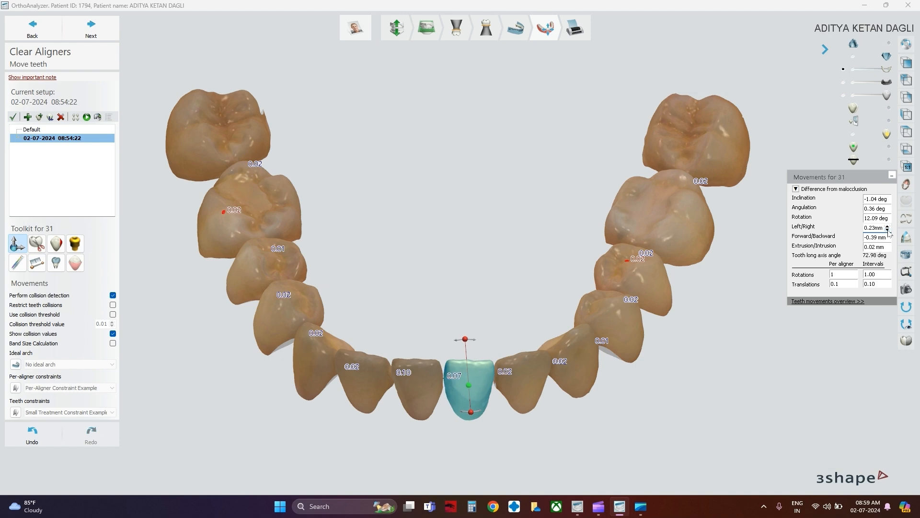
right_click_drag(509, 278, 467, 306)
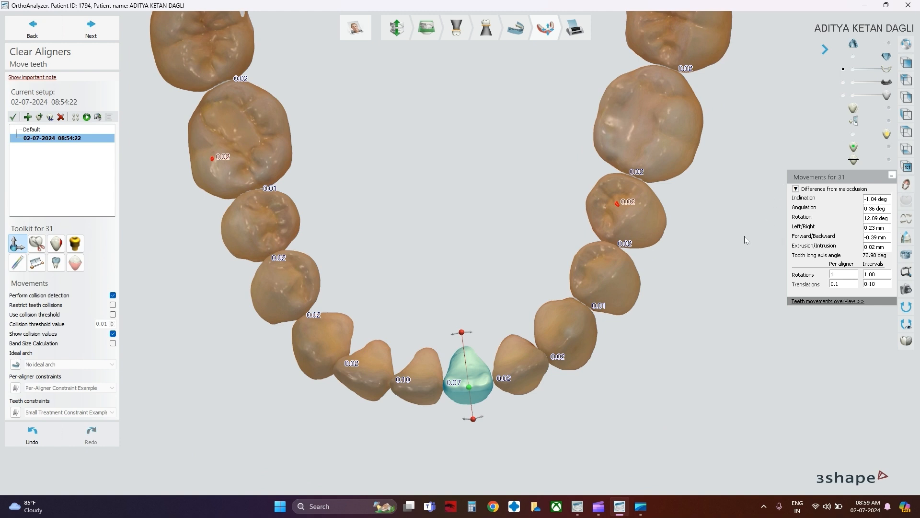
right_click_drag(549, 267, 545, 248)
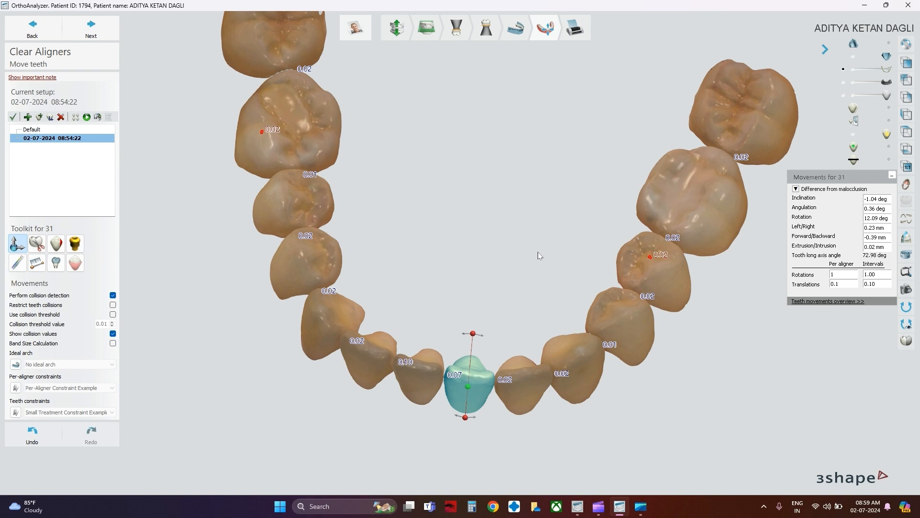
right_click_drag(541, 246, 533, 278)
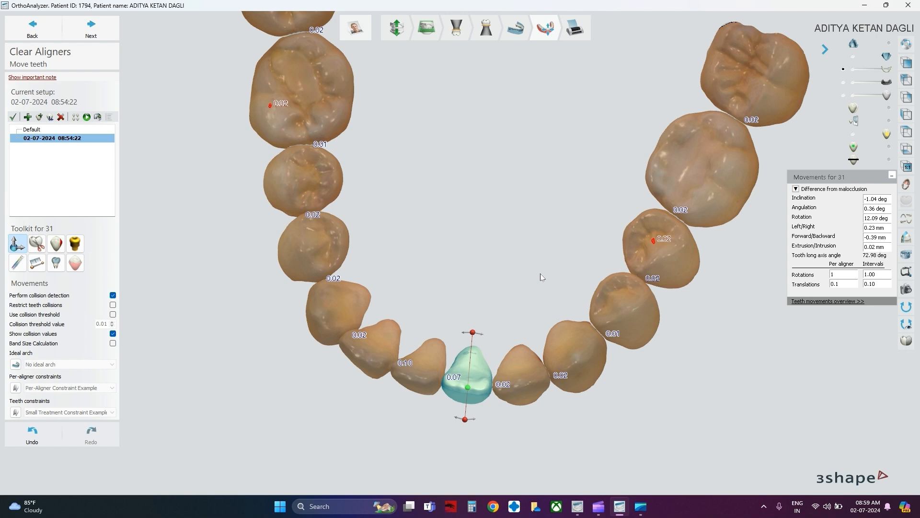
right_click_drag(541, 275, 503, 246)
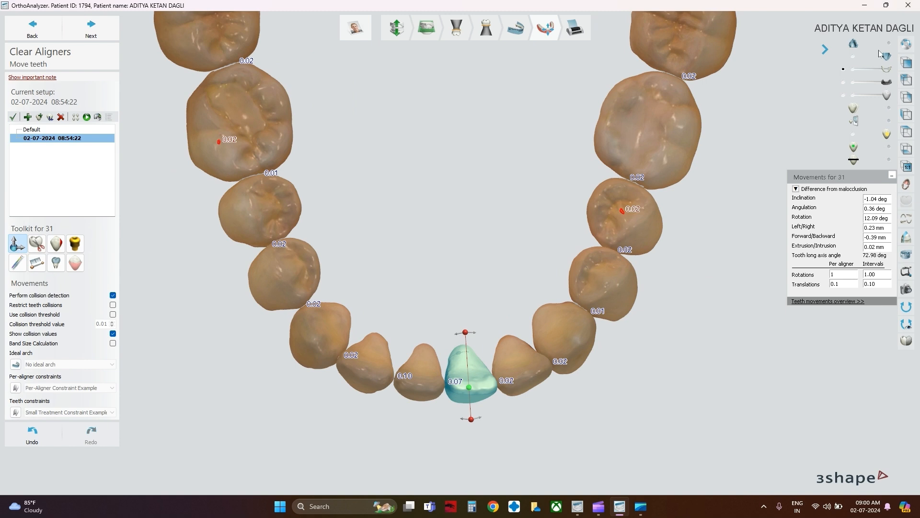
Step: Hide the mandibular teeth, show only the maxillary teeth, and bring the upper front teeth into a close occlusal view
left_click(853, 56)
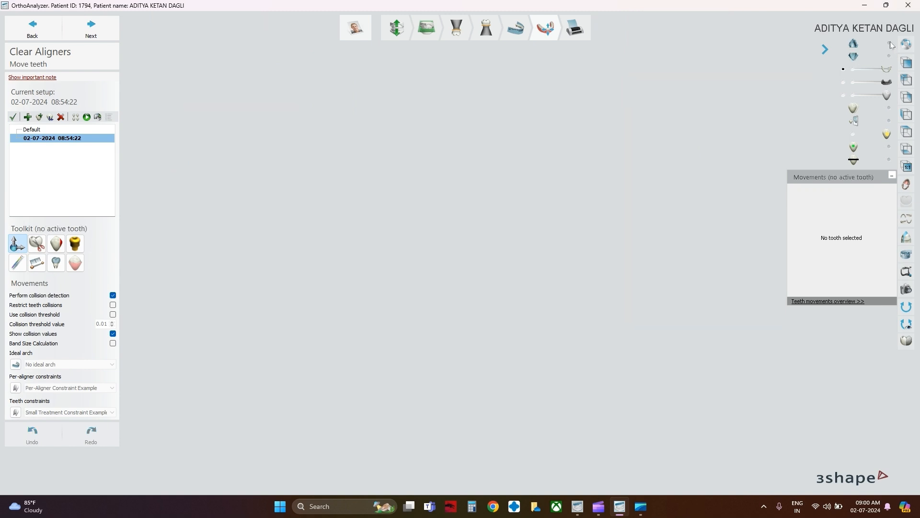
left_click(887, 43)
right_click_drag(507, 219, 500, 177)
scroll(500, 177, "down", 4)
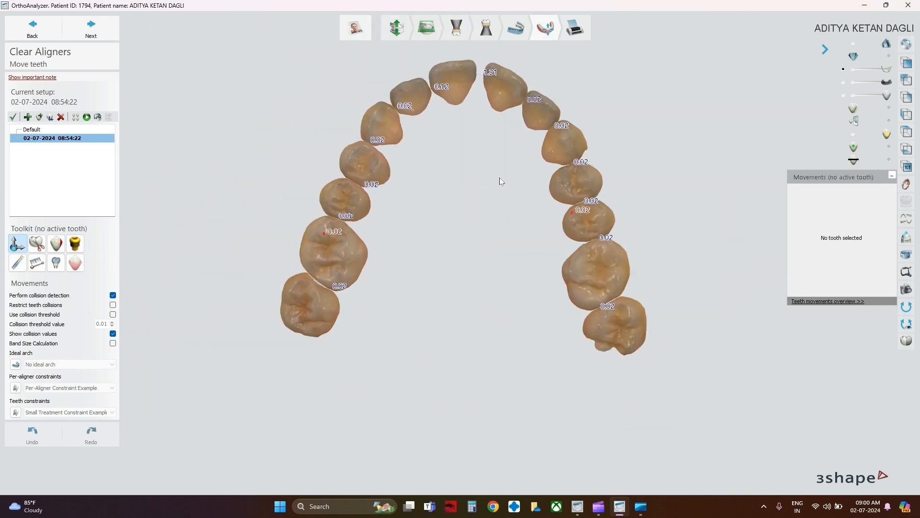
middle_click_drag(499, 178, 520, 222)
mouse_move(544, 224)
right_mouse_down()
mouse_move(528, 244)
mouse_move(532, 226)
mouse_move(544, 254)
mouse_move(547, 231)
right_mouse_up()
scroll(493, 144, "up", 4)
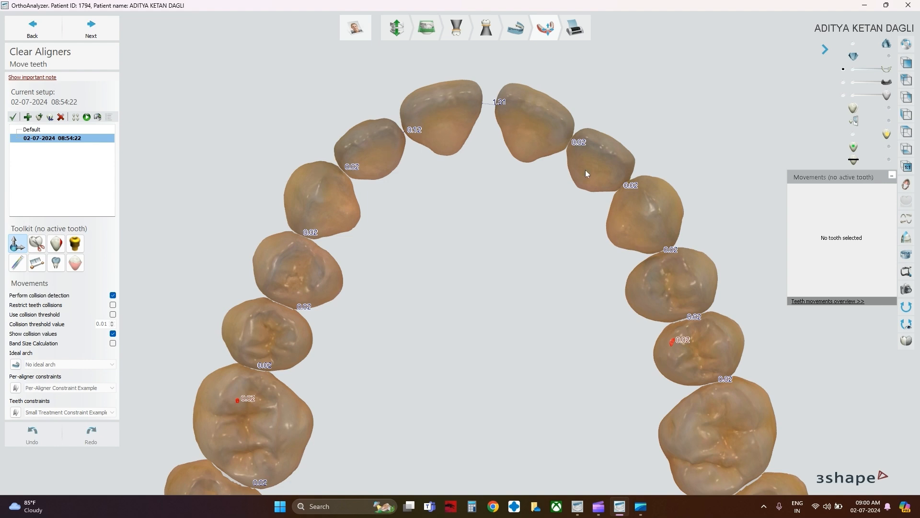
right_click_drag(572, 181, 569, 180)
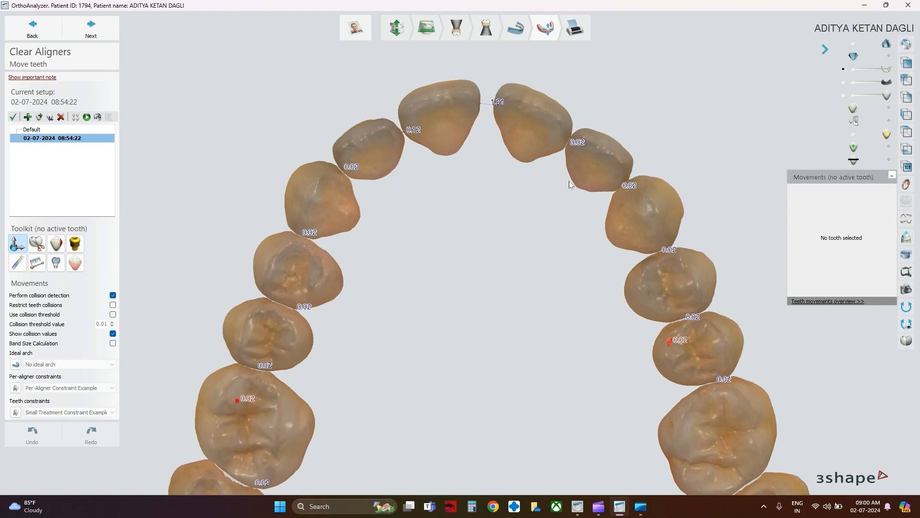
Step: Rotate the upper lateral incisor 22 to about 14.32 degrees
left_click(600, 155)
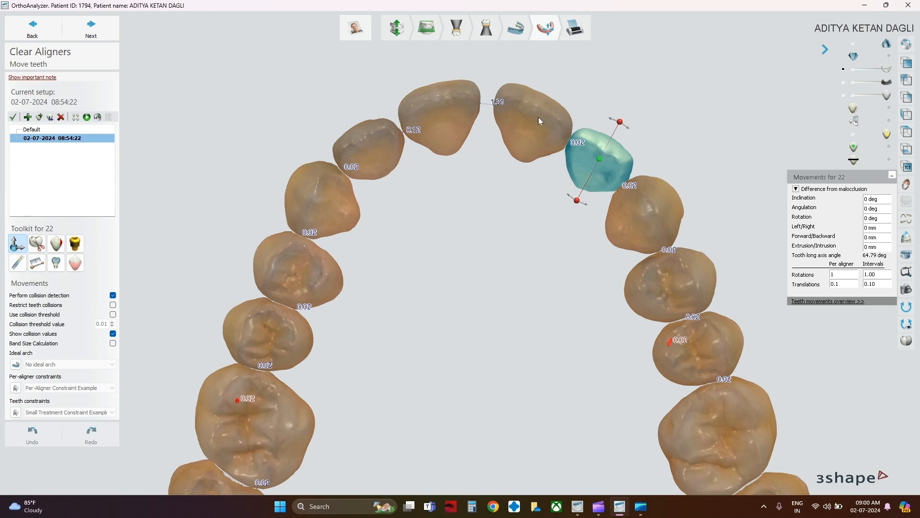
right_click_drag(620, 173, 616, 177)
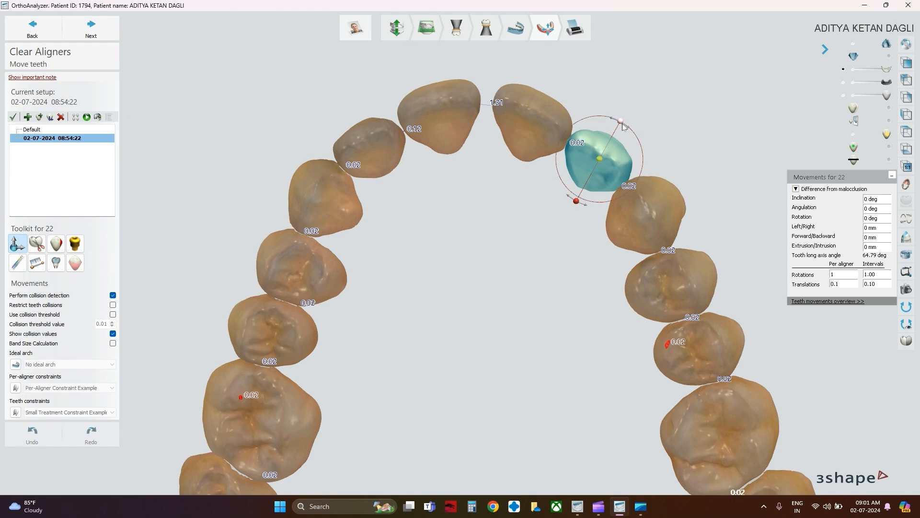
left_click_drag(622, 126, 624, 144)
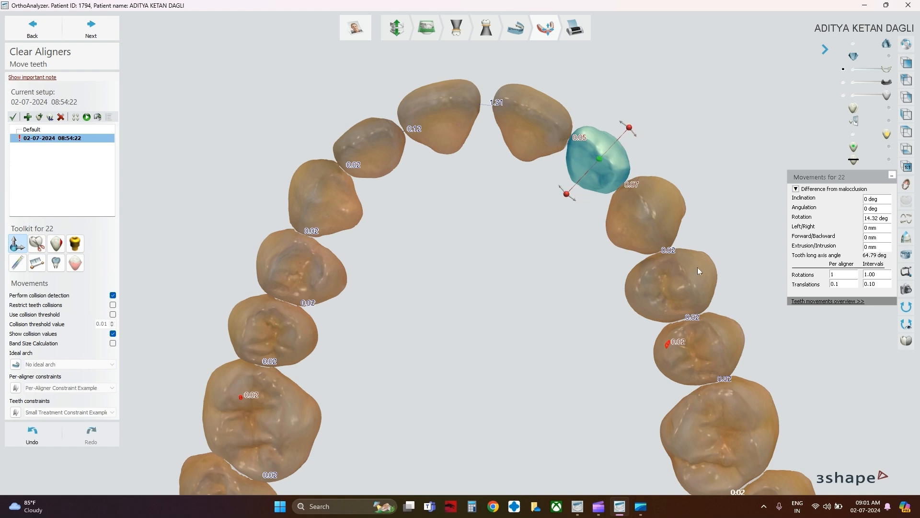
Step: Rotate the upper lateral incisor 12 to about 10.21 degrees
right_click_drag(393, 191, 404, 186)
left_click(370, 138)
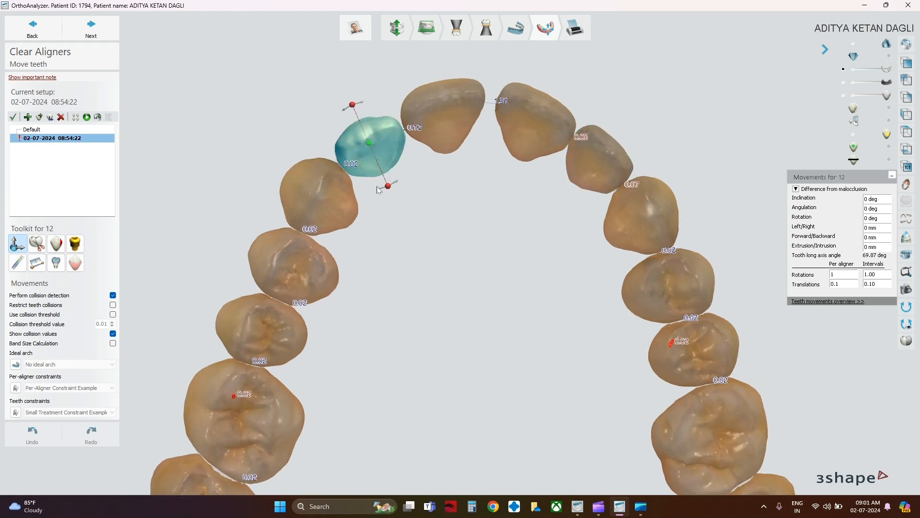
left_click_drag(389, 187, 396, 183)
mouse_move(495, 154)
right_mouse_down()
mouse_move(505, 145)
mouse_move(507, 160)
mouse_move(497, 157)
right_mouse_up()
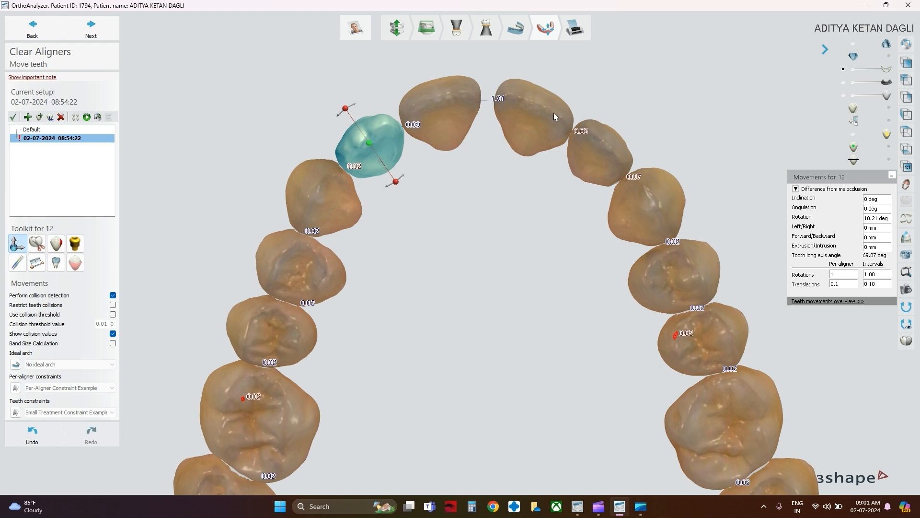
Step: Move the upper central incisor 11 inward to about -0.66 mm forward/backward and -0.16 mm left/right
left_click(436, 96)
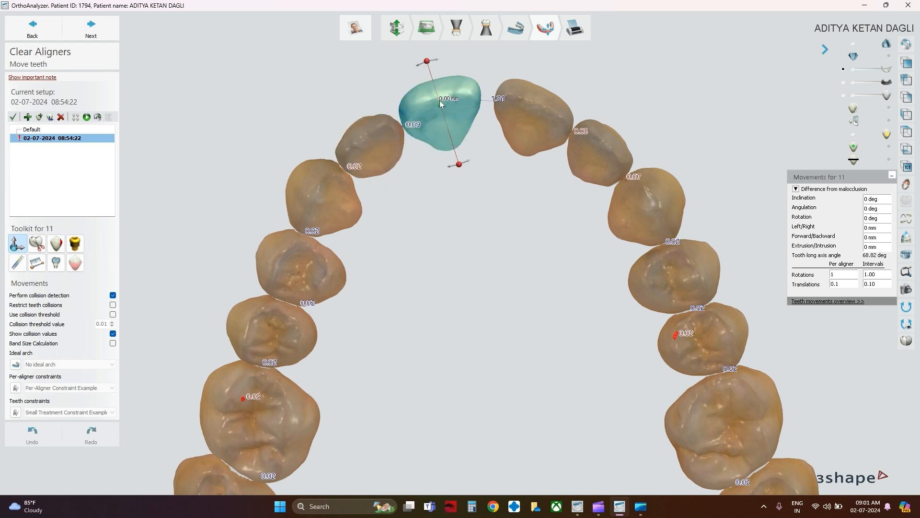
right_click_drag(484, 144, 454, 138)
left_click_drag(441, 108, 441, 113)
right_click_drag(461, 137, 473, 134)
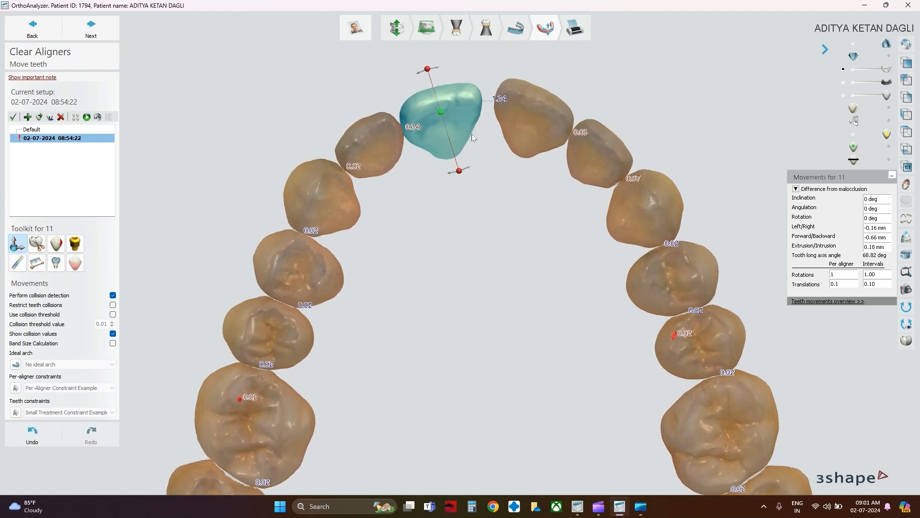
Step: Place a rotation center on the upper central incisor 21 at its edge beside tooth 22, and return to tooth movements
left_click(523, 111)
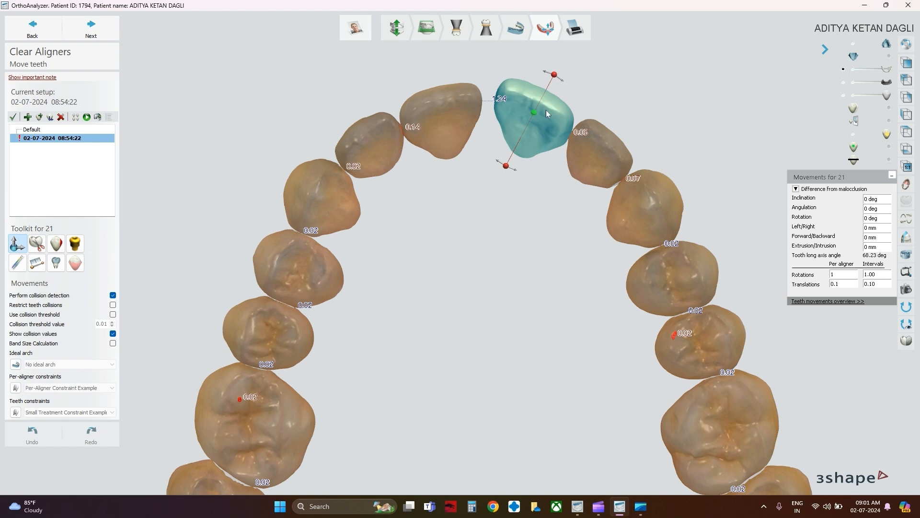
right_click_drag(607, 94, 605, 105)
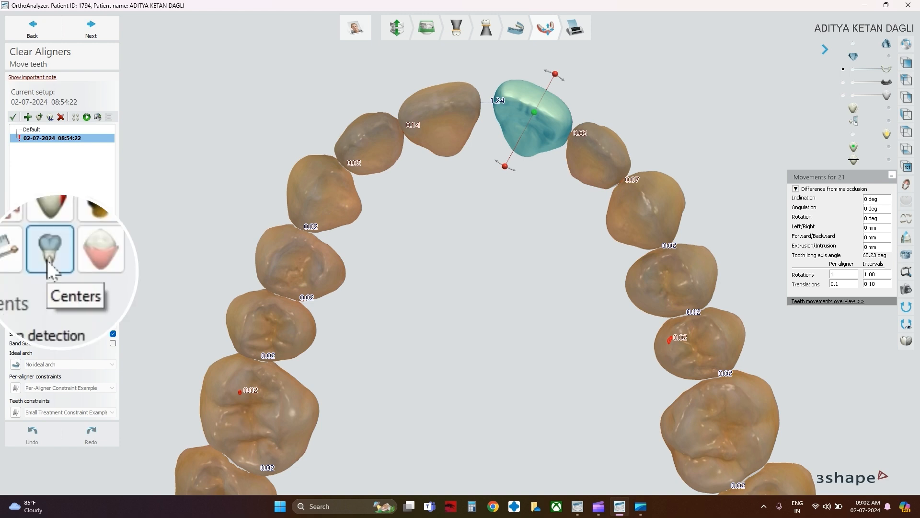
left_click(55, 263)
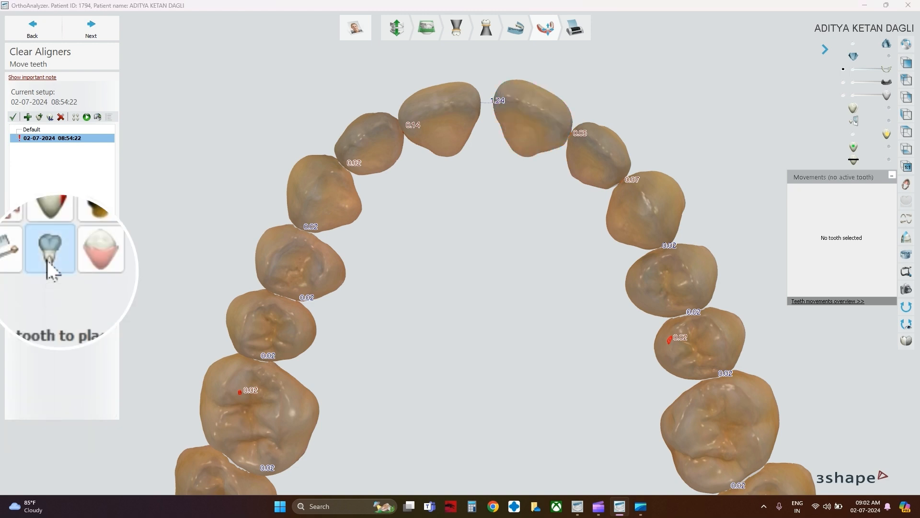
left_click(561, 121)
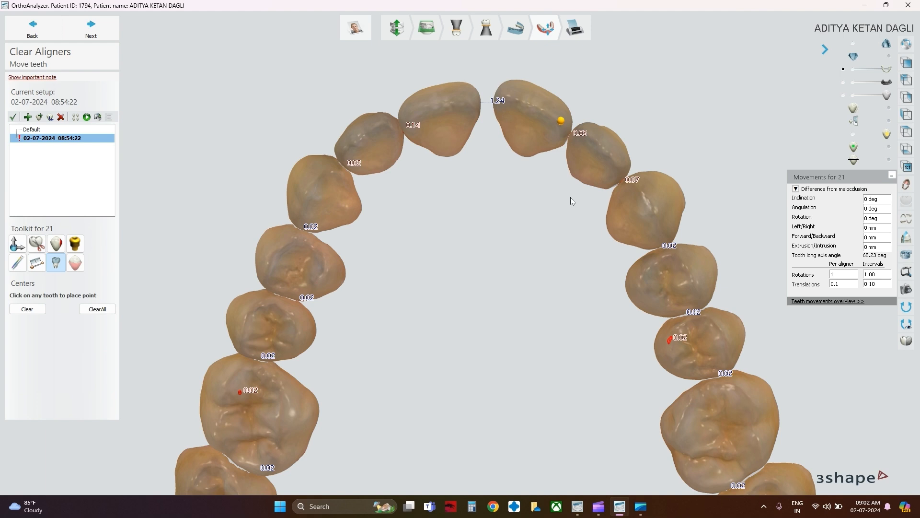
left_click(15, 245)
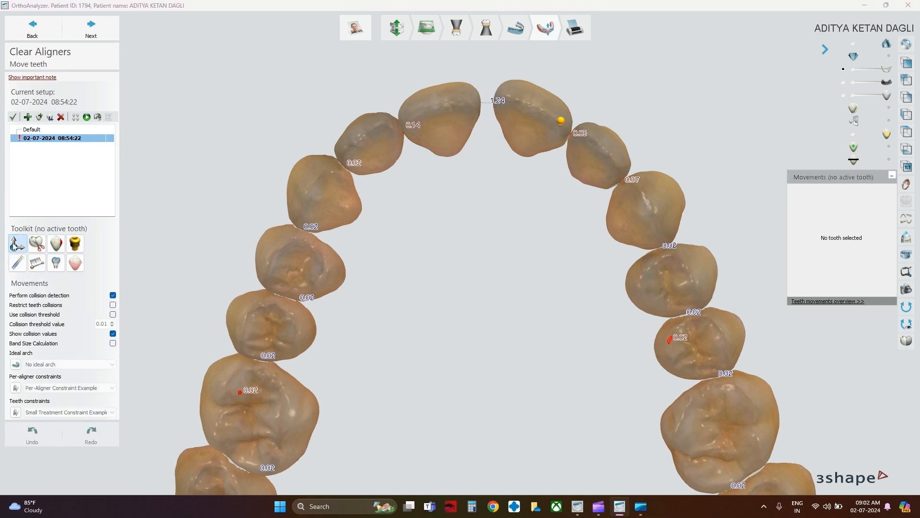
Step: Rotate tooth 21 around its placed center to about -10.22 degrees
left_click(529, 104)
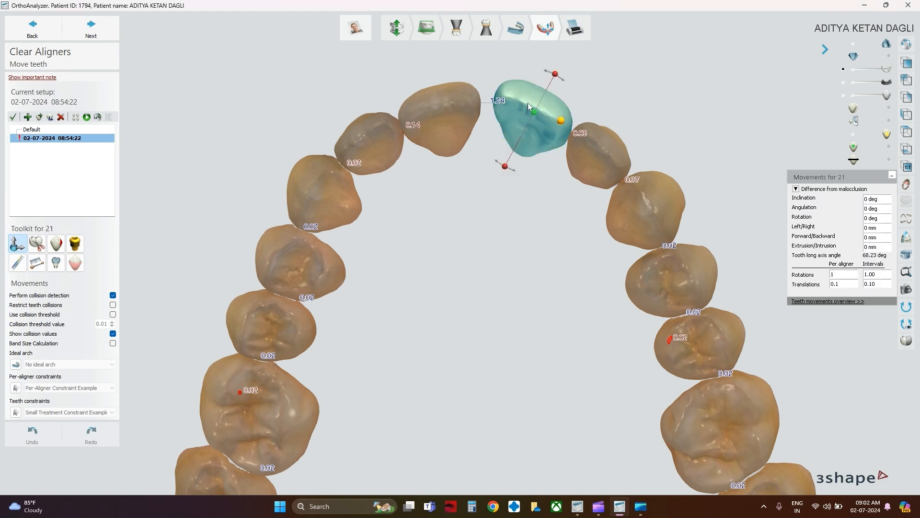
left_click(563, 121)
left_click_drag(581, 90, 582, 88)
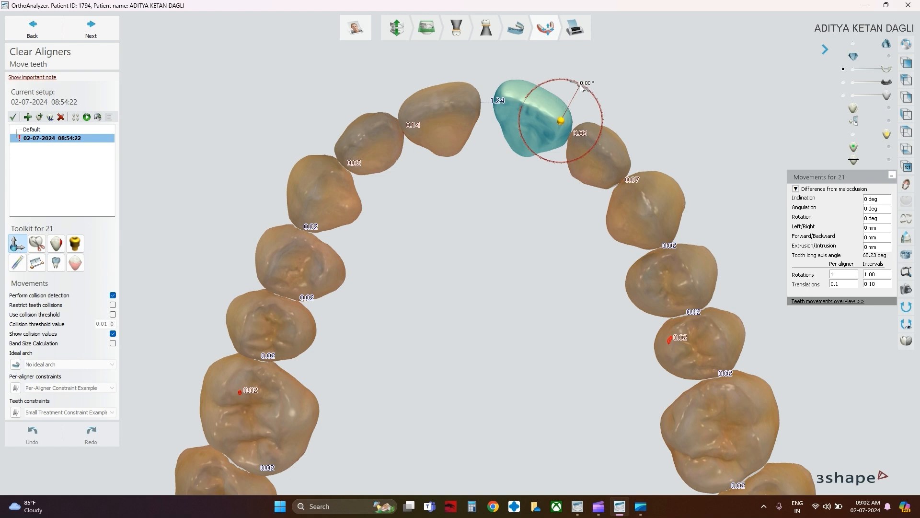
left_click_drag(581, 87, 574, 87)
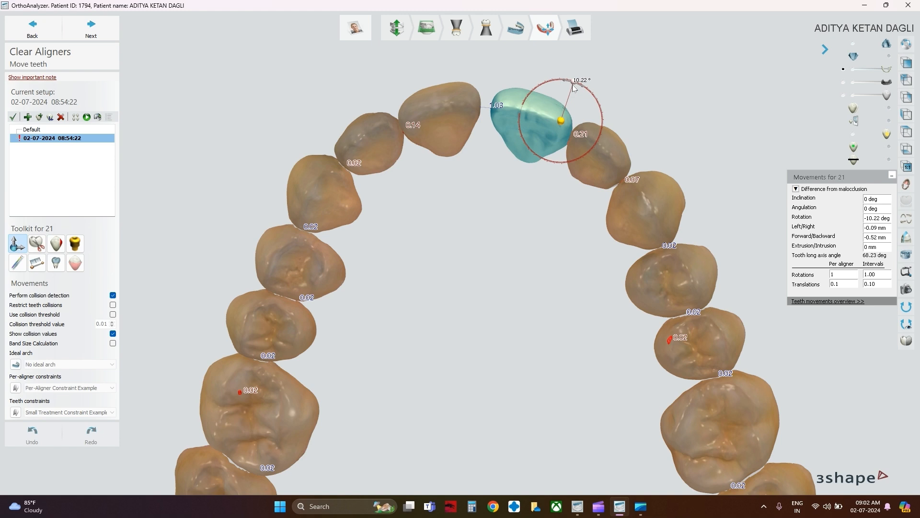
left_click_drag(575, 87, 575, 88)
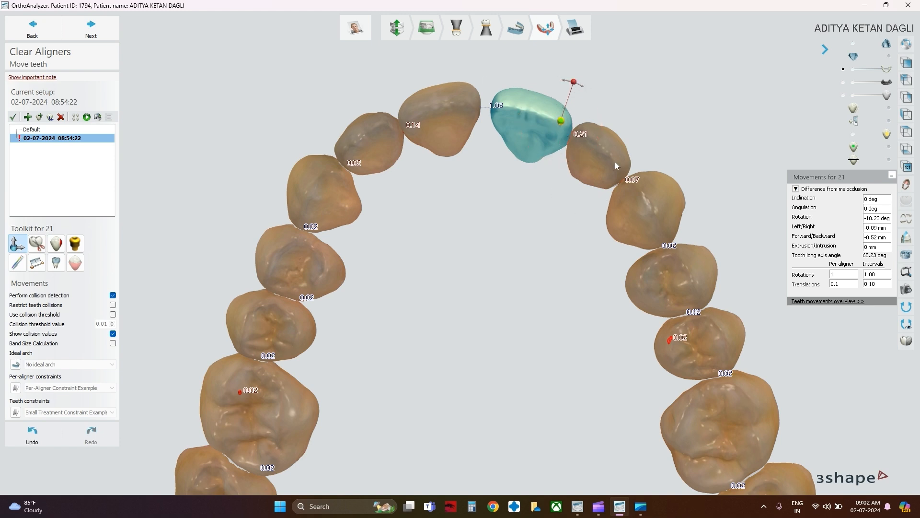
Step: Place a rotation center on the upper central incisor 11 at its edge beside tooth 12, and return to tooth movements
left_click(443, 113)
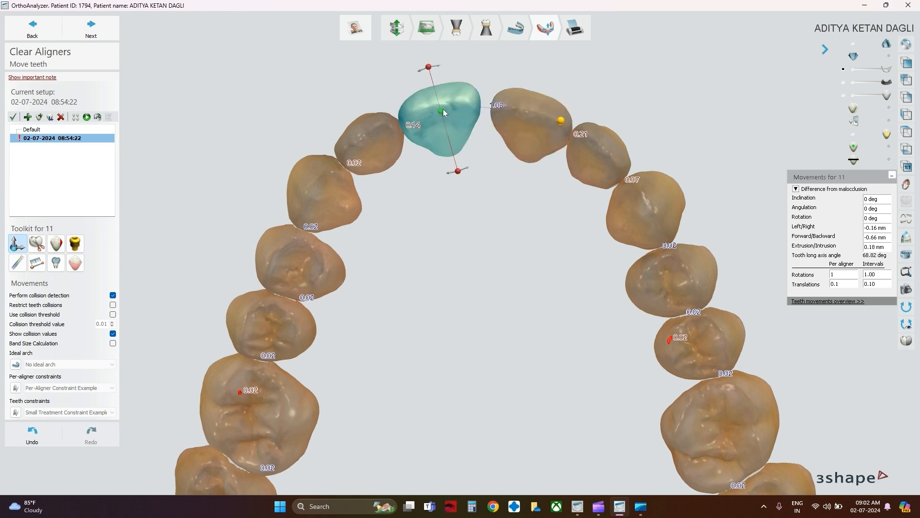
left_click(56, 263)
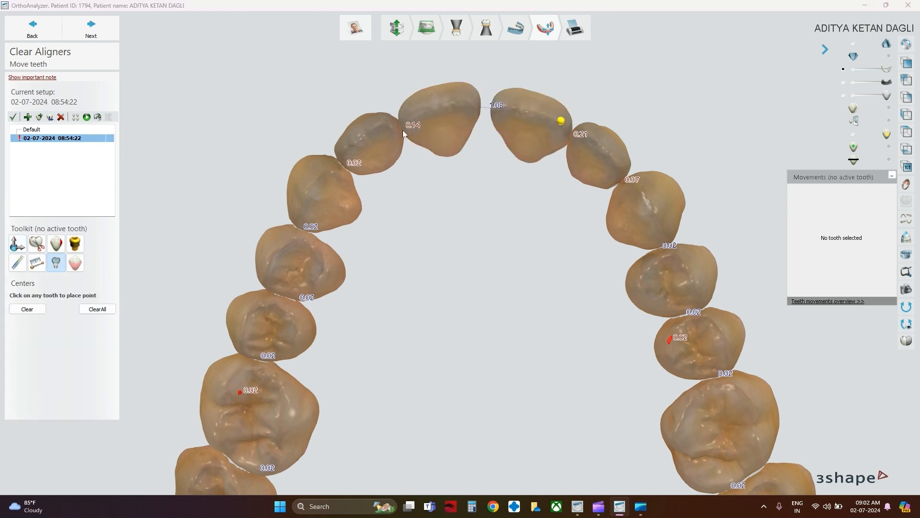
left_click(409, 116)
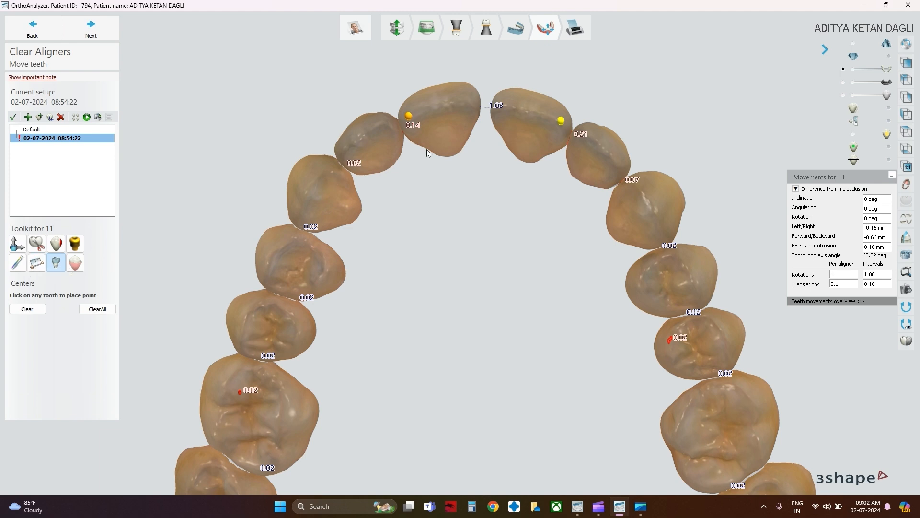
left_click(23, 240)
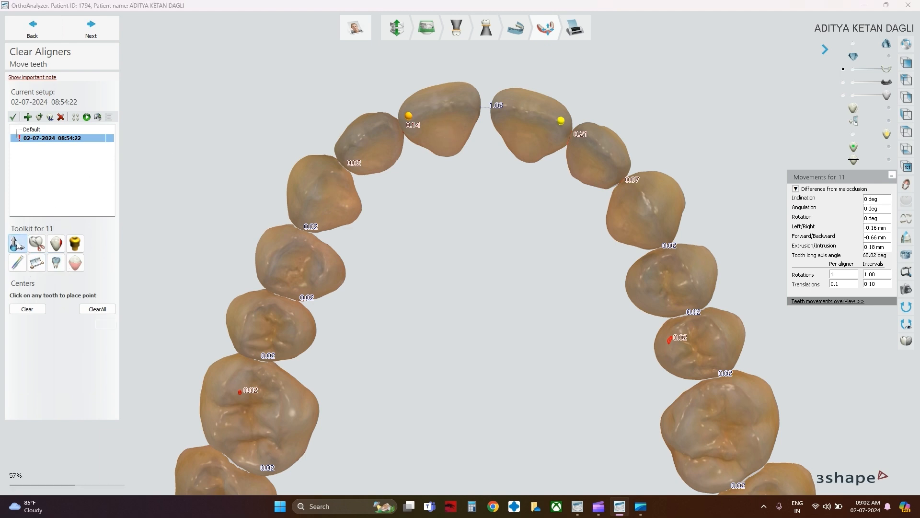
Step: Rotate tooth 11 around its placed center to about -7.98 degrees and shift it to about 0.17 mm left/right and -1.2 mm forward/backward
left_click(425, 110)
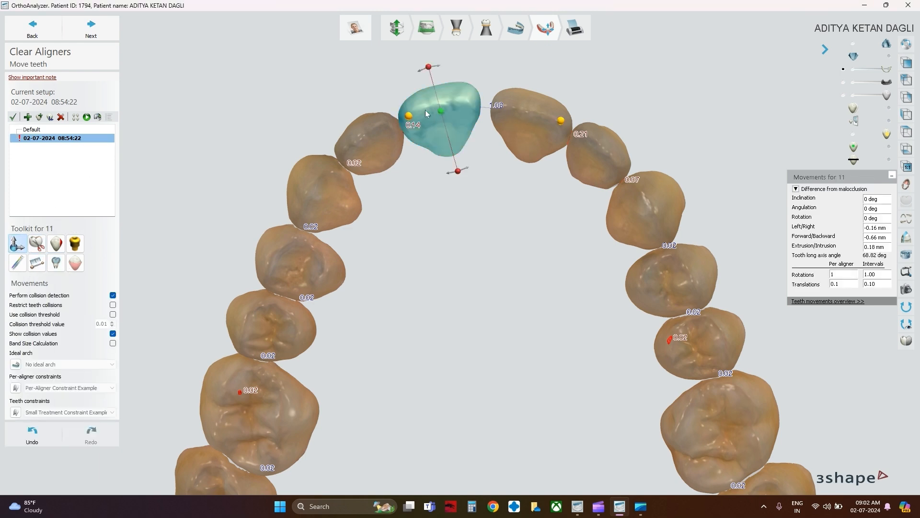
mouse_move(396, 71)
left_click_drag(397, 71, 405, 74)
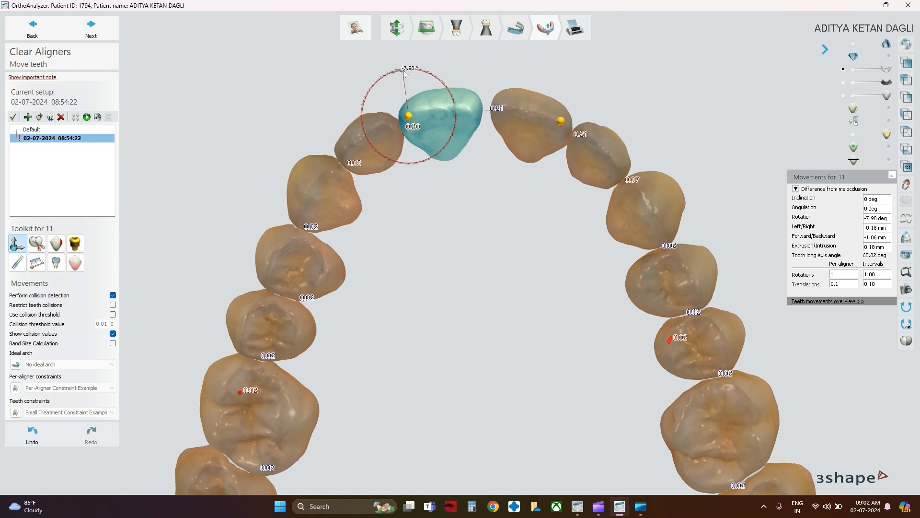
left_click(436, 110)
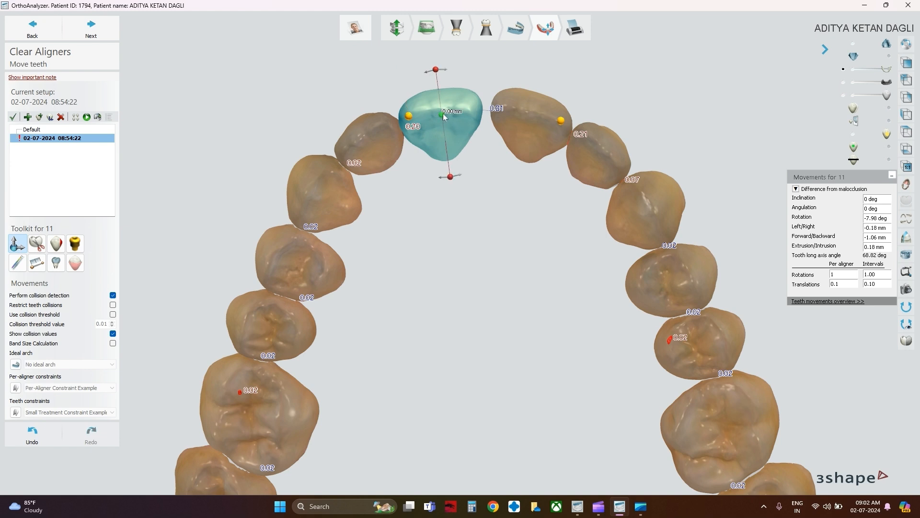
left_click_drag(443, 114, 447, 115)
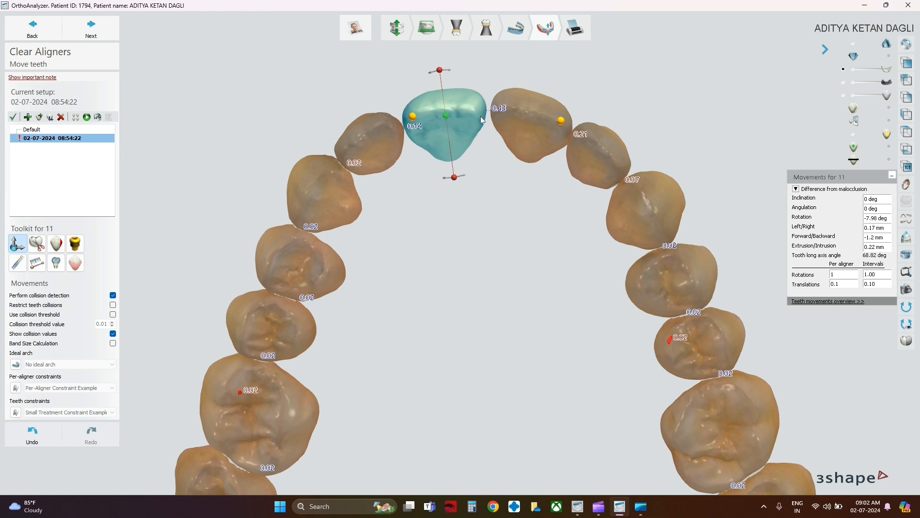
Step: Shift tooth 21 to about 0.07 mm left/right and -0.72 mm forward/backward
left_click(525, 112)
left_click_drag(534, 115, 531, 119)
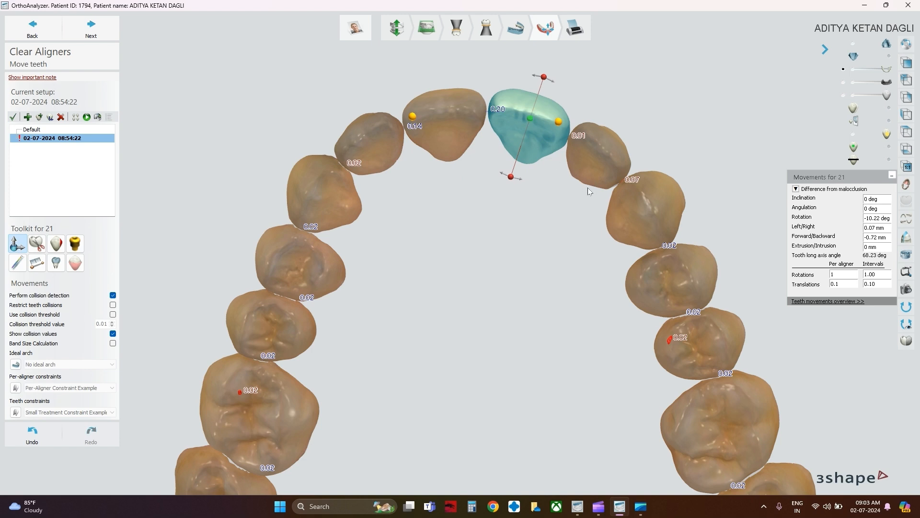
mouse_move(534, 218)
right_mouse_down()
mouse_move(550, 221)
mouse_move(517, 225)
mouse_move(541, 215)
right_mouse_up()
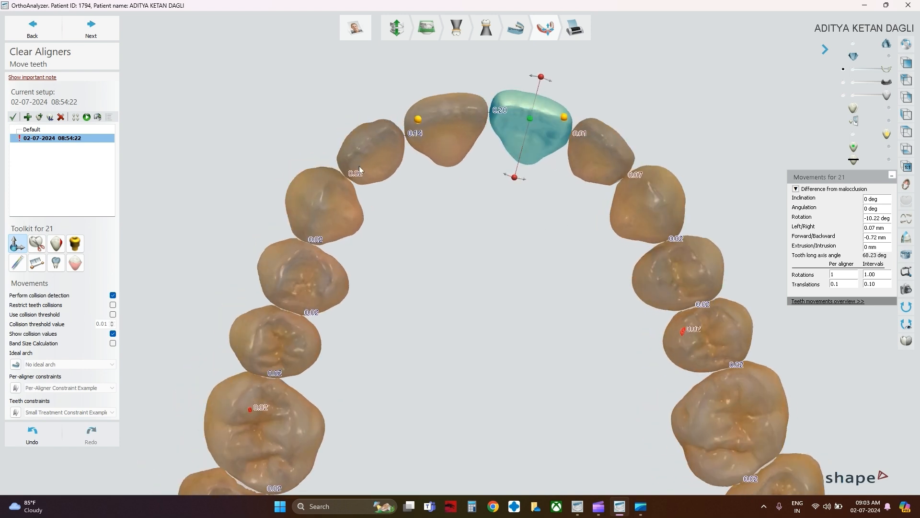
Step: Place a rotation center on the upper canine 13 near its contact with the first premolar, and return to tooth movements
left_click(333, 194)
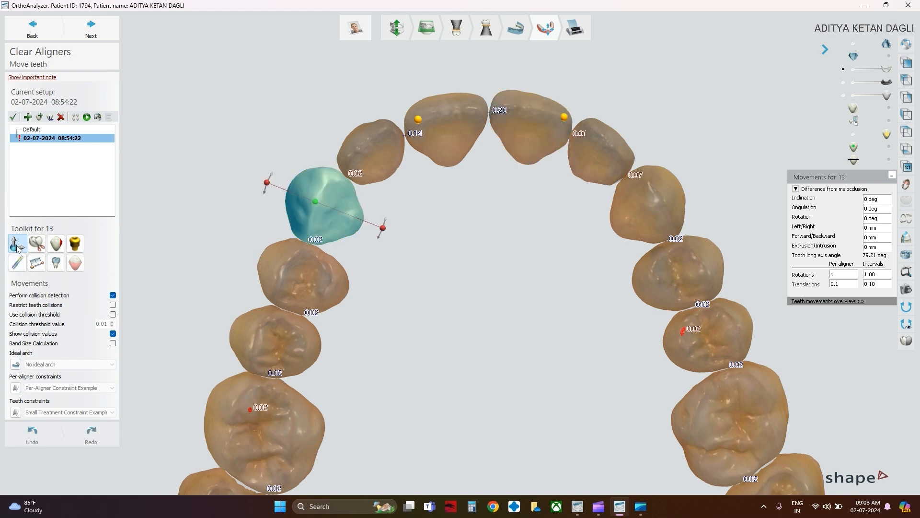
left_click(55, 262)
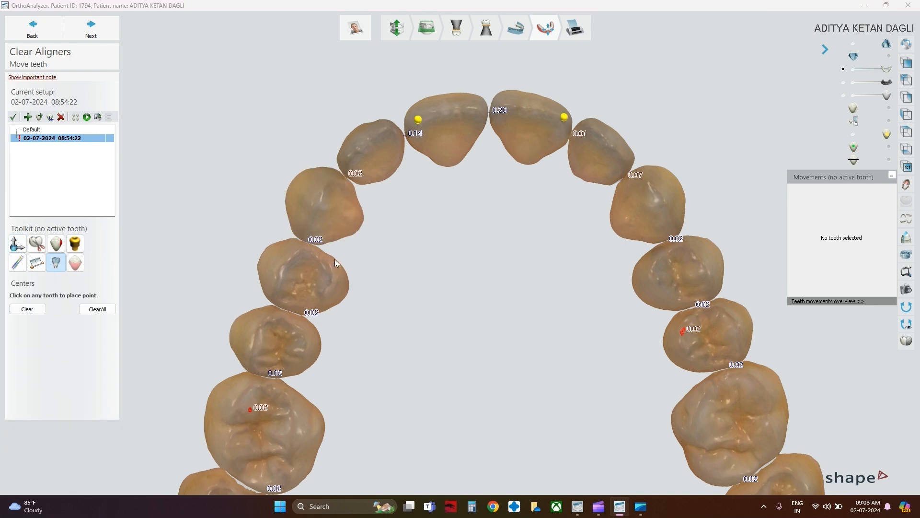
left_click(310, 225)
left_click(18, 244)
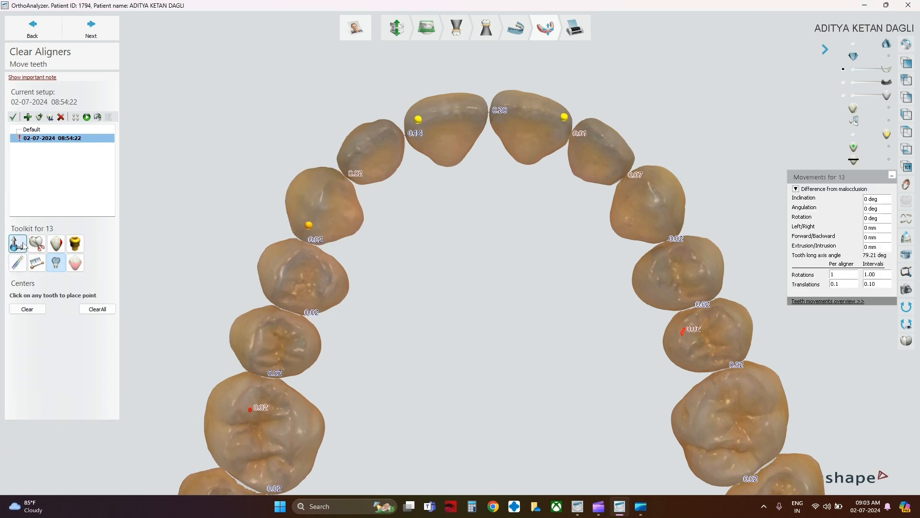
Step: Try rotating canine 13 around its placed center to about -8.12 degrees, undo the rotation and deselect the tooth
left_click(309, 227)
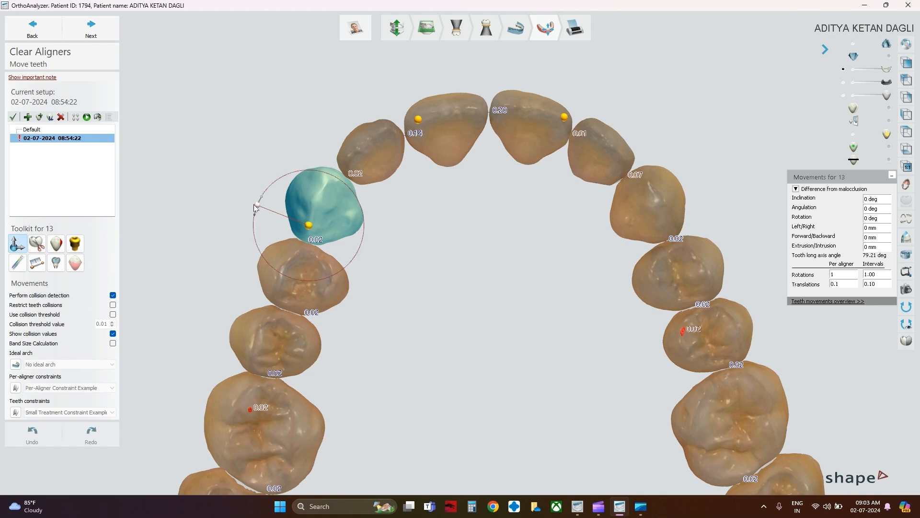
left_click_drag(257, 205, 256, 204)
left_click_drag(257, 207, 268, 203)
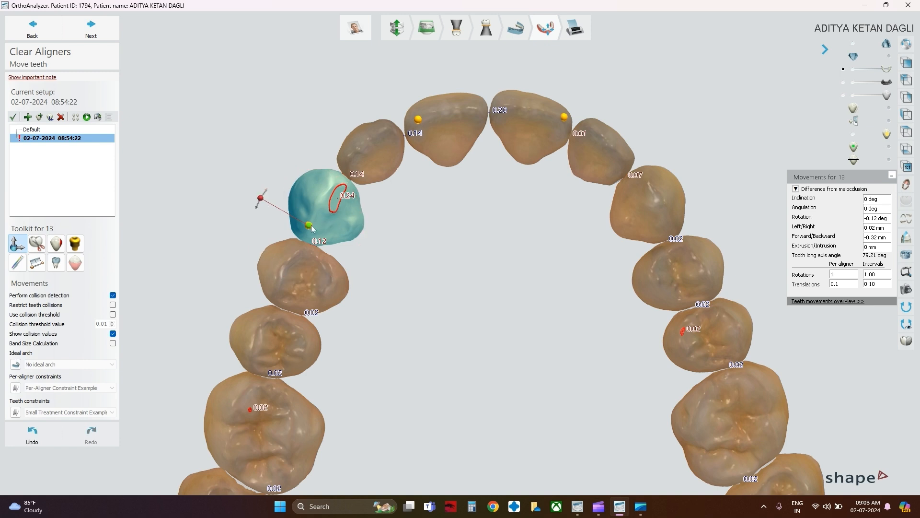
left_click(31, 441)
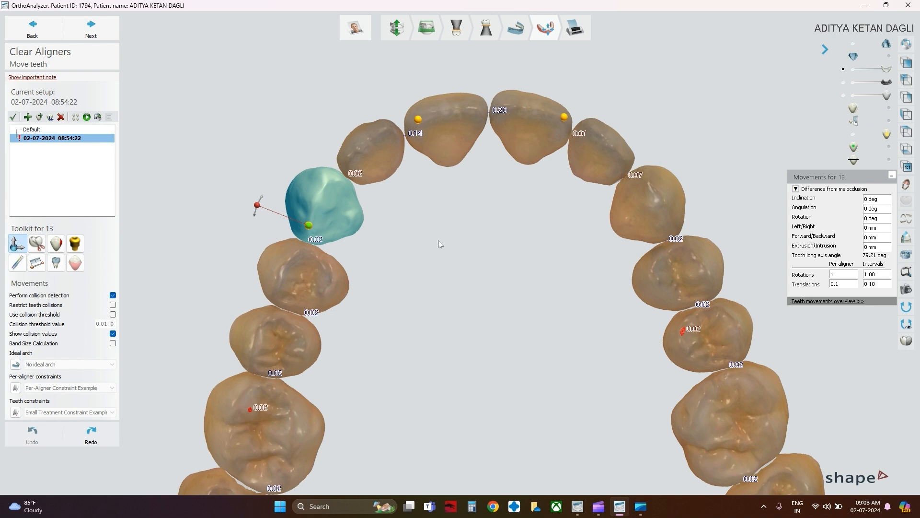
left_click(435, 214)
Step: Adjust the upper lateral incisor 12 to about 8.72 degrees rotation, -2.14 degrees inclination and 0.33 degrees angulation
right_click_drag(435, 214, 463, 242)
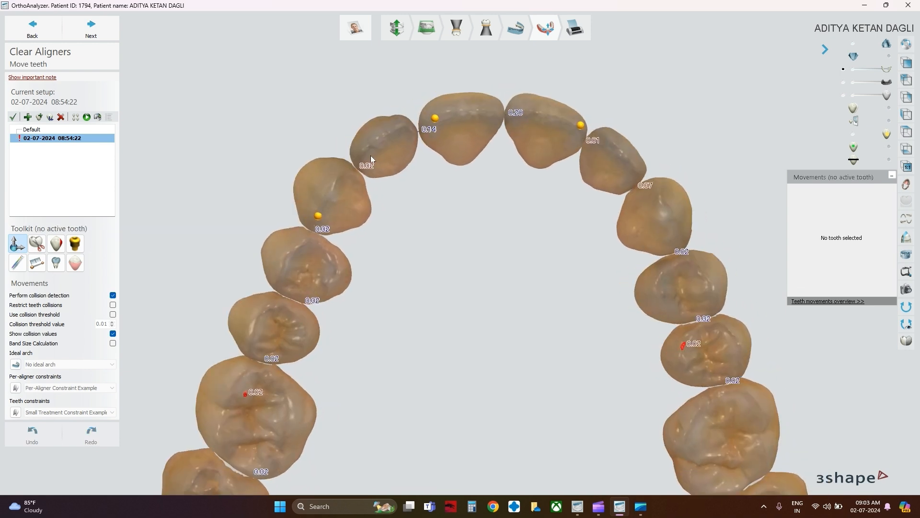
left_click(380, 145)
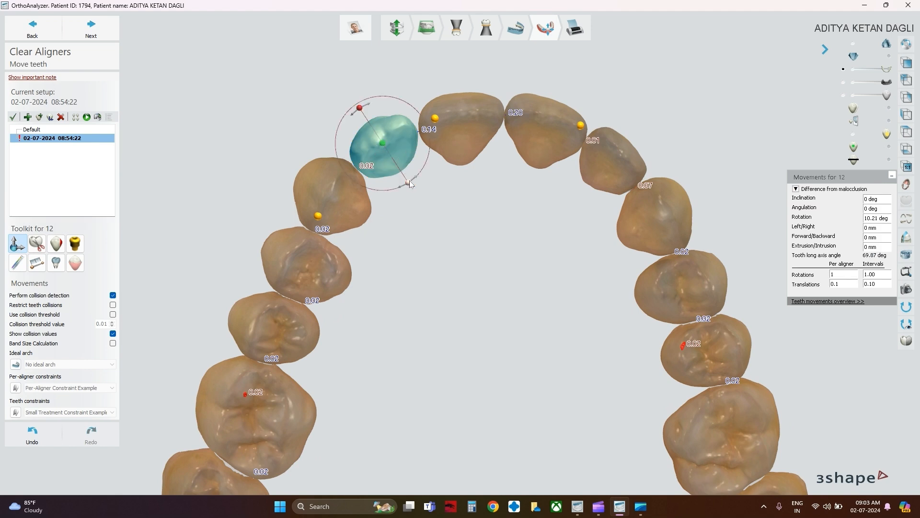
left_click_drag(408, 183, 408, 183)
right_click_drag(438, 197, 399, 287)
left_click_drag(365, 205, 374, 207)
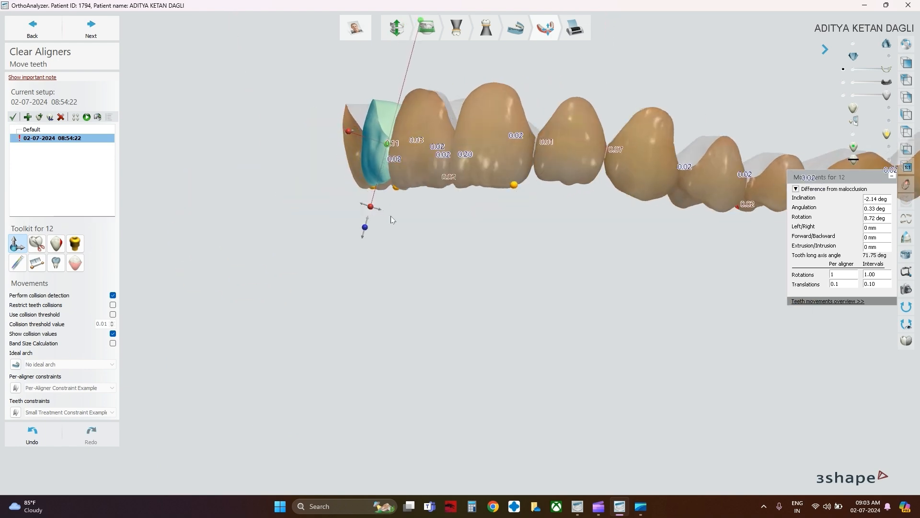
Step: Tilt the upper central incisor 11 to about -1.76 degrees inclination and -0.25 degrees angulation
right_click_drag(391, 220, 540, 230)
left_click(445, 170)
right_click_drag(507, 204, 540, 209)
left_click_drag(473, 213, 467, 218)
right_click_drag(539, 206, 382, 223)
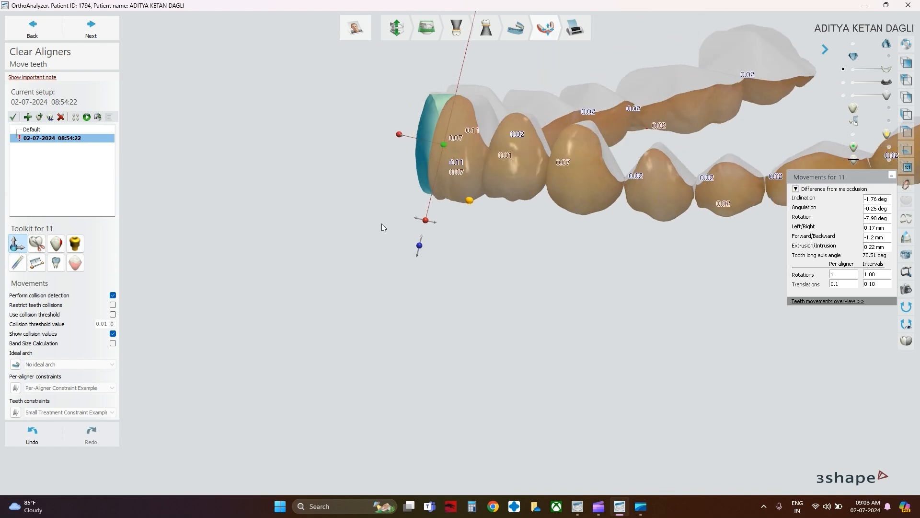
Step: Tilt tooth 21 inward, and tilt lateral incisor 22 to about -4.31 degrees inclination and 1.1 degrees angulation
left_click(465, 163)
left_click_drag(446, 228, 461, 238)
right_click_drag(469, 259, 519, 260)
left_click(467, 188)
left_click_drag(473, 222, 484, 223)
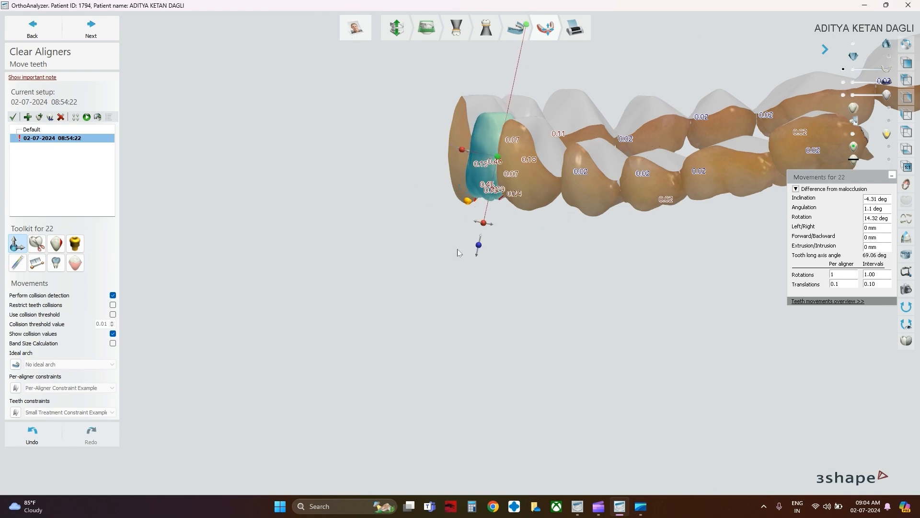
Step: Inspect the upper arch in occlusal view, temporarily showing the mandibular teeth to check how the arches fit together
right_click_drag(458, 253, 599, 186)
middle_click_drag(396, 253, 463, 217)
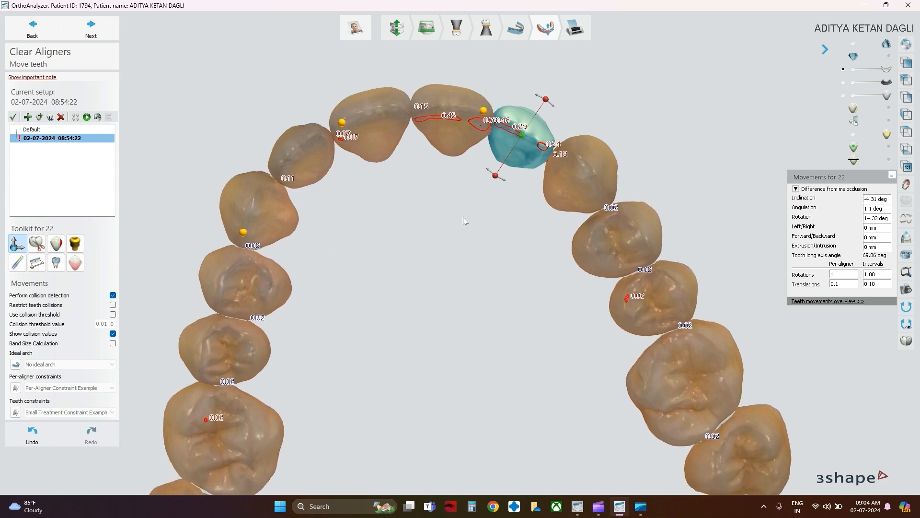
mouse_move(463, 217)
right_mouse_down()
mouse_move(462, 254)
mouse_move(463, 219)
right_mouse_up()
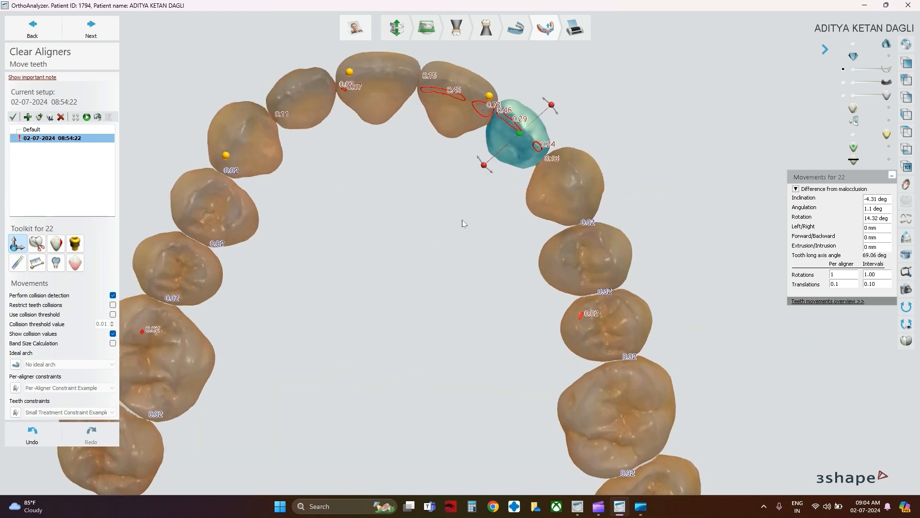
left_click(891, 57)
right_click_drag(615, 131, 608, 165)
left_click(854, 57)
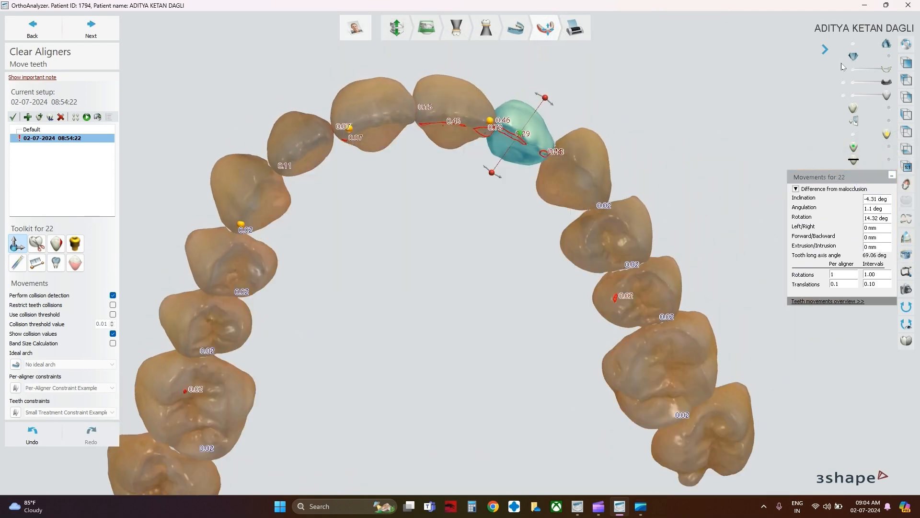
Step: Tilt the upper lateral incisor 22 slightly outward in side view to reduce its collisions with the neighbouring teeth
right_click_drag(587, 197, 562, 205)
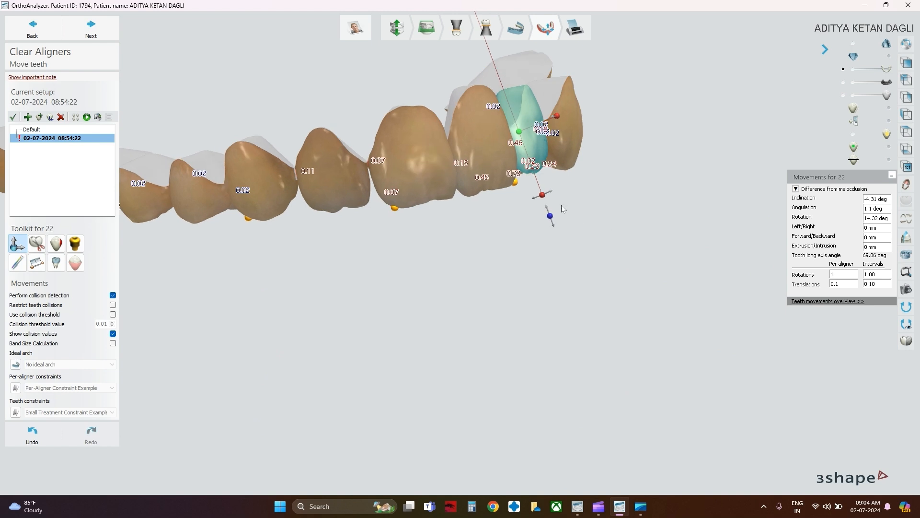
left_click_drag(542, 196, 546, 195)
right_click_drag(548, 201, 571, 150)
Step: Tilt the upper central incisor 21 to about -1.48 degrees inclination and -0.27 degrees angulation
left_click(463, 89)
right_click_drag(439, 181, 503, 196)
left_click_drag(477, 169, 482, 169)
right_click_drag(519, 214, 481, 186)
left_click_drag(459, 175, 461, 179)
right_click_drag(461, 179, 534, 95)
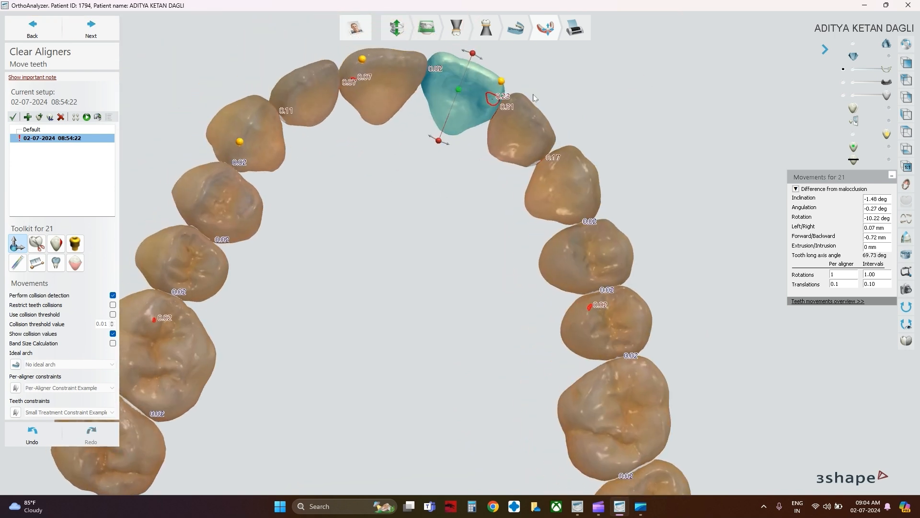
Step: Tilt the upper central incisor 11 to about -1.38 degrees inclination and -0.19 degrees angulation
left_click(415, 79)
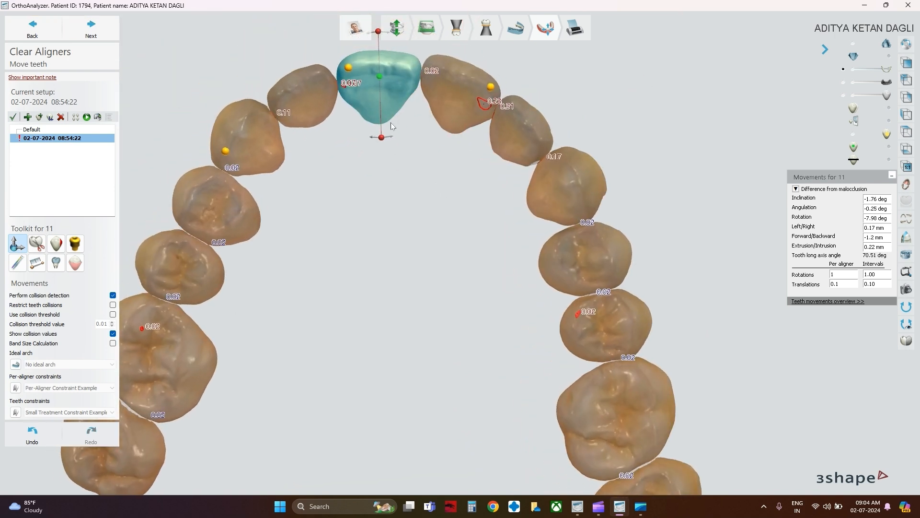
mouse_move(415, 161)
right_mouse_down()
mouse_move(430, 242)
mouse_move(466, 243)
mouse_move(416, 169)
right_mouse_up()
left_click_drag(399, 151, 400, 150)
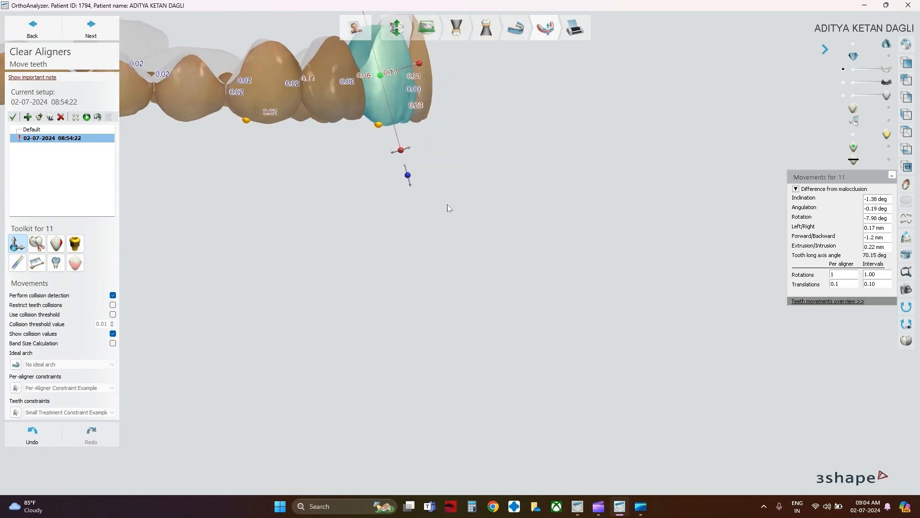
right_click_drag(447, 205, 395, 179)
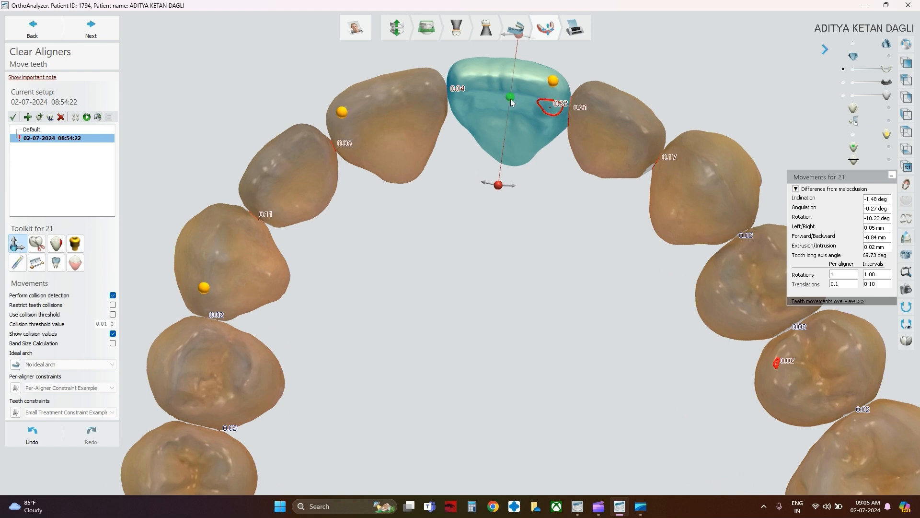
Step: Tilt the upper central incisor 21 to about -0.65 degrees inclination and -0.12 degrees angulation
right_click_drag(532, 150, 585, 219)
left_click_drag(550, 210, 545, 207)
right_click_drag(701, 266, 654, 190)
Step: Tilt the upper central incisor 11 to about -0.68 degrees inclination and -0.09 degrees angulation
right_click_drag(476, 150, 460, 214)
right_click_drag(467, 153, 488, 188)
left_click(490, 144)
scroll(501, 156, "up", 4)
scroll(502, 157, "up", 2)
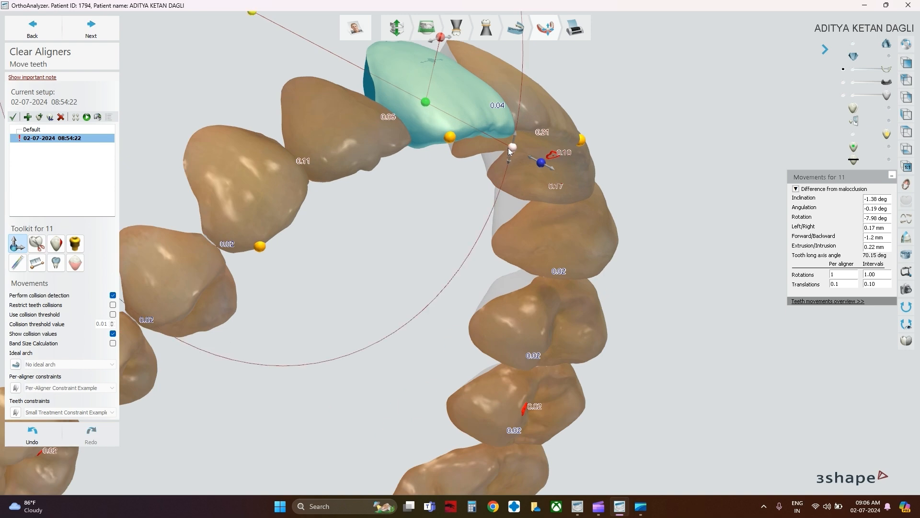
left_click_drag(513, 149, 514, 144)
scroll(557, 196, "down", 4)
right_click_drag(582, 199, 532, 173)
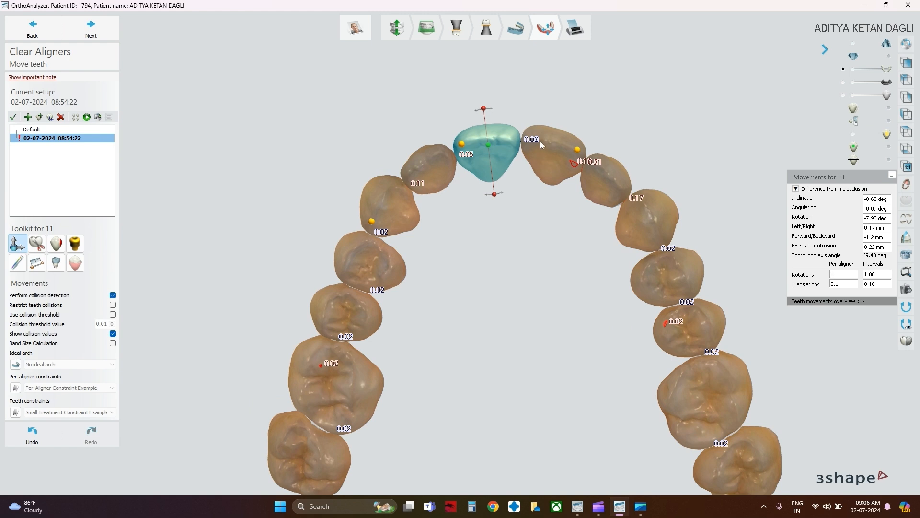
Step: Rotate tooth 21 to about -13.44 degrees, with 0 mm left/right and -1 mm forward/backward movement
left_click(554, 143)
left_click(578, 151)
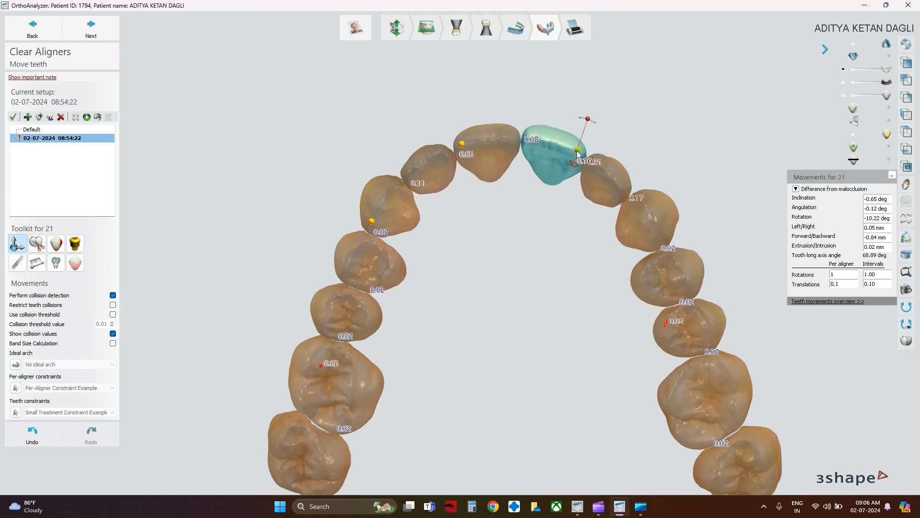
left_click_drag(587, 118, 586, 120)
right_click_drag(489, 223, 497, 223)
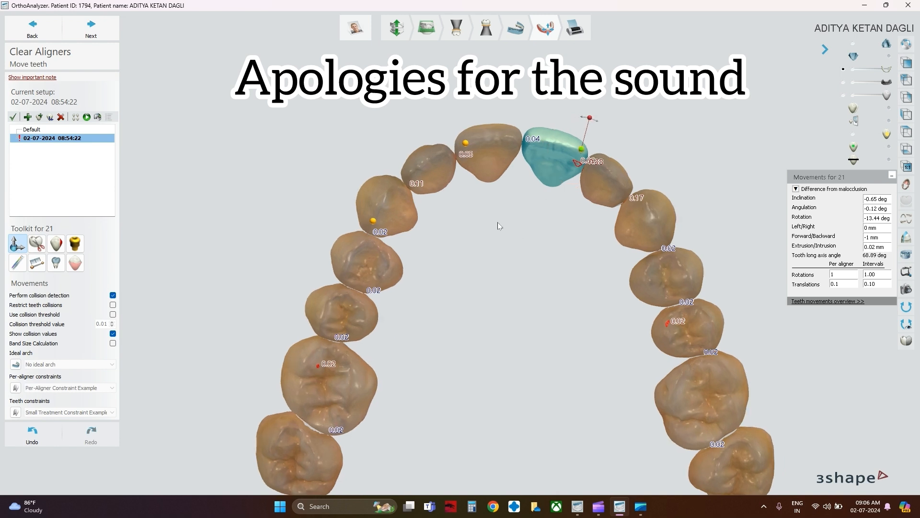
scroll(496, 227, "down", 3)
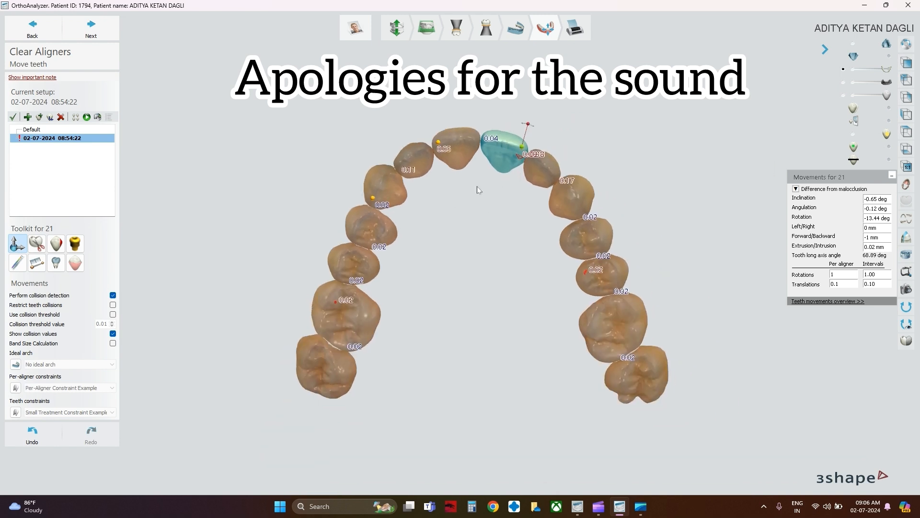
scroll(477, 184, "up", 3)
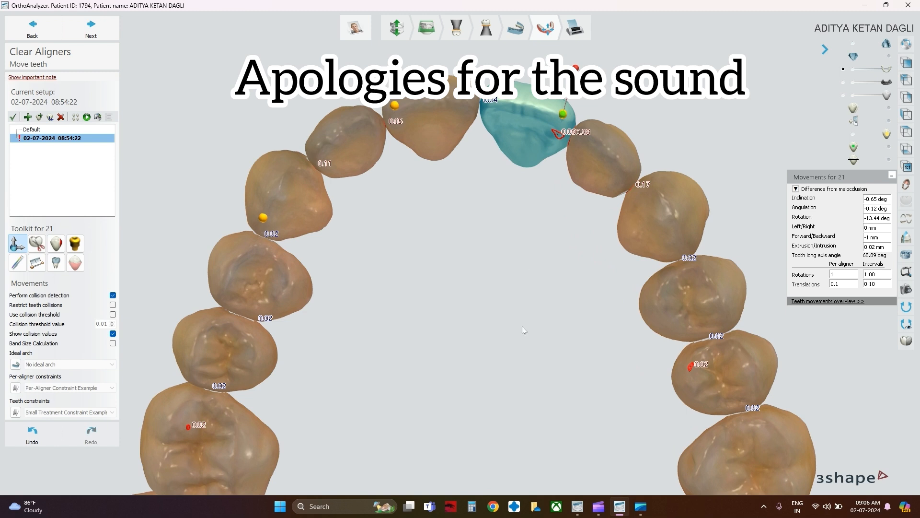
Step: Turn off the scanner acquired texture so the teeth display in a plain colour
left_click(907, 341)
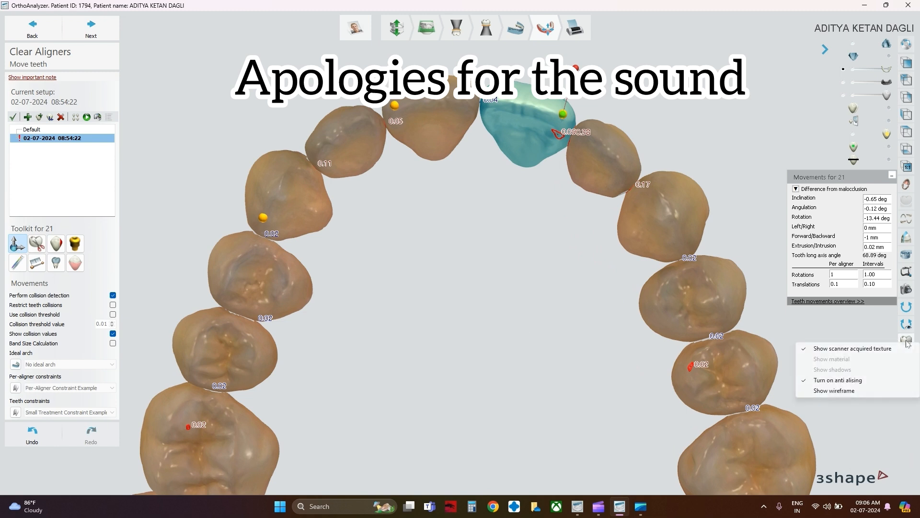
left_click(823, 331)
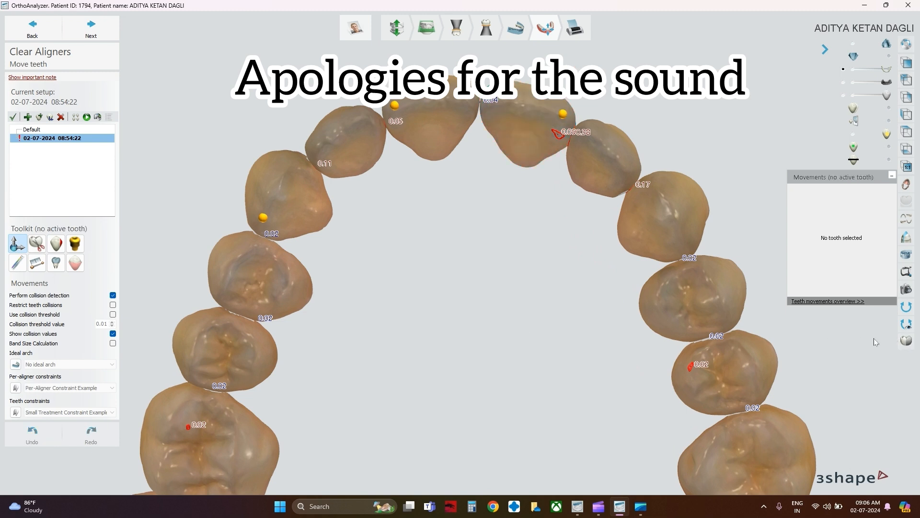
left_click(907, 341)
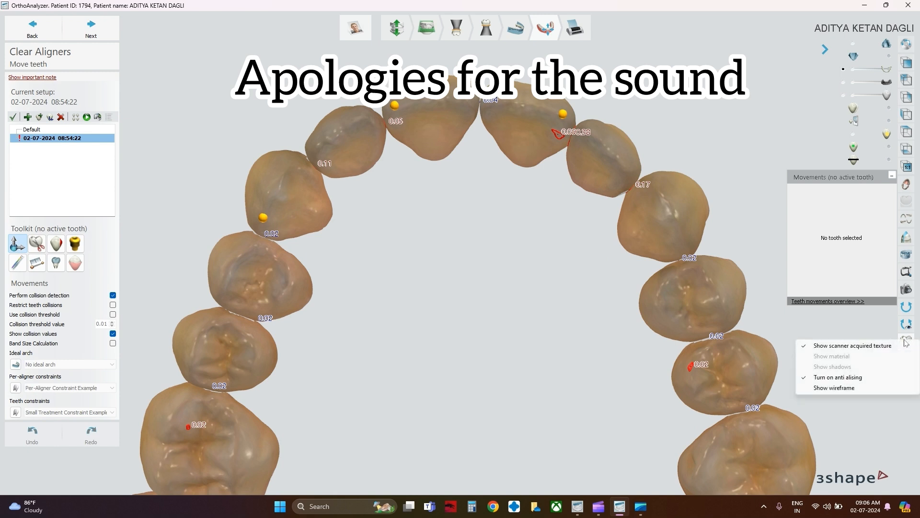
left_click(860, 346)
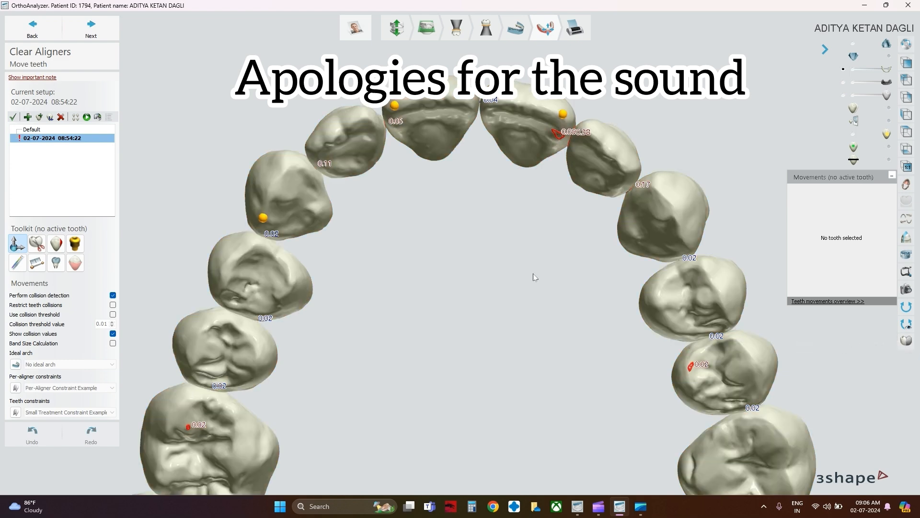
Step: Shift tooth 21 toward tooth 11 to about 0.22 mm left/right and -1.08 mm forward/backward
scroll(534, 276, "down", 3)
right_click_drag(578, 289, 567, 287)
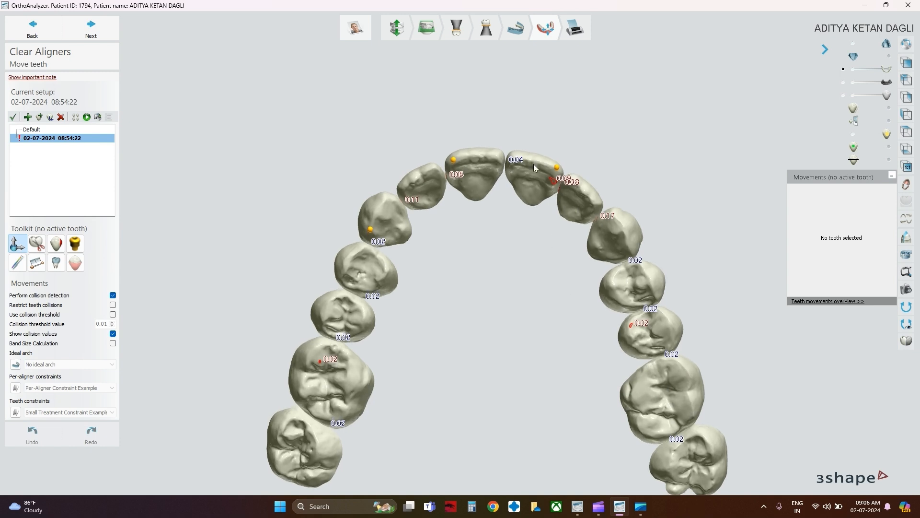
scroll(528, 183, "up", 4)
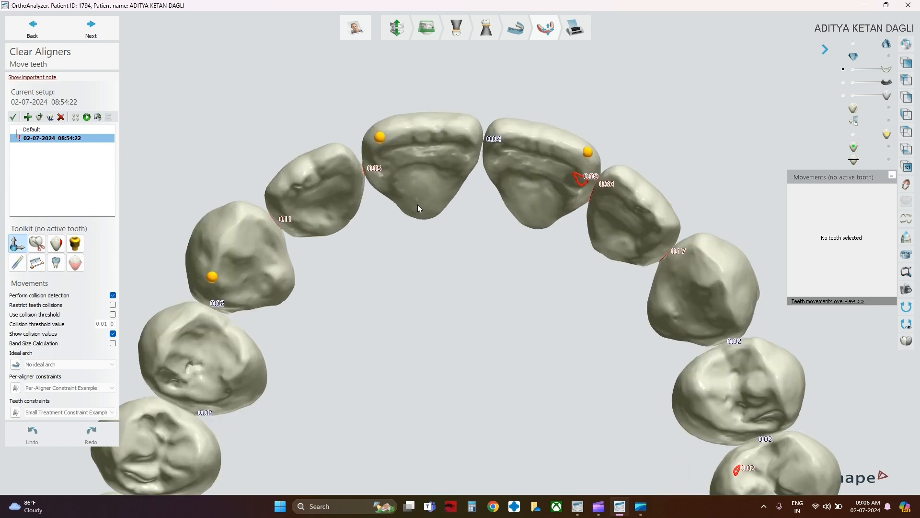
right_click_drag(417, 204, 416, 214)
left_click(532, 147)
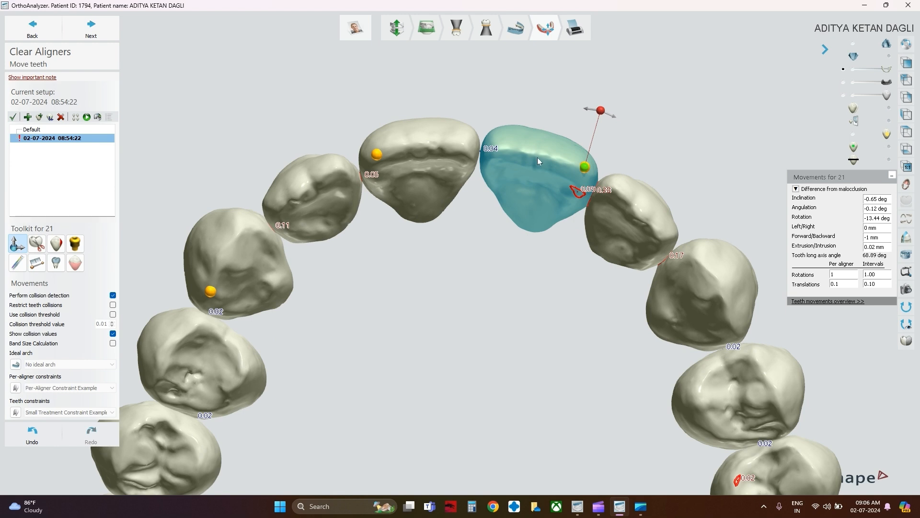
left_click_drag(540, 160, 536, 160)
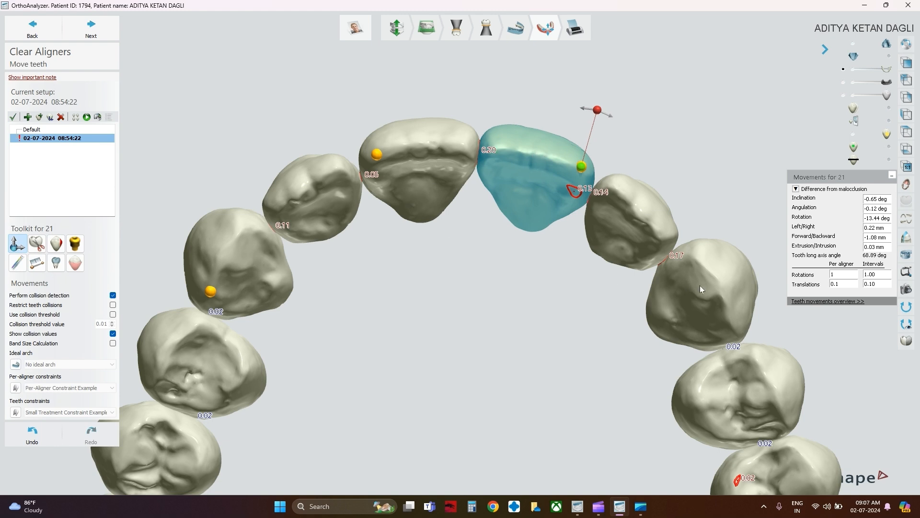
right_click_drag(648, 249, 637, 238)
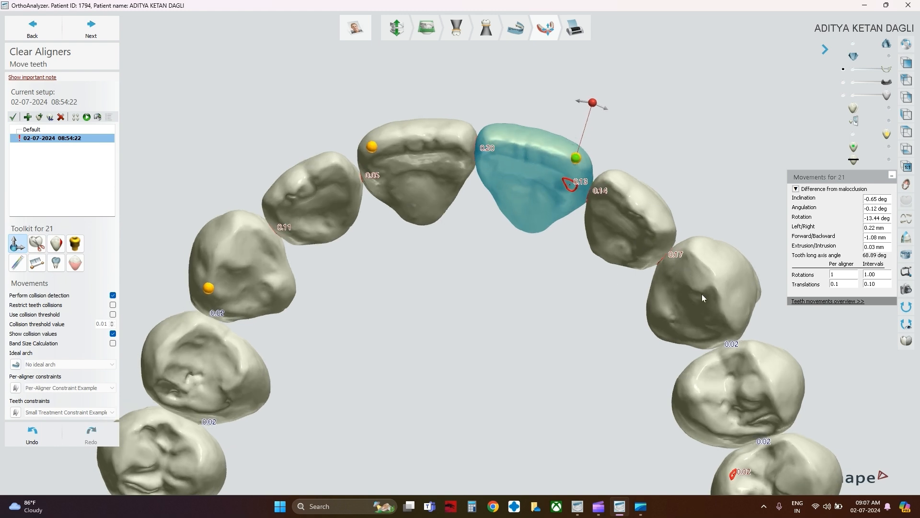
Step: Preview the subsetup count for a rotation of 2 per aligner, and close the dialog without creating subsetups
scroll(706, 292, "down", 4)
right_click_drag(594, 317, 564, 302)
right_click_drag(528, 272, 511, 219)
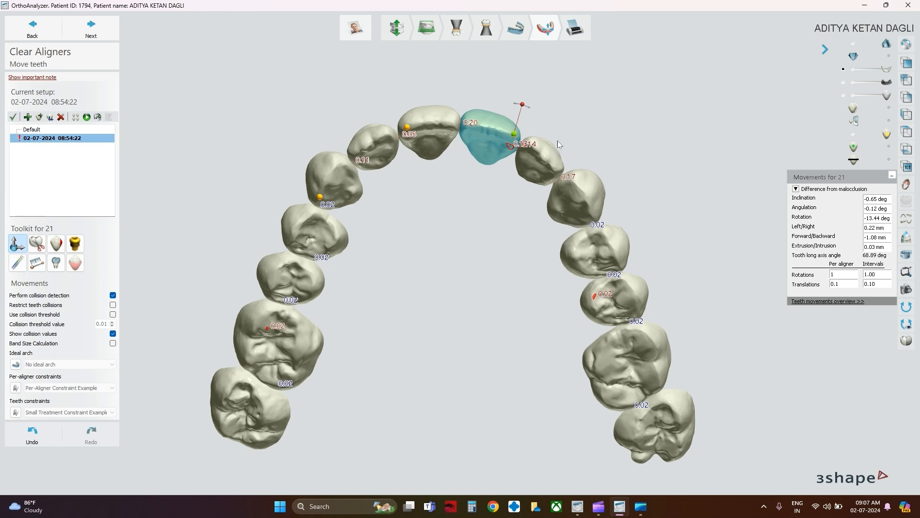
left_click(76, 117)
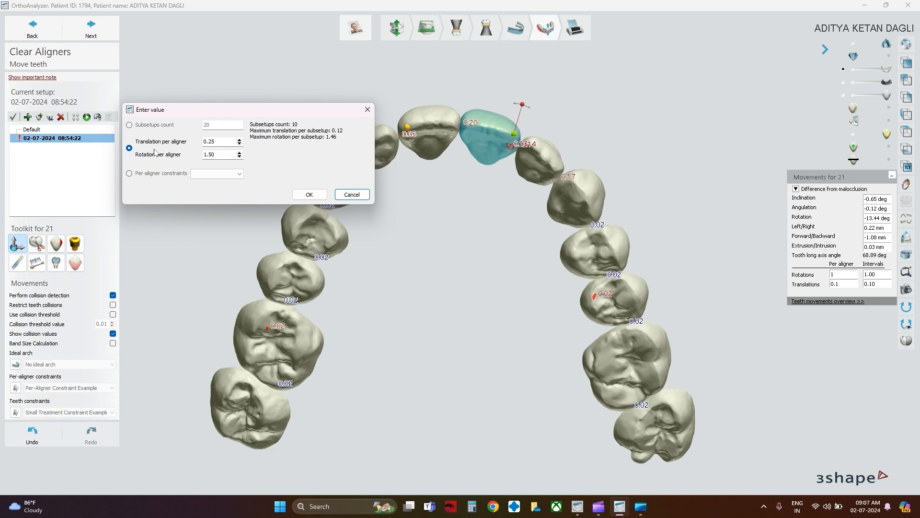
double_click(218, 158)
type("2")
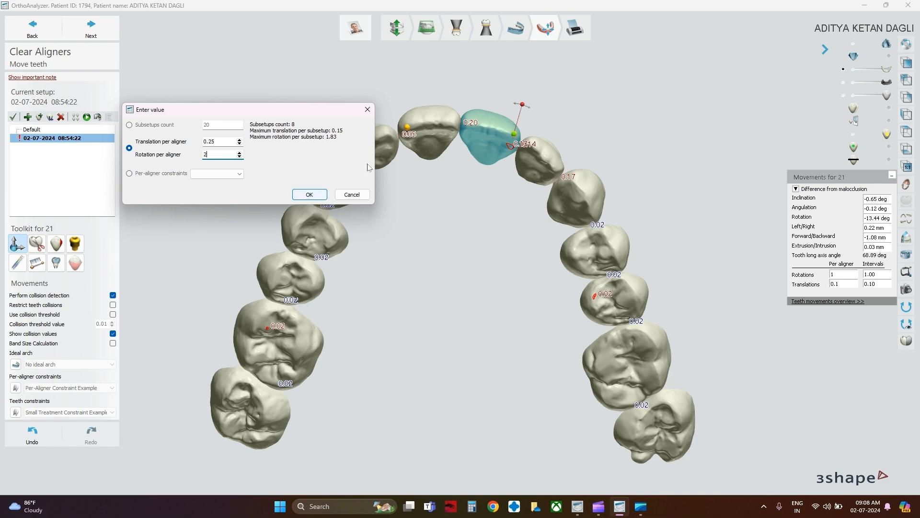
left_click(370, 112)
Step: Show the mandibular teeth with their gingiva, hide the maxilla, and bring the lower arch into occlusal view
left_click(887, 57)
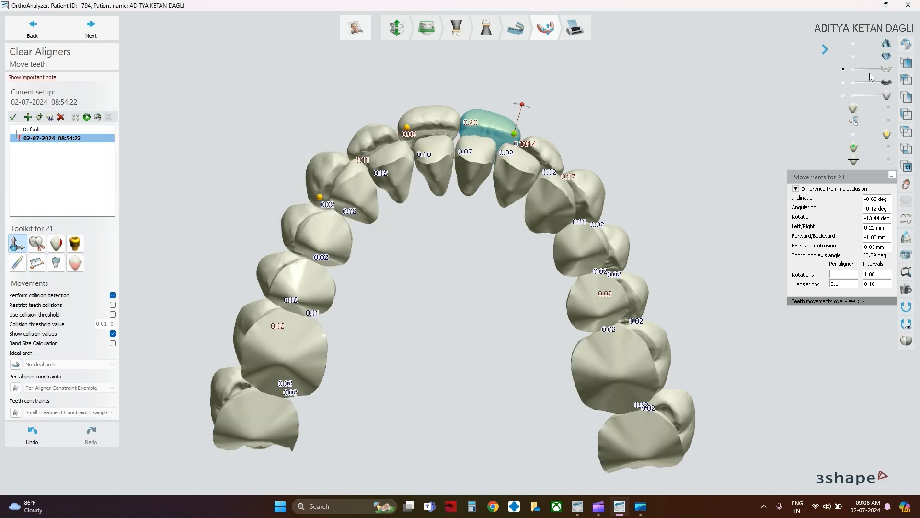
left_click(845, 82)
right_click_drag(691, 117, 664, 132)
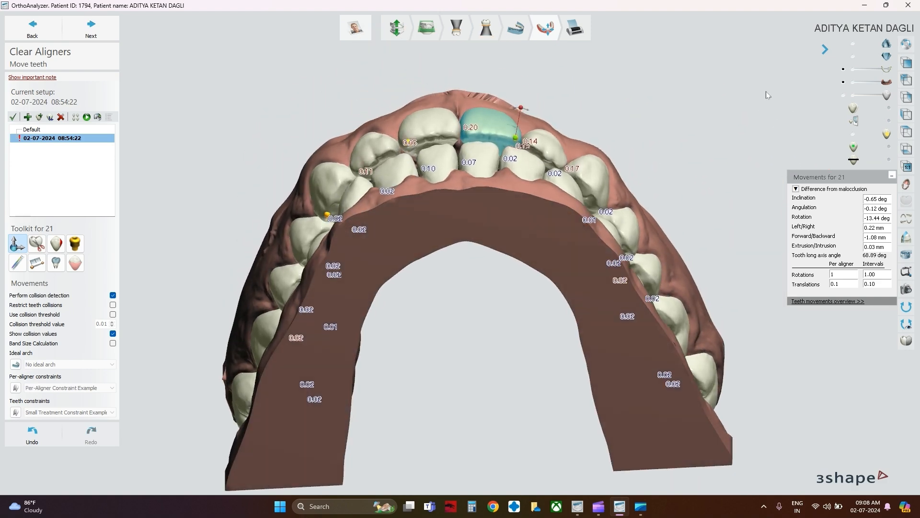
left_click(854, 44)
right_click_drag(584, 143, 587, 246)
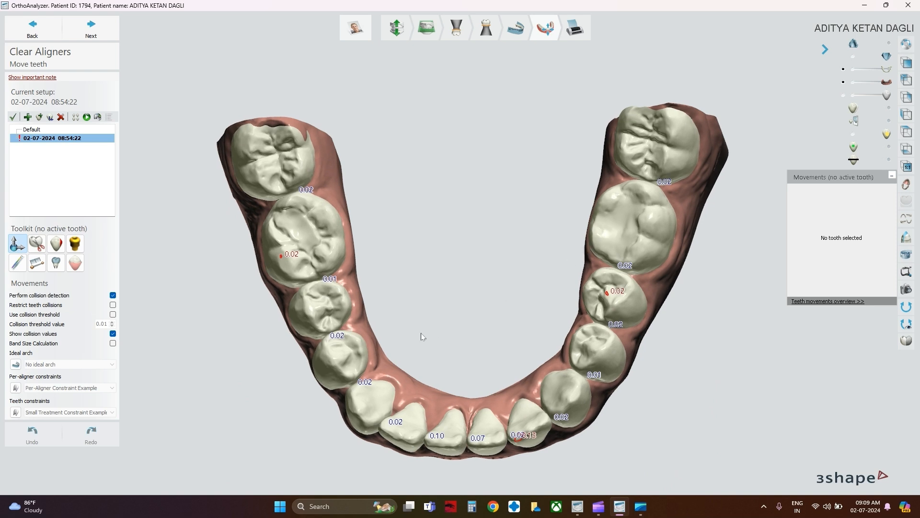
middle_click_drag(421, 332, 412, 269)
Step: Check the movement values of lower central incisors 31 and 41, and rotate tooth 31 slightly about its long axis
left_click(473, 376)
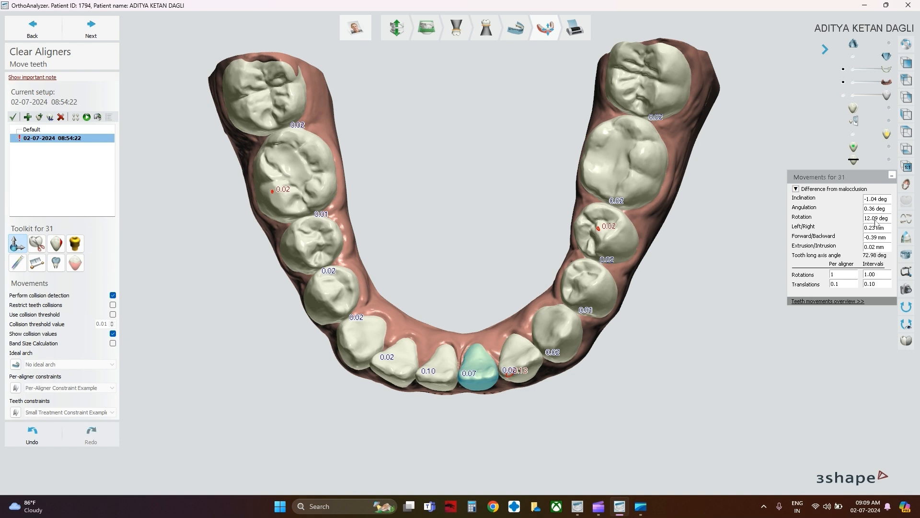
left_click(441, 379)
right_click_drag(488, 389, 498, 386)
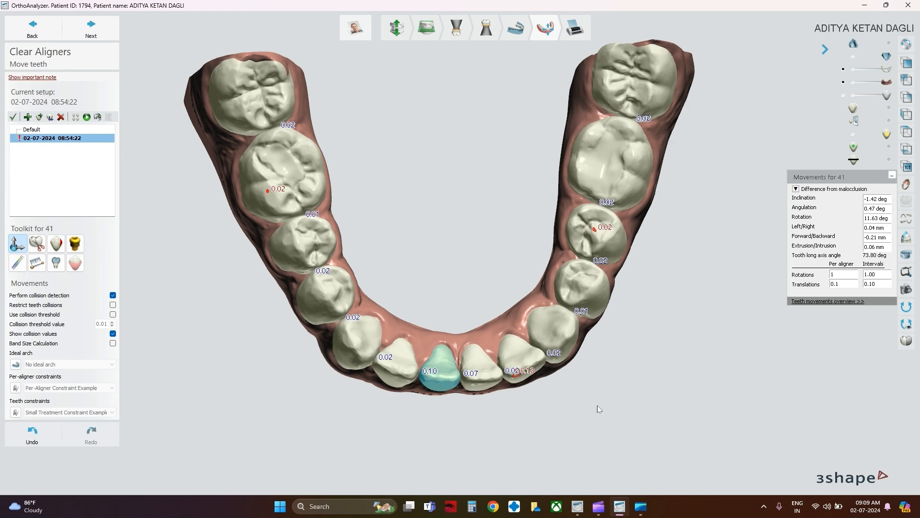
right_click_drag(599, 383, 591, 382)
scroll(479, 400, "up", 5)
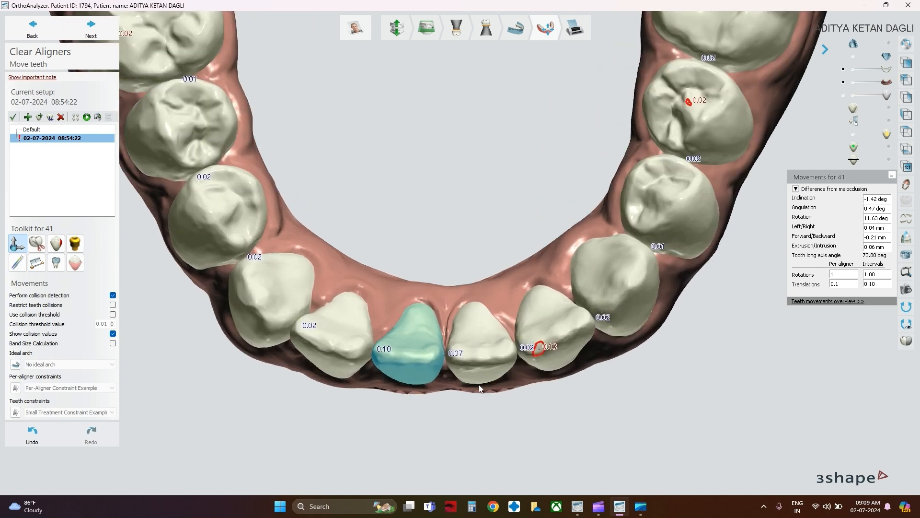
left_click(488, 360)
right_click_drag(525, 367, 520, 369)
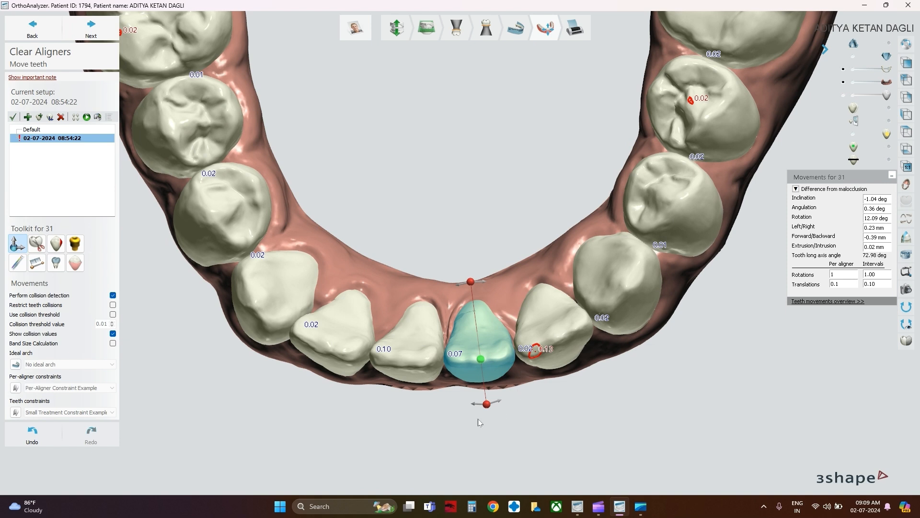
mouse_move(487, 407)
left_click_drag(489, 410, 492, 409)
right_click_drag(491, 413, 492, 411)
Step: Rotate the lower central incisor 41 to about 17.08 degrees
left_click(407, 368)
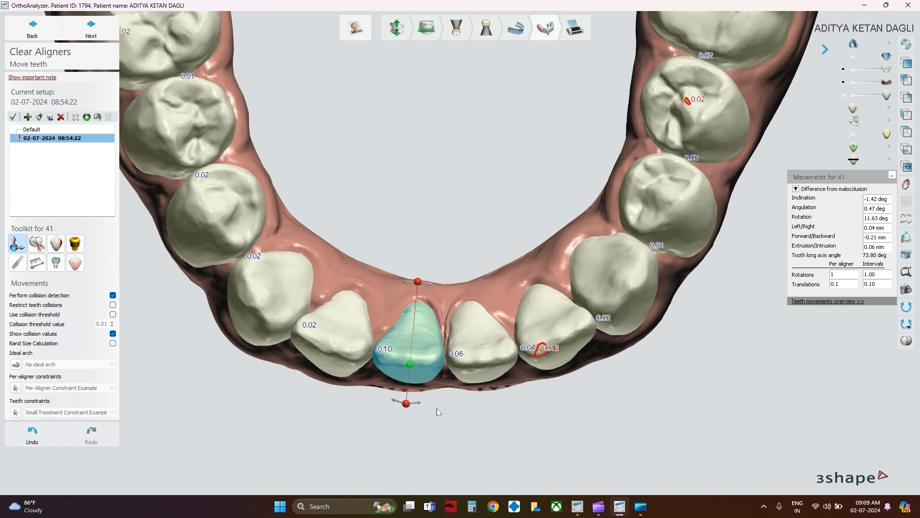
mouse_move(409, 406)
left_click_drag(410, 407, 405, 405)
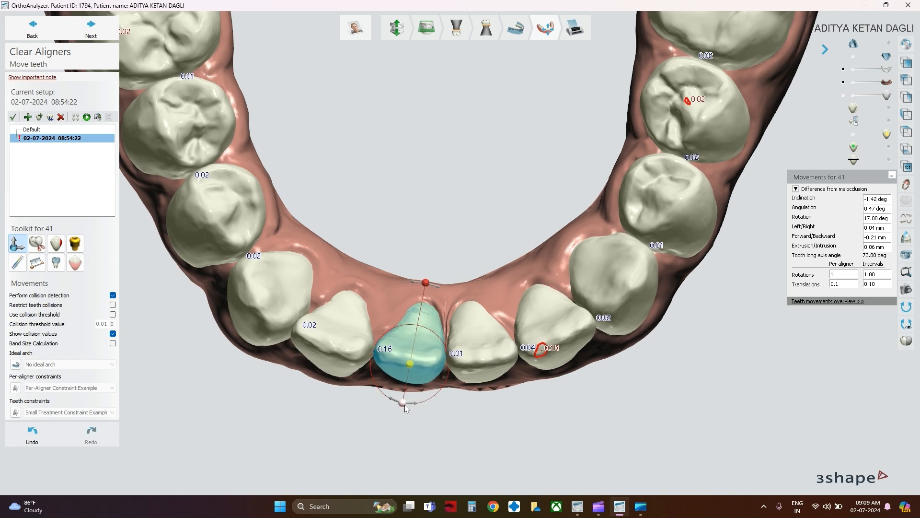
right_click_drag(496, 407, 542, 395)
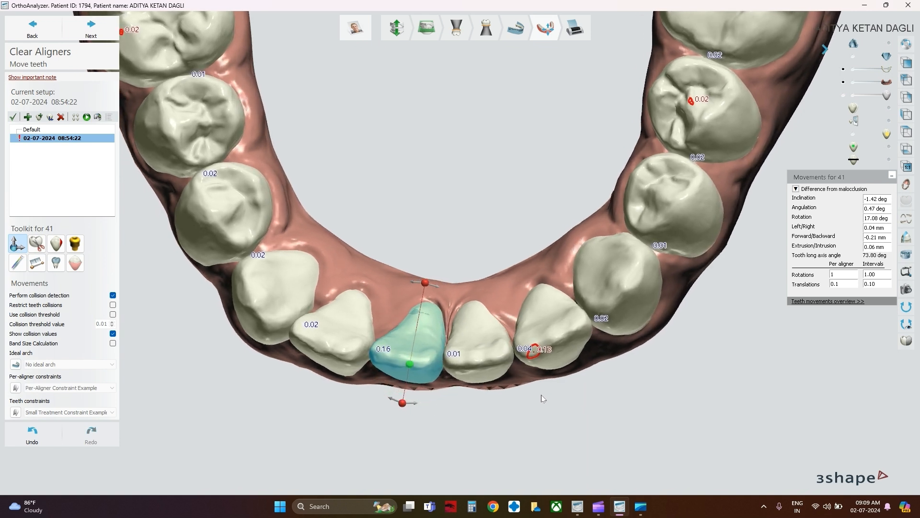
Step: Move the lower lateral incisor 32 slightly inward to reduce its overlap with tooth 31
left_click(563, 334)
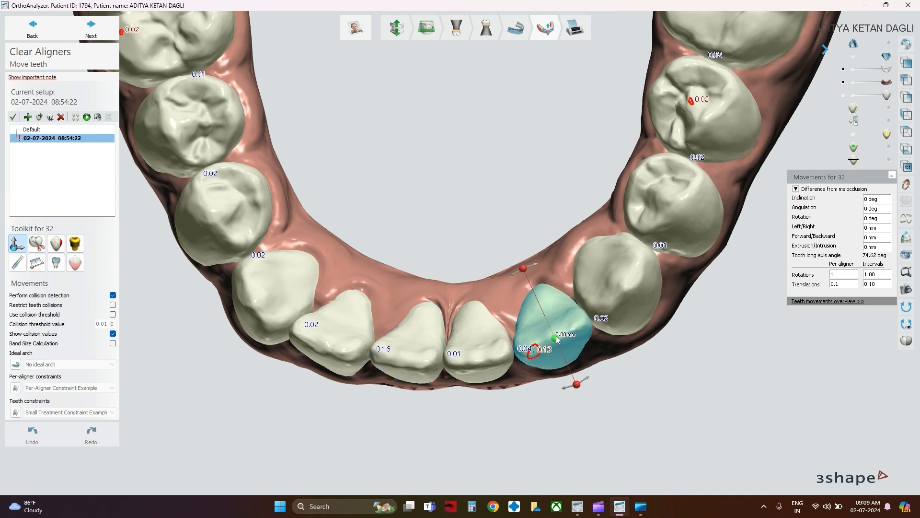
left_click_drag(558, 339, 556, 335)
right_click_drag(619, 392, 592, 411)
Step: Move the lower lateral incisor 42 about 0.35 mm backward and 0.13 mm sideways towards tooth 41
left_click(330, 350)
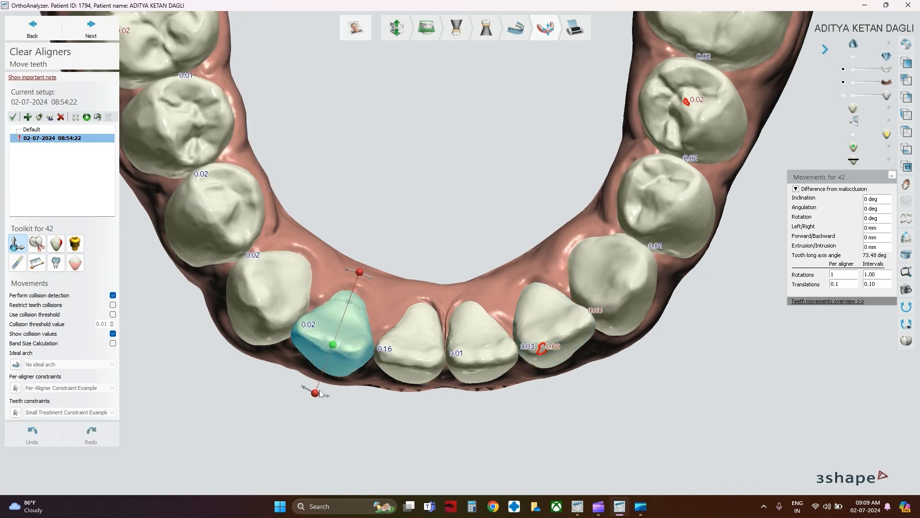
left_click_drag(332, 349, 338, 347)
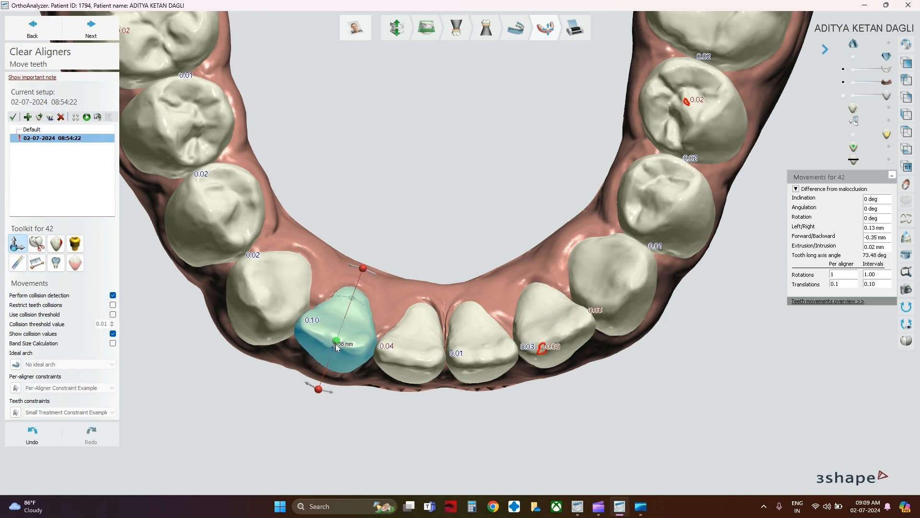
scroll(452, 394, "down", 3)
right_click_drag(564, 373, 550, 373)
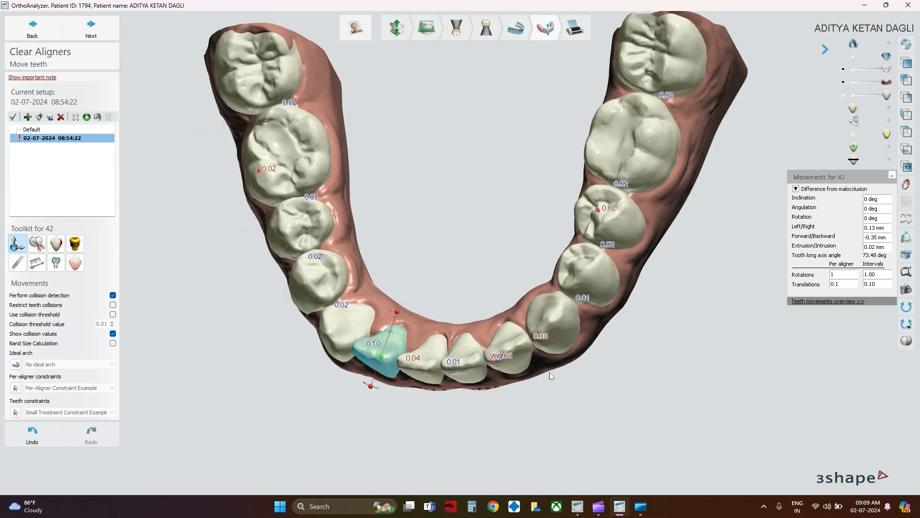
Step: Check the subsetup count and the maximum translation and rotation per subsetup, without creating any subsetups
left_click(72, 118)
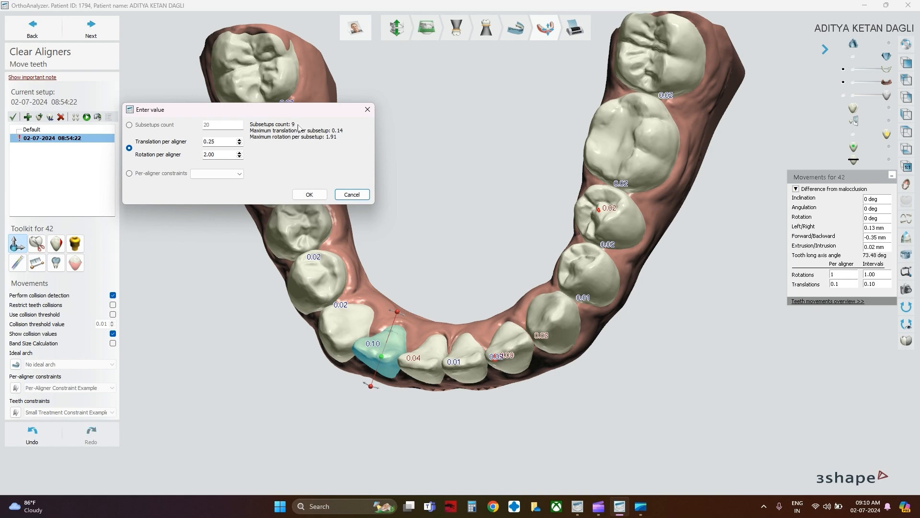
left_click(368, 110)
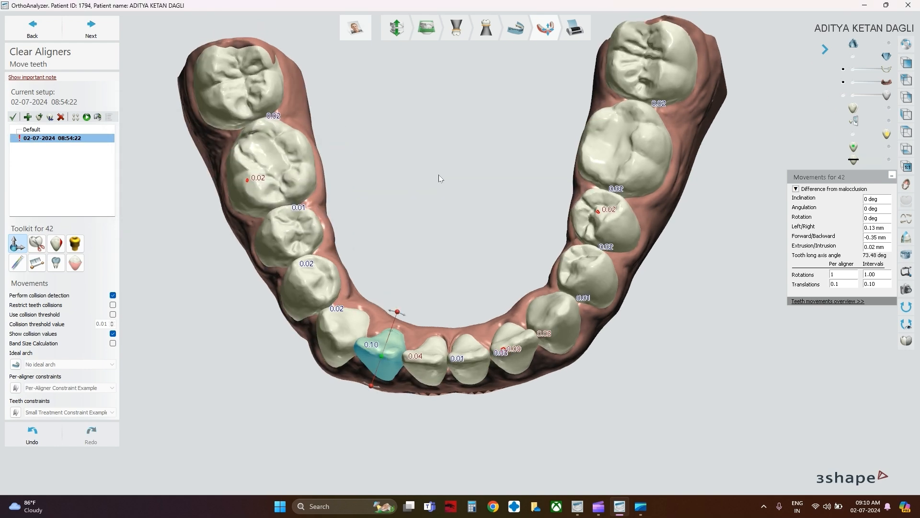
mouse_move(440, 166)
right_mouse_down()
mouse_move(433, 199)
mouse_move(444, 120)
mouse_move(442, 163)
right_mouse_up()
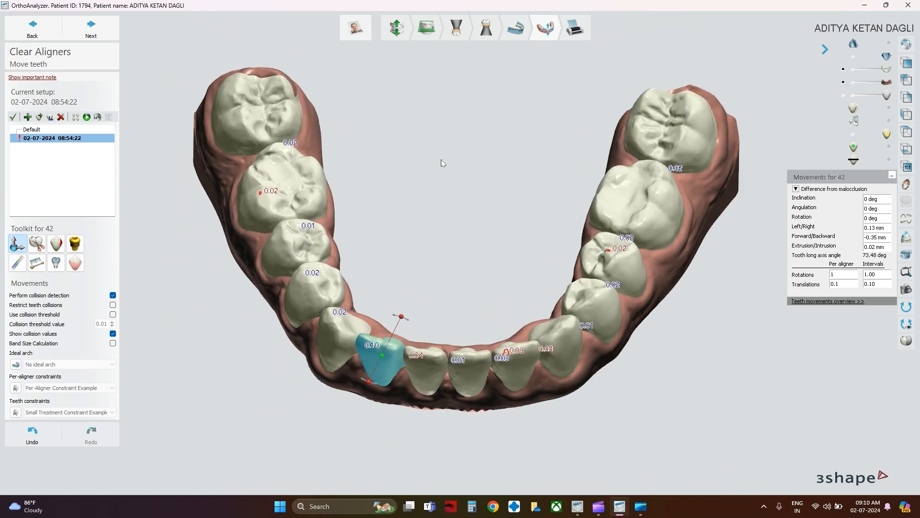
Step: Show the maxilla instead of the mandible in front view and tilt the upper central incisor 11 slightly
left_click(853, 56)
left_click(885, 43)
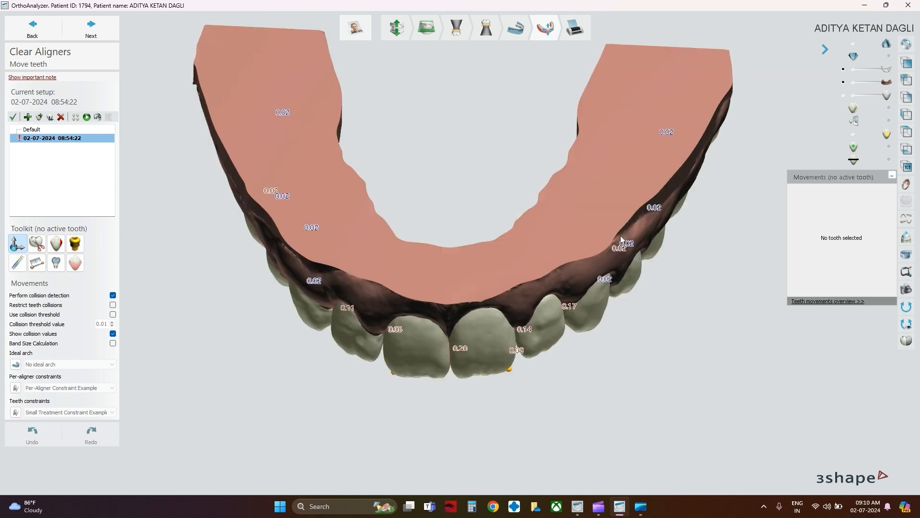
right_click_drag(621, 239, 629, 196)
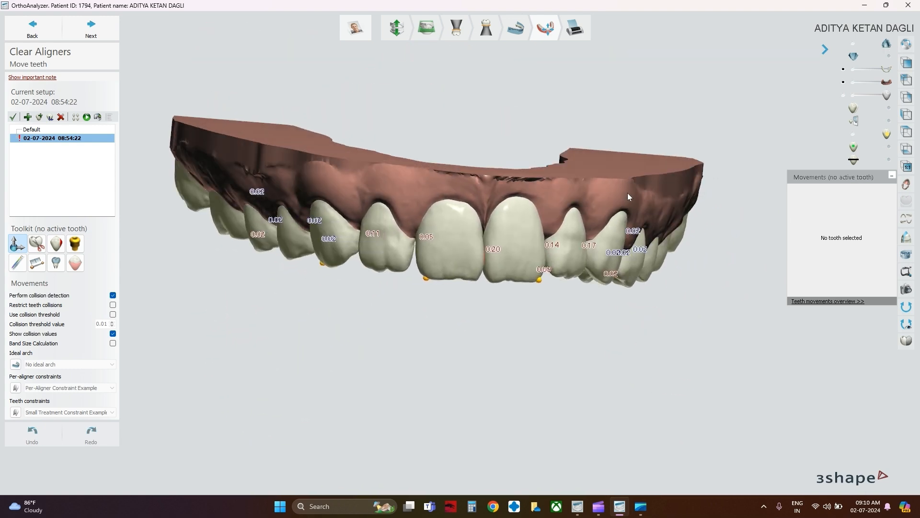
left_click(454, 252)
right_click_drag(454, 252, 468, 313)
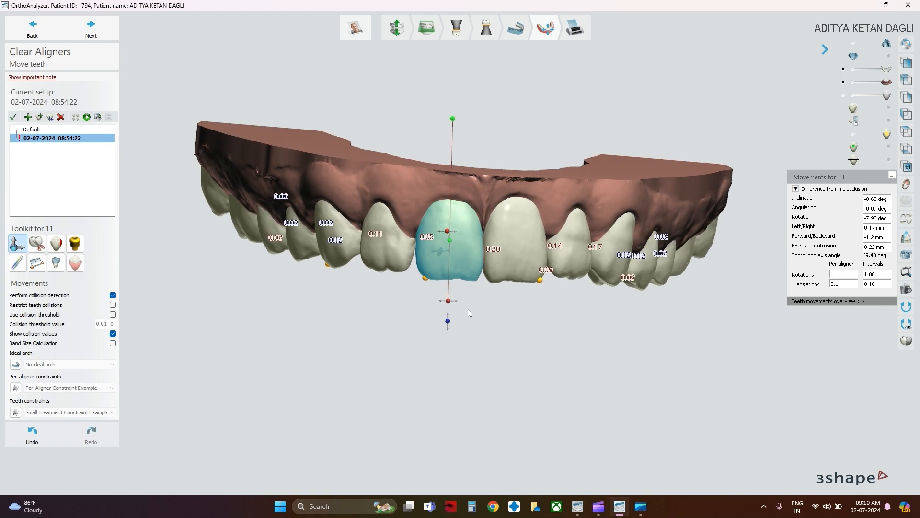
left_click_drag(449, 303, 445, 303)
Step: Tilt the upper central incisor 21 to an angulation of about 0.28 degrees
right_click_drag(503, 303, 537, 299)
left_click(499, 261)
left_click_drag(514, 307, 511, 307)
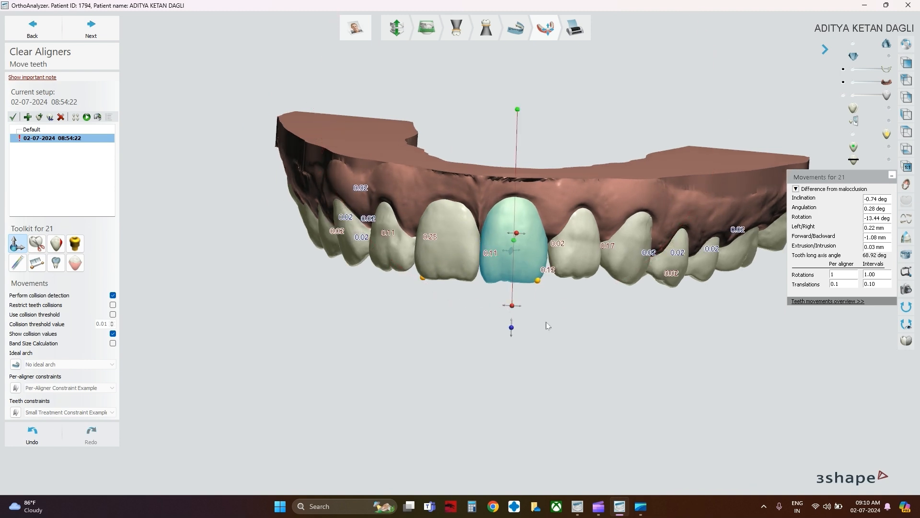
Step: Examine the upper arch's alignment and the incisor contacts from the front, both sides and the occlusal view
right_click_drag(545, 322, 552, 285)
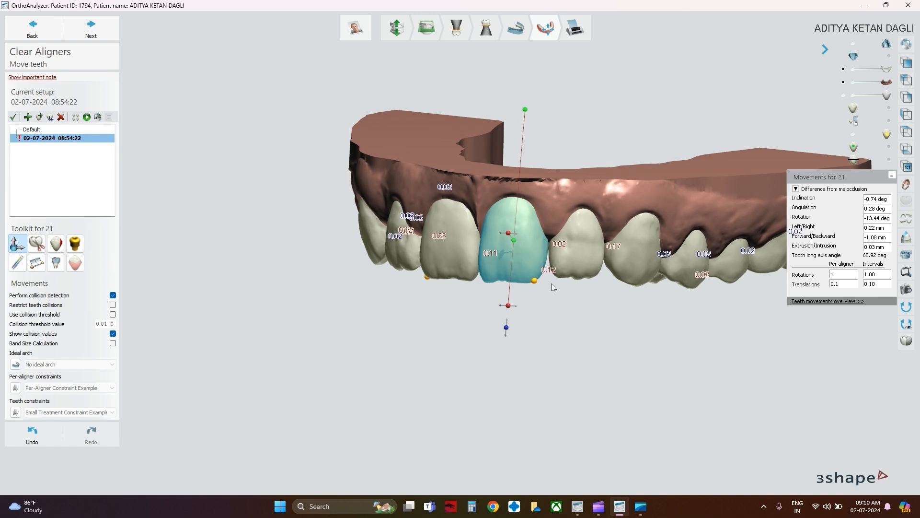
right_click_drag(573, 246, 622, 286)
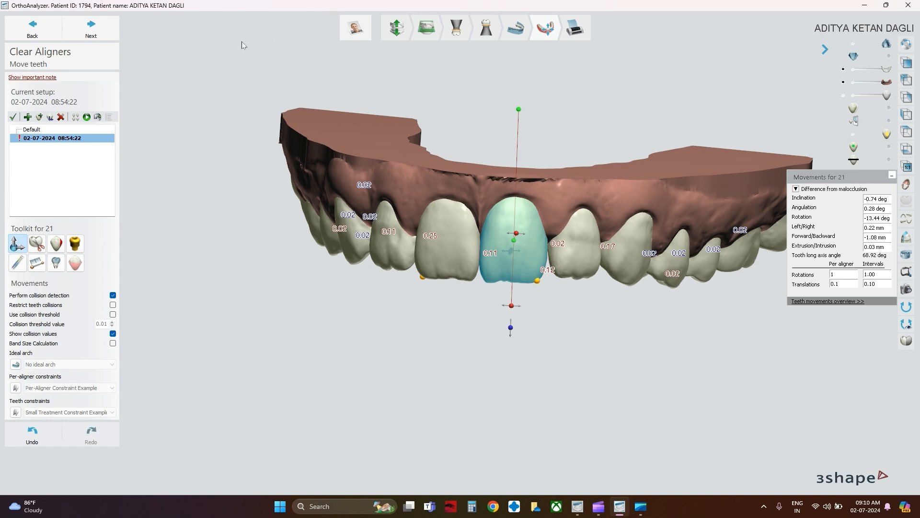
right_click_drag(404, 216, 552, 239)
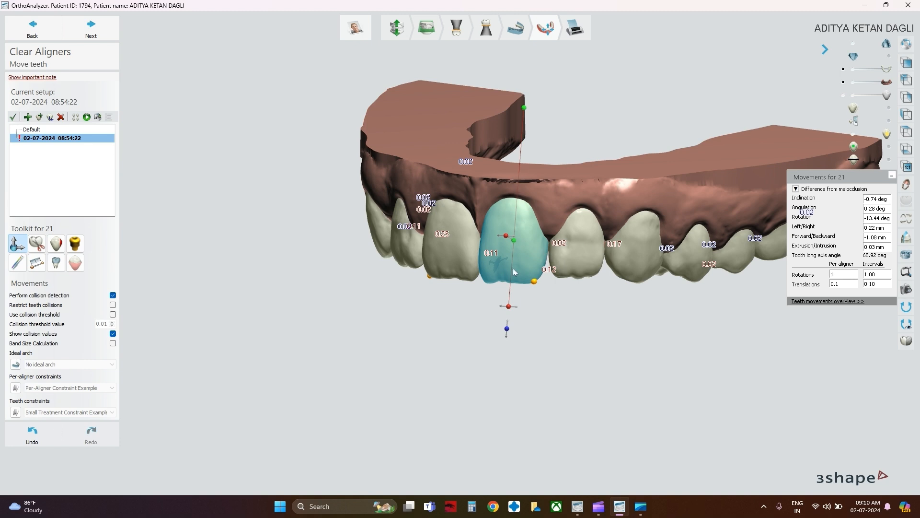
right_click_drag(573, 289, 559, 293)
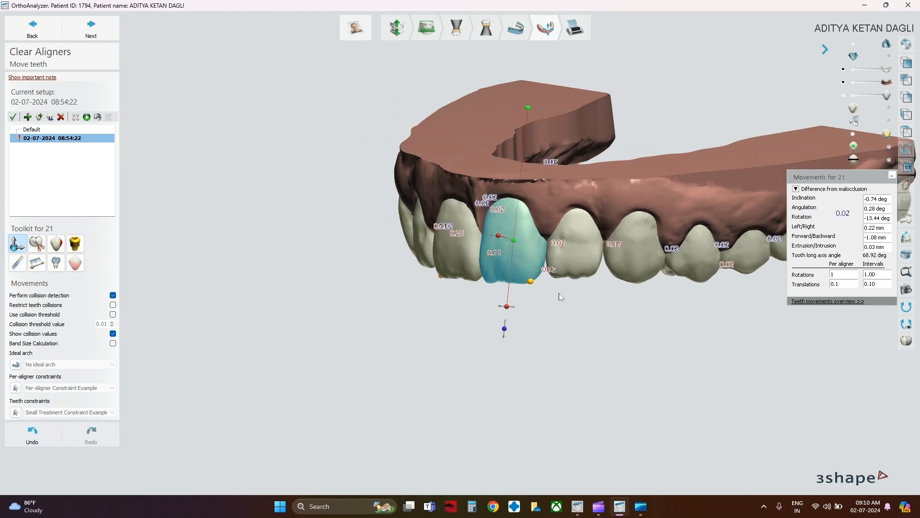
right_click_drag(357, 293, 419, 290)
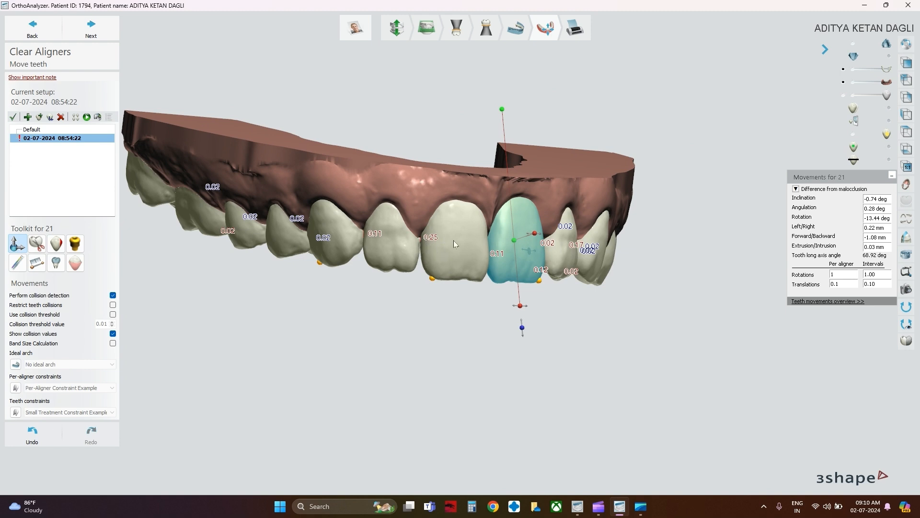
right_click_drag(578, 255, 551, 192)
scroll(521, 336, "down", 3)
left_click(905, 49)
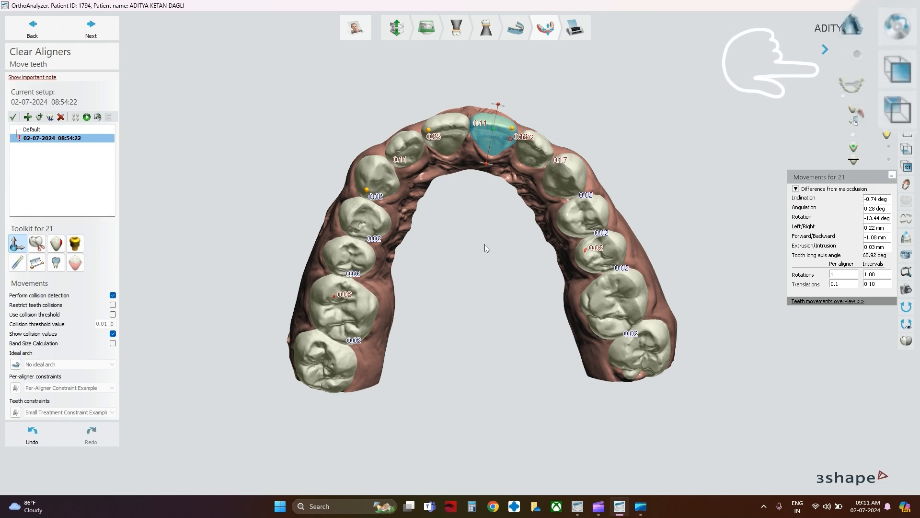
mouse_move(485, 246)
right_mouse_down()
mouse_move(470, 281)
mouse_move(491, 313)
mouse_move(447, 323)
mouse_move(490, 324)
mouse_move(475, 229)
mouse_move(482, 242)
right_mouse_up()
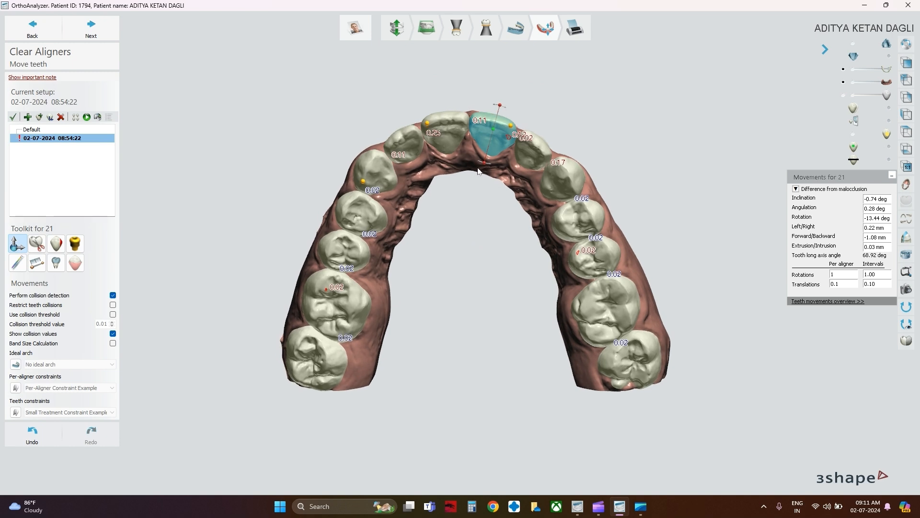
right_click_drag(478, 170, 502, 249)
left_click(501, 249)
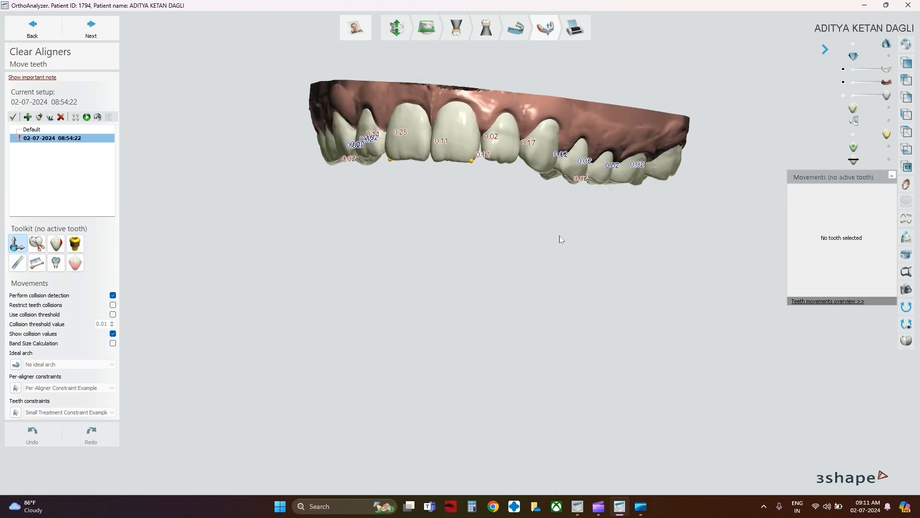
right_click_drag(559, 236, 737, 111)
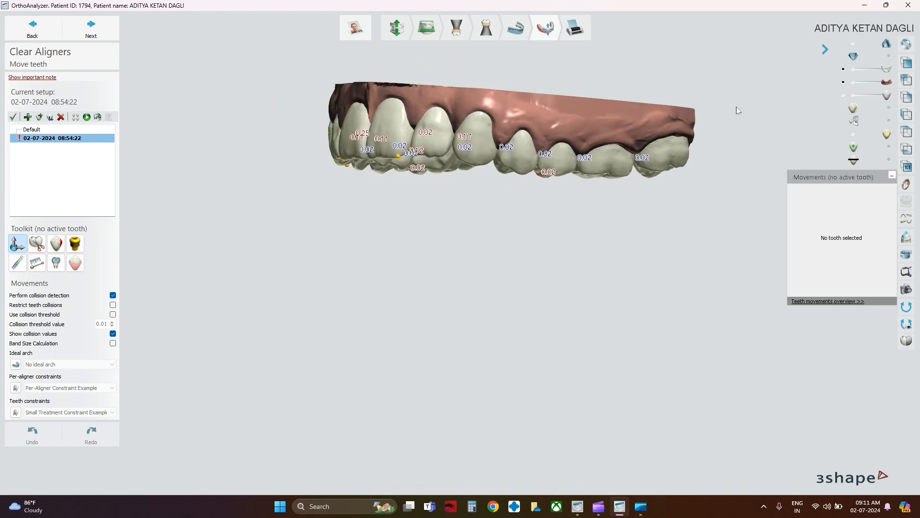
Step: Show the mandible instead of the maxilla, and turn off collision detection for the current setup
left_click(887, 57)
right_click_drag(592, 235, 638, 235)
left_click(854, 45)
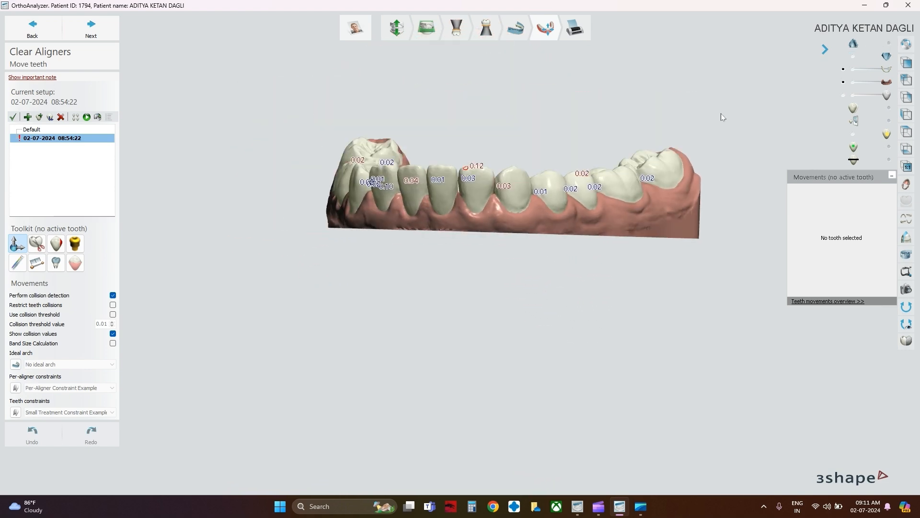
right_click_drag(547, 160, 572, 221)
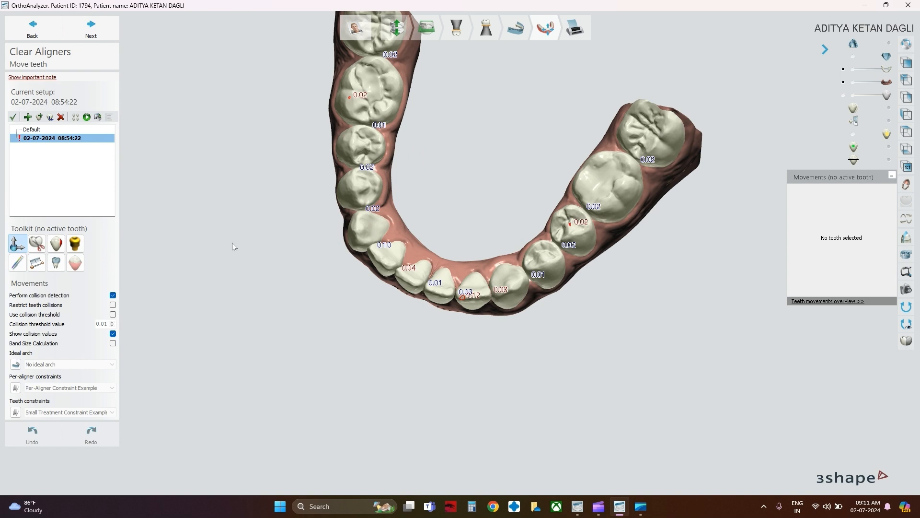
left_click(113, 295)
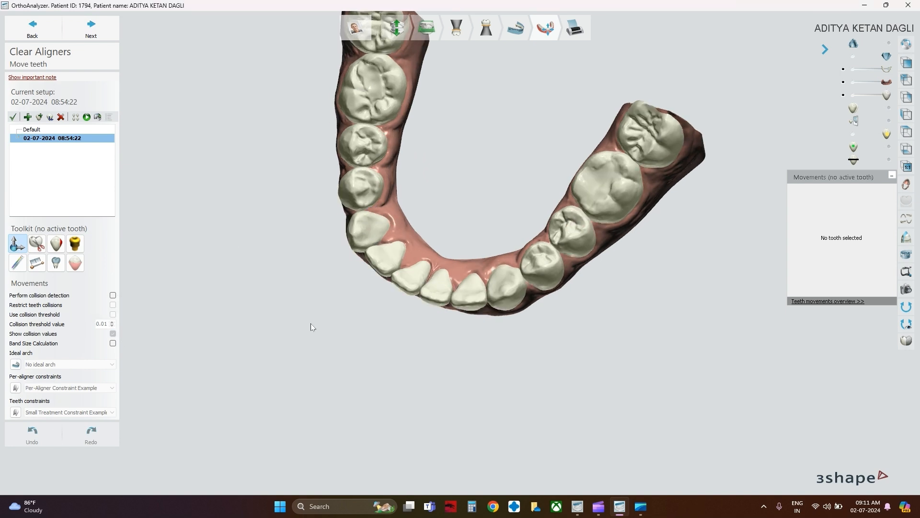
right_click_drag(310, 323, 461, 269)
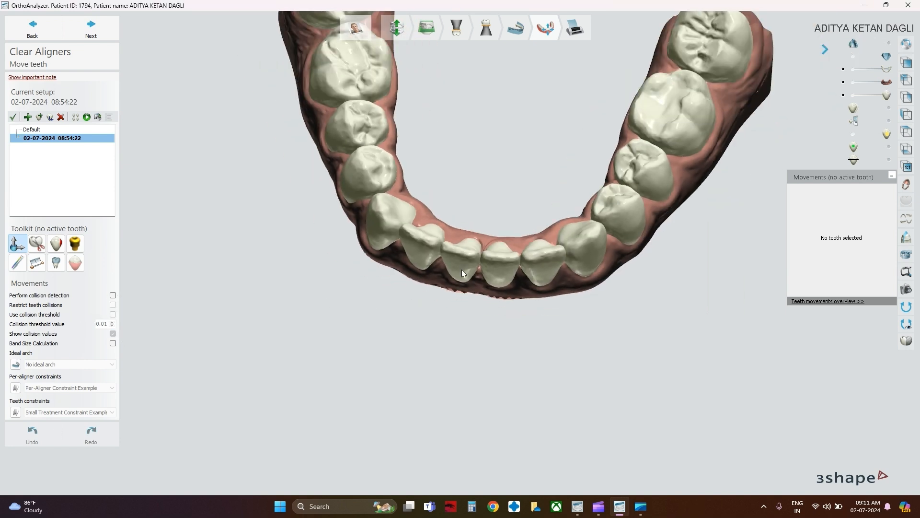
Step: Overlay the original tooth positions on the lower arch and compare them with the moved incisors from several angles
left_click(856, 110)
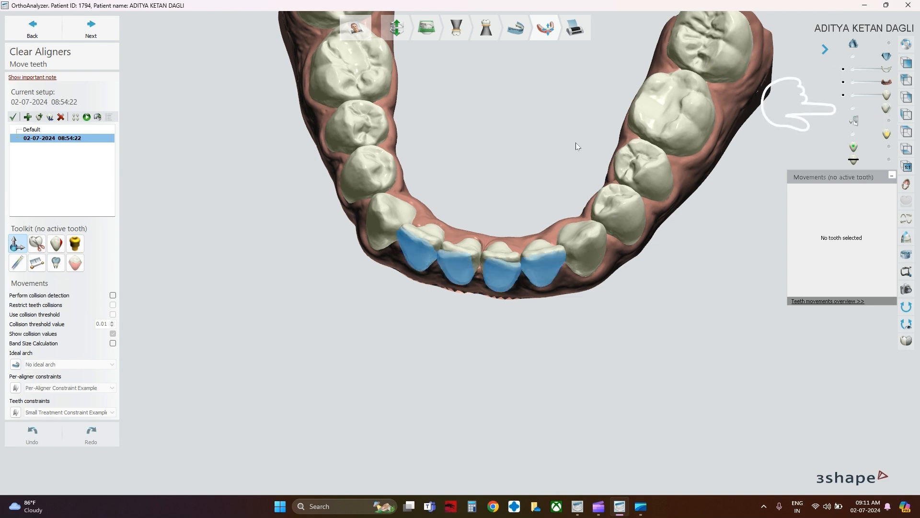
right_click_drag(576, 143, 550, 150)
middle_click_drag(551, 161, 456, 246)
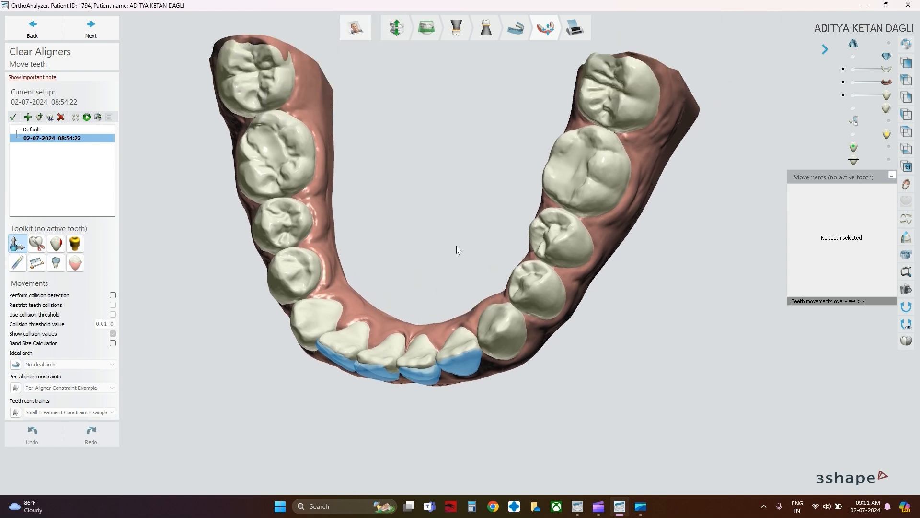
right_click_drag(457, 246, 481, 229)
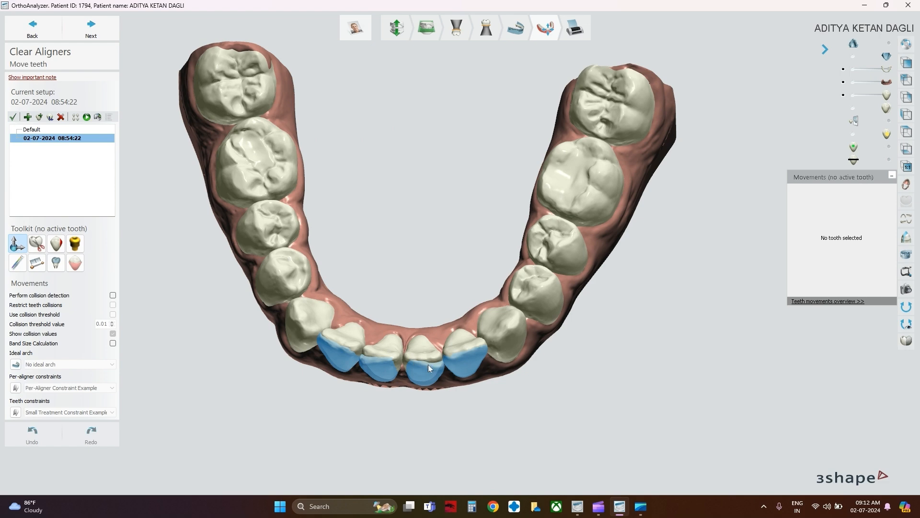
right_click_drag(502, 410, 429, 371)
right_click_drag(476, 281, 500, 284)
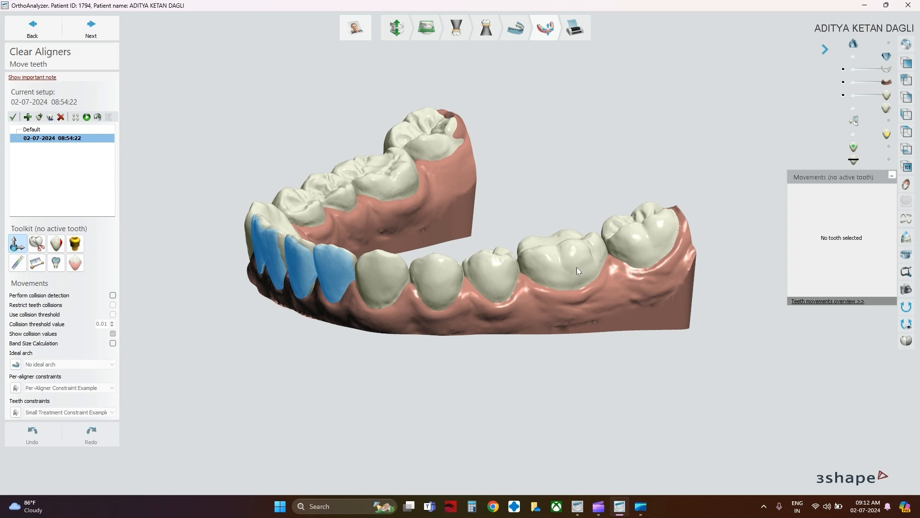
right_click_drag(314, 323, 399, 314)
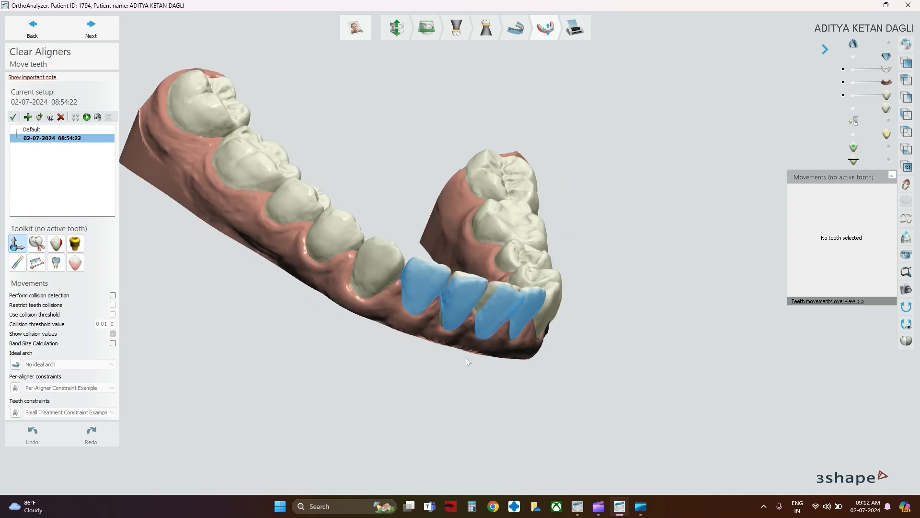
right_click_drag(467, 358, 441, 397)
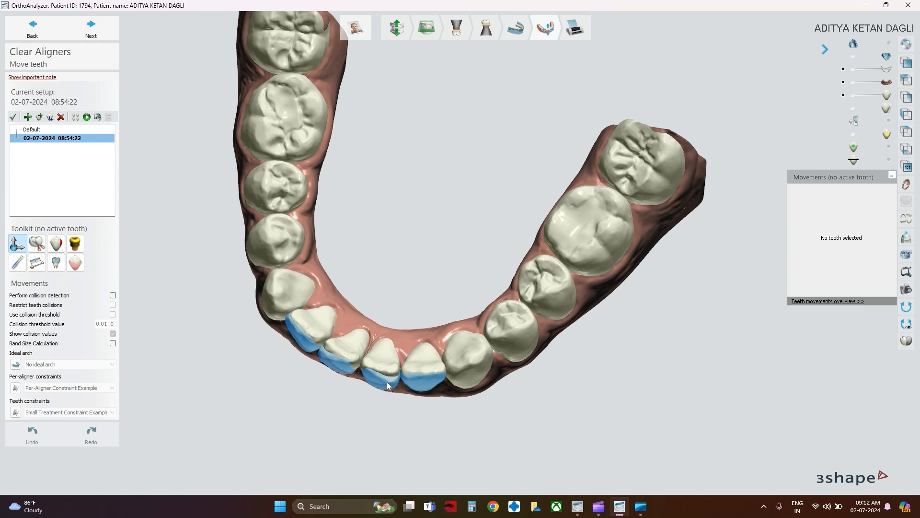
right_click_drag(421, 397, 421, 350)
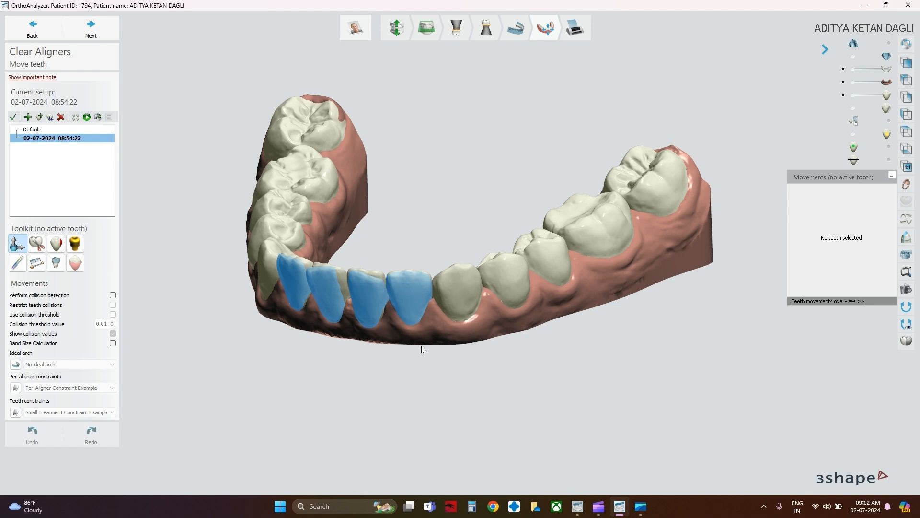
right_click_drag(462, 233, 402, 362)
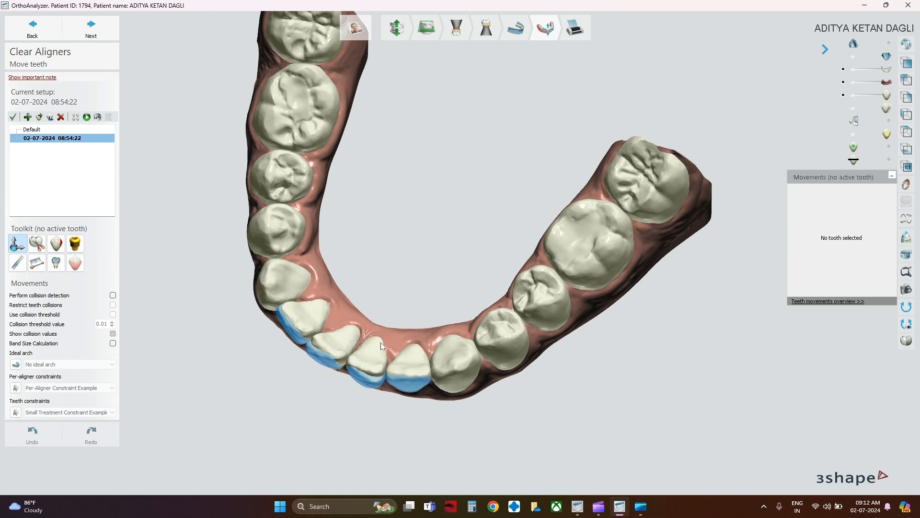
right_click_drag(408, 355, 409, 325)
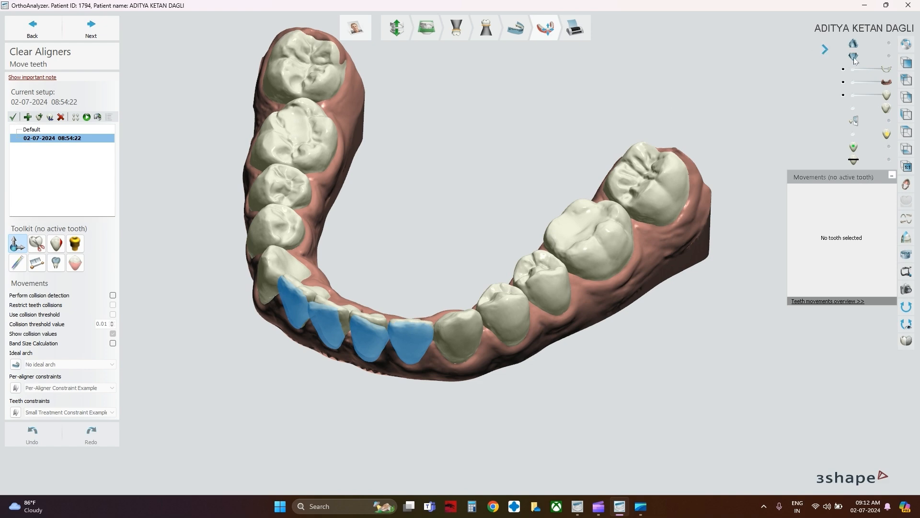
Step: Switch to the maxilla and compare the moved upper incisors with their original positions in occlusal view
left_click(887, 56)
left_click(893, 44)
right_click_drag(571, 312, 471, 269)
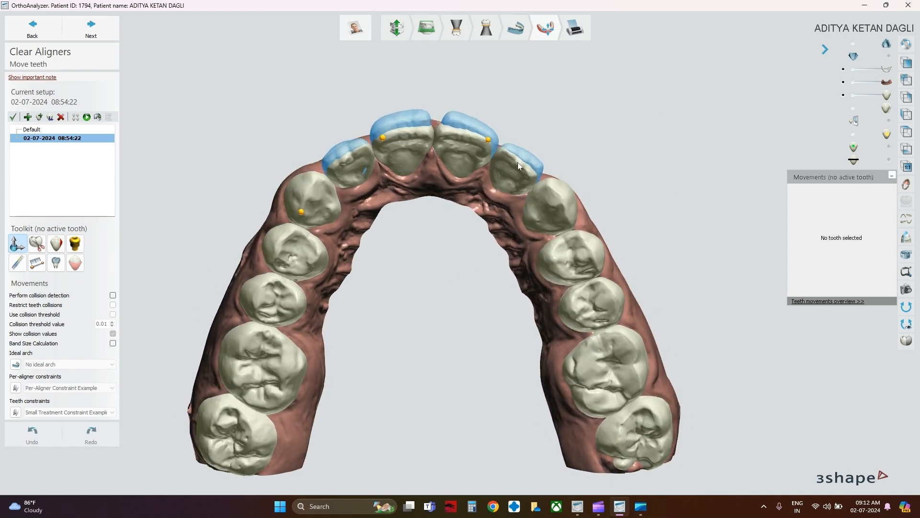
right_click_drag(488, 197, 473, 201)
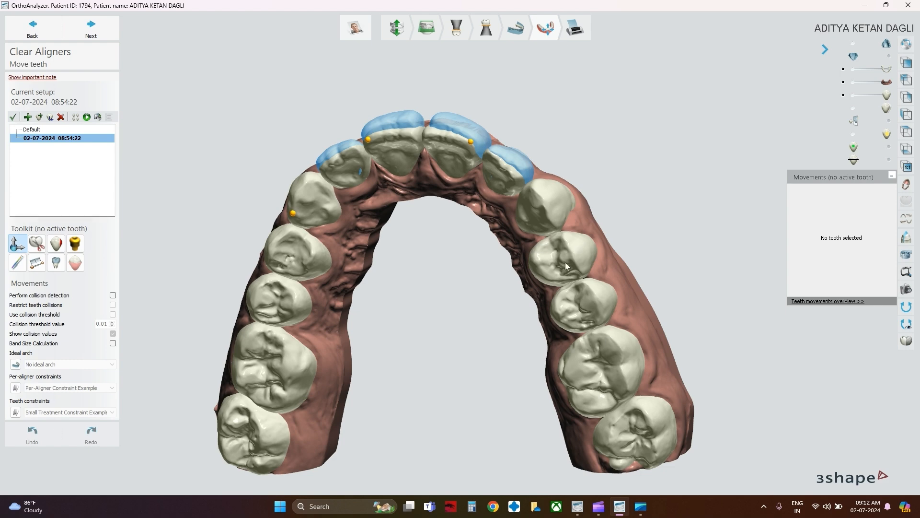
right_click_drag(617, 360, 312, 267)
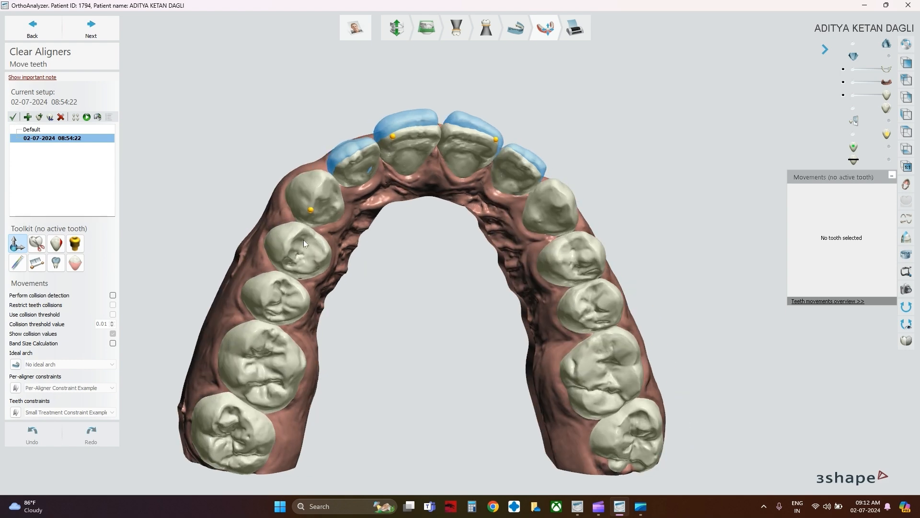
Step: Compare the moved upper incisors with their original positions from the front and occlusally, and switch the display to the mandible
mouse_move(384, 310)
right_mouse_down()
mouse_move(368, 333)
mouse_move(384, 263)
mouse_move(398, 314)
right_mouse_up()
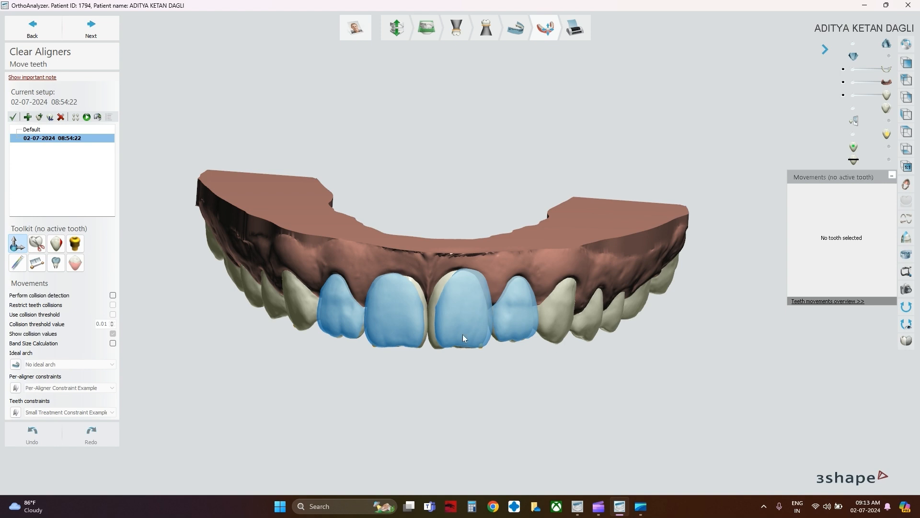
right_click_drag(557, 238, 555, 148)
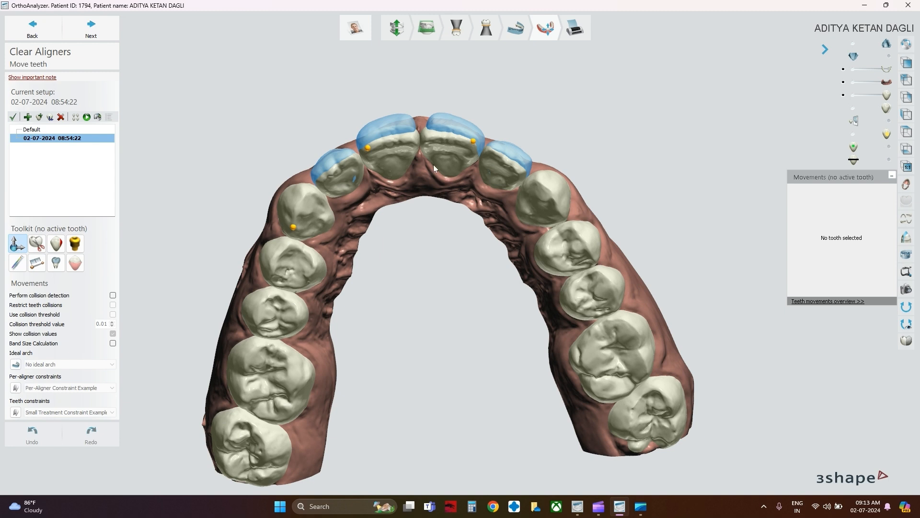
left_click(853, 43)
left_click(882, 56)
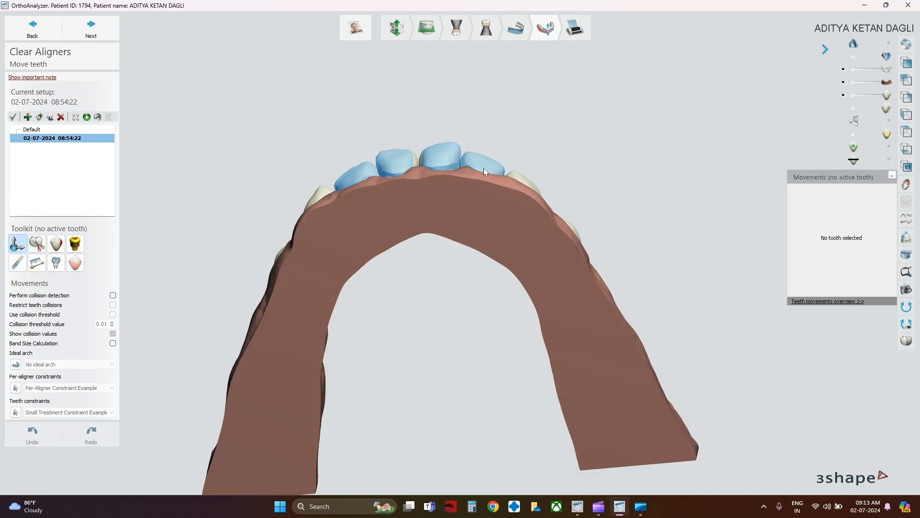
right_click_drag(439, 269, 410, 259)
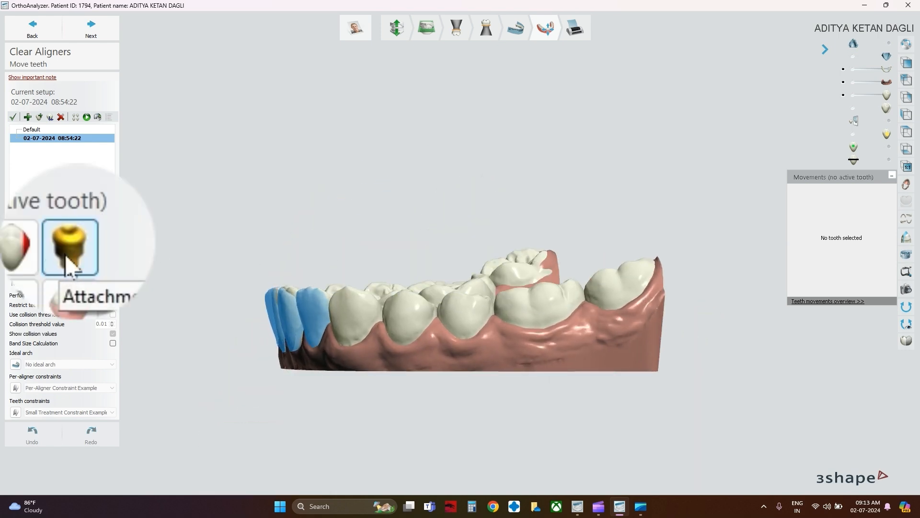
Step: Place a recbev1 attachment on the buccal surface of lower left first premolar 34
left_click(67, 263)
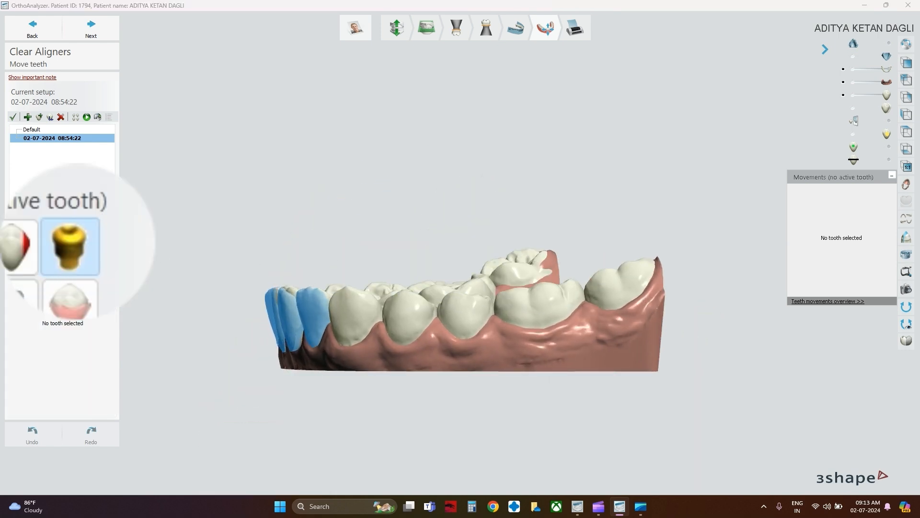
left_click(395, 317)
left_click(112, 306)
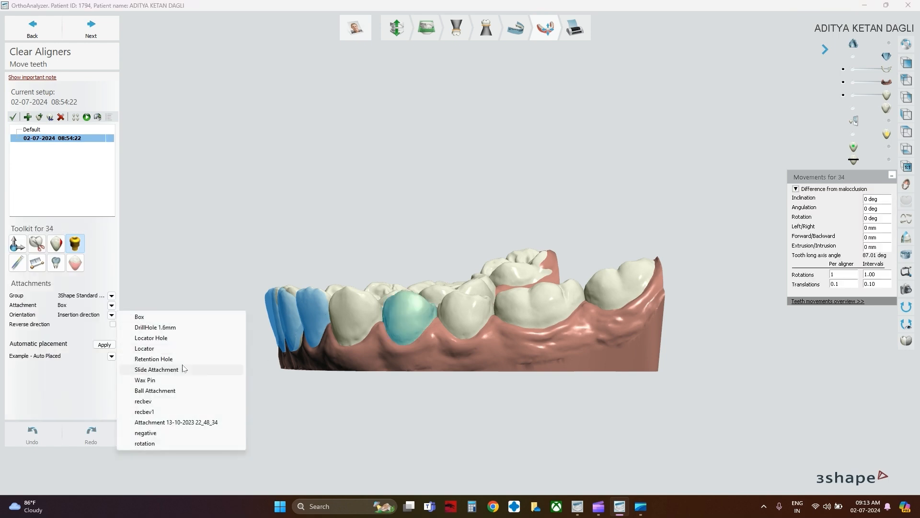
left_click(169, 410)
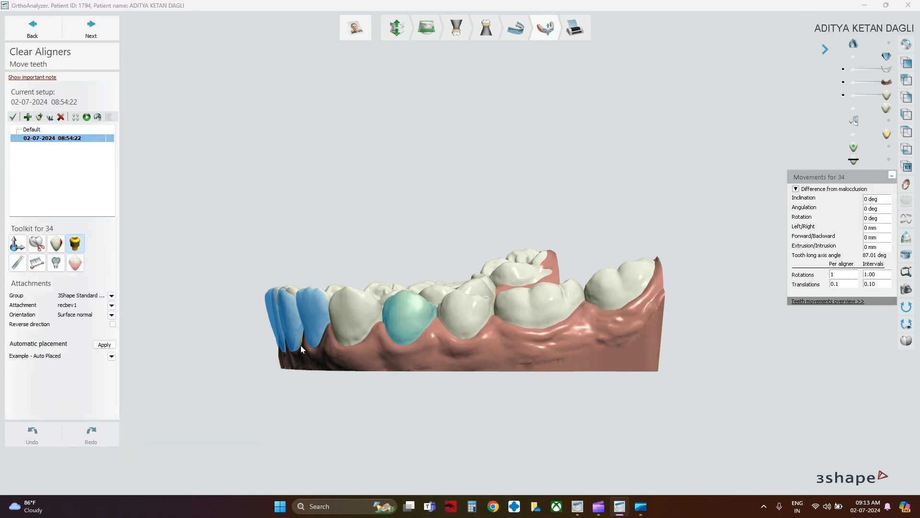
left_click(404, 320)
Step: Rotate the attachment on tooth 34 to a horizontal orientation and reduce its height
scroll(404, 320, "up", 5)
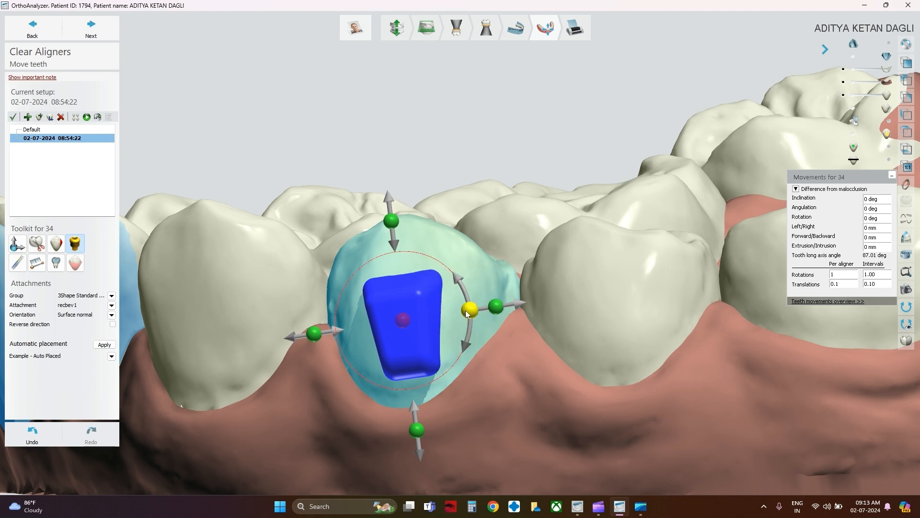
left_click_drag(465, 310, 412, 273)
right_click_drag(410, 272, 507, 350)
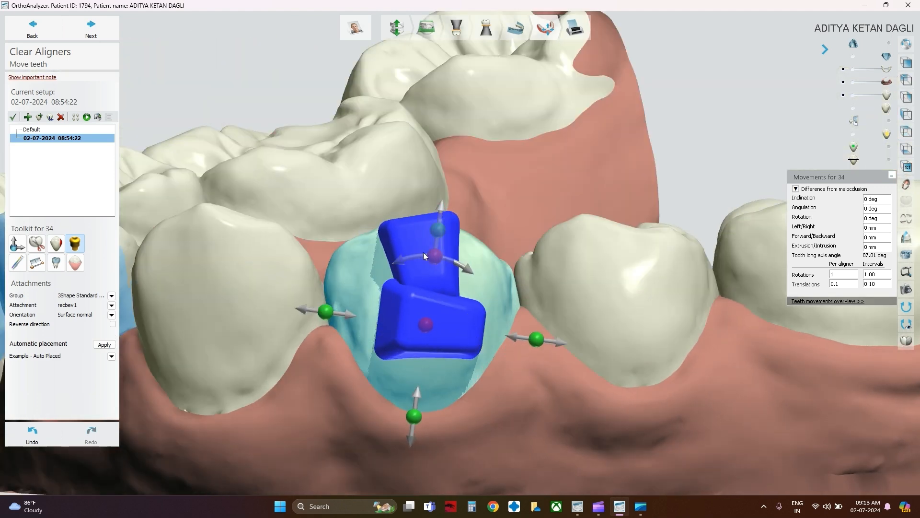
left_click_drag(435, 259, 431, 256)
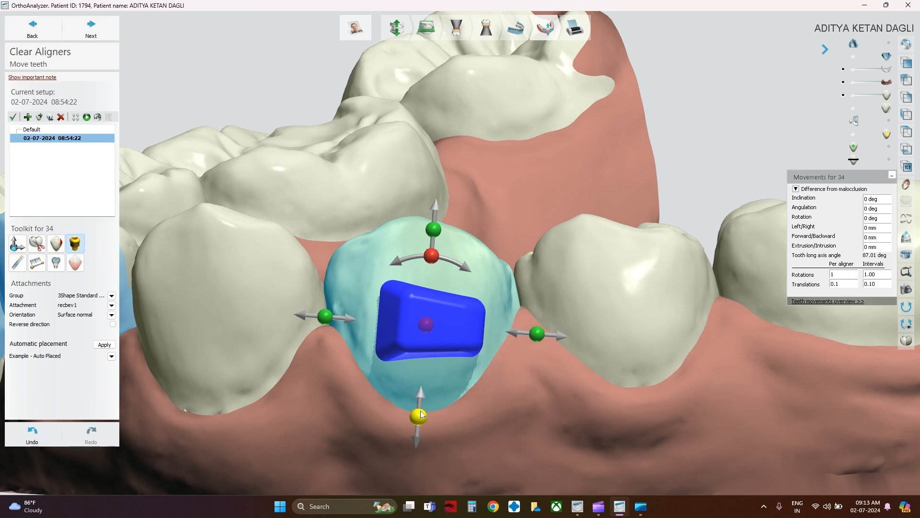
left_click_drag(421, 415, 423, 401)
Step: Angle the attachment on tooth 34 in occlusal view to follow the buccal surface
right_click_drag(463, 389, 505, 456)
scroll(474, 434, "down", 5)
scroll(497, 459, "up", 4)
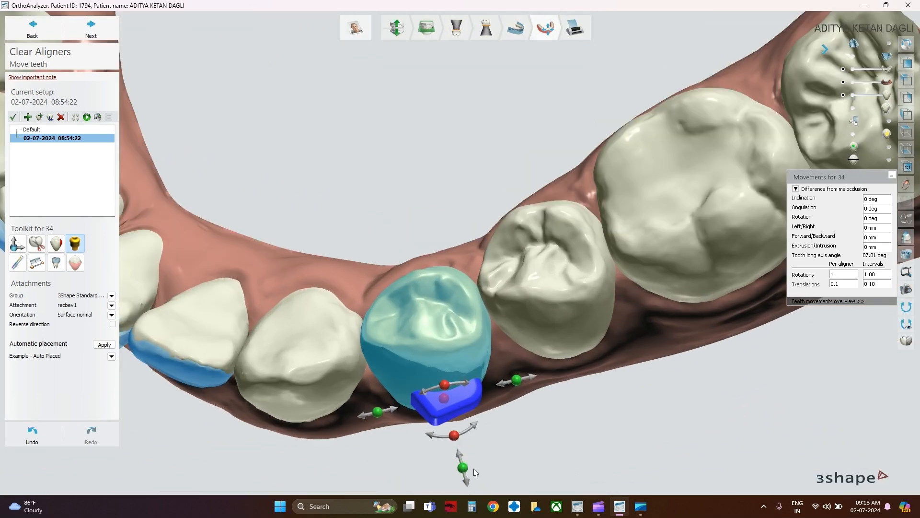
left_click_drag(453, 439, 447, 440)
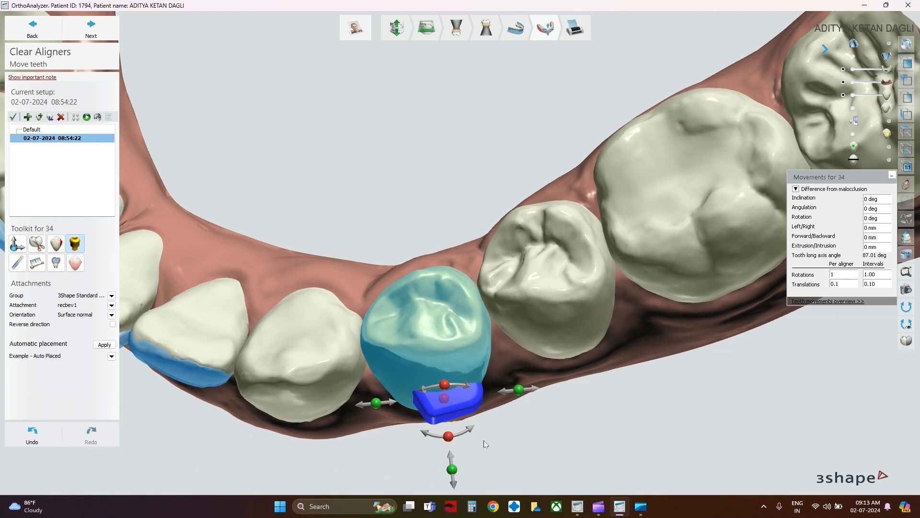
Step: Hide the original tooth positions overlay and shift the attachment on tooth 34 slightly mesially
middle_click_drag(484, 438, 489, 321)
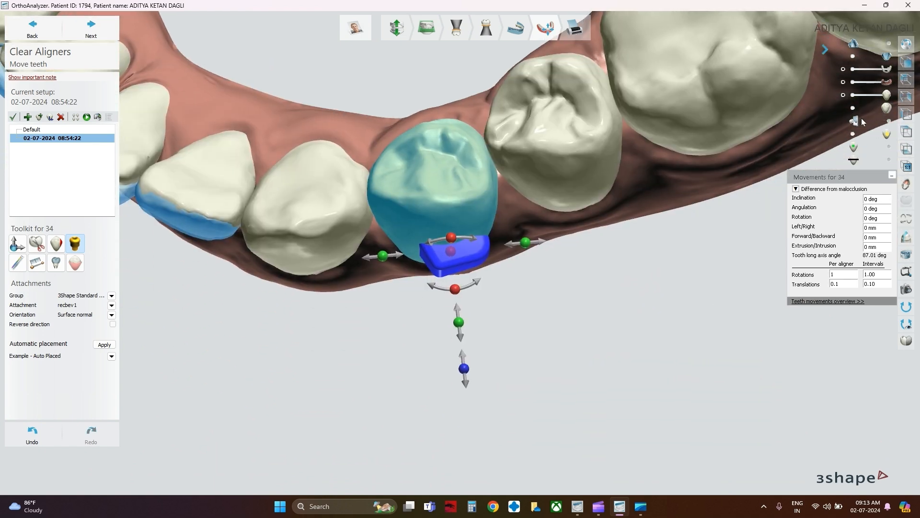
left_click(853, 109)
right_click_drag(563, 260, 568, 269)
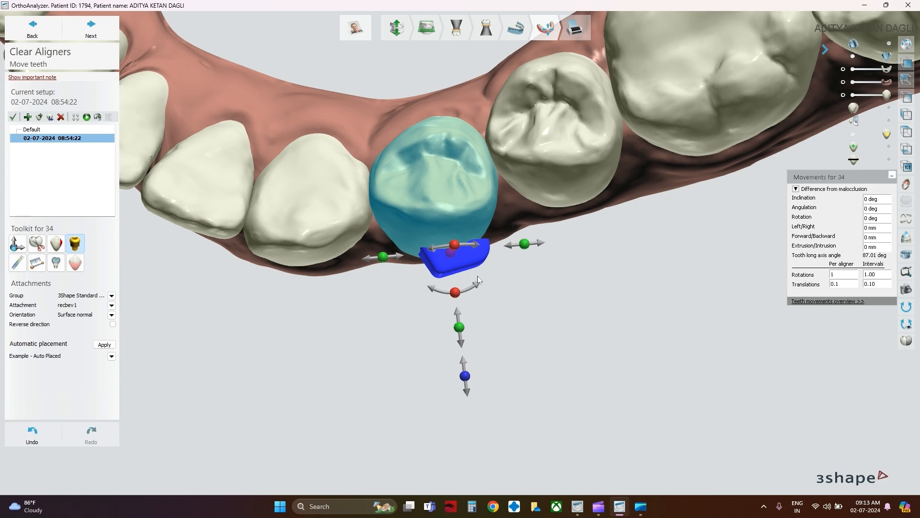
right_click_drag(477, 275, 449, 221)
left_click_drag(445, 220, 433, 220)
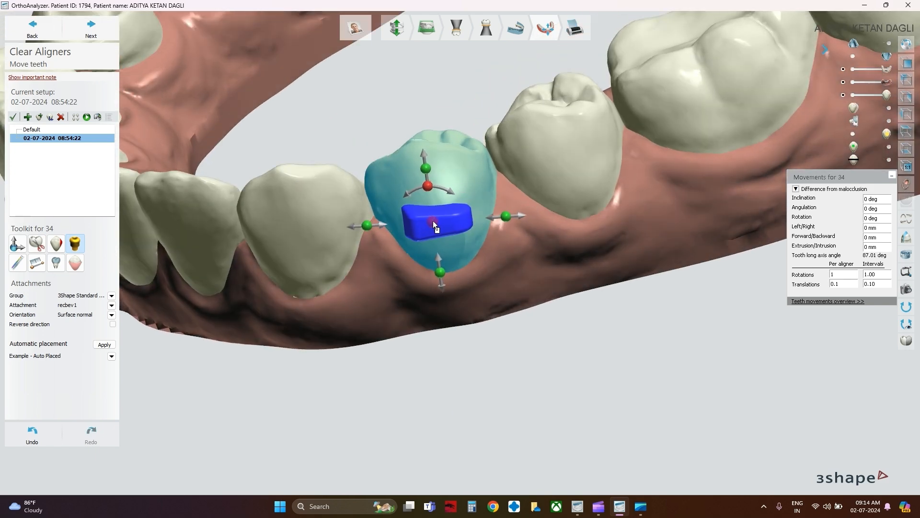
Step: Adjust the protrusion and seating depth of the attachment on tooth 34 from the occlusal view
right_click_drag(456, 244, 474, 318)
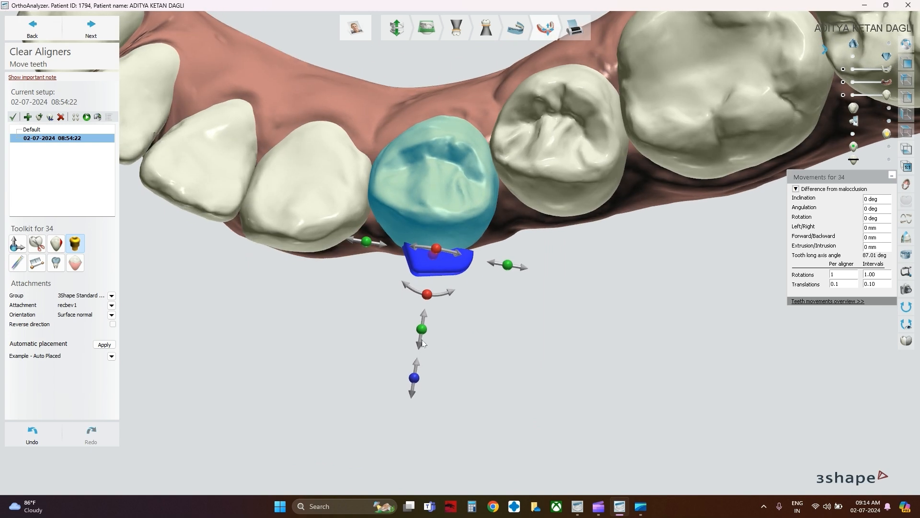
left_click_drag(421, 331, 418, 347)
left_click_drag(413, 400, 416, 387)
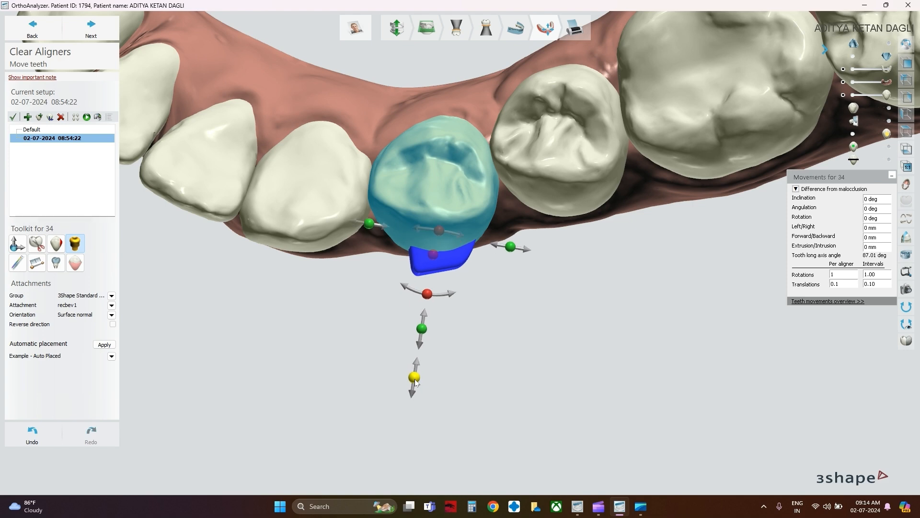
Step: Fine-tune the rotation of the attachment on tooth 34 from the underside, occlusal and buccal views
right_click_drag(452, 388, 506, 214)
left_click_drag(450, 86, 445, 99)
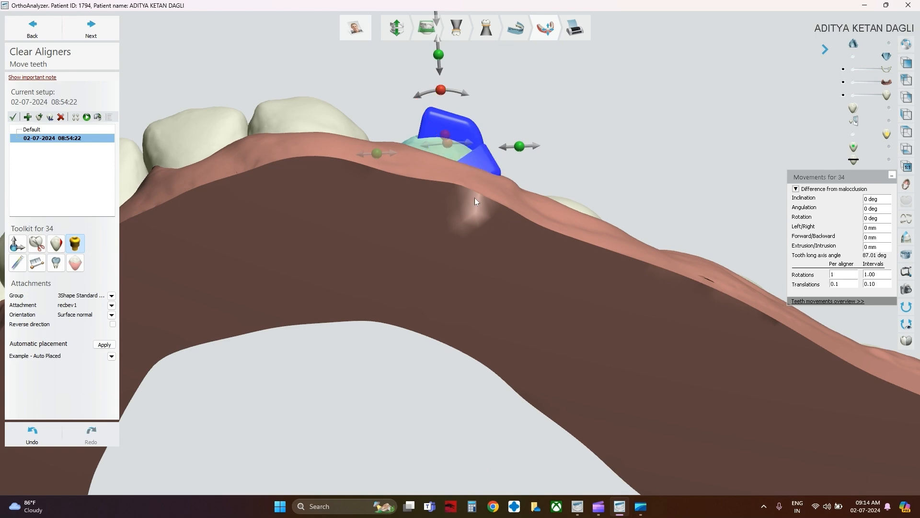
right_click_drag(475, 198, 476, 378)
left_click_drag(455, 379, 456, 374)
right_click_drag(498, 379, 468, 293)
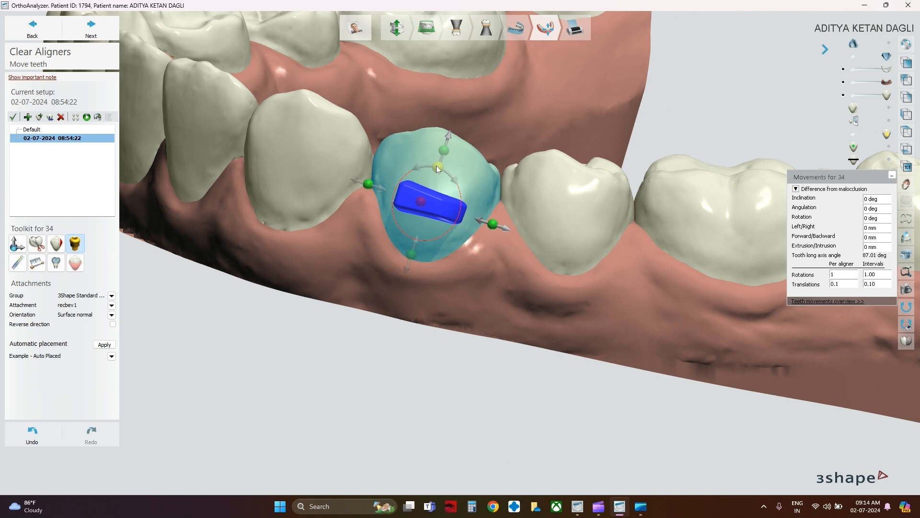
left_click_drag(437, 165, 433, 167)
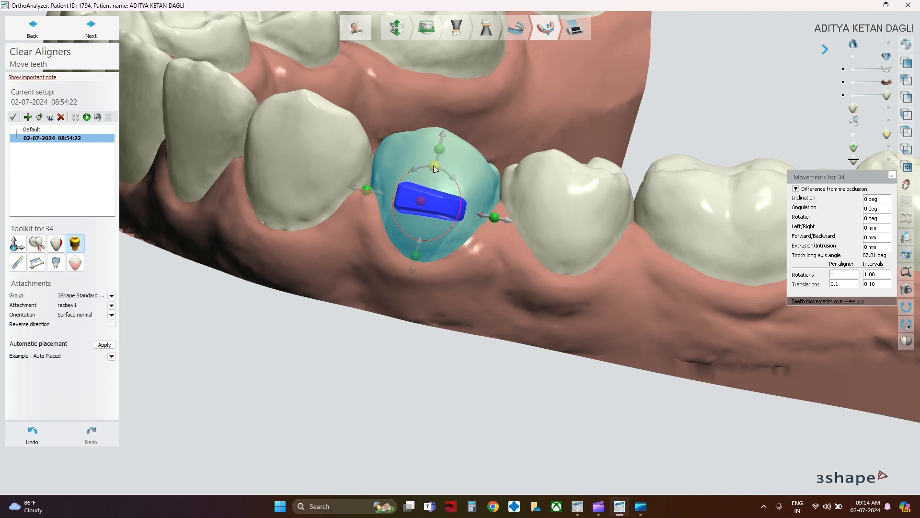
Step: Place a recbev1 attachment on the buccal surface of lower left first molar 36
scroll(492, 263, "down", 3)
left_click(683, 259)
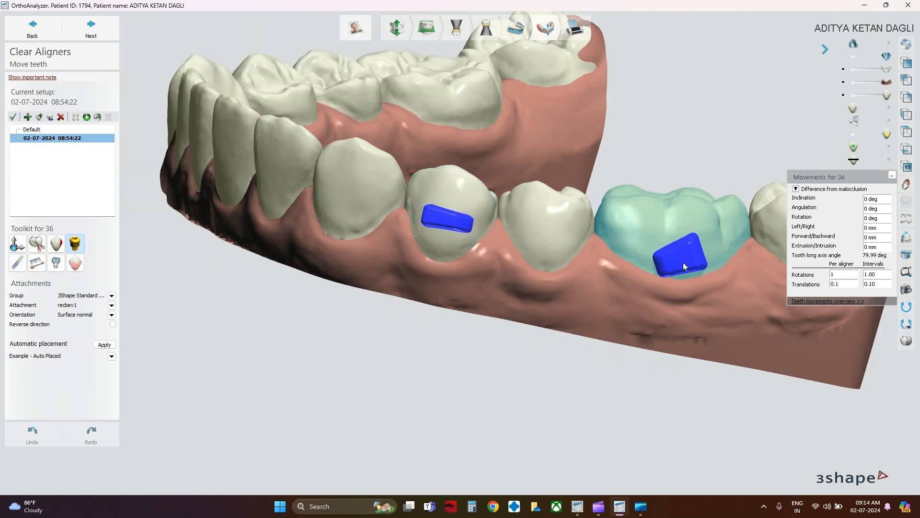
left_click(675, 267)
Step: Rotate the attachment on tooth 36 to horizontal, reducing its height and lengthening it mesiodistally
scroll(675, 266, "up", 3)
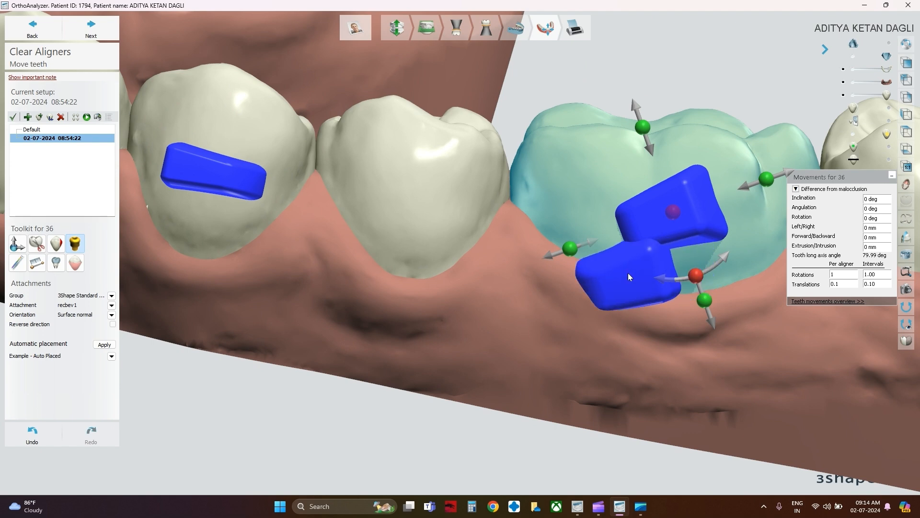
middle_click_drag(628, 272, 486, 275)
right_click_drag(511, 273, 543, 278)
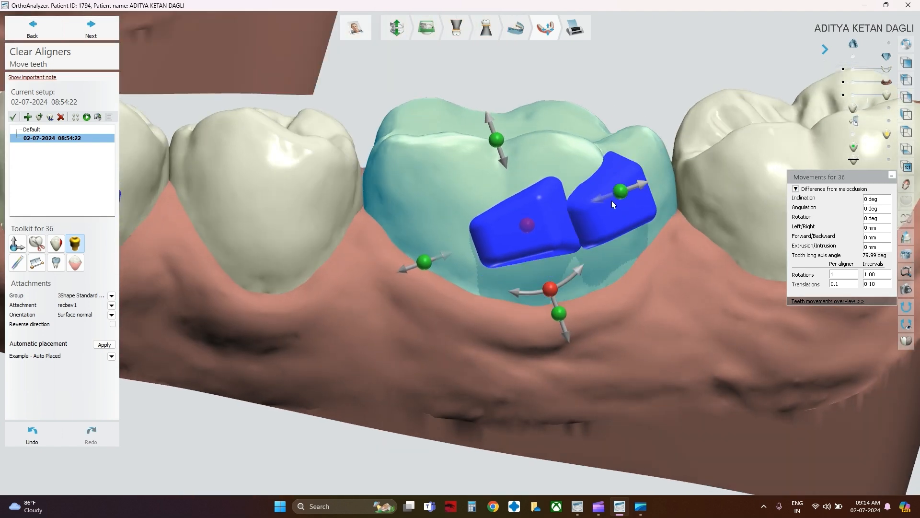
left_click_drag(624, 195, 629, 191)
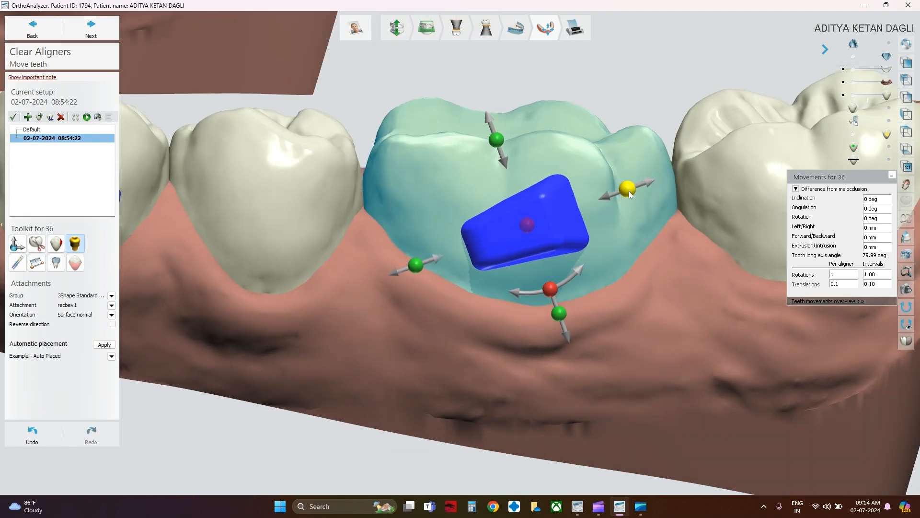
left_click_drag(551, 287, 527, 293)
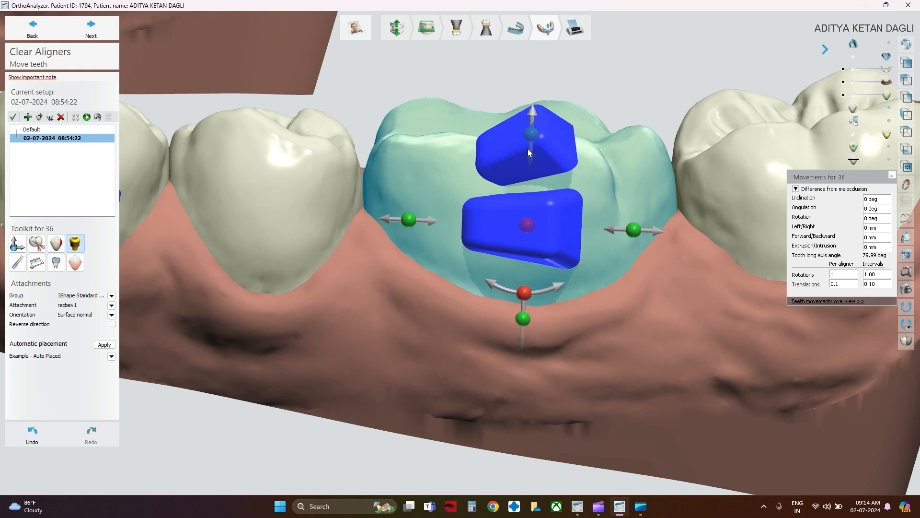
left_click_drag(534, 134, 531, 145)
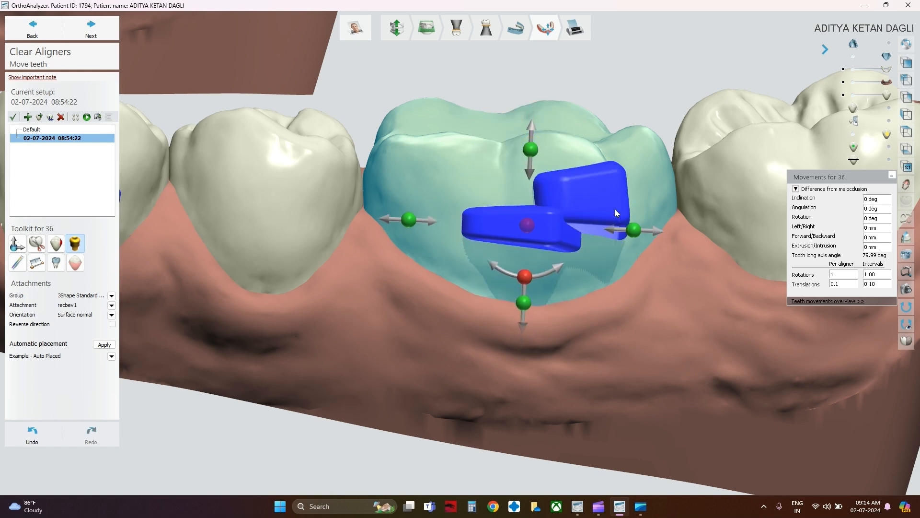
left_click_drag(637, 232, 654, 233)
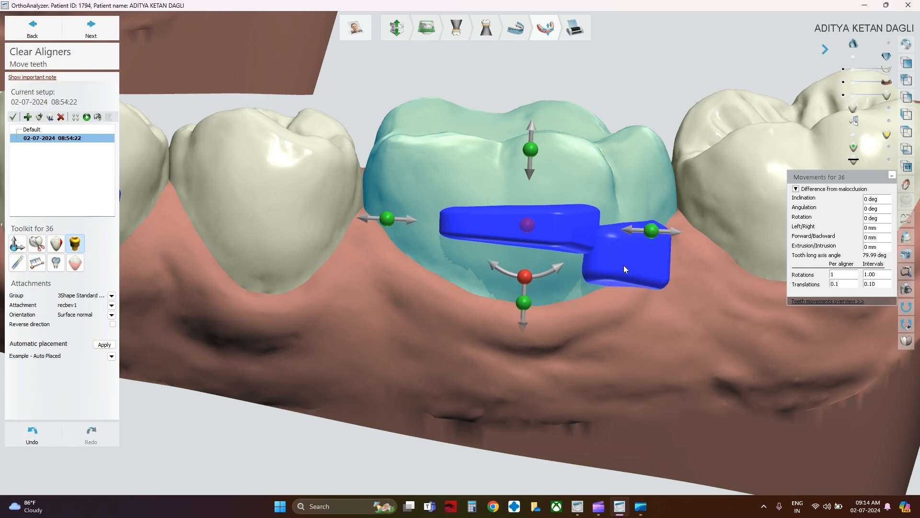
Step: Angle the attachment on tooth 36 to follow the molar's buccal surface, working from the occlusal view and lower angles
right_click_drag(621, 269, 591, 380)
left_click_drag(556, 374, 583, 363)
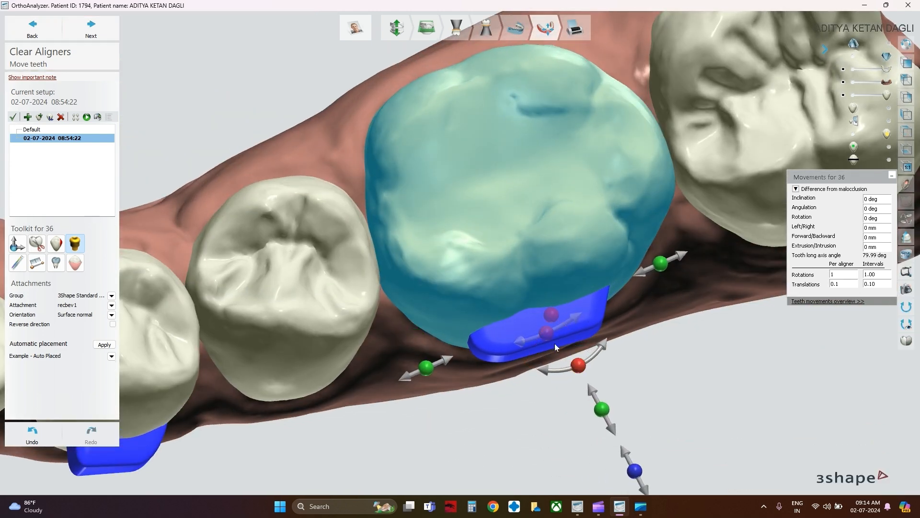
right_click_drag(554, 343, 565, 237)
left_click_drag(536, 229, 547, 225)
right_click_drag(547, 226, 565, 414)
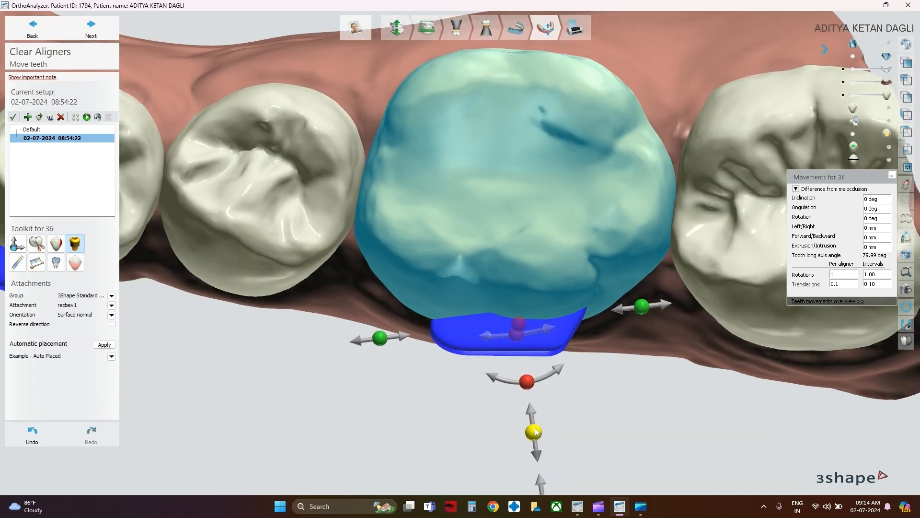
Step: Fine-tune the protrusion, seating depth and angle of the attachment on tooth 36 in occlusal view
left_click_drag(533, 430, 534, 438)
scroll(553, 411, "down", 2)
scroll(553, 411, "down", 2)
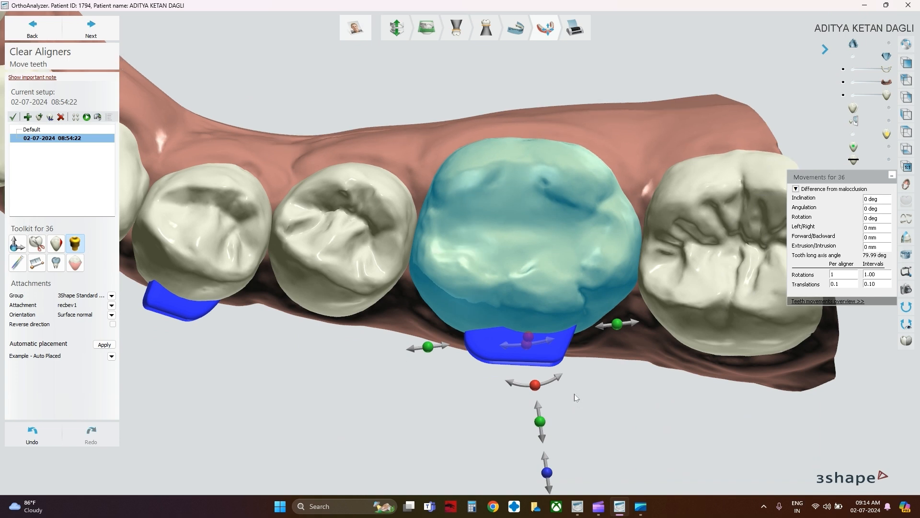
left_click_drag(550, 399, 550, 396)
left_click_drag(539, 341, 541, 354)
left_click_drag(548, 404, 548, 392)
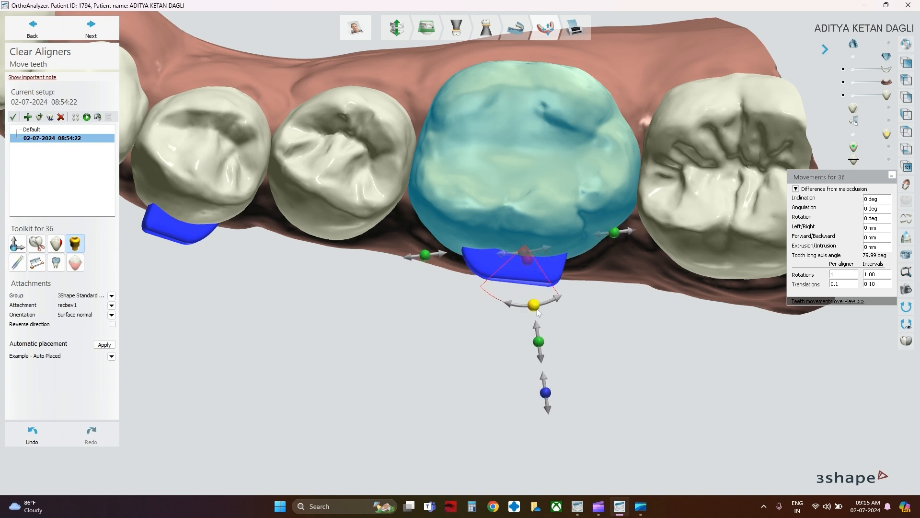
left_click_drag(537, 308, 539, 308)
Step: Lengthen the attachment on tooth 36 slightly in the mesial direction and check its fit from the buccal and occlusal sides
right_click_drag(538, 309, 573, 328)
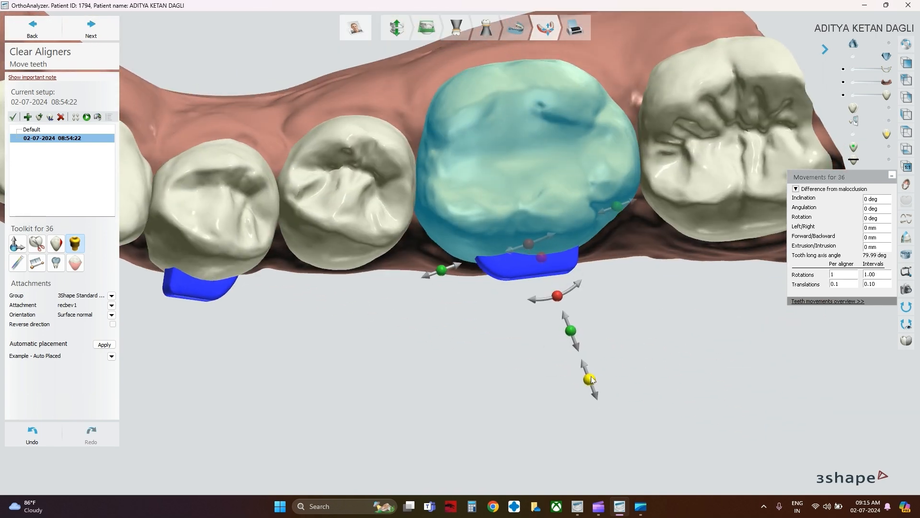
right_click_drag(591, 379, 493, 348)
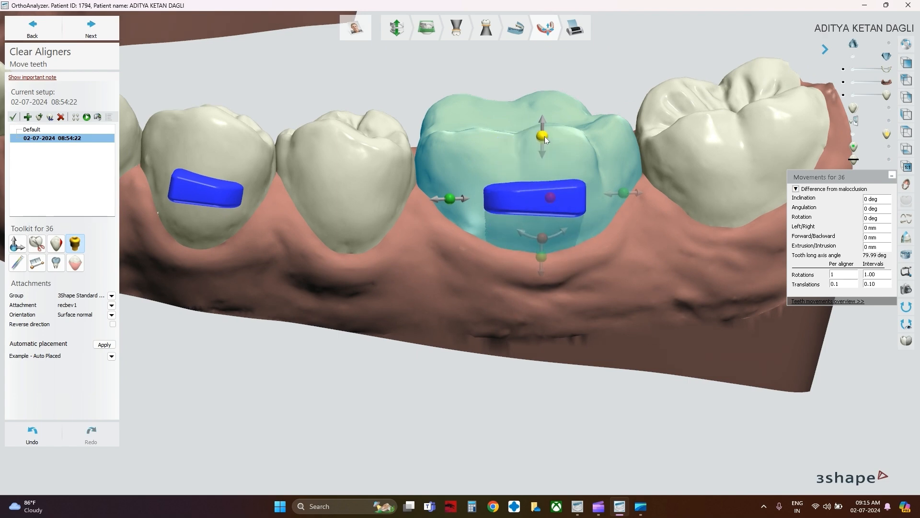
mouse_move(558, 250)
right_mouse_down()
mouse_move(560, 353)
mouse_move(554, 270)
mouse_move(570, 249)
right_mouse_up()
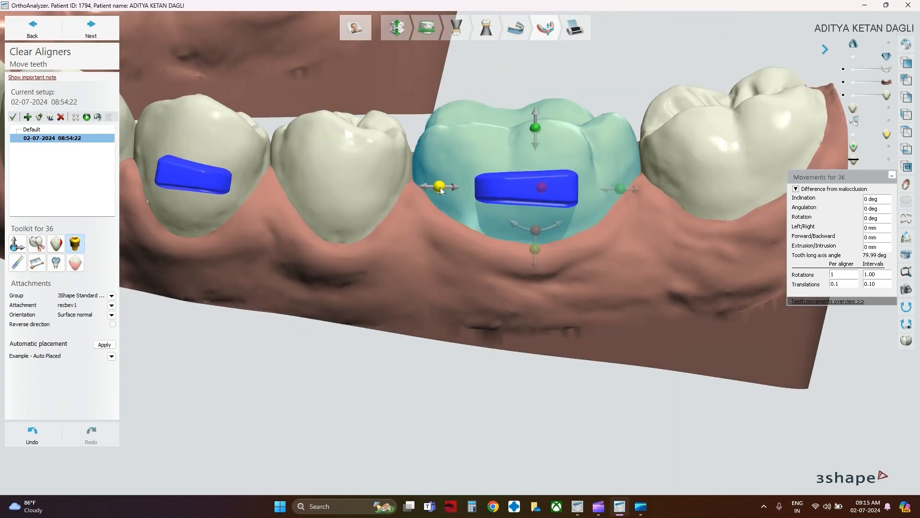
left_click_drag(439, 187, 436, 186)
right_click_drag(458, 283, 462, 412)
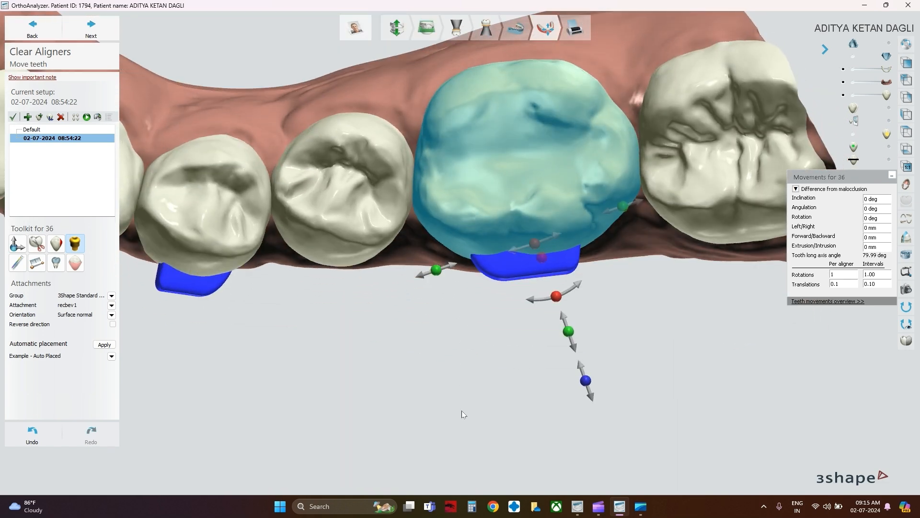
Step: Fine-tune the seating depth of the attachment on tooth 36 and place a recbev1 attachment on the buccal surface of tooth 46
left_click_drag(585, 381, 586, 378)
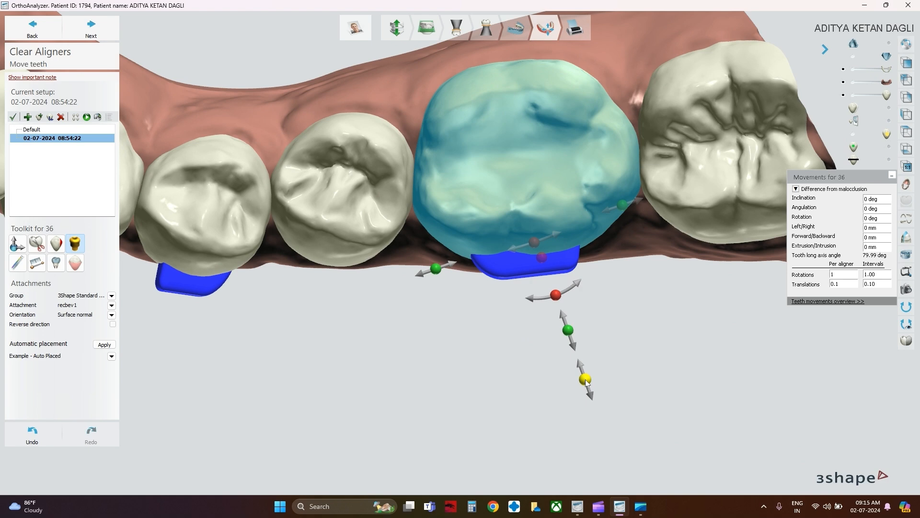
right_click_drag(470, 368, 472, 311)
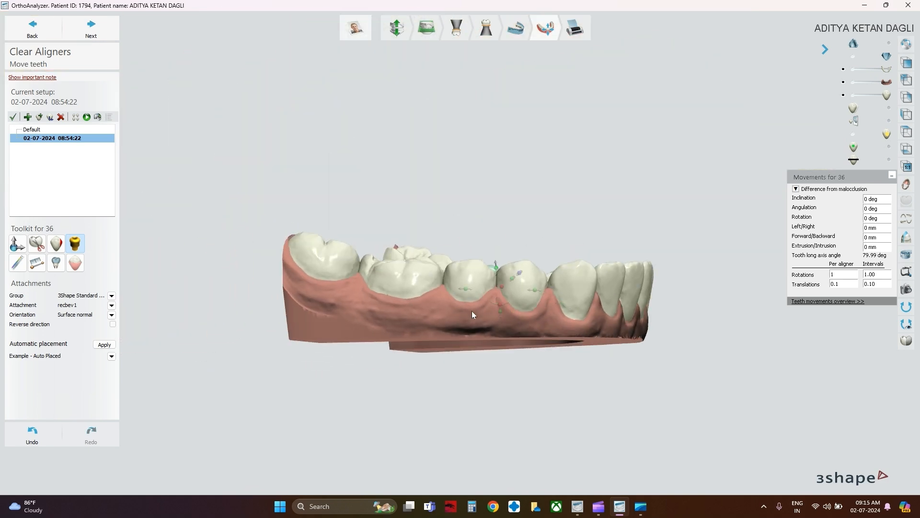
double_click(412, 278)
scroll(412, 278, "up", 5)
right_click_drag(396, 320, 397, 335)
Step: Adjust the size, angle and seating depth of the attachment on tooth 46 from the buccal and occlusal sides
left_click_drag(460, 304, 476, 305)
right_click_drag(429, 332, 422, 427)
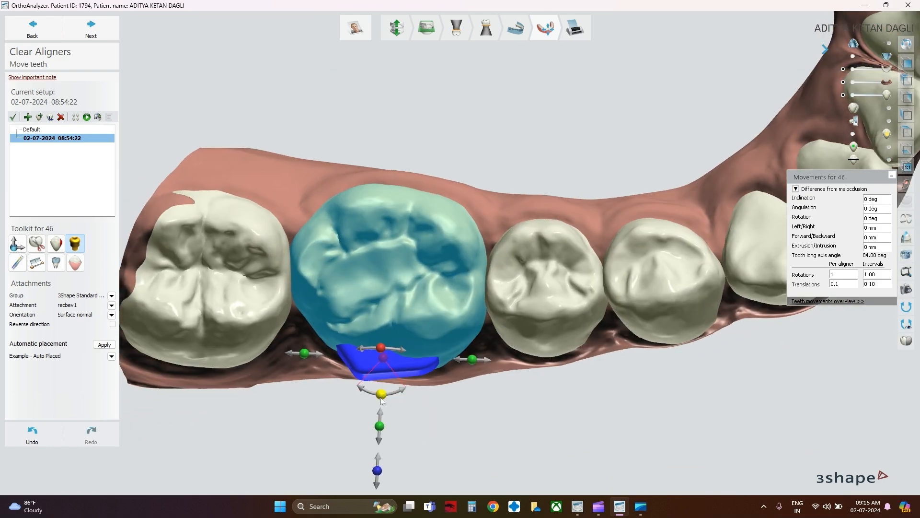
left_click_drag(382, 393, 387, 394)
right_click_drag(407, 426, 408, 333)
left_click_drag(392, 232, 394, 226)
right_click_drag(406, 336, 406, 432)
left_click_drag(371, 467, 368, 474)
Step: Check the attachment on tooth 46 with the upper arch toggled, seat it closer to the molar and lengthen it slightly mesially
right_click_drag(393, 388, 379, 283)
left_click(889, 44)
right_click_drag(402, 316, 405, 426)
left_click(886, 43)
left_click_drag(366, 475, 367, 468)
mouse_move(460, 431)
right_mouse_down()
mouse_move(468, 361)
mouse_move(463, 441)
right_mouse_up()
left_click_drag(364, 466, 364, 461)
right_click_drag(422, 455, 424, 384)
left_click_drag(475, 298, 478, 299)
right_click_drag(472, 312, 451, 309)
Step: Place a recbev1 attachment on the buccal surface of tooth 44 and reduce its height
scroll(476, 306, "down", 3)
left_click(468, 304)
left_click_drag(458, 279, 463, 278)
scroll(460, 288, "up", 5)
left_click_drag(433, 224, 433, 230)
Step: Reduce the protrusion and adjust the angle of the attachment on tooth 44, and check it from the buccal side and across the arch
right_click_drag(436, 312, 449, 427)
scroll(449, 428, "down", 3)
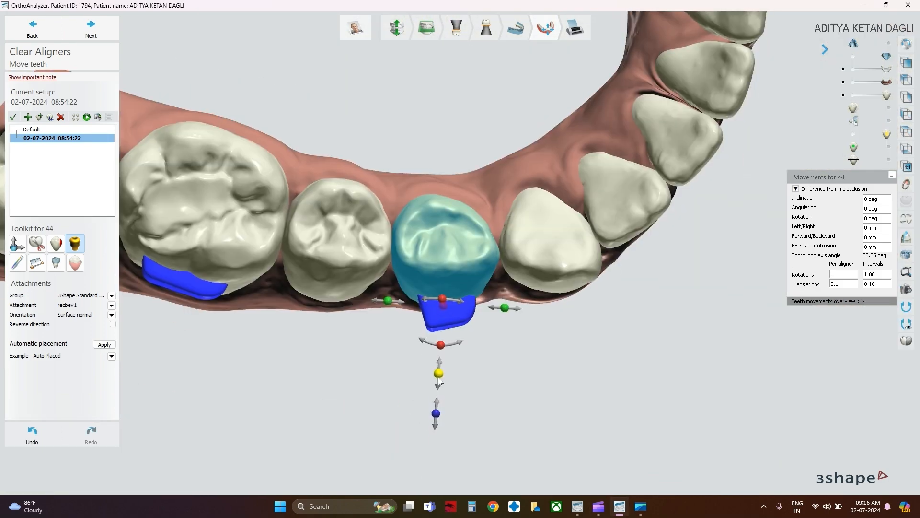
left_click_drag(437, 375, 435, 365)
left_click_drag(439, 338, 436, 336)
right_click_drag(437, 355, 448, 263)
mouse_move(503, 309)
right_mouse_down()
mouse_move(511, 405)
mouse_move(506, 310)
right_mouse_up()
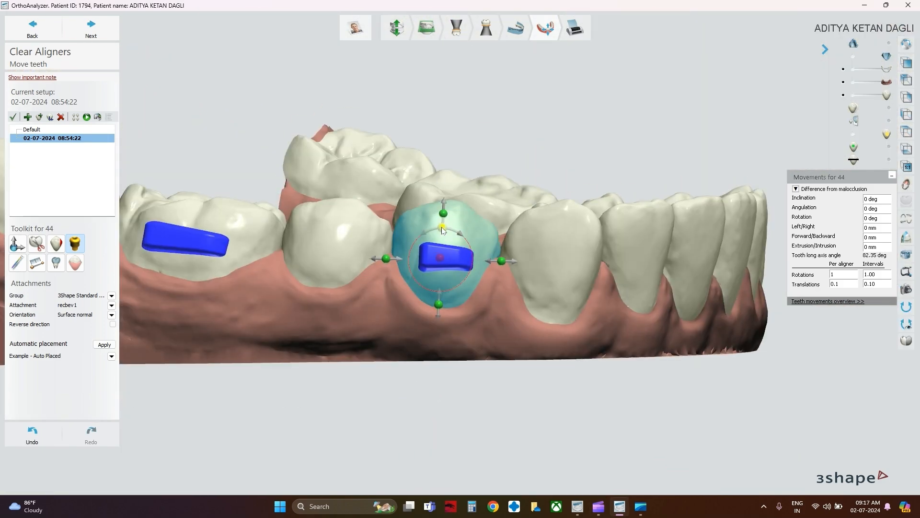
right_click_drag(705, 297, 529, 316)
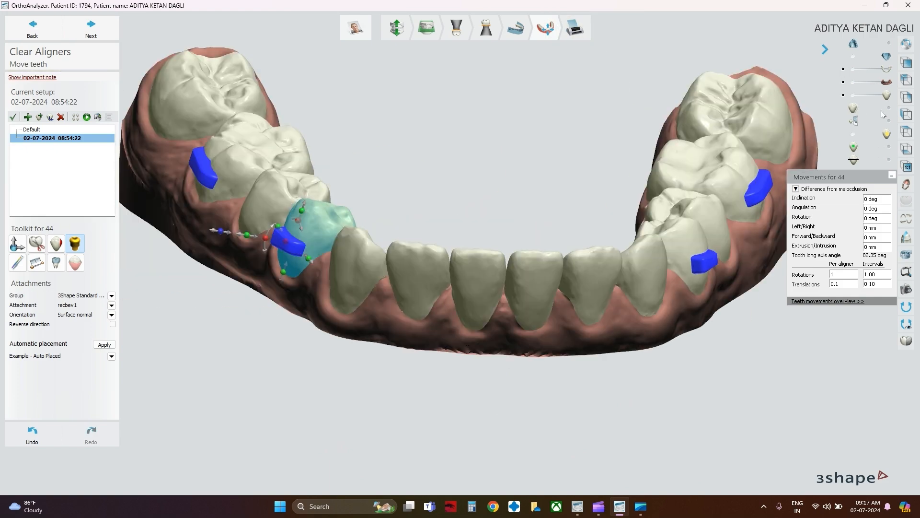
Step: Briefly compare with the original tooth positions and place a recbev1 attachment on the labial surface of tooth 31
left_click(884, 109)
right_click_drag(619, 142, 621, 94)
left_click(852, 109)
double_click(525, 229)
right_click_drag(526, 326, 524, 283)
scroll(524, 282, "up", 2)
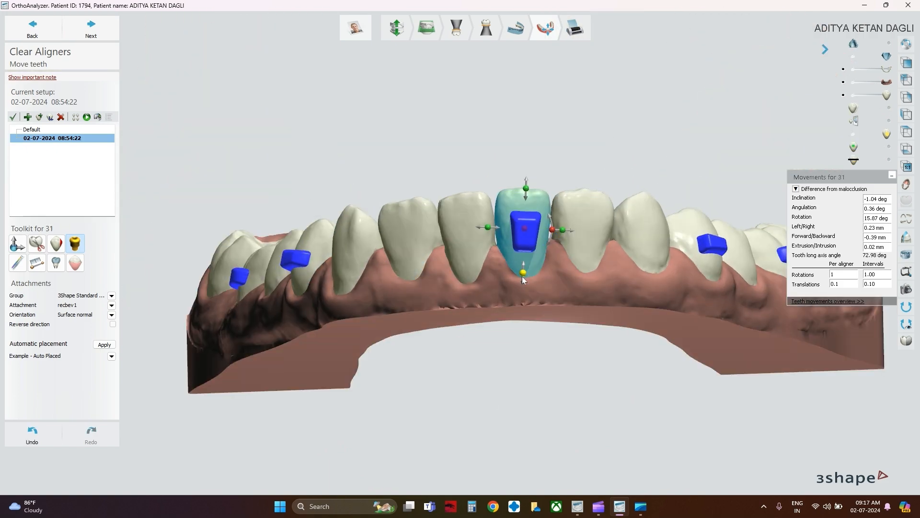
Step: Lengthen the tooth 31 attachment toward the gum and narrow it from both sides into a slim vertical bar
left_click_drag(524, 272, 524, 282)
scroll(486, 237, "up", 4)
left_click_drag(587, 220, 573, 221)
left_click_drag(459, 218, 474, 219)
Step: Sink the attachment slightly into tooth 31's labial surface and extend it a little toward the incisal edge
left_click(888, 108)
mouse_move(748, 153)
right_mouse_down()
mouse_move(746, 179)
mouse_move(765, 152)
right_mouse_up()
left_click(855, 109)
right_click_drag(580, 180, 677, 181)
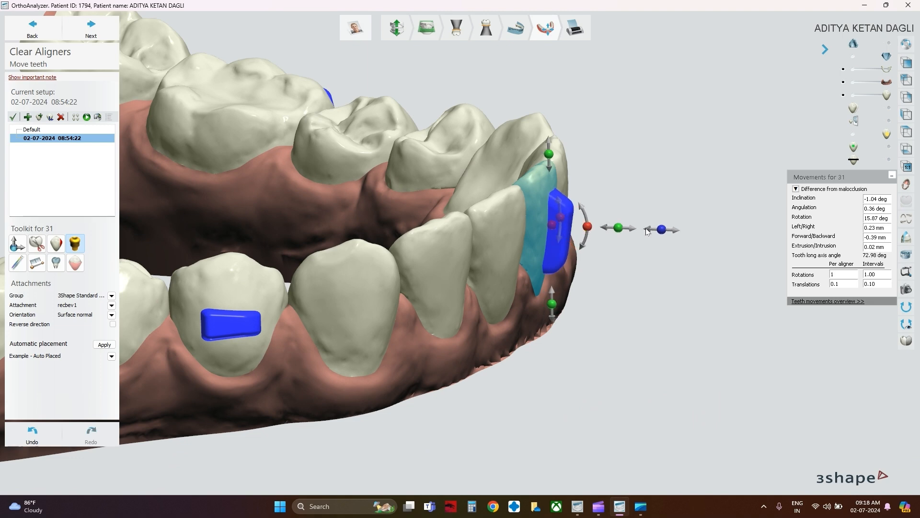
left_click_drag(661, 230, 660, 230)
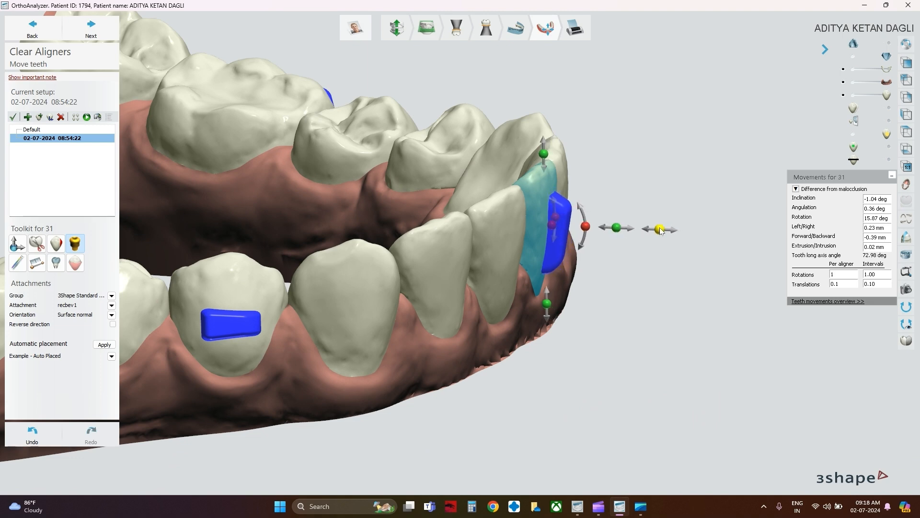
right_click_drag(690, 276, 618, 249)
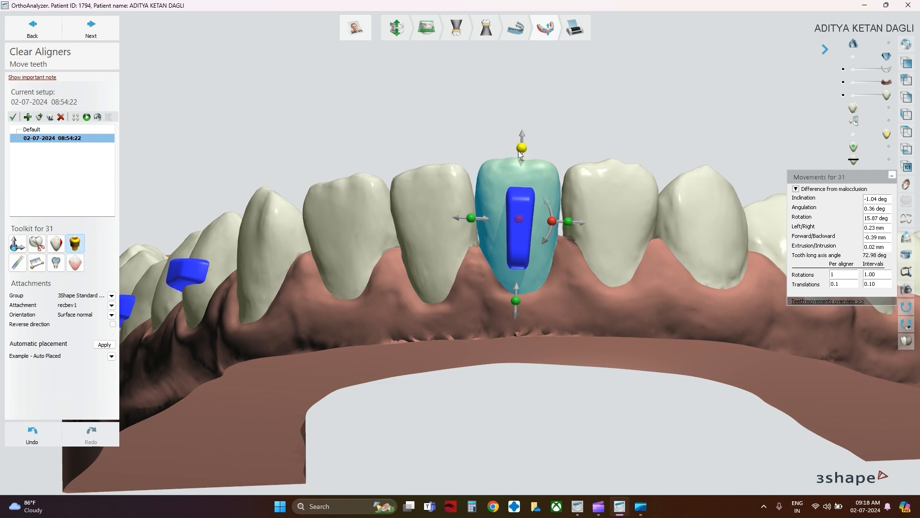
left_click_drag(521, 155, 522, 152)
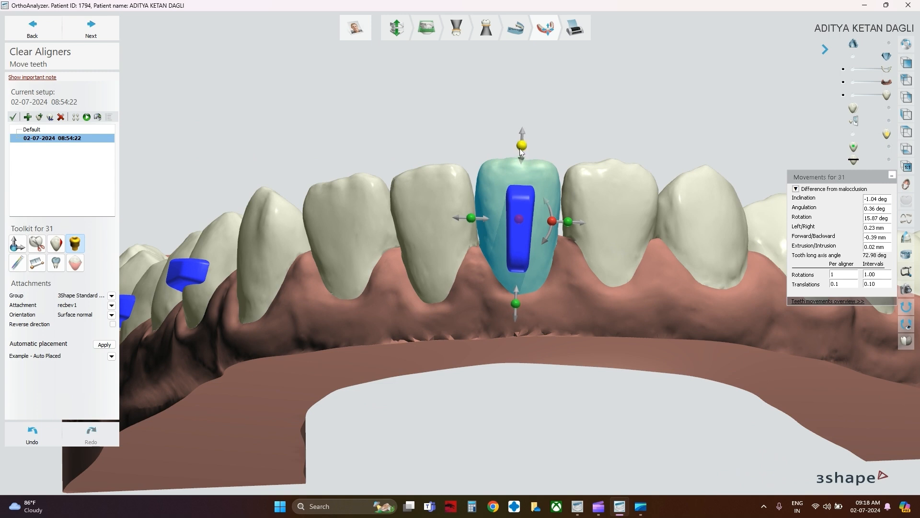
right_click_drag(554, 269, 555, 276)
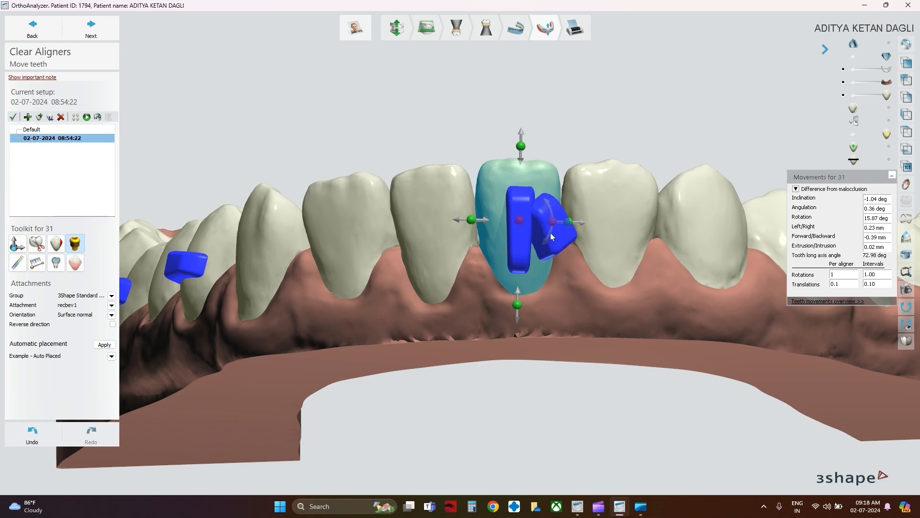
Step: Place a recbev1 attachment on the labial surface of tooth 41
right_click_drag(555, 239, 602, 281)
left_click(433, 228)
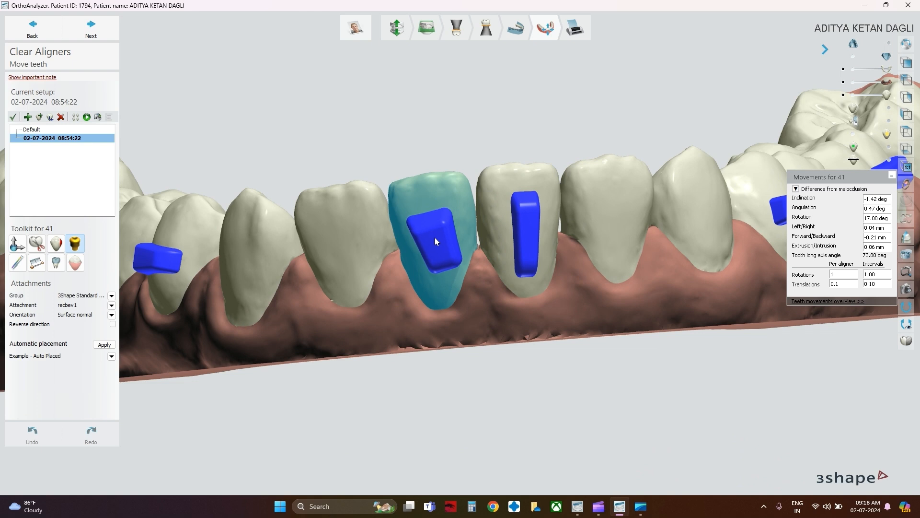
left_click(436, 230)
right_click(449, 242)
right_click_drag(460, 185, 453, 120)
Step: Narrow and lengthen the tooth 41 attachment into a slim vertical bar and shift it slightly toward tooth 42
left_click_drag(478, 199, 387, 231)
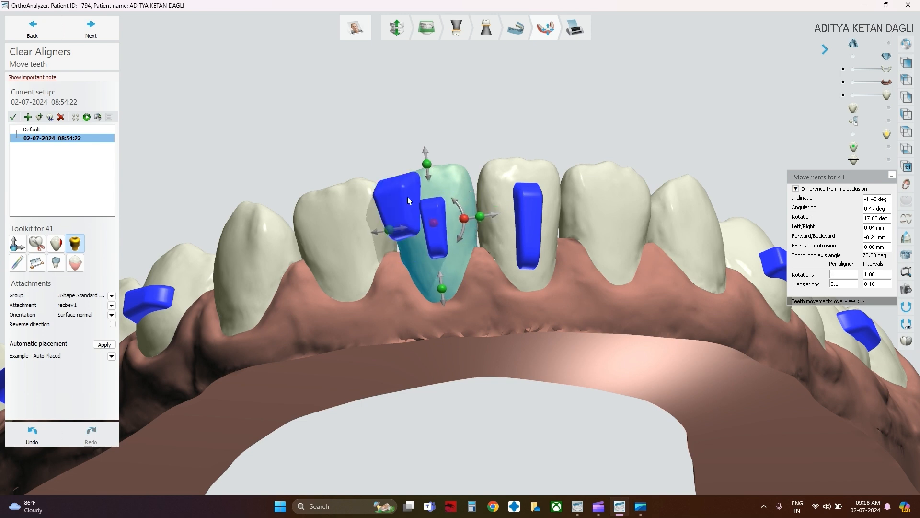
left_click_drag(428, 166, 429, 154)
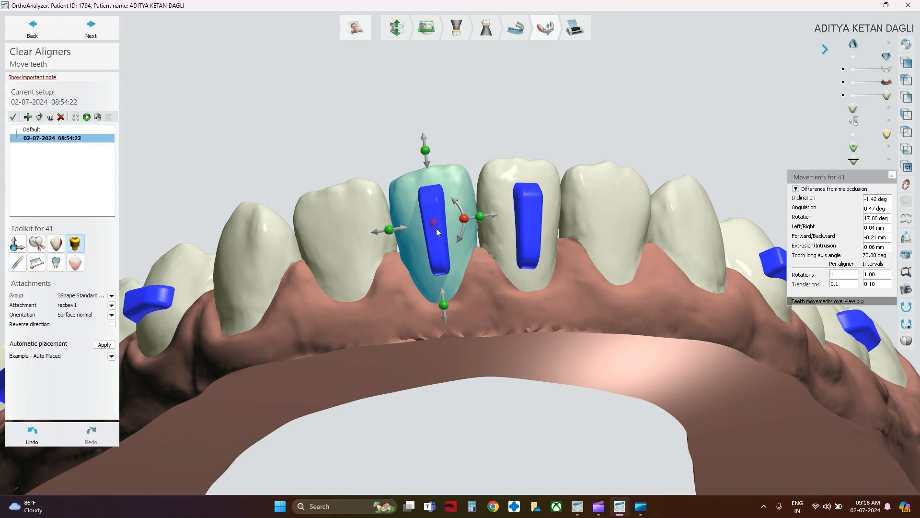
left_click_drag(436, 229, 433, 226)
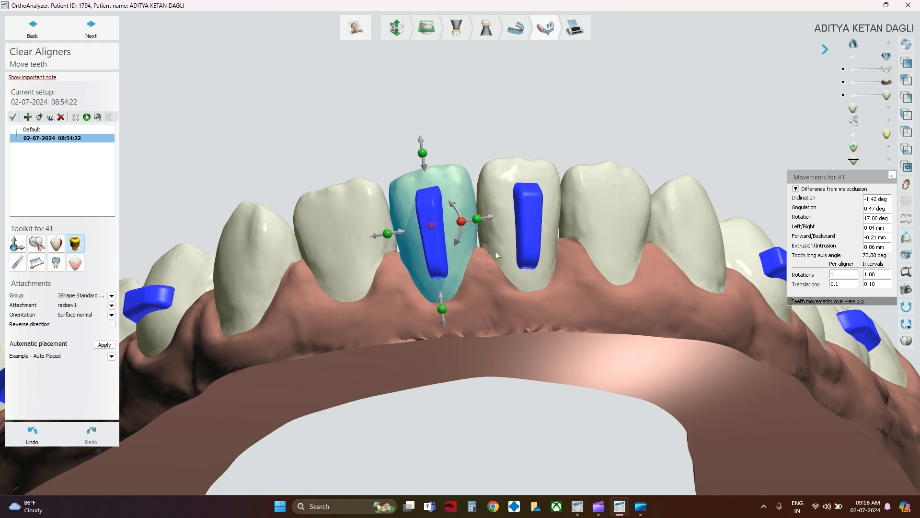
Step: Sink the tooth 41 attachment slightly into the labial surface and rotate it a little to follow the tooth face
right_click_drag(495, 251, 571, 318)
left_click_drag(526, 354, 526, 351)
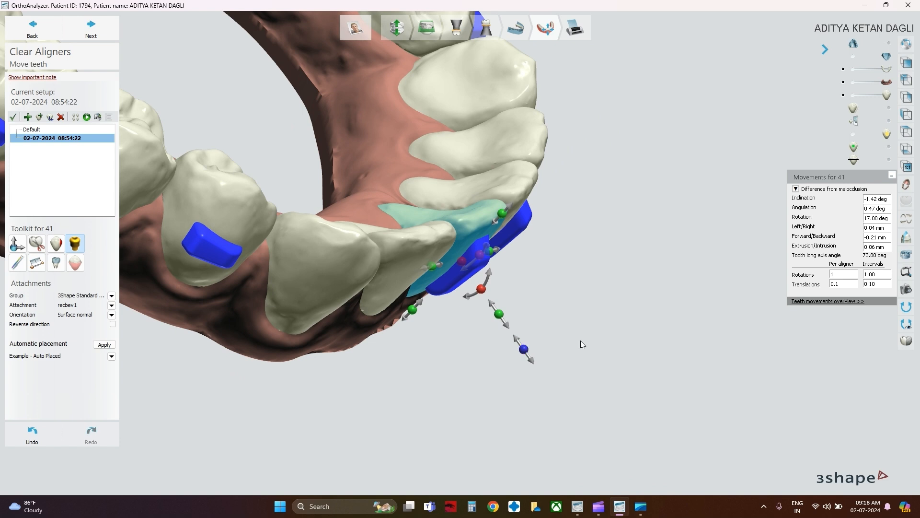
right_click_drag(580, 341, 533, 372)
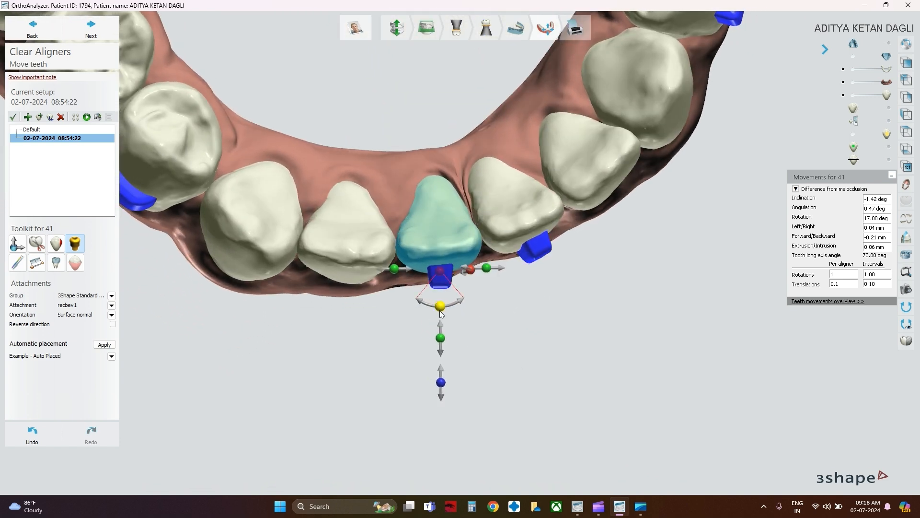
left_click_drag(441, 312, 445, 319)
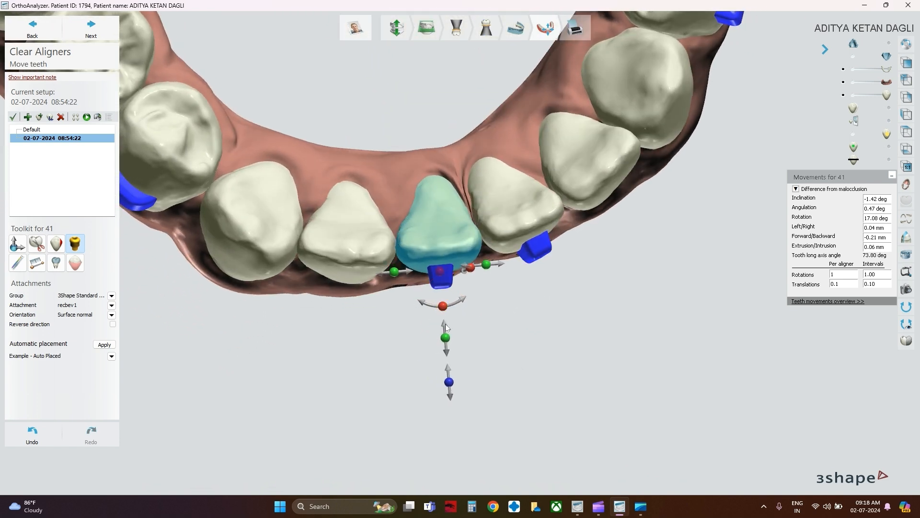
left_click_drag(449, 382, 451, 382)
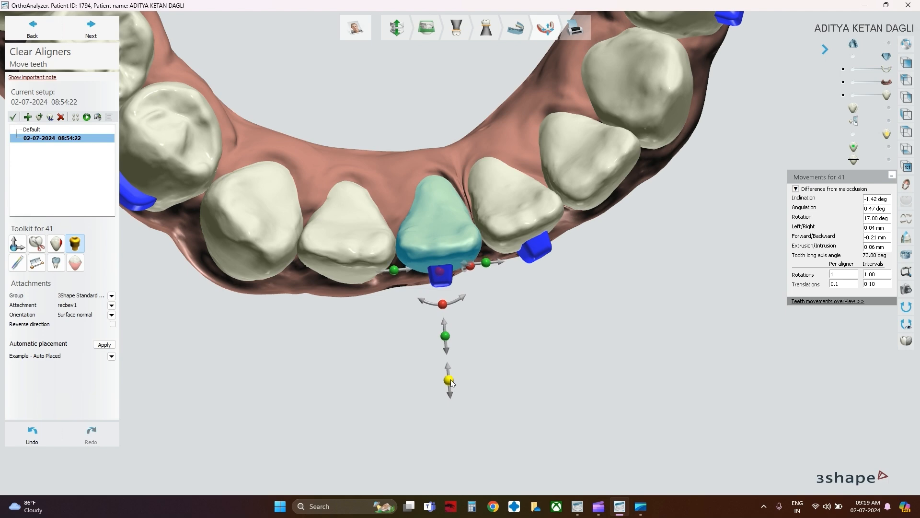
left_click(583, 356)
Step: Compare the lower incisors and their attachments with the original tooth positions in occlusal view
right_click_drag(584, 355, 560, 344)
scroll(575, 289, "down", 5)
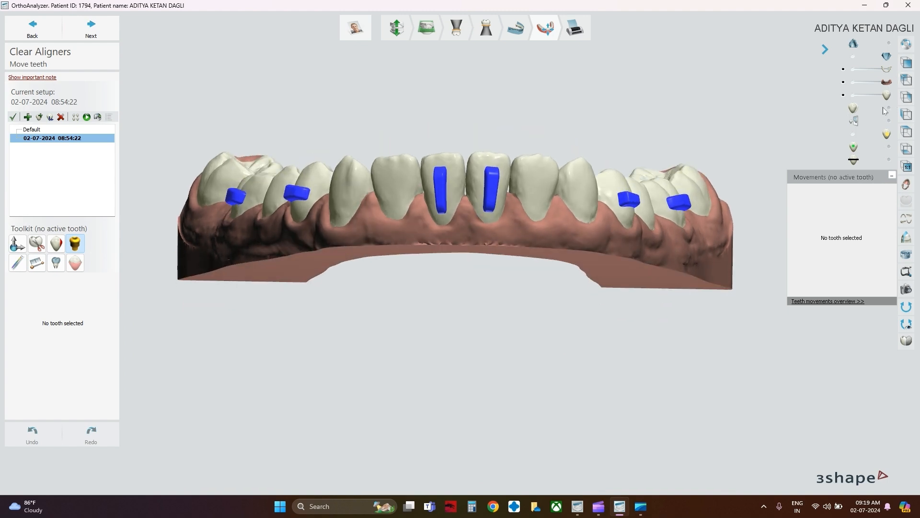
right_click_drag(678, 97, 669, 172)
scroll(671, 166, "up", 3)
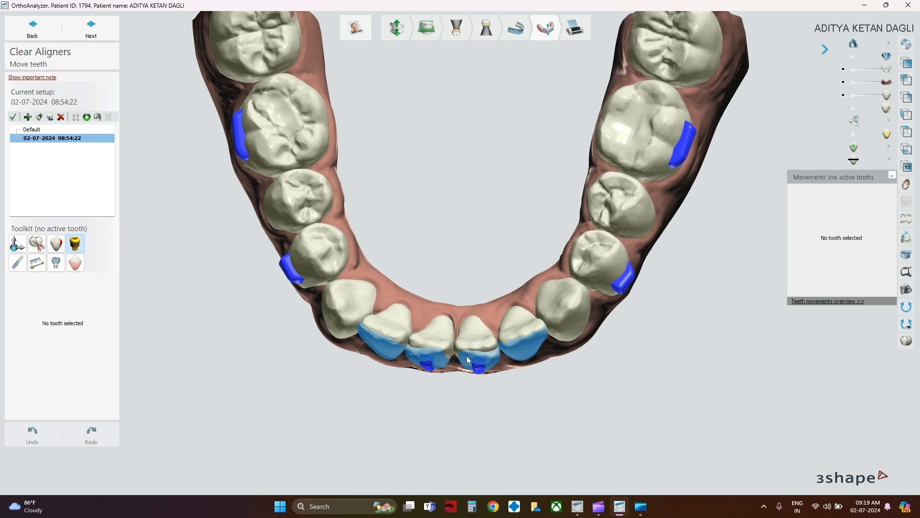
right_click_drag(464, 356, 471, 359)
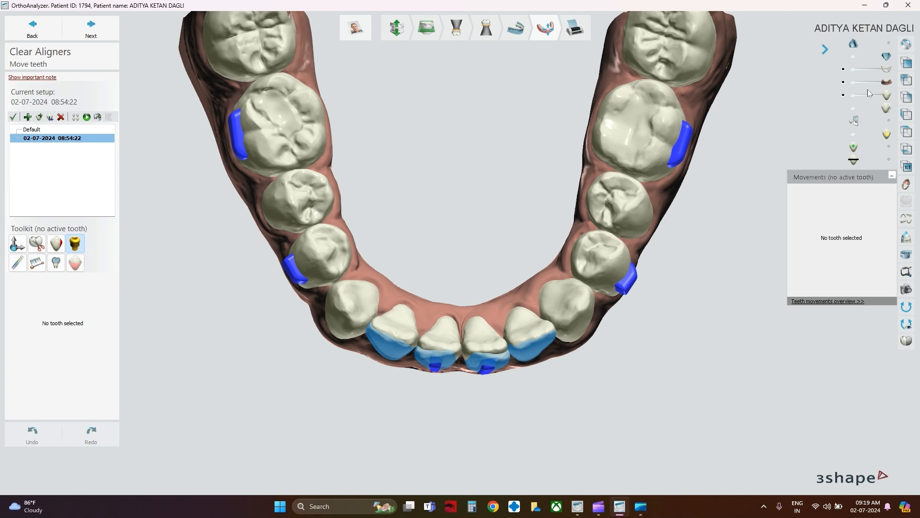
left_click(854, 108)
Step: Choose the negative attachment type and place one on the lingual surface of tooth 31
right_click_drag(605, 334, 423, 246)
scroll(447, 215, "up", 5)
left_click(423, 246)
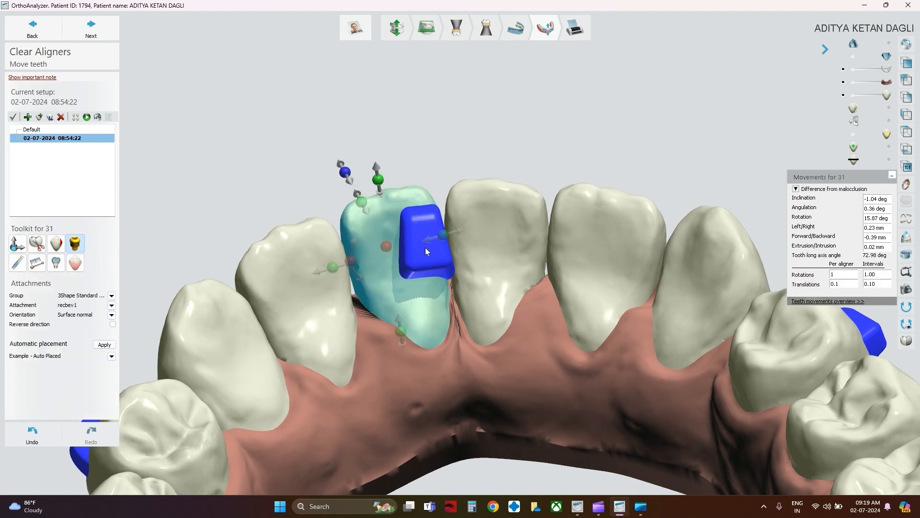
left_click(110, 307)
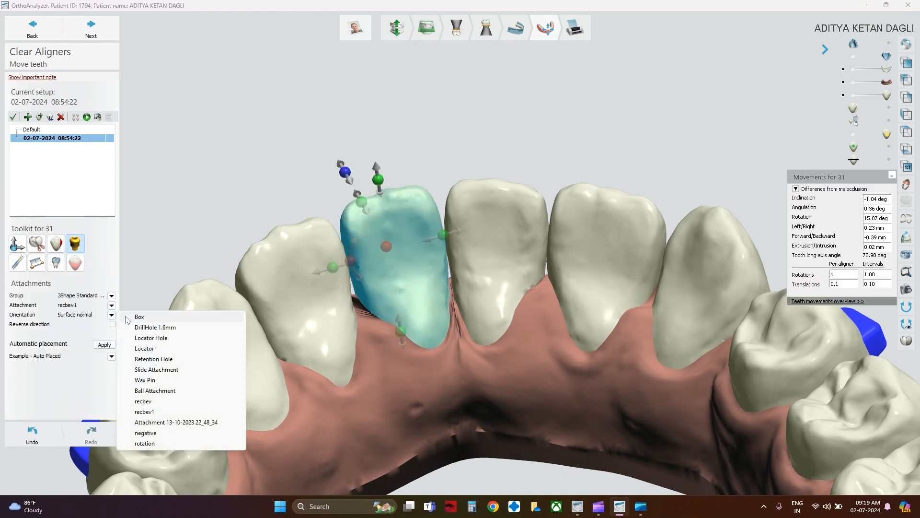
left_click(144, 434)
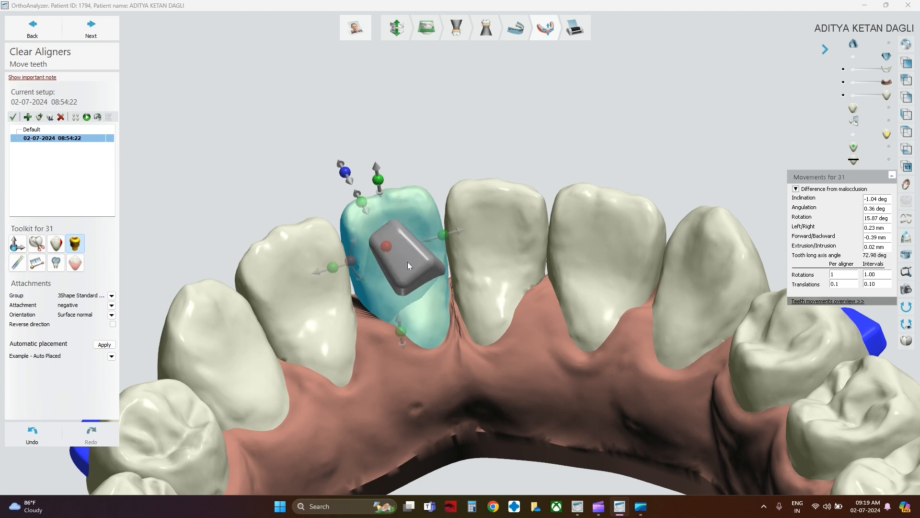
left_click(415, 261)
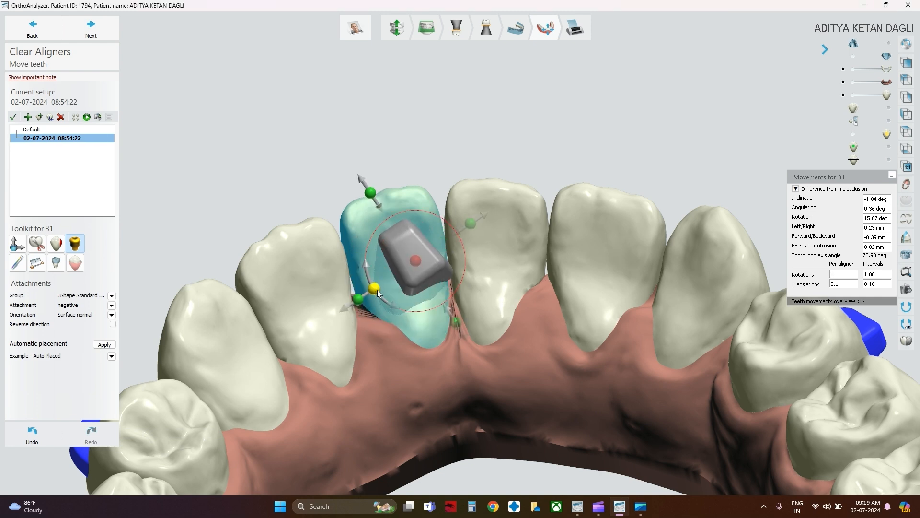
Step: Rotate the negative attachment on tooth 31 upright and reduce its width and height to a small vertical bar
left_click_drag(379, 293, 369, 274)
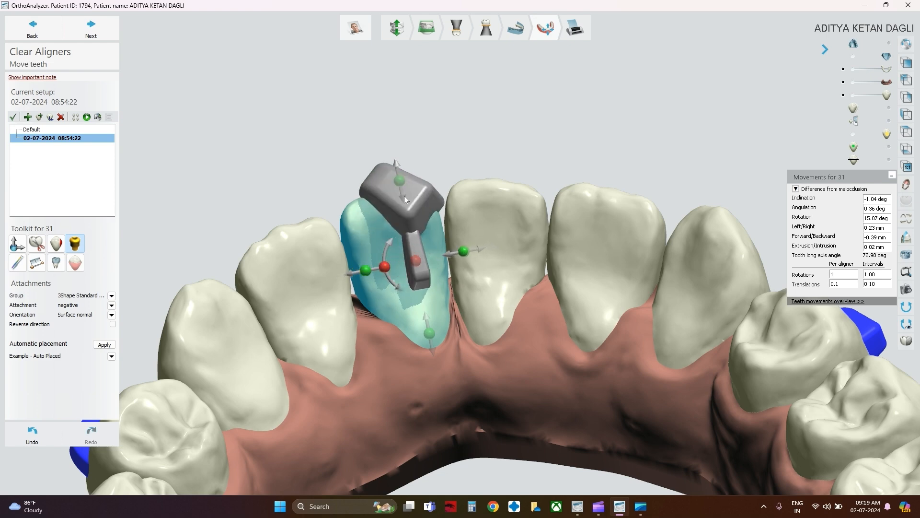
left_click_drag(400, 185, 402, 196)
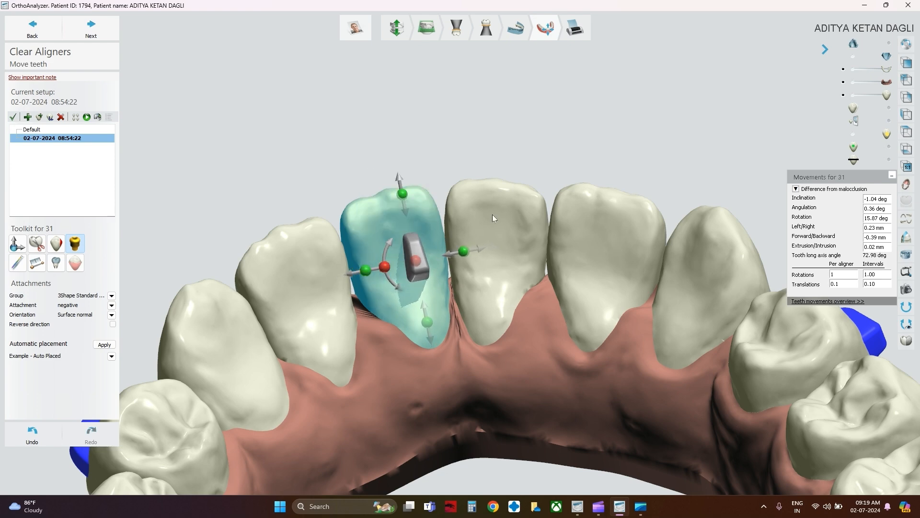
mouse_move(493, 215)
right_mouse_down()
mouse_move(502, 268)
mouse_move(514, 255)
mouse_move(511, 235)
mouse_move(492, 231)
mouse_move(508, 206)
mouse_move(520, 211)
mouse_move(494, 223)
right_mouse_up()
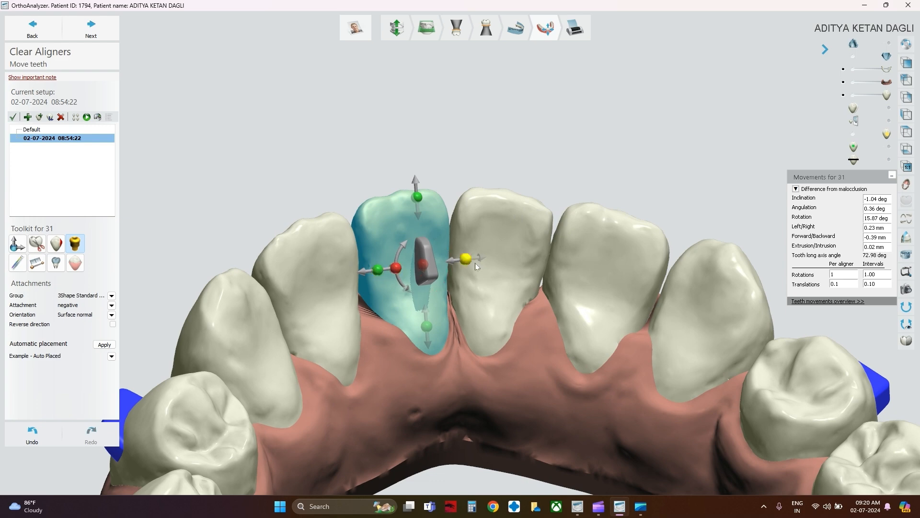
right_click_drag(475, 262, 484, 294)
Step: Reduce the thickness of the negative attachment and shift it on tooth 31's lingual surface toward tooth 41
left_click_drag(473, 294, 467, 304)
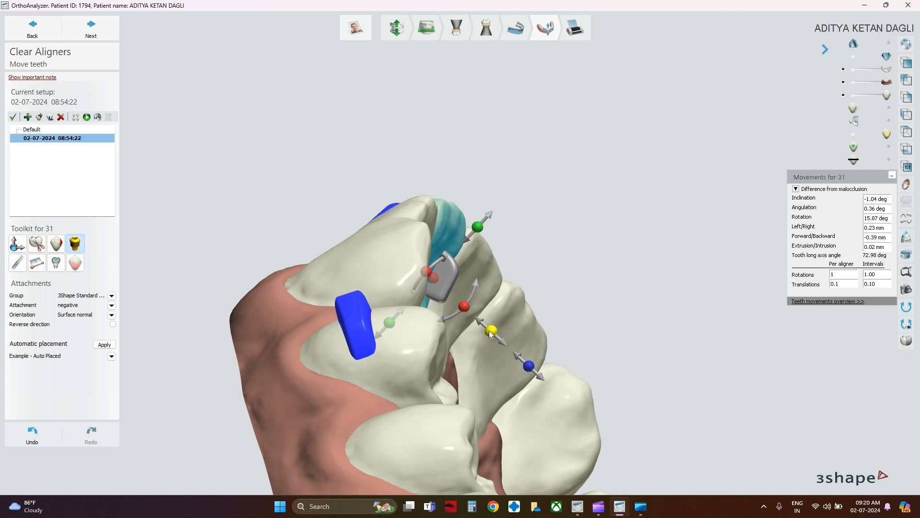
left_click_drag(490, 330, 488, 321)
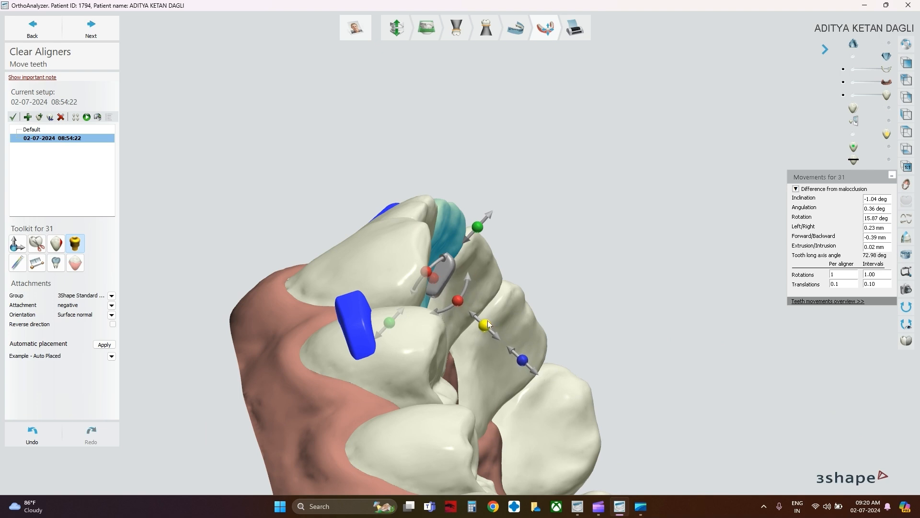
right_click_drag(487, 321, 465, 314)
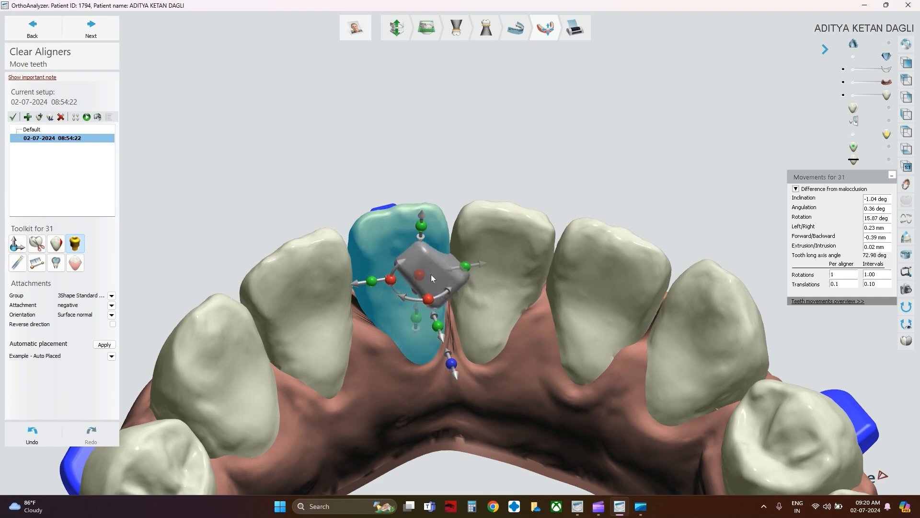
left_click_drag(419, 273, 429, 268)
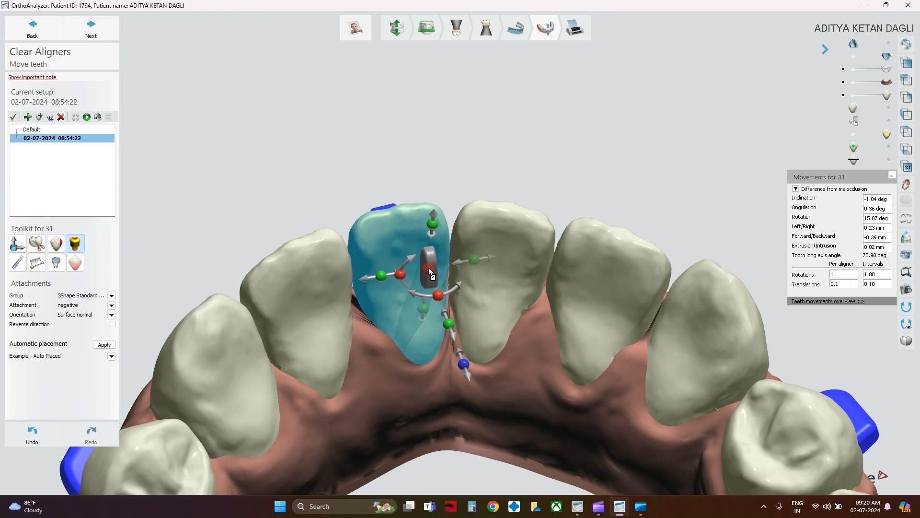
Step: Inspect the fit of the negative attachment on tooth 31's lingual surface from several angles with the tooth deselected
right_click_drag(516, 319, 467, 308)
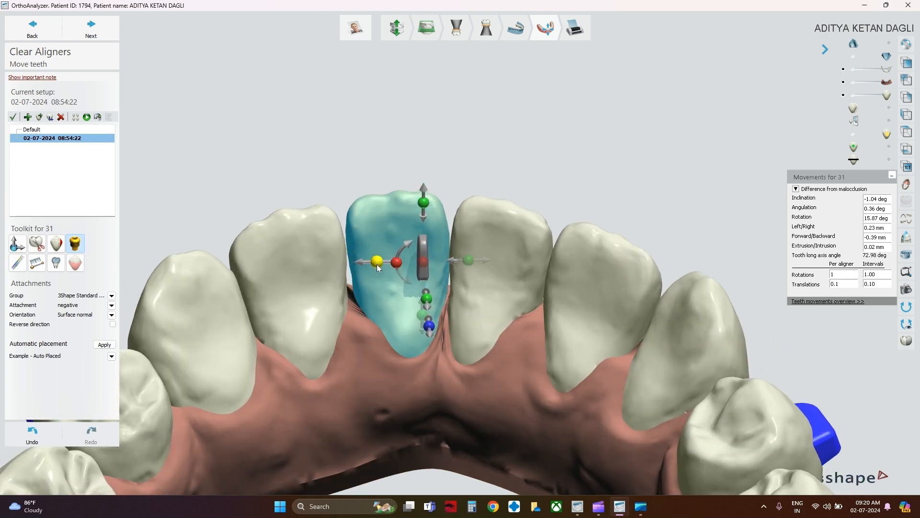
right_click_drag(411, 291, 475, 319)
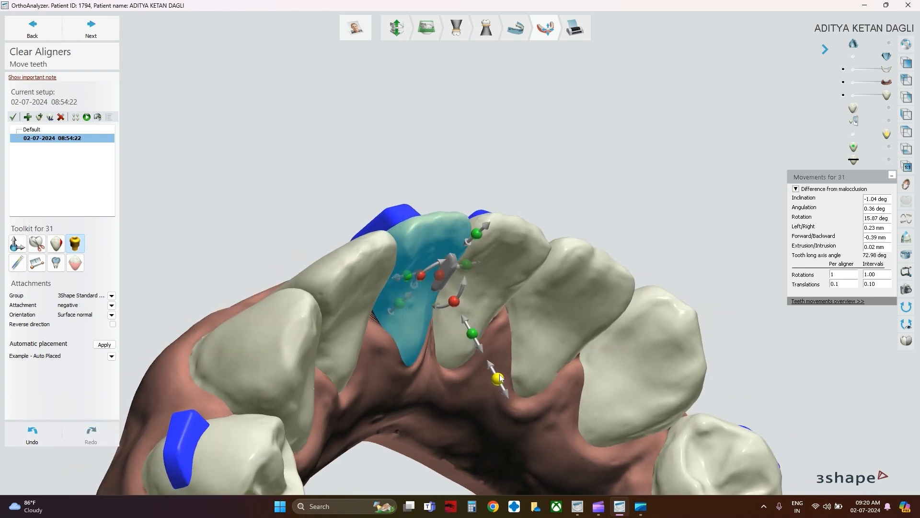
right_click_drag(500, 382, 480, 320)
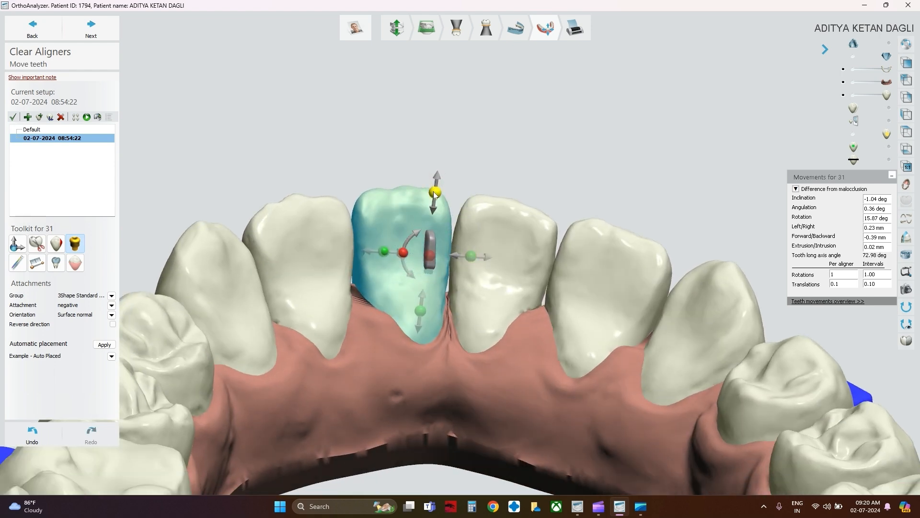
right_click_drag(435, 194, 531, 222)
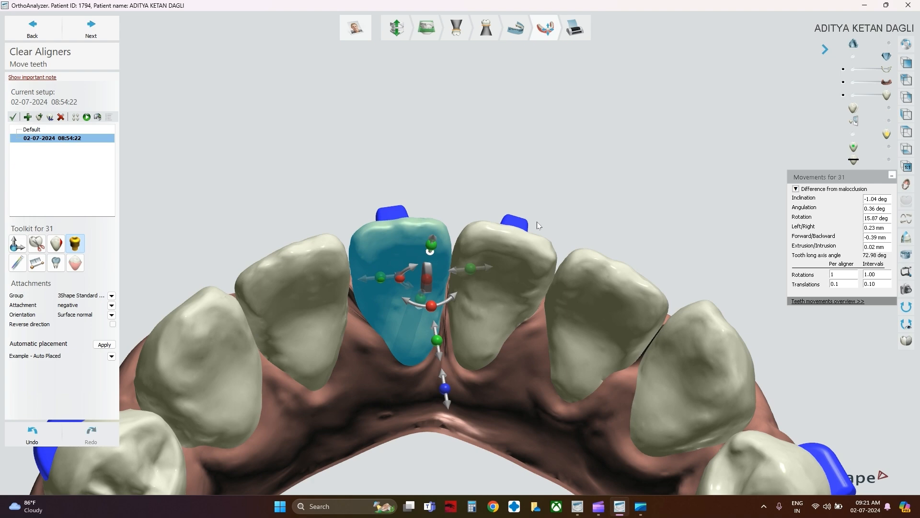
left_click(528, 134)
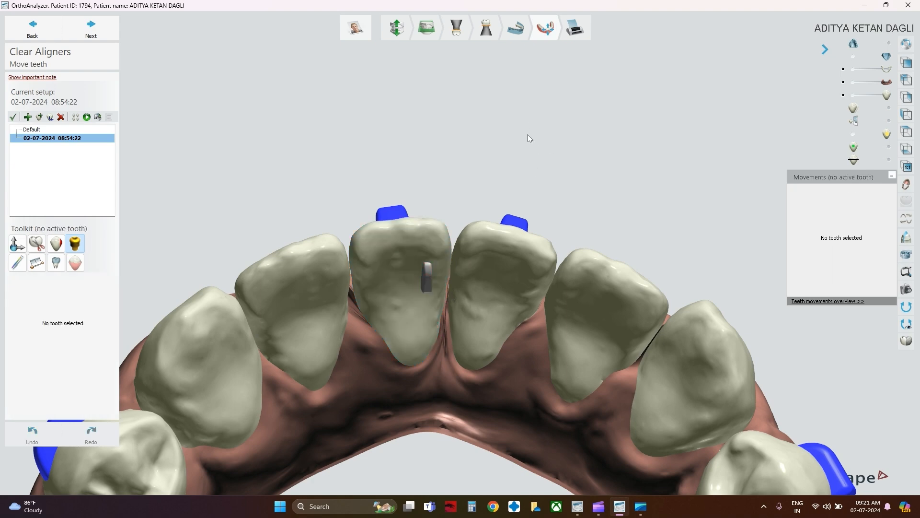
right_click_drag(524, 236, 519, 297)
right_click_drag(525, 294, 547, 251)
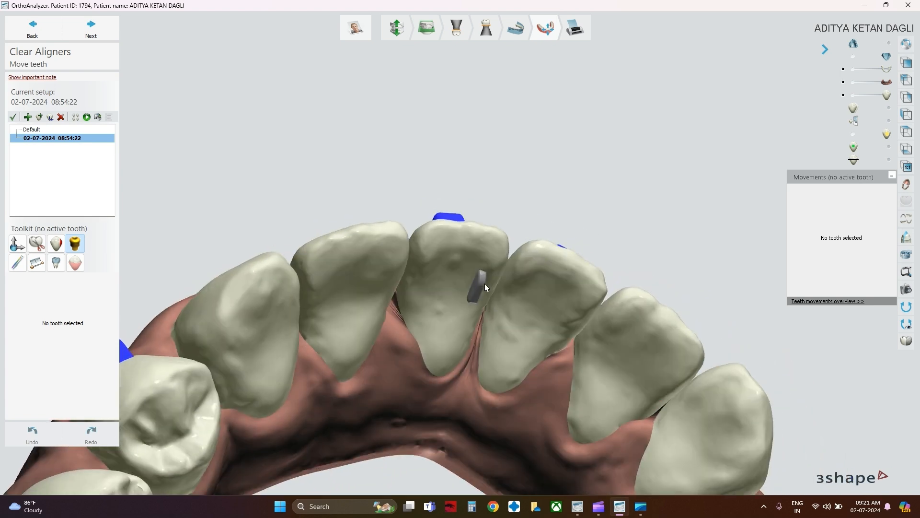
right_click_drag(485, 285, 532, 316)
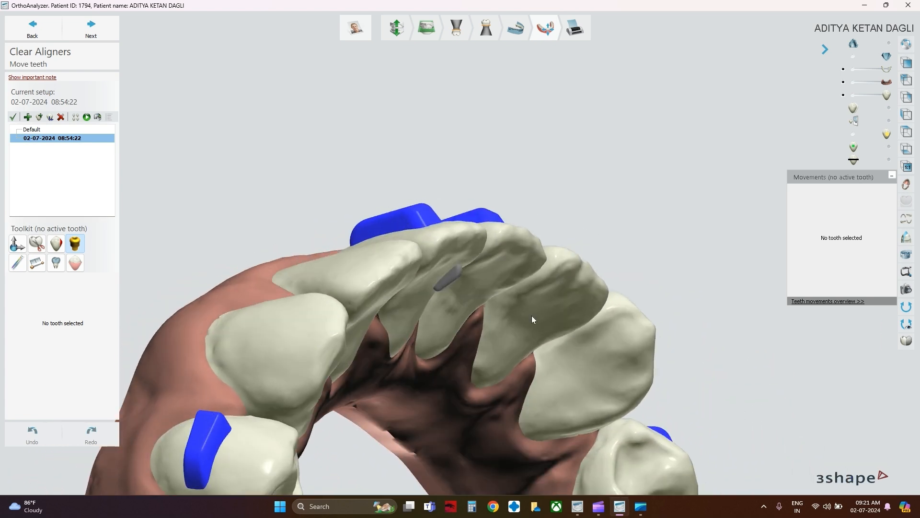
Step: Check the negative attachment on tooth 31 up close and review all lower-arch attachments from the occlusal and front views
left_click(453, 275)
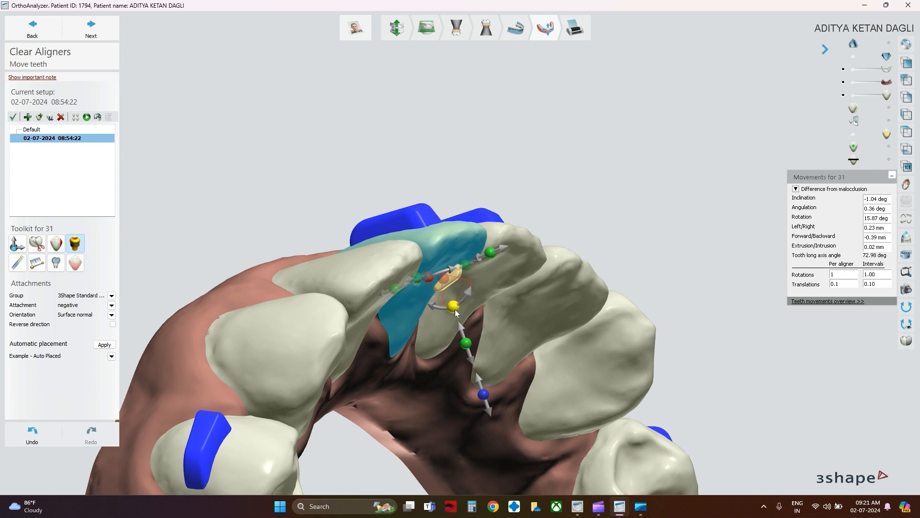
right_click_drag(456, 309, 508, 302)
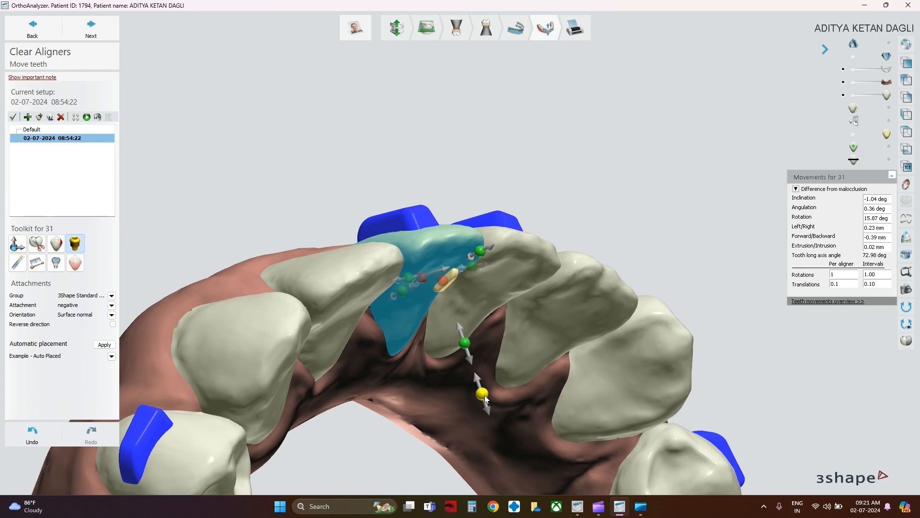
left_click(614, 206)
right_click_drag(614, 206, 588, 230)
scroll(588, 227, "down", 4)
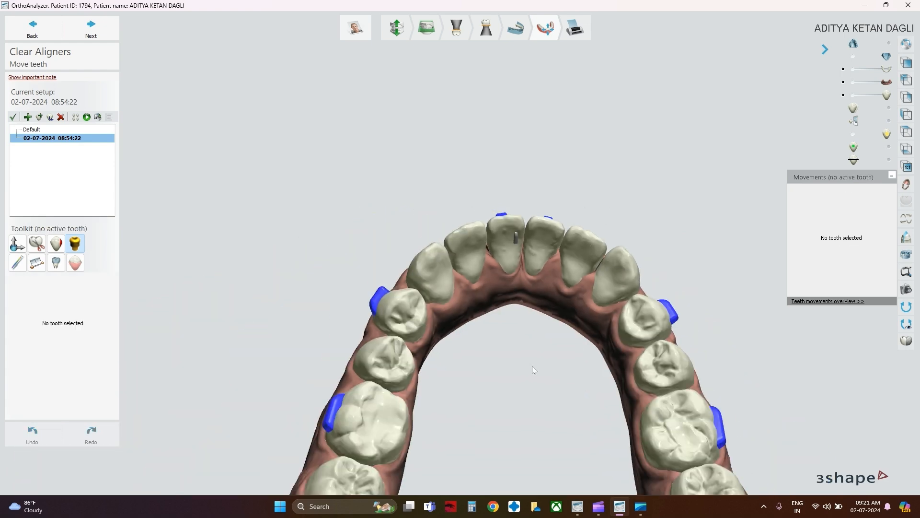
middle_click_drag(532, 367, 501, 278)
right_click_drag(501, 278, 328, 309)
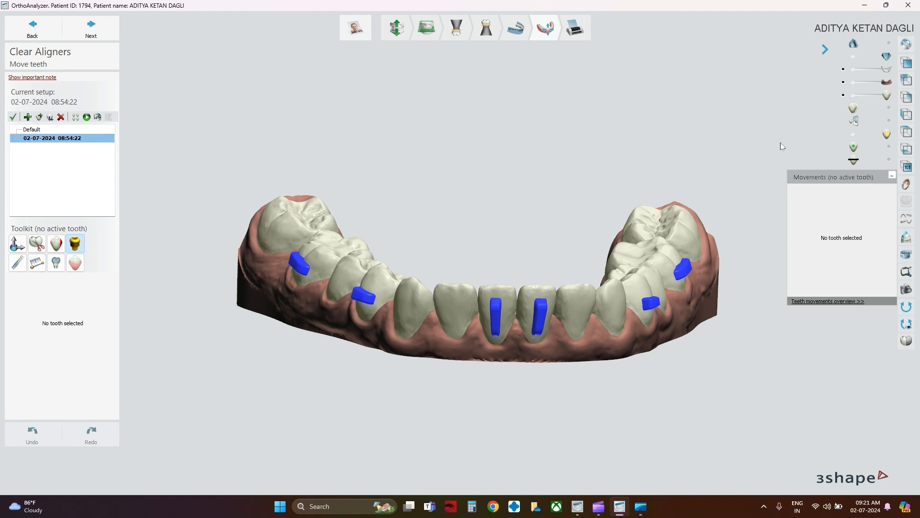
Step: Display the upper arch instead of the lower and briefly overlay the original tooth positions to compare them
left_click(851, 56)
left_click(889, 41)
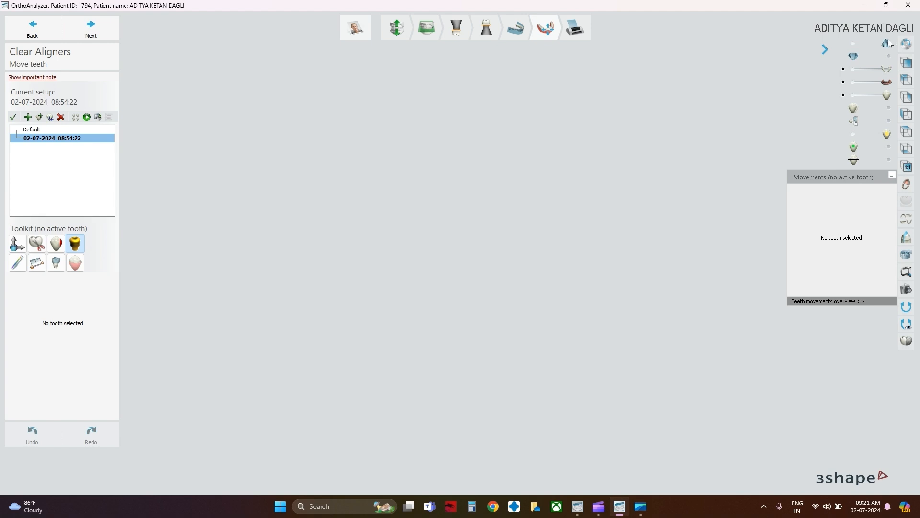
right_click_drag(496, 359, 500, 271)
left_click(886, 104)
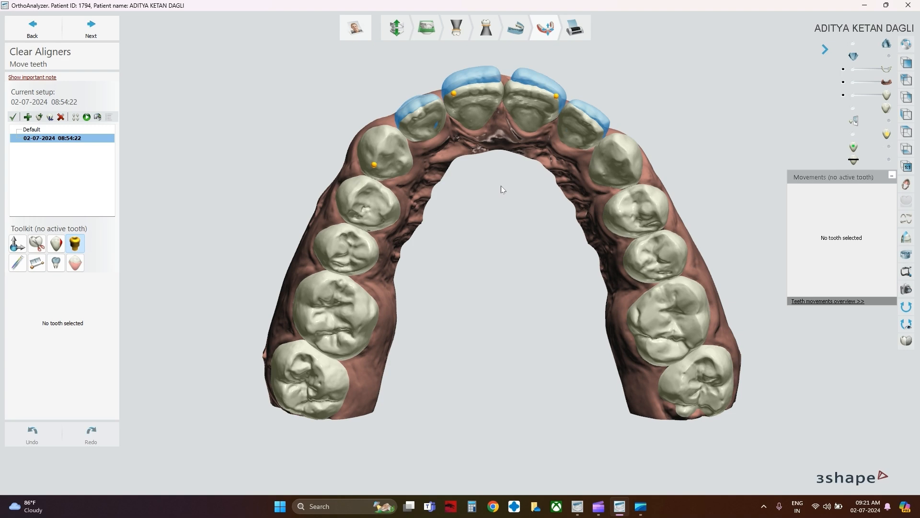
right_click_drag(493, 170, 623, 274)
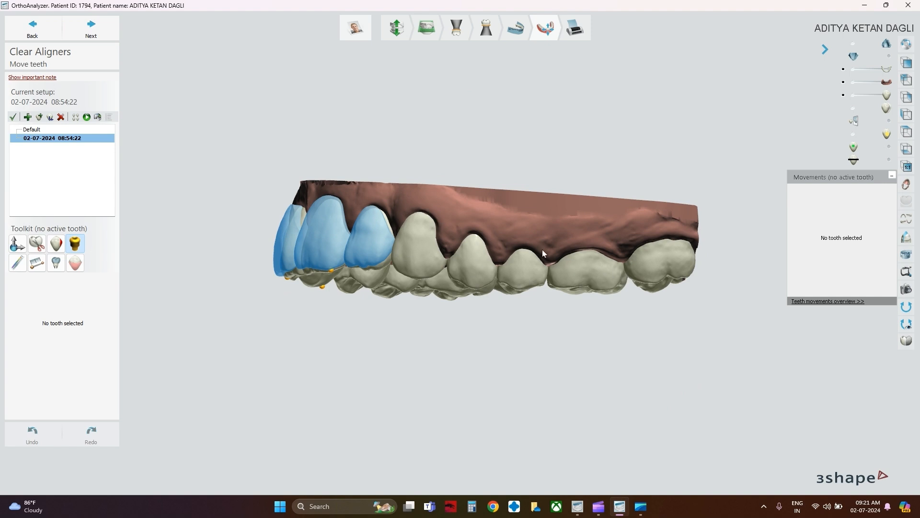
left_click(852, 109)
Step: Place a recbev1 attachment on tooth 24's buccal surface, rotate it level and align it with the tooth surface
left_click(472, 262)
left_click(111, 306)
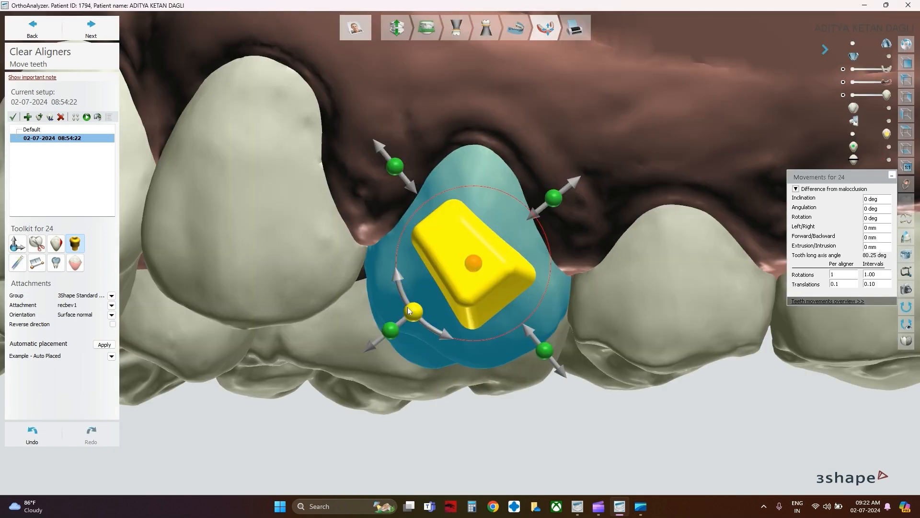
left_click_drag(417, 313, 472, 323)
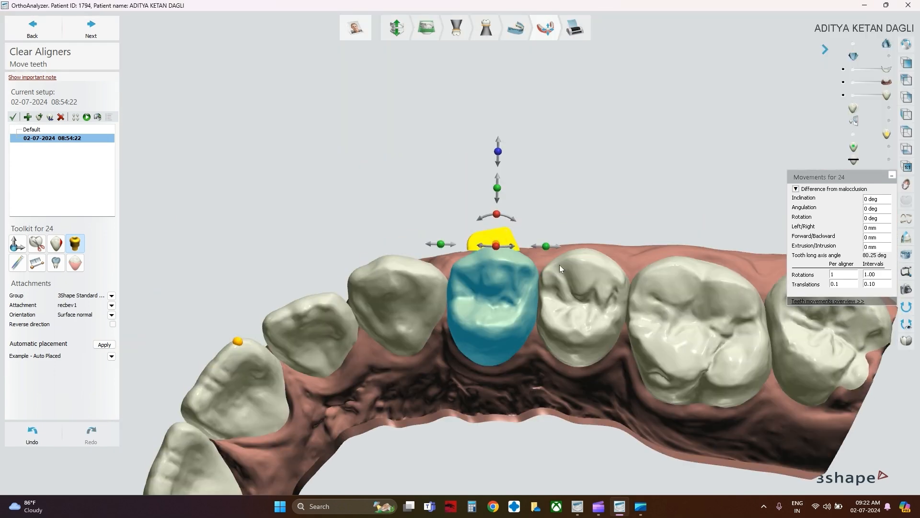
left_click_drag(497, 214, 500, 224)
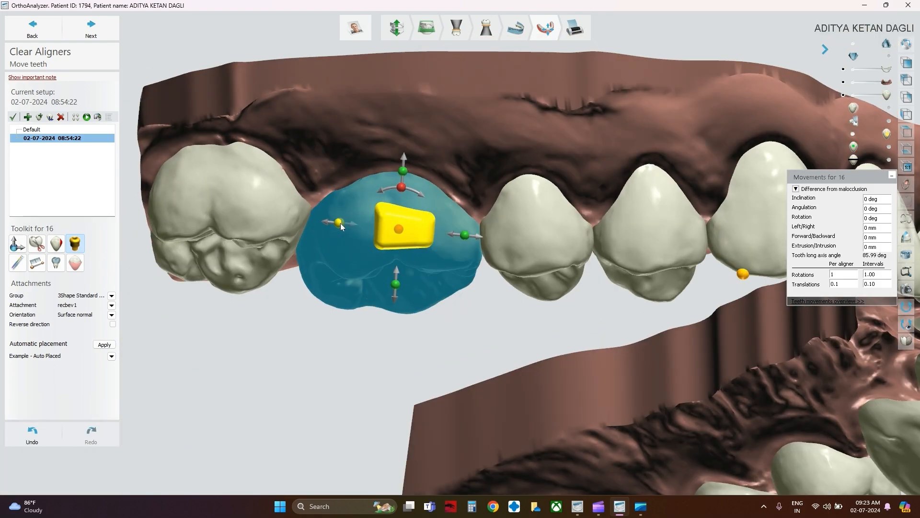
Step: Shape the recbev1 attachment on tooth 16 into a wide horizontal bar and angle it to follow the buccal surface
left_click_drag(402, 218, 390, 229)
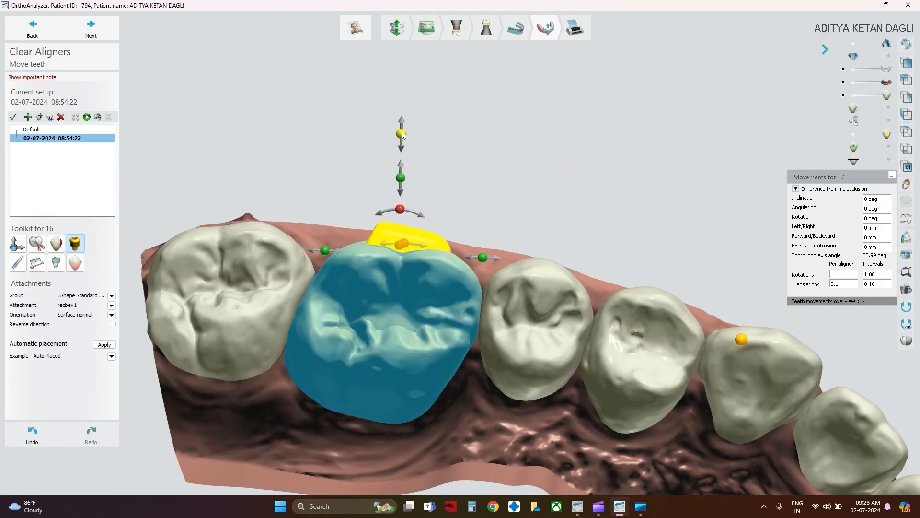
left_click_drag(400, 210, 393, 212)
right_click_drag(464, 134, 445, 246)
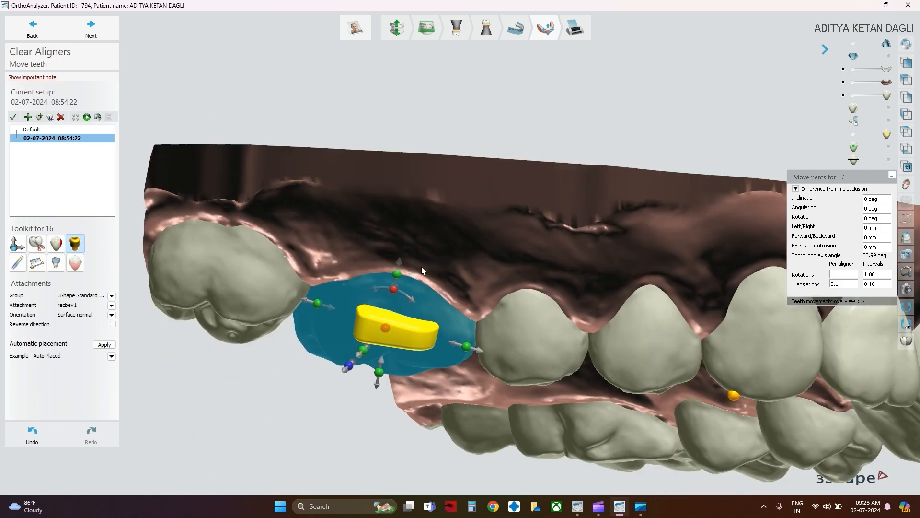
Step: Place a recbev1 attachment on tooth 14's buccal surface and adjust how far it stands out from the tooth
scroll(431, 283, "down", 3)
left_click(491, 299)
scroll(498, 288, "up", 3)
left_click(515, 265)
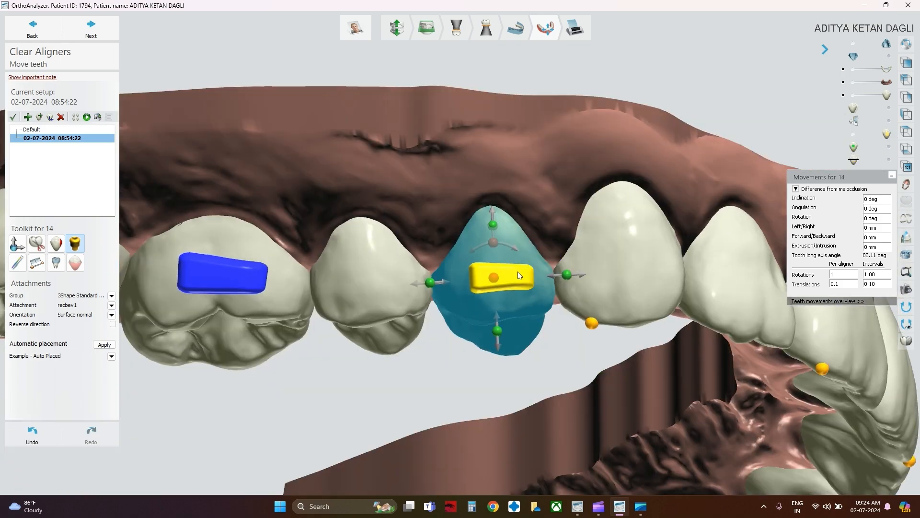
right_click_drag(519, 272, 525, 179)
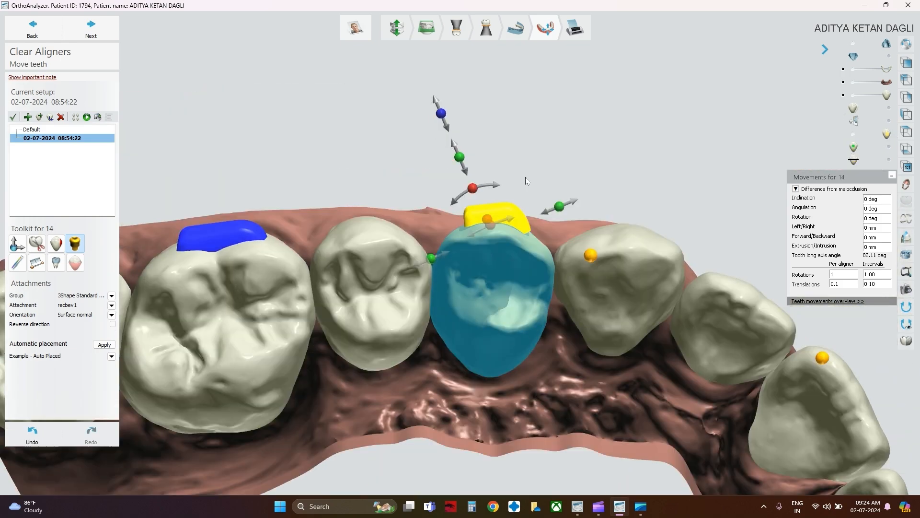
left_click_drag(439, 113, 440, 93)
right_click_drag(489, 158, 506, 221)
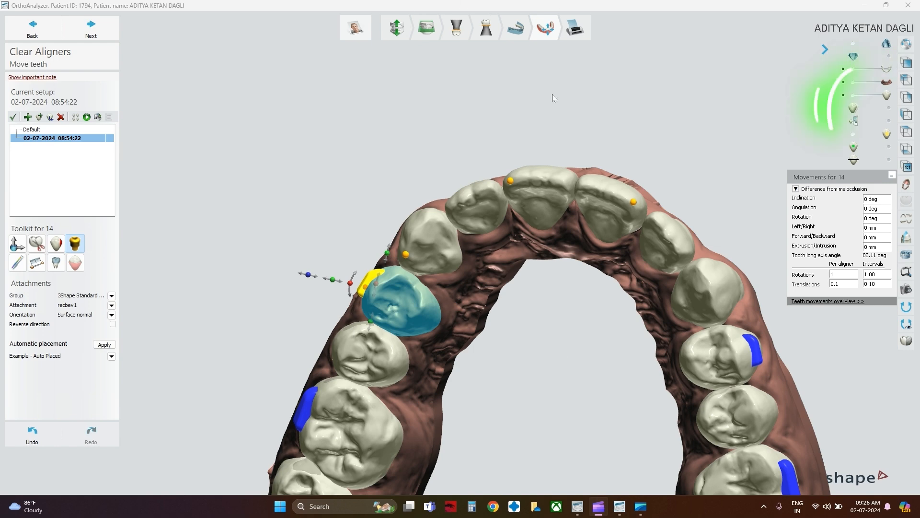
Step: Overlay the original tooth positions, compare the upper anterior teeth from occlusal and front views, and hide the overlay again
right_click_drag(539, 235, 576, 225)
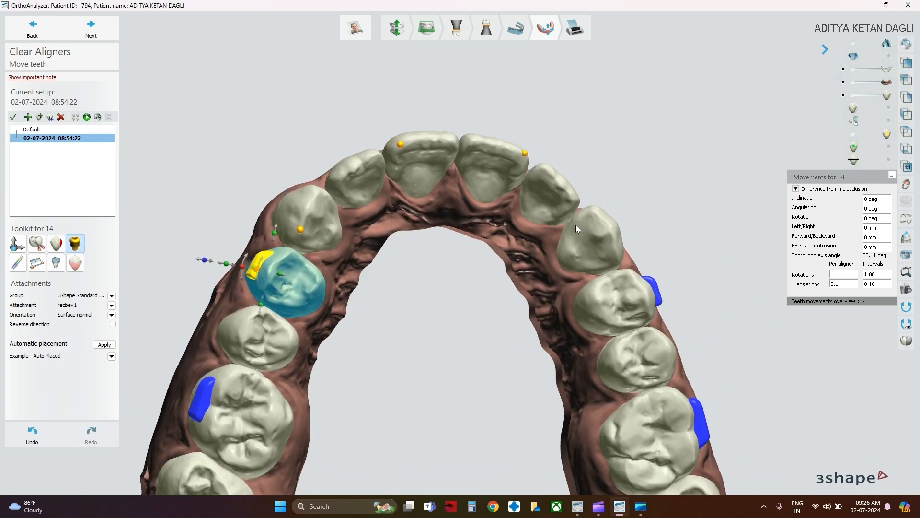
left_click(855, 110)
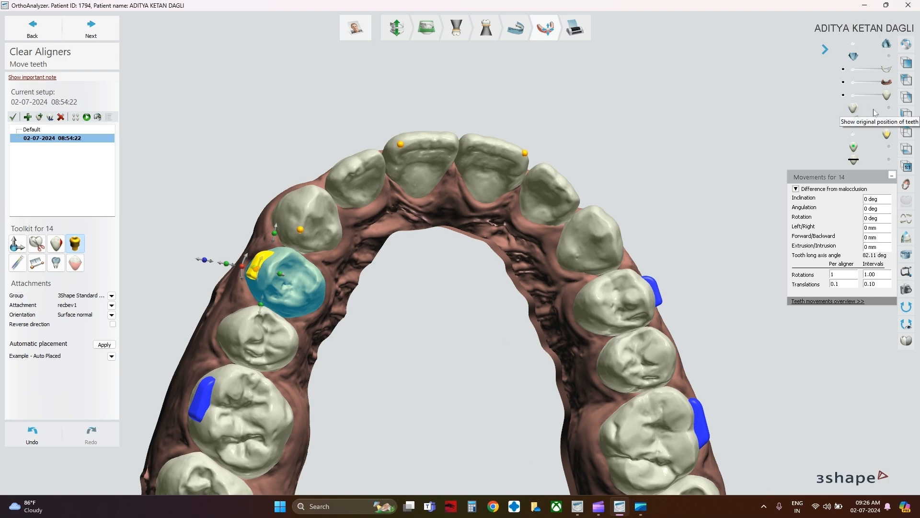
mouse_move(689, 150)
right_mouse_down()
mouse_move(673, 168)
mouse_move(678, 163)
right_mouse_up()
right_click_drag(508, 128, 554, 139)
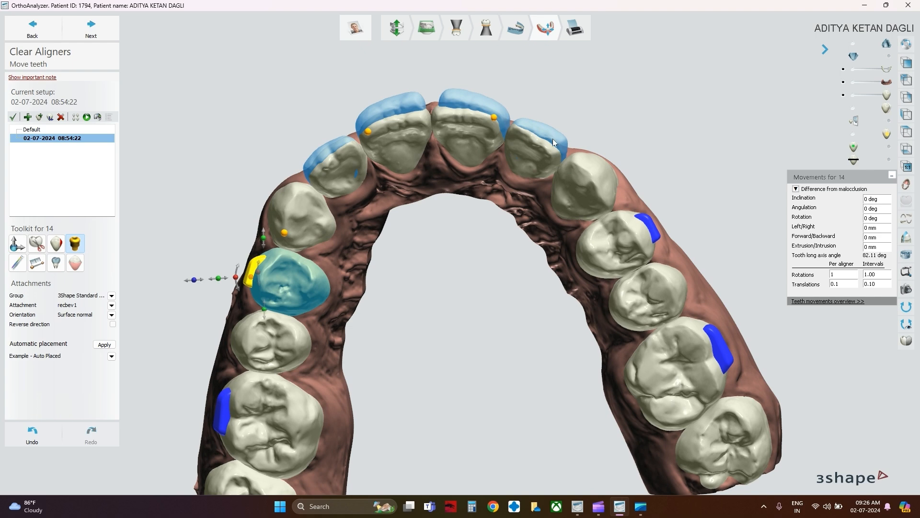
right_click_drag(361, 163, 388, 238)
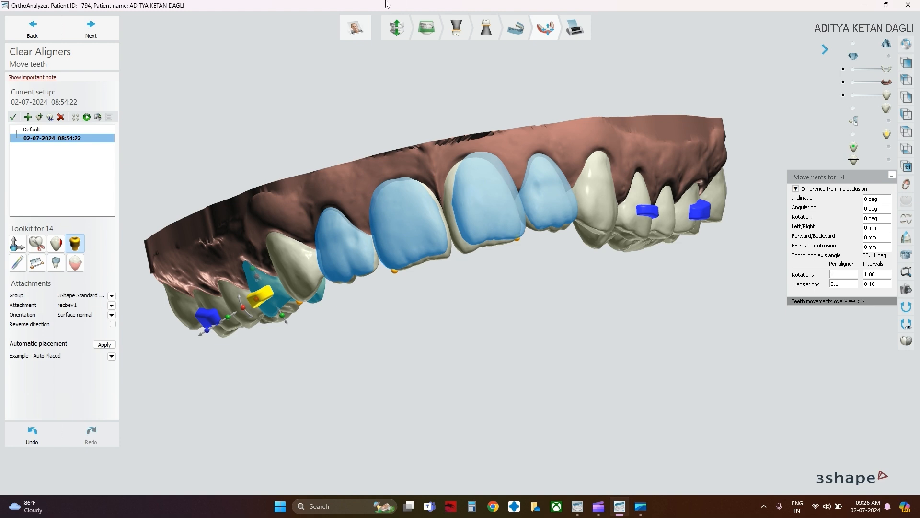
right_click_drag(387, 269, 420, 274)
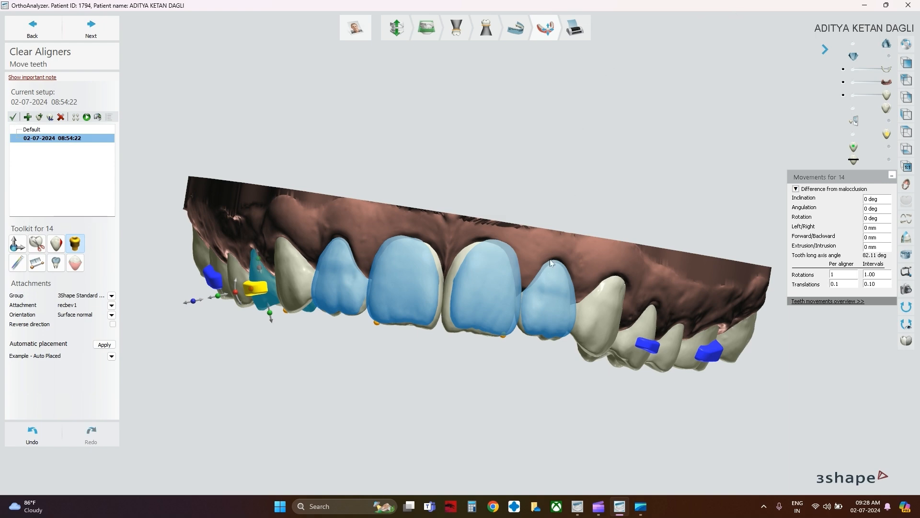
right_click_drag(444, 362, 462, 352)
left_click(852, 110)
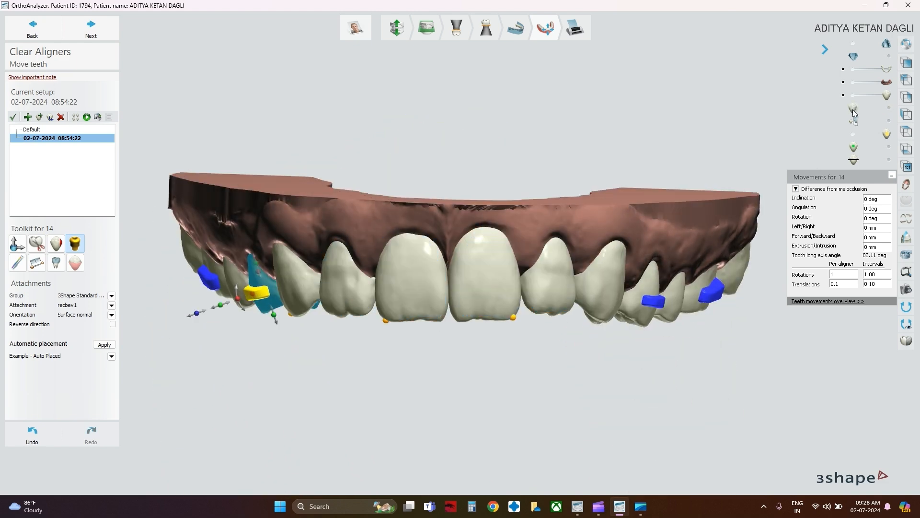
Step: Place a recbev1 attachment on tooth 21's labial surface, rotate it upright and reshape it into a long, narrow vertical bar
right_click_drag(531, 282, 514, 293)
left_click(478, 287)
left_click(490, 288)
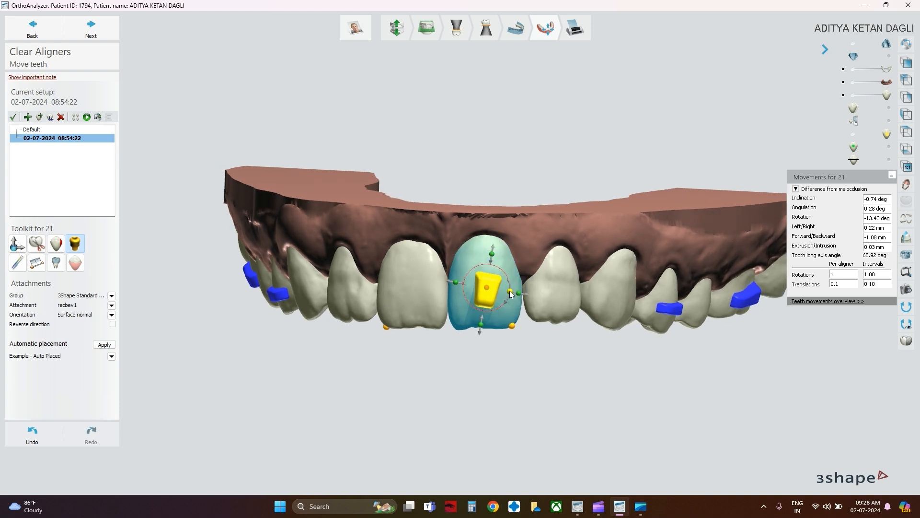
left_click_drag(511, 295, 511, 289)
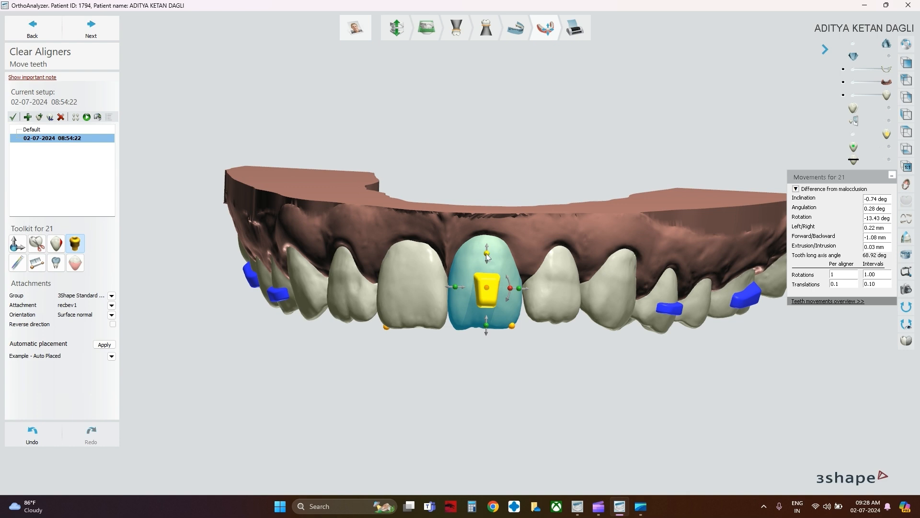
left_click_drag(487, 254, 486, 243)
left_click_drag(486, 288, 458, 283)
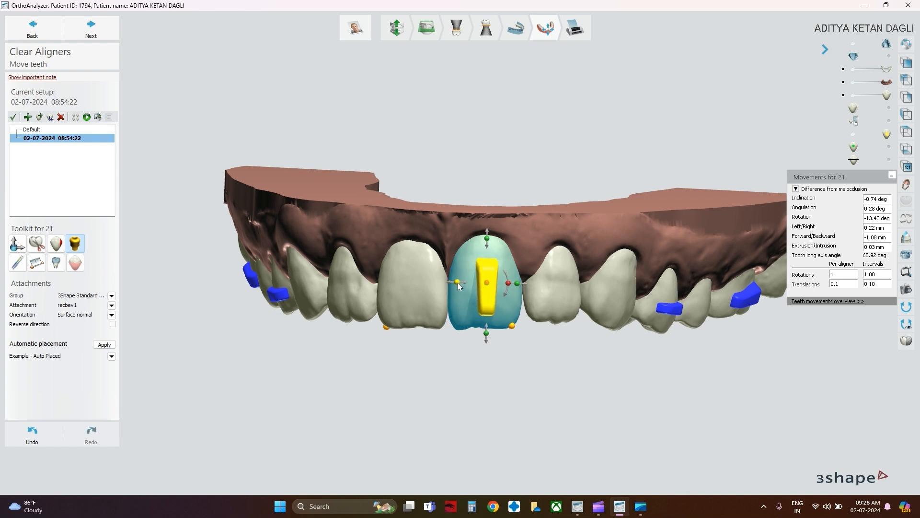
Step: Check the attachment on tooth 21 from the incisal and side views and move it slightly closer to the labial surface
right_click_drag(484, 314, 536, 259)
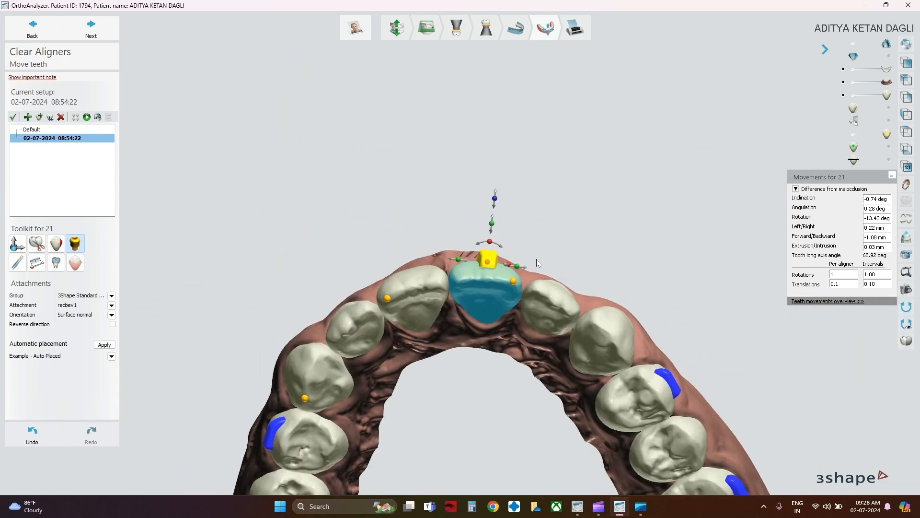
scroll(492, 265, "up", 3)
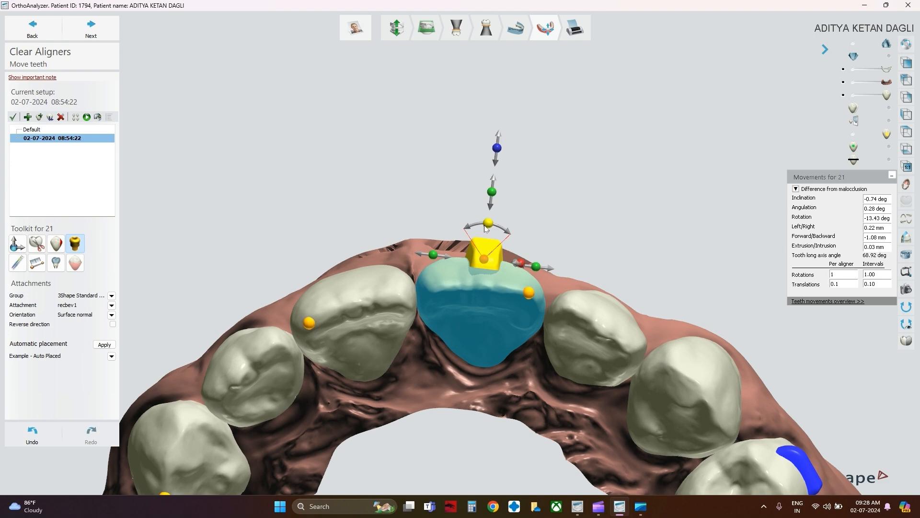
right_click_drag(547, 227, 641, 259)
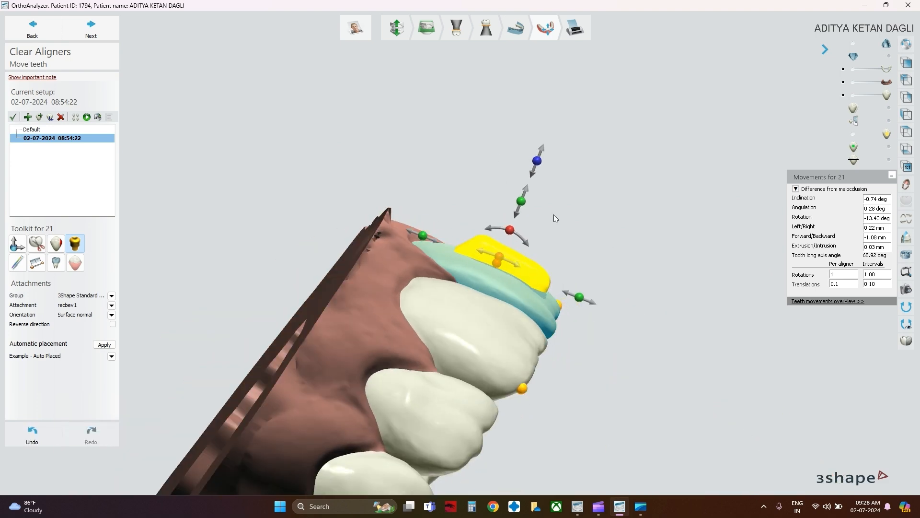
right_click_drag(555, 218, 603, 314)
left_click_drag(625, 345, 620, 345)
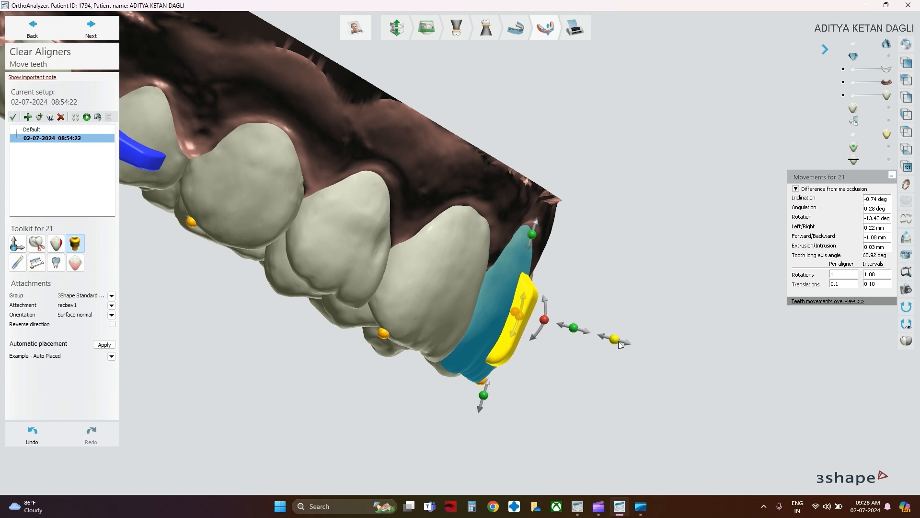
right_click_drag(620, 345, 462, 342)
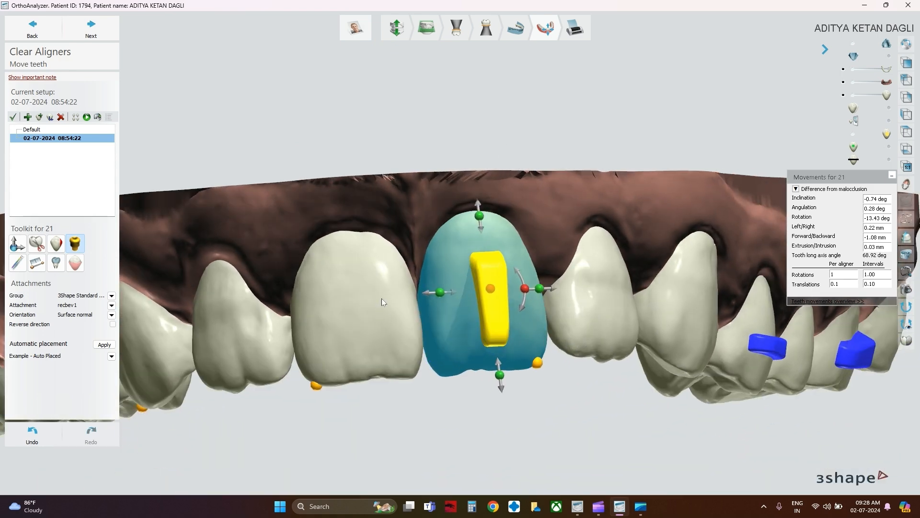
Step: Place a recbev1 attachment at the middle of tooth 11's labial surface
right_click_drag(382, 299, 438, 232, "ctrl")
left_click(413, 250)
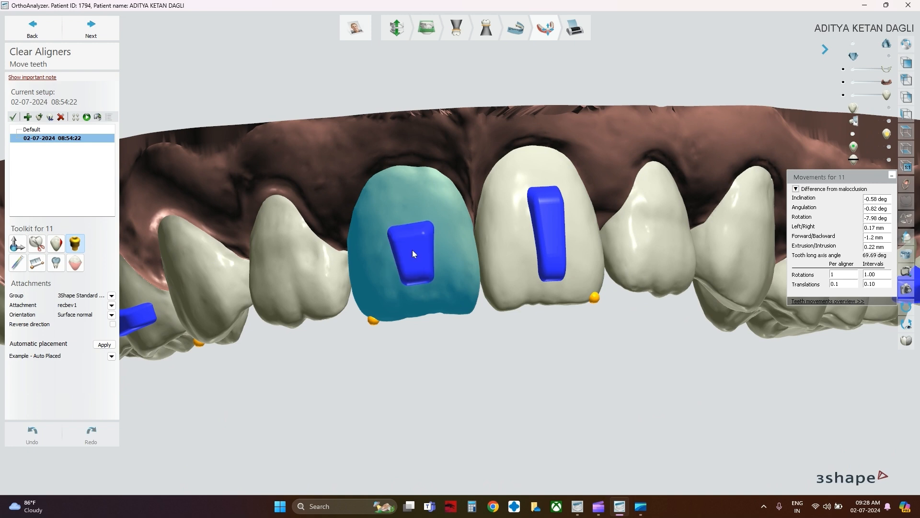
left_click_drag(412, 253, 410, 249)
left_click(407, 246)
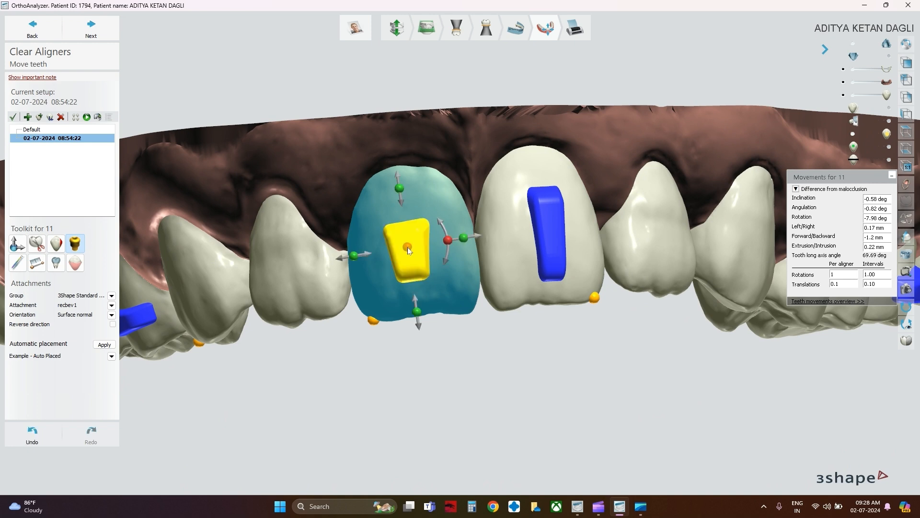
Step: Lengthen and slightly narrow the attachment on tooth 11 into a vertical bar similar to the one on tooth 21
right_click(420, 259)
right_click_drag(463, 328, 482, 335)
left_click_drag(402, 188, 399, 171)
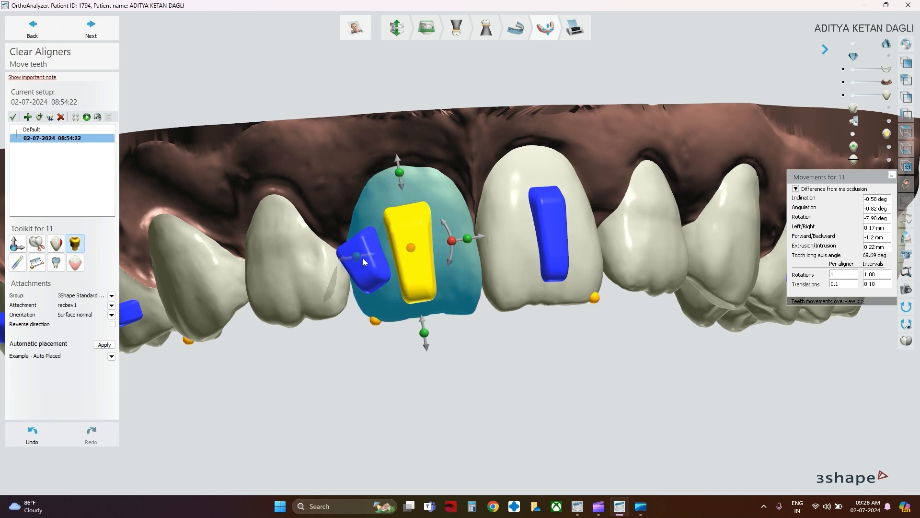
left_click_drag(358, 256, 361, 257)
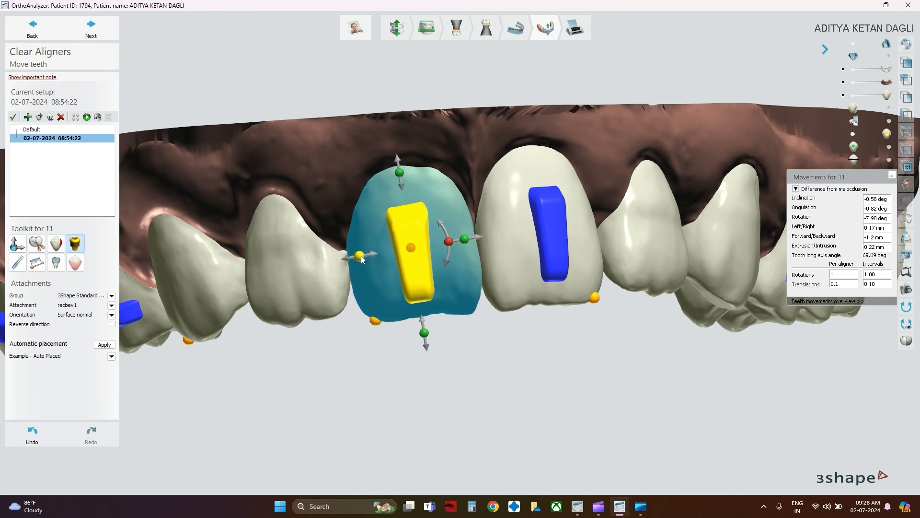
right_click_drag(401, 303, 505, 346)
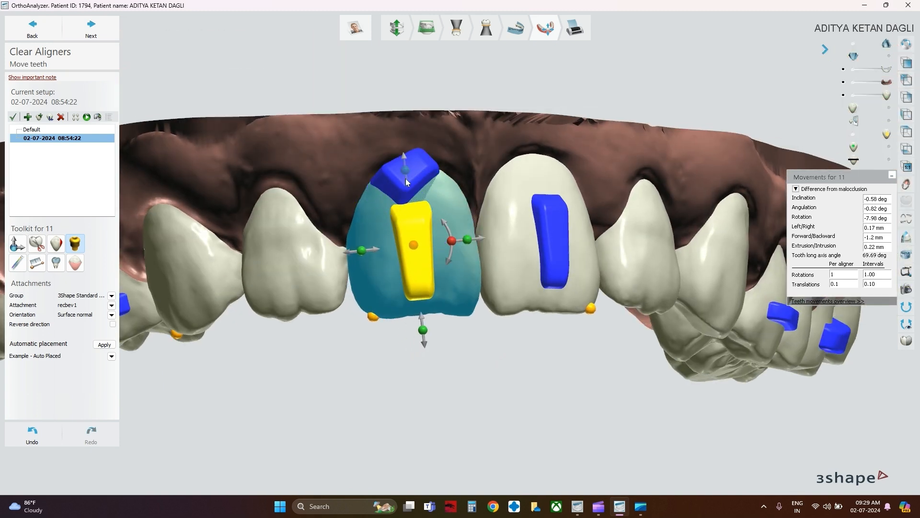
left_click_drag(405, 170, 405, 166)
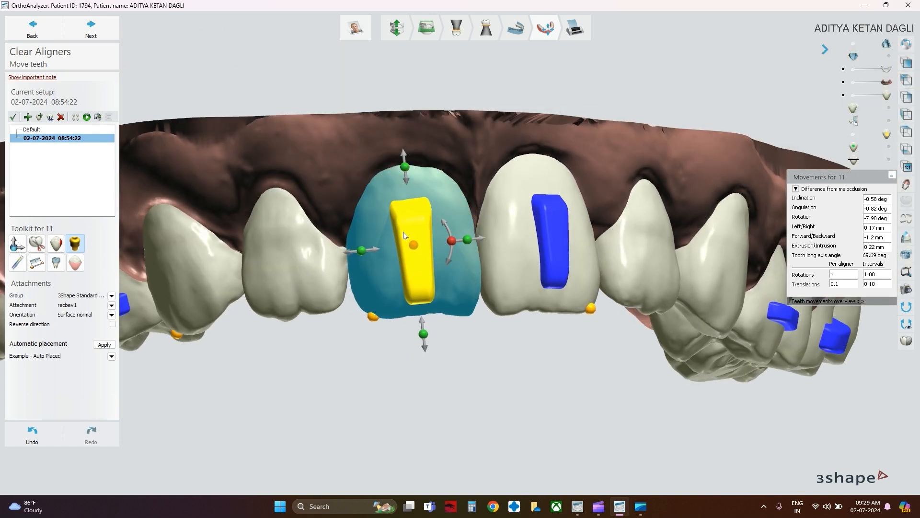
Step: Shift the attachment on tooth 11 slightly gingivally, then adjust its thickness, depth and tilt against the labial surface
left_click_drag(413, 243, 413, 238)
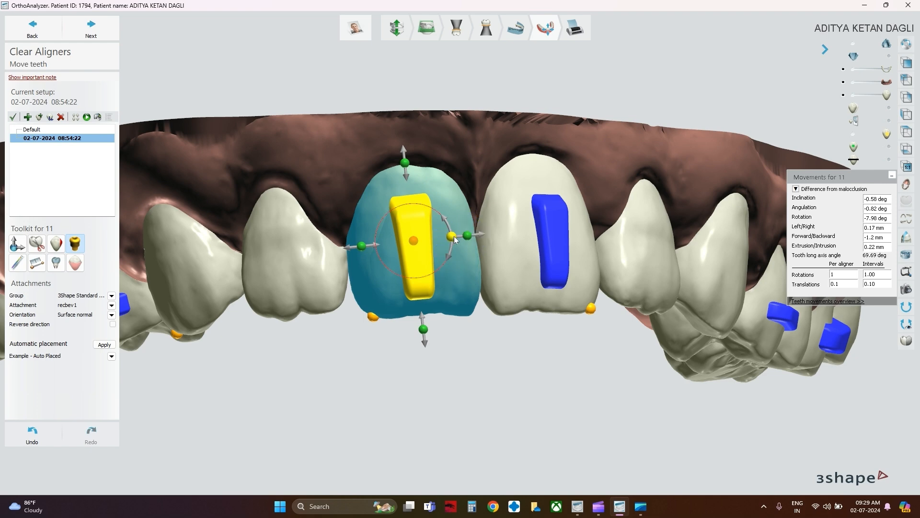
right_click_drag(481, 334, 539, 263)
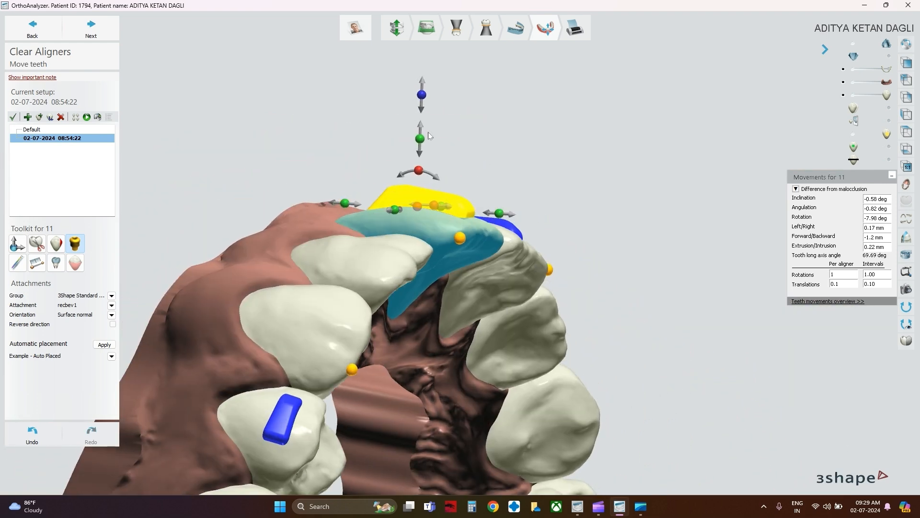
left_click_drag(422, 136, 422, 132)
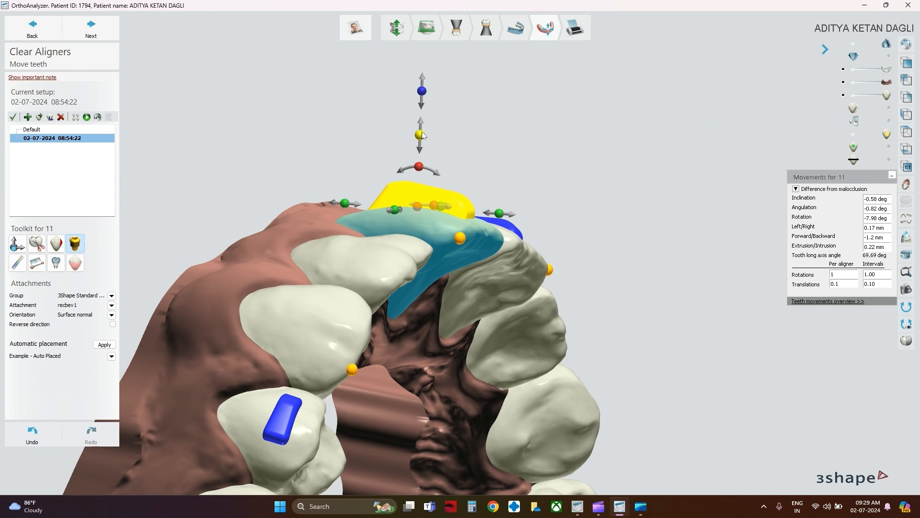
left_click_drag(420, 92, 421, 98)
right_click_drag(422, 98, 505, 120)
left_click_drag(435, 179, 432, 180)
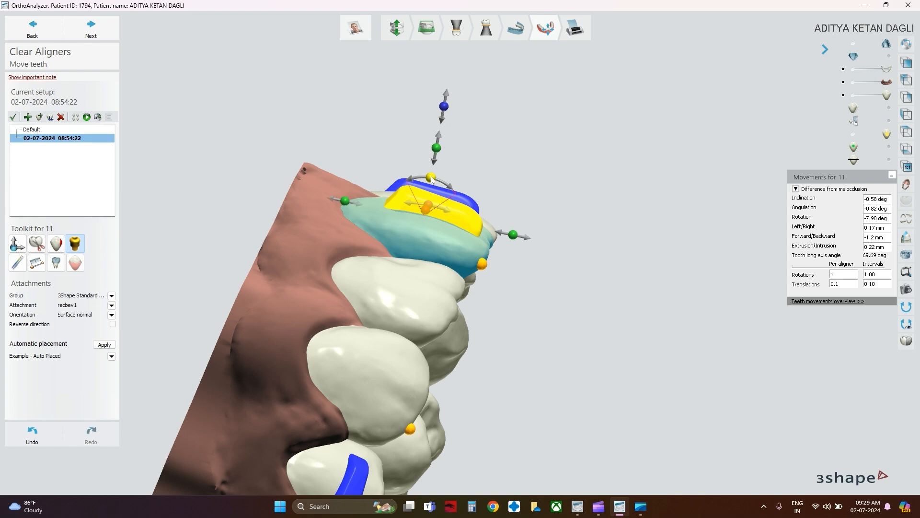
Step: Nudge the attachment on tooth 11 slightly further gingivally and check its fit from the incisal, side and front views
right_click_drag(433, 180, 508, 275)
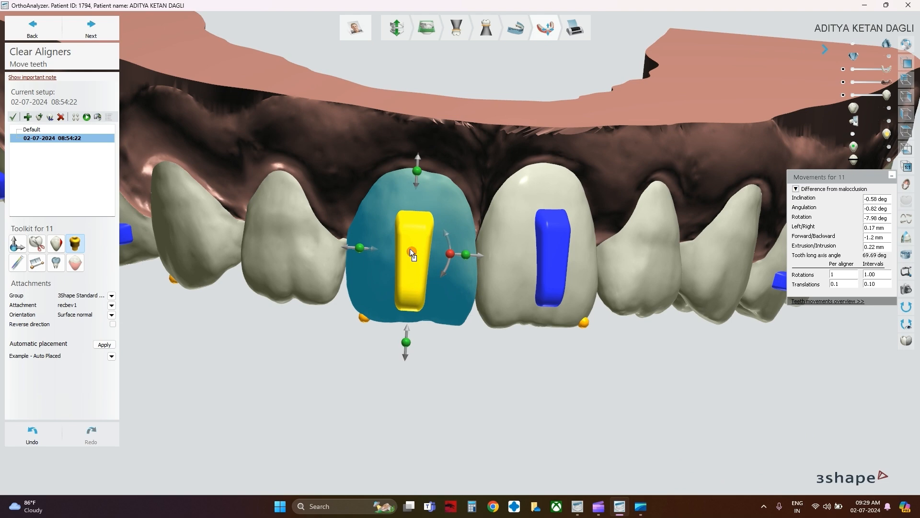
left_click_drag(411, 249, 411, 247)
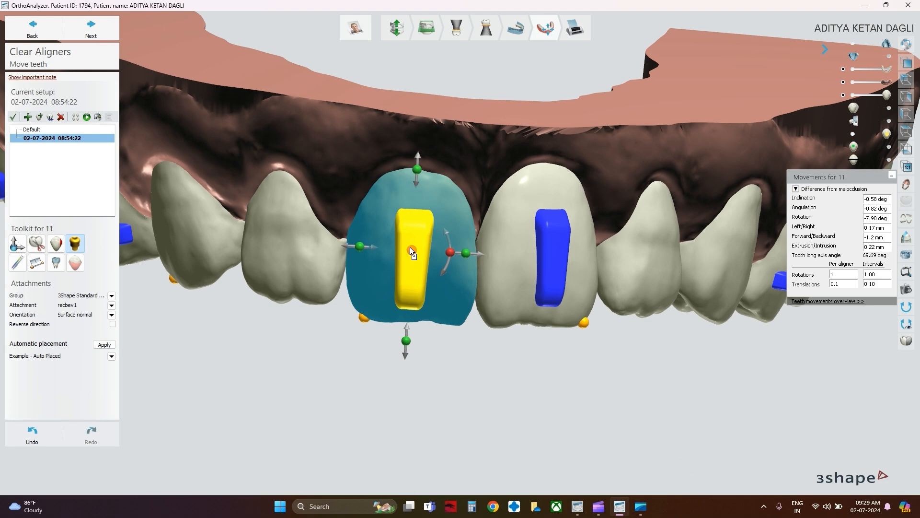
right_click_drag(464, 317, 432, 193)
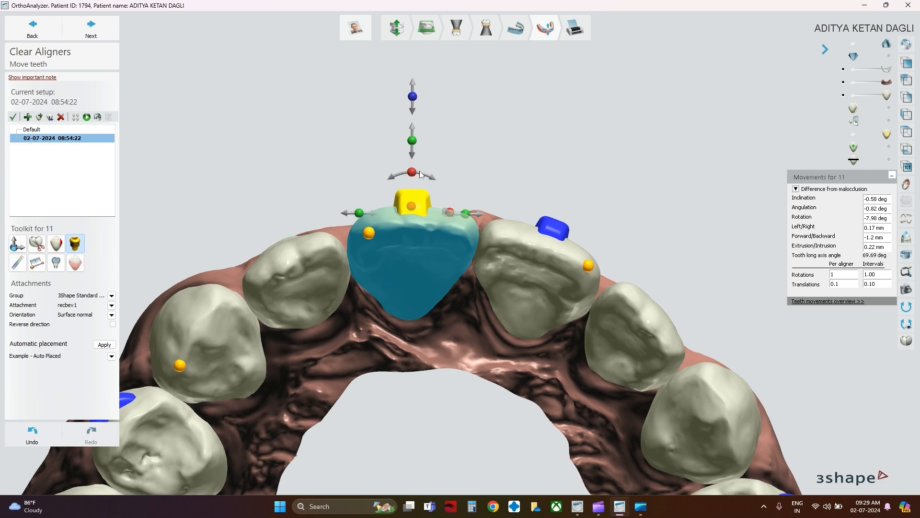
right_click_drag(412, 176, 349, 151)
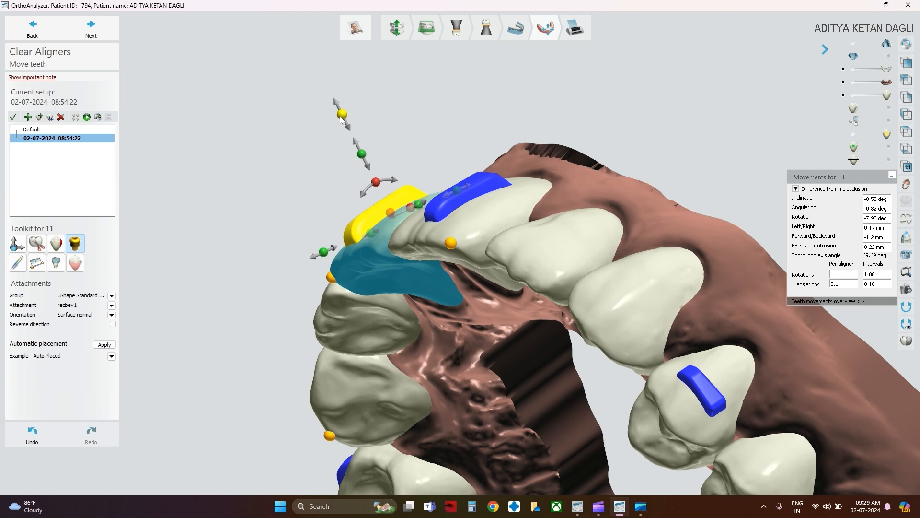
right_click_drag(342, 119, 491, 218)
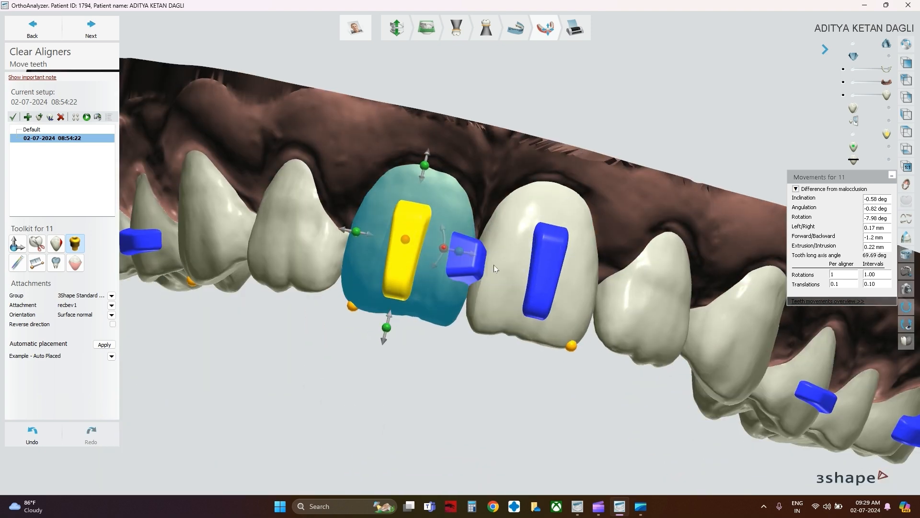
scroll(497, 375, "down", 3)
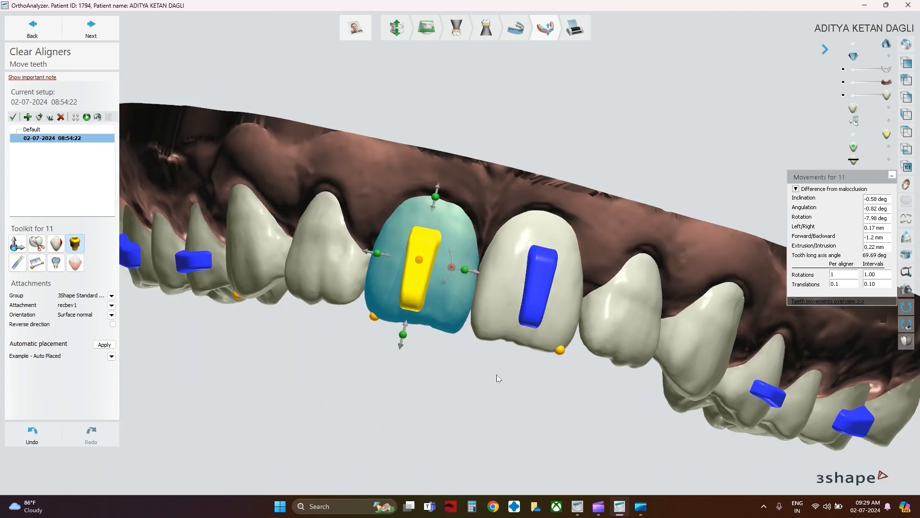
Step: Place a recbev1 attachment at the middle of tooth 22's labial surface and rotate it upright
middle_click_drag(591, 316, 553, 265)
right_click_drag(616, 311, 588, 308)
left_click(565, 251)
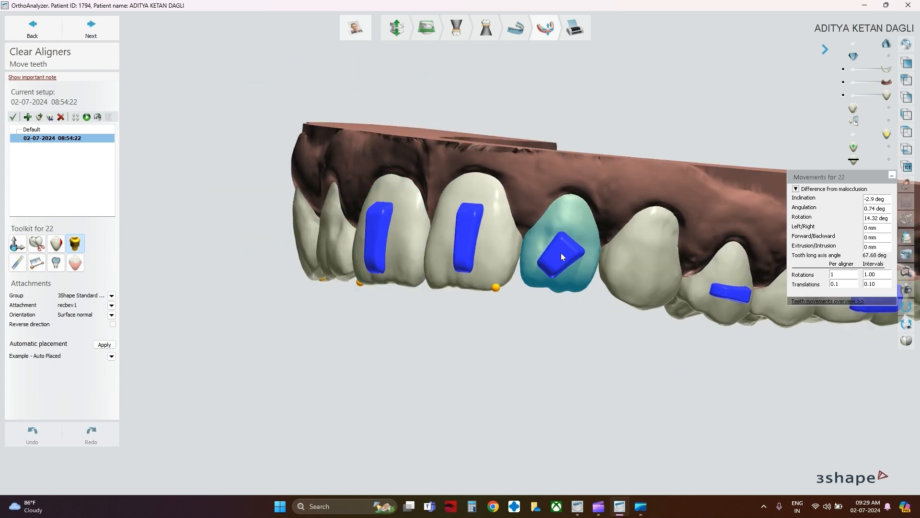
left_click(568, 251)
left_click(584, 271)
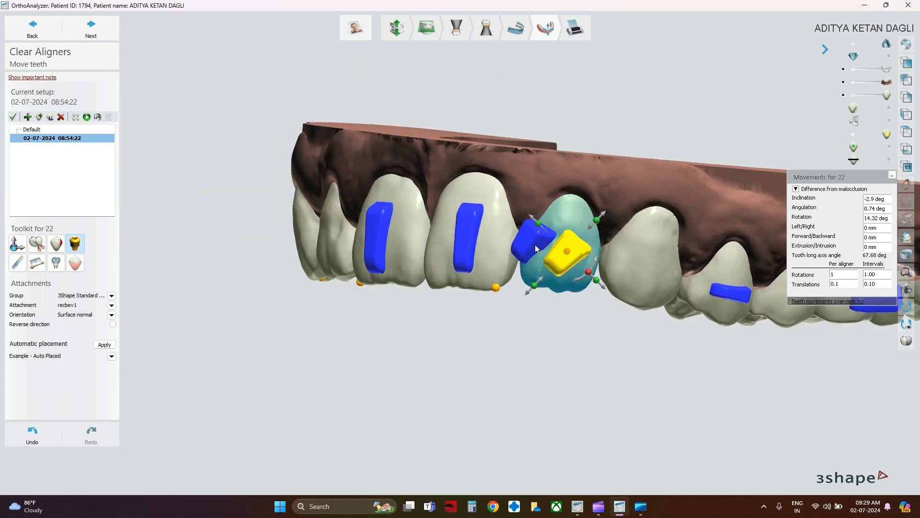
left_click_drag(586, 272, 530, 240)
Step: Tilt the attachment on tooth 22 to follow the labial surface and move it slightly closer to the tooth
right_click_drag(531, 241, 575, 207)
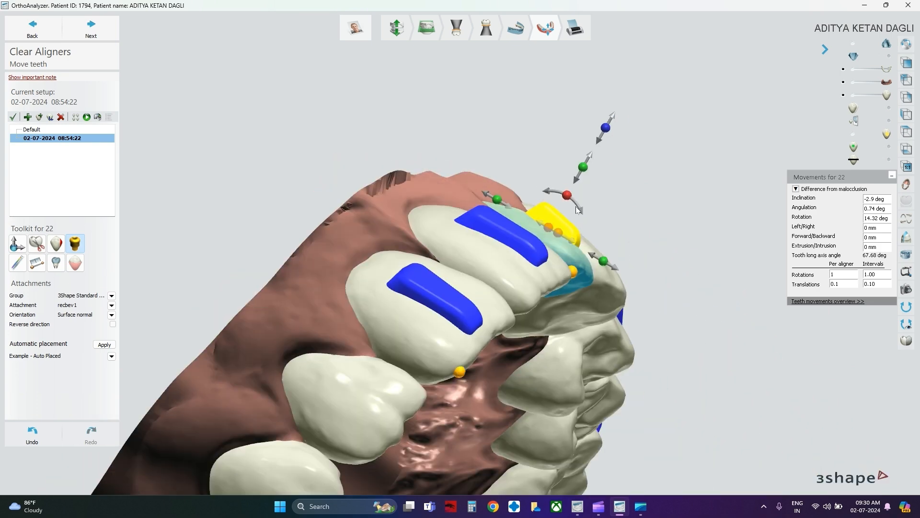
left_click_drag(570, 202, 565, 201)
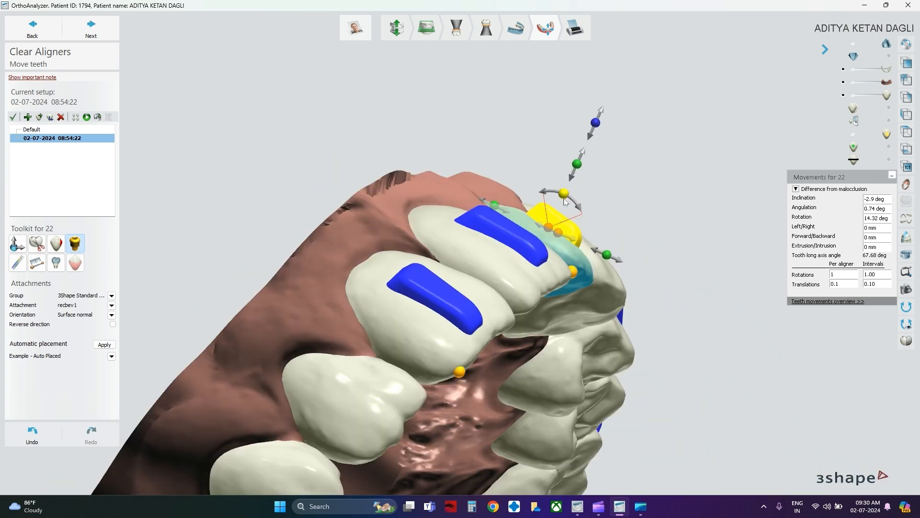
right_click_drag(570, 205, 621, 244)
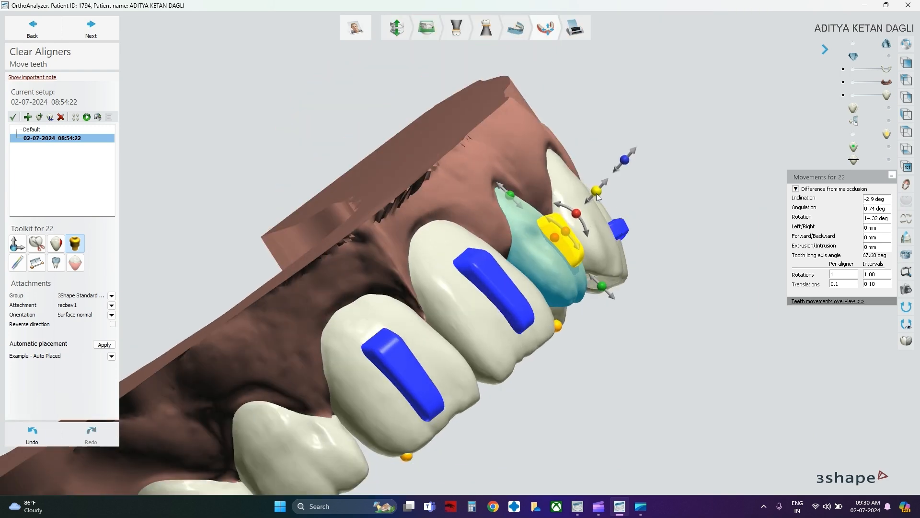
left_click_drag(624, 162, 623, 165)
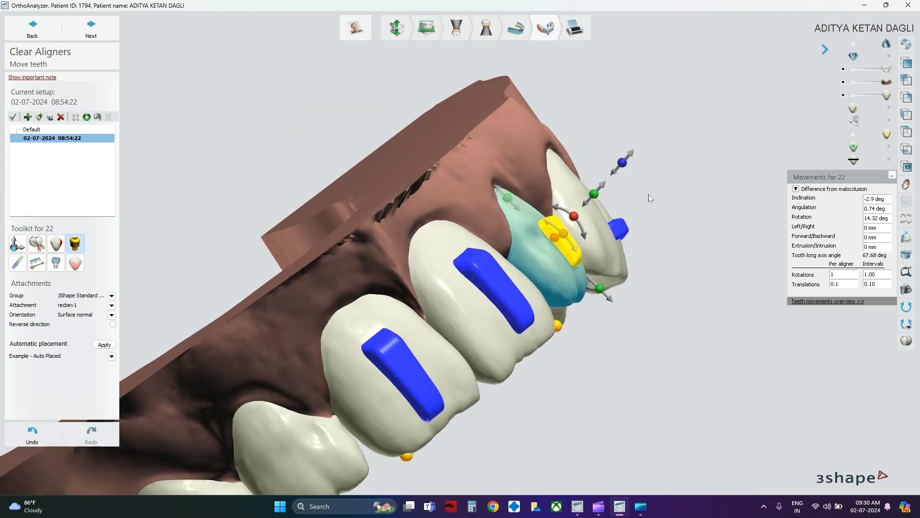
right_click_drag(650, 197, 589, 240)
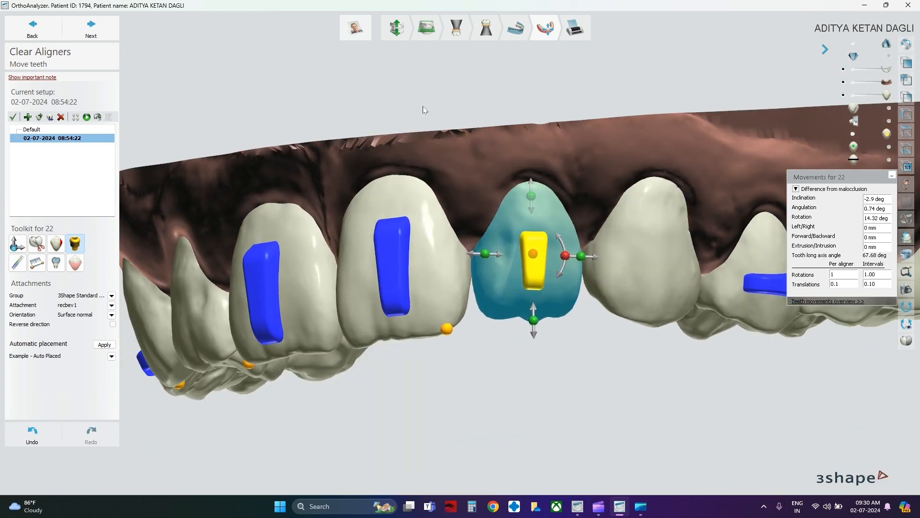
Step: Place a recbev1 attachment on tooth 12's labial surface, rotate it upright and narrow it slightly
right_click_drag(423, 105, 543, 138)
left_click(374, 250)
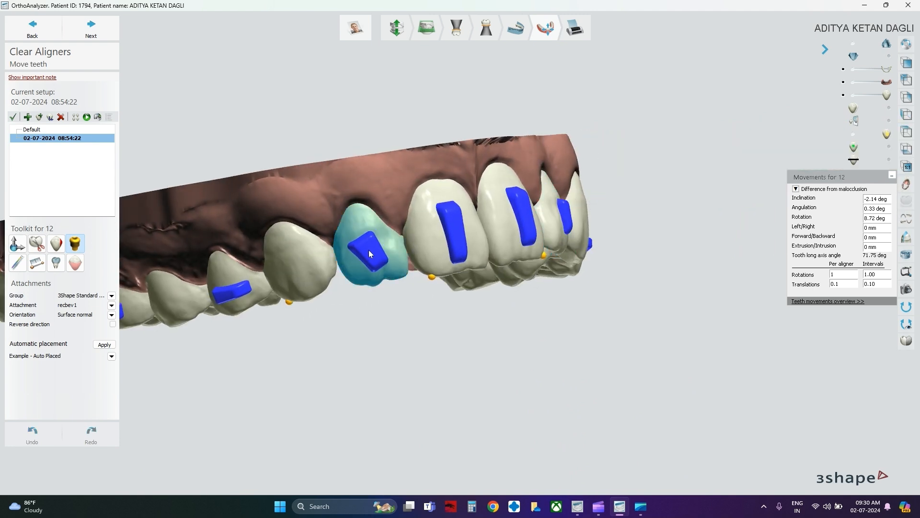
left_click(370, 253)
scroll(363, 264, "up", 3)
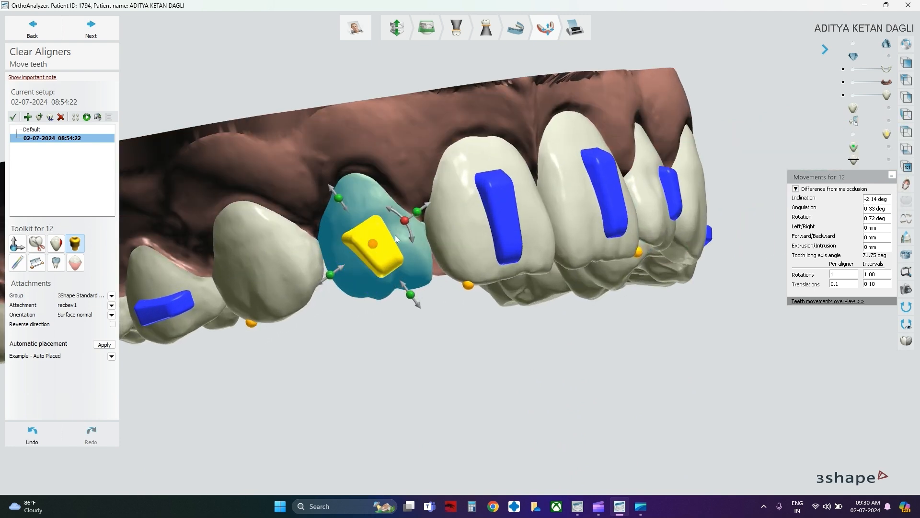
left_click_drag(406, 237, 407, 238)
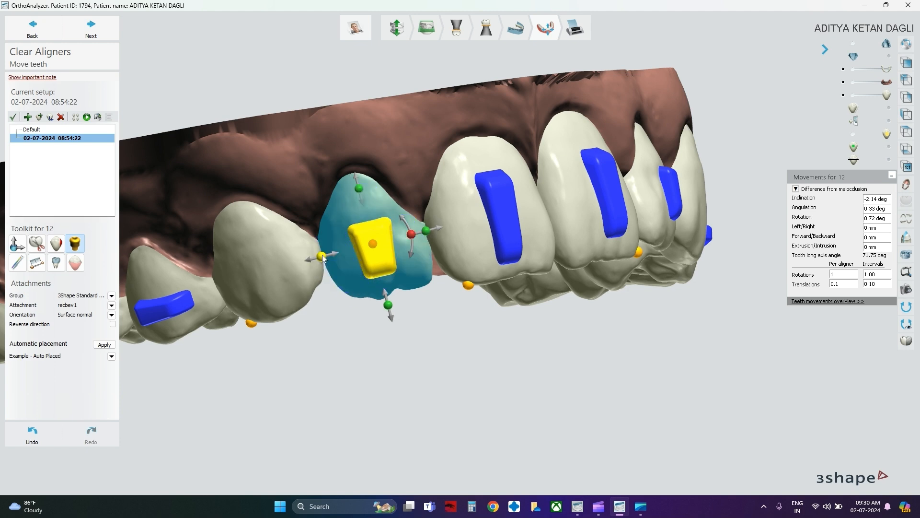
left_click_drag(322, 256, 329, 258)
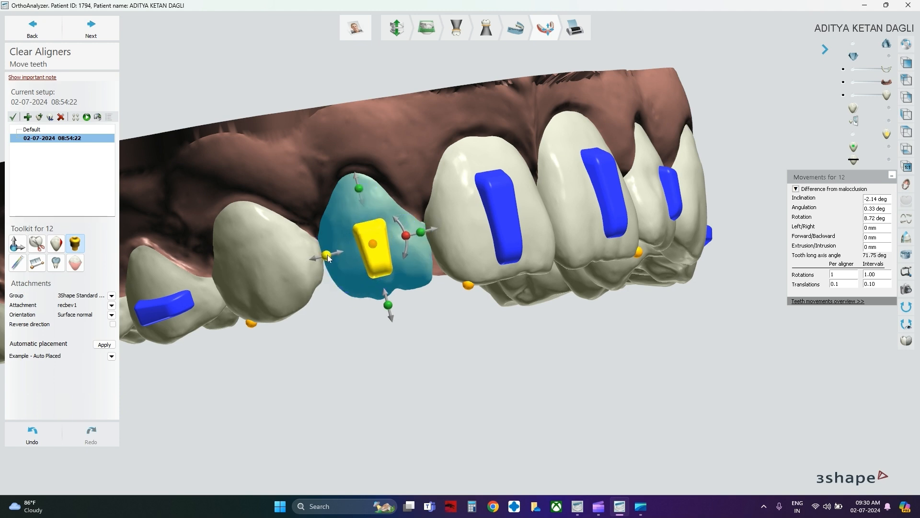
Step: Move the attachment on tooth 12 closer to the labial surface, then fine-tune its tilt and upright rotation
right_click_drag(462, 356, 490, 215)
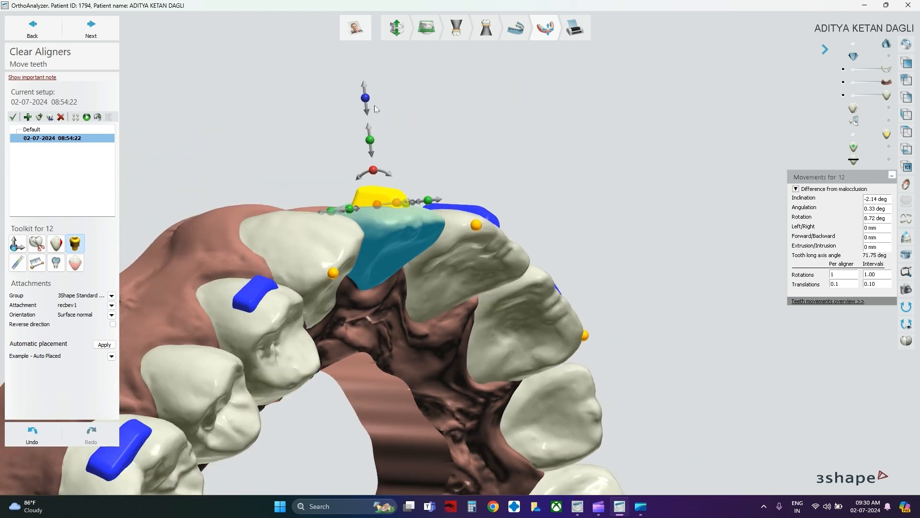
left_click_drag(364, 100, 365, 104)
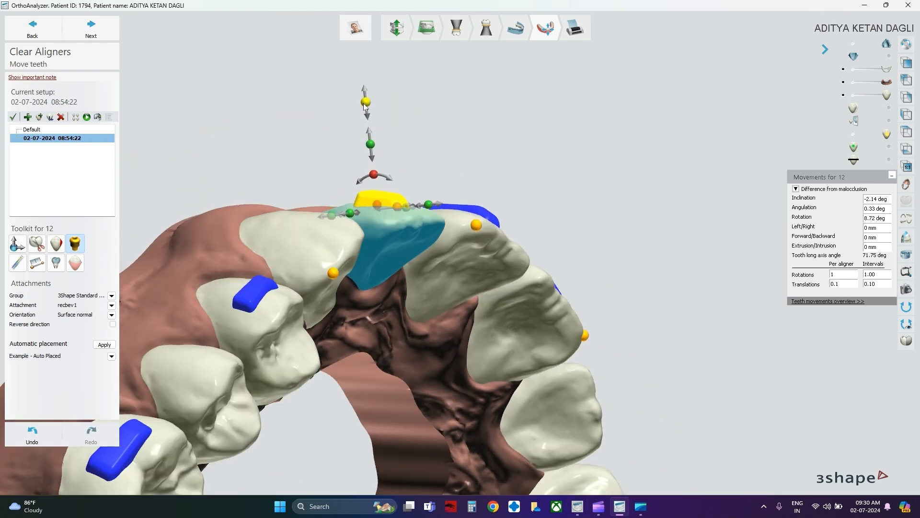
left_click_drag(374, 175, 371, 176)
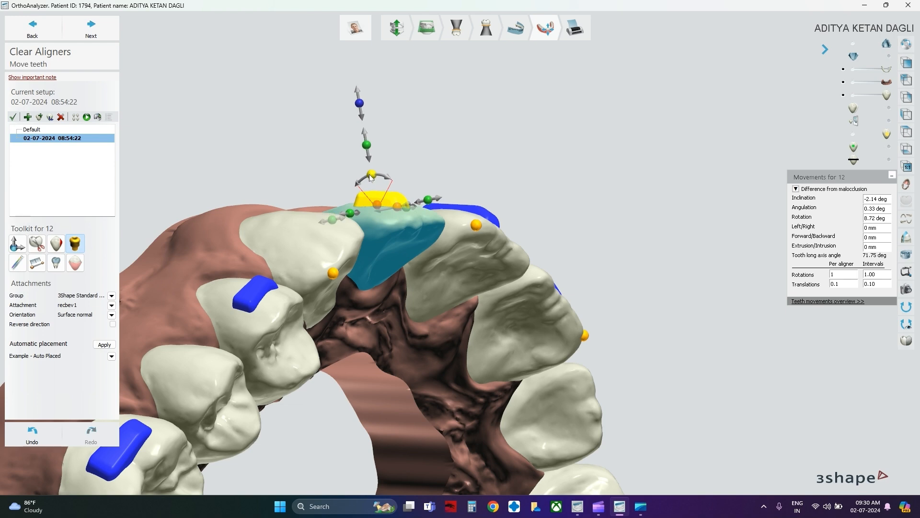
right_click_drag(455, 155, 416, 239)
left_click_drag(406, 244, 405, 241)
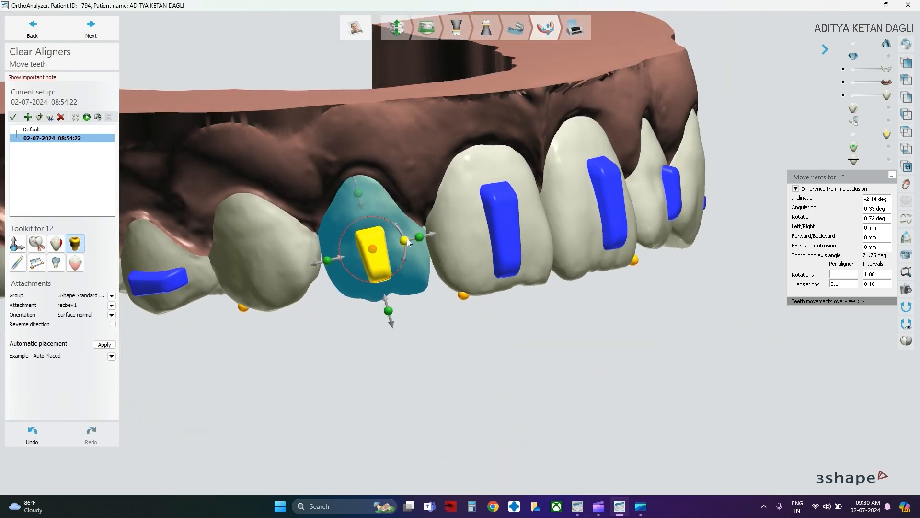
right_click_drag(437, 314, 404, 194)
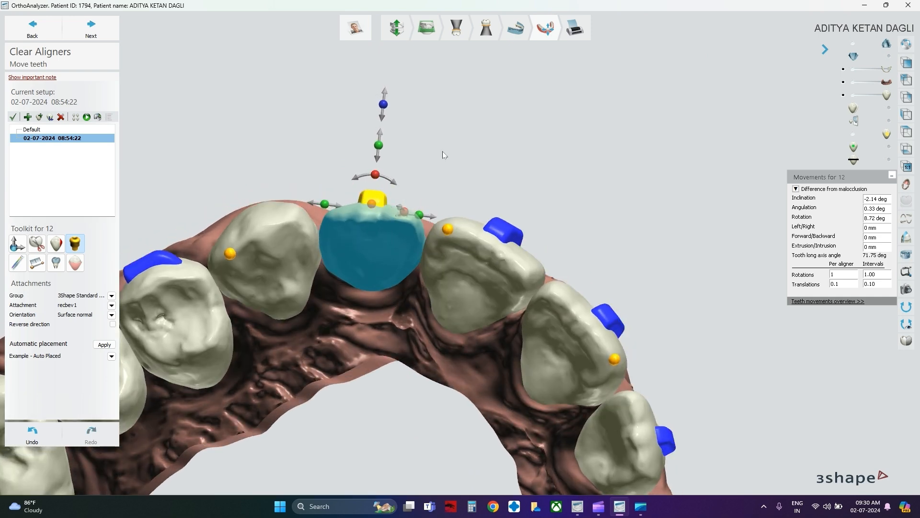
Step: Examine the placement of all upper attachments from the front, both sides and the occlusal view with no tooth selected
right_click_drag(442, 151, 540, 300)
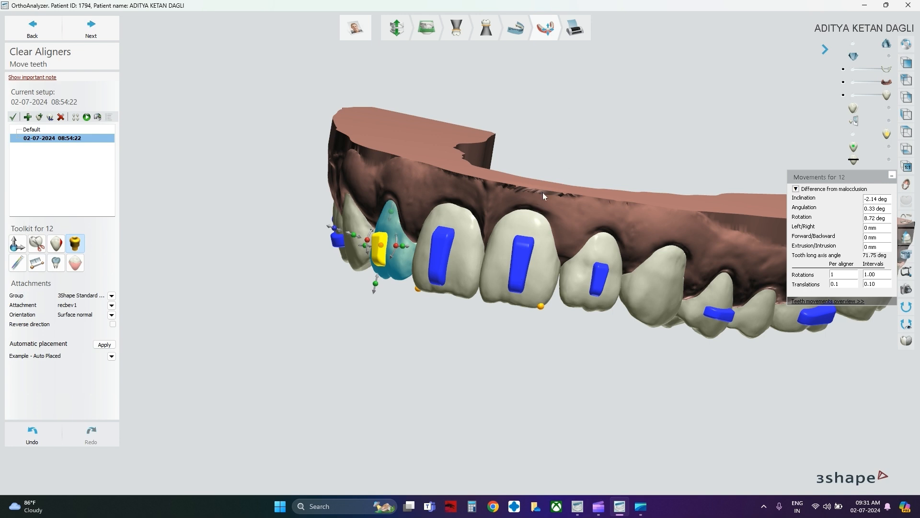
scroll(433, 302, "down", 3)
right_click_drag(465, 342, 498, 347)
left_click(498, 347)
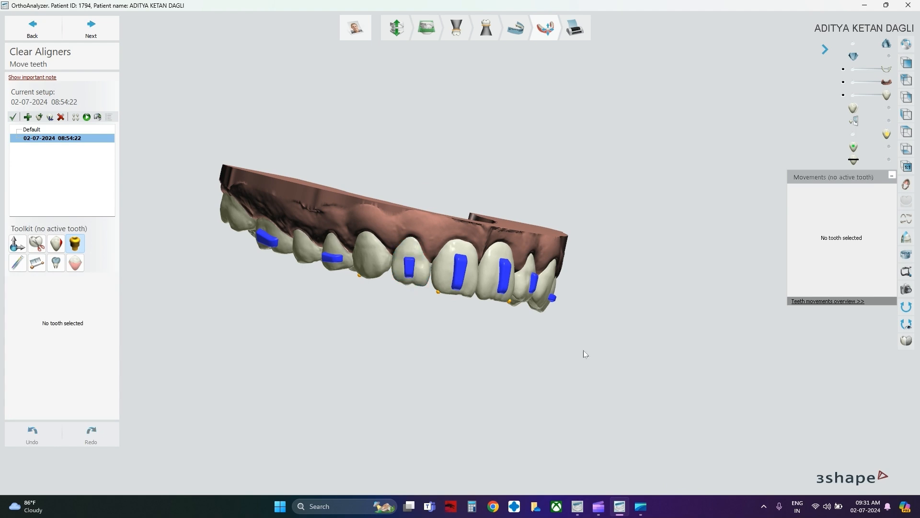
right_click_drag(585, 355, 565, 353)
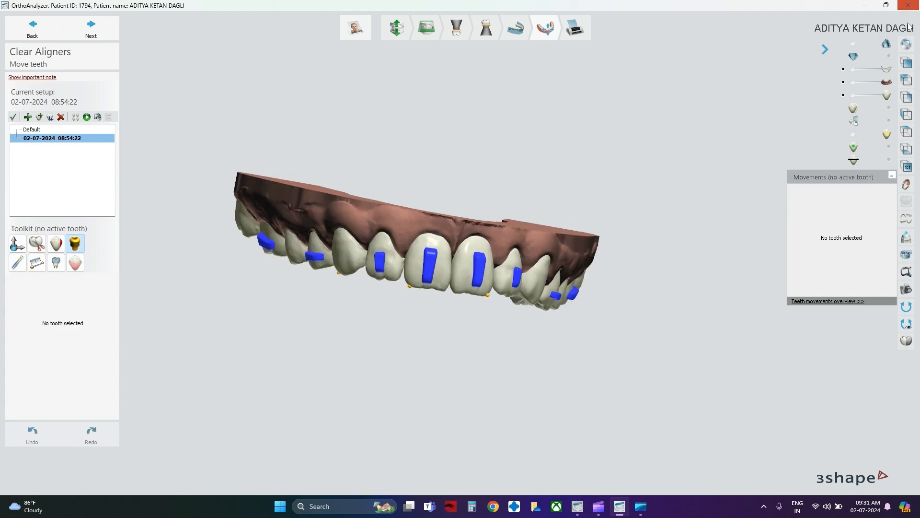
left_click(906, 44)
right_click_drag(610, 336, 594, 325)
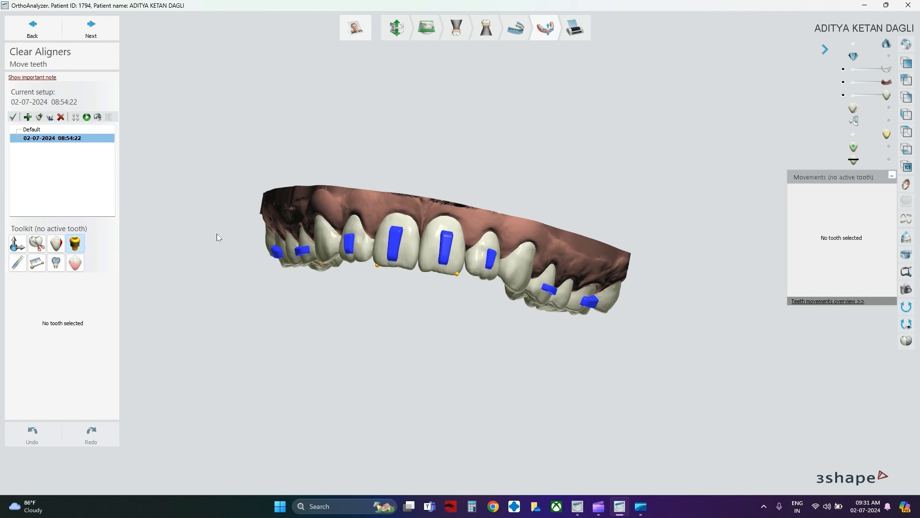
right_click_drag(370, 243, 432, 201)
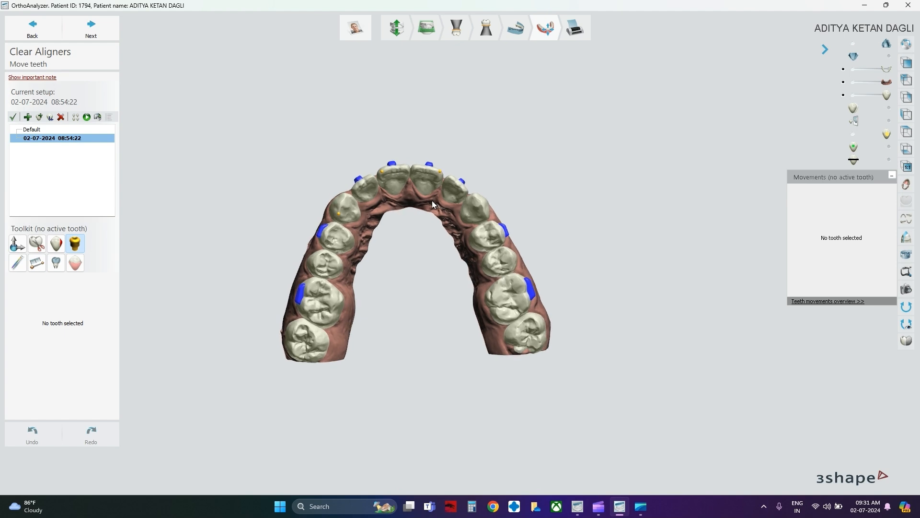
right_click_drag(361, 202, 482, 213)
scroll(436, 194, "up", 3)
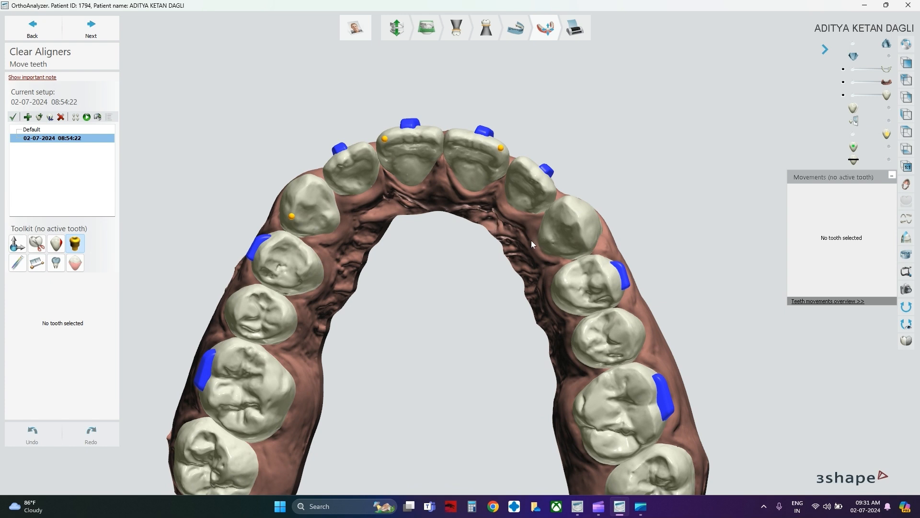
Step: Check tooth 22's movement values with the movement tool from the occlusal view, and leave no tooth selected
right_click_drag(546, 235, 553, 215)
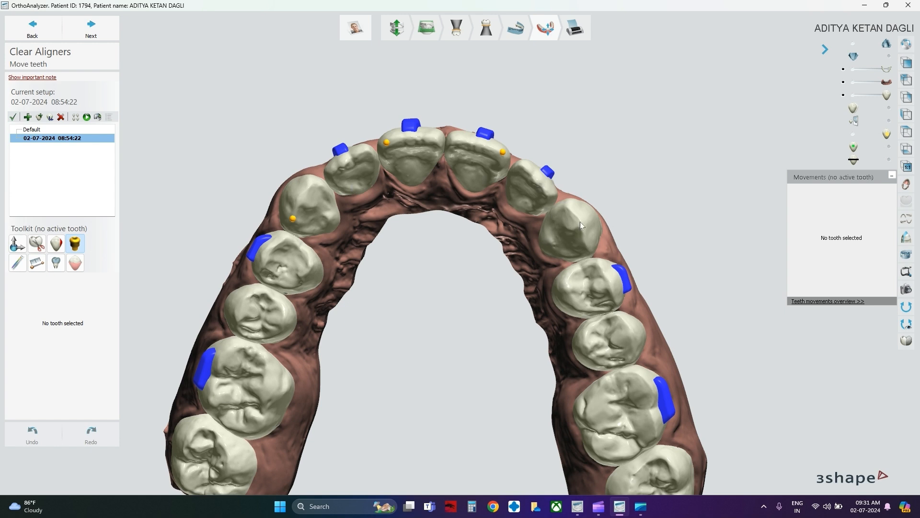
left_click(538, 204)
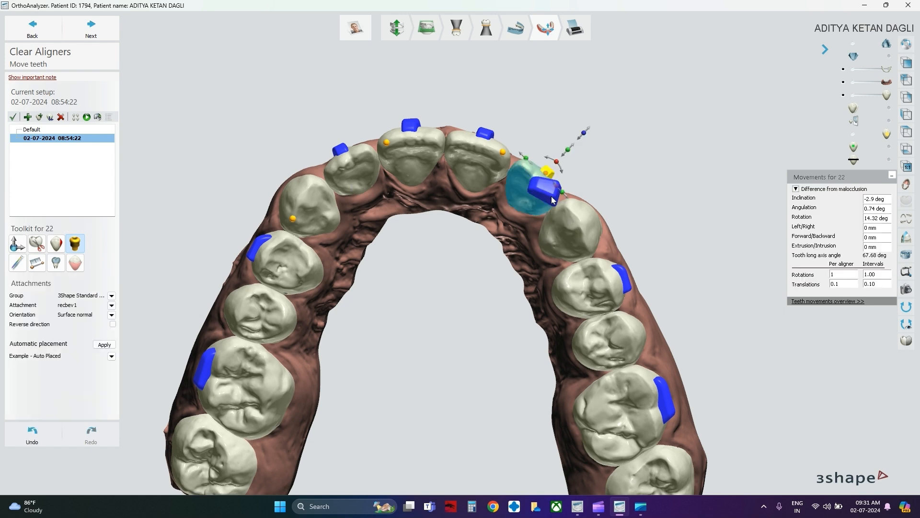
left_click(17, 243)
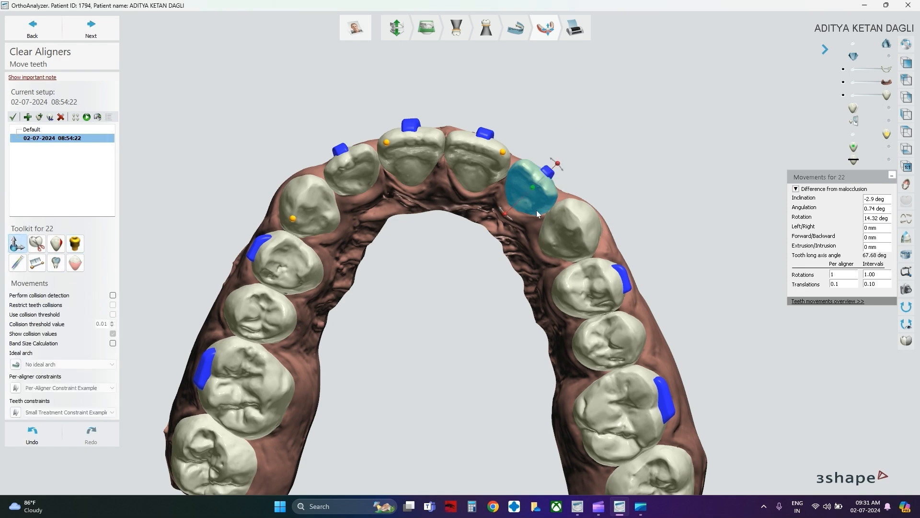
scroll(539, 211, "up", 3)
left_click_drag(479, 218, 483, 219)
left_click(337, 265)
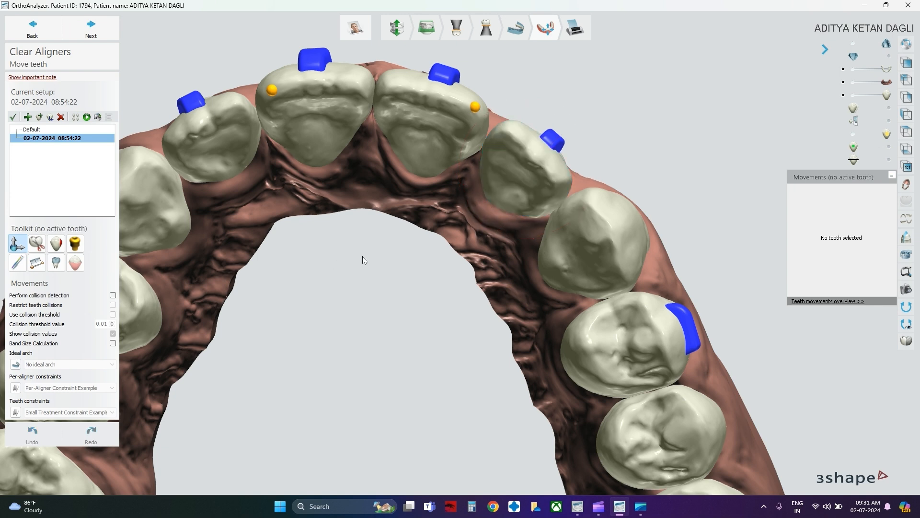
Step: Generate subsetups for the current setup with 0.25 translation and 2.00 rotation per aligner
left_click(76, 117)
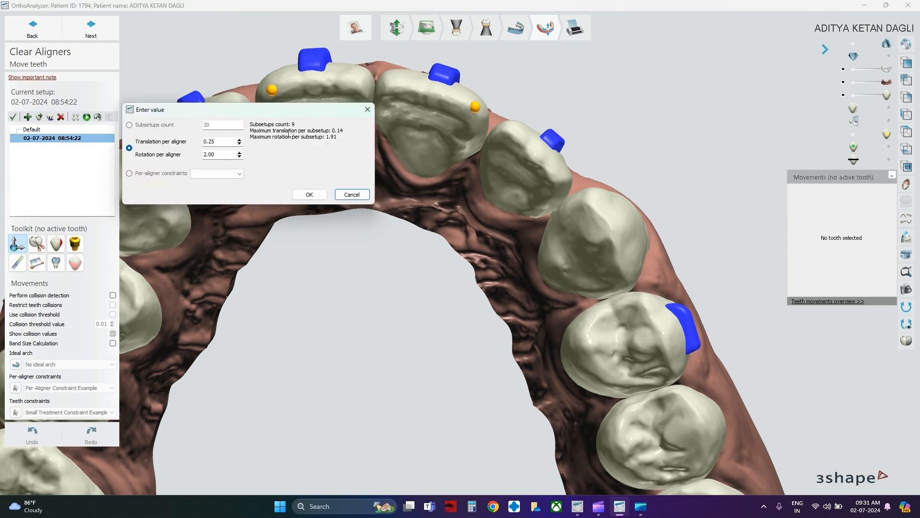
left_click(368, 109)
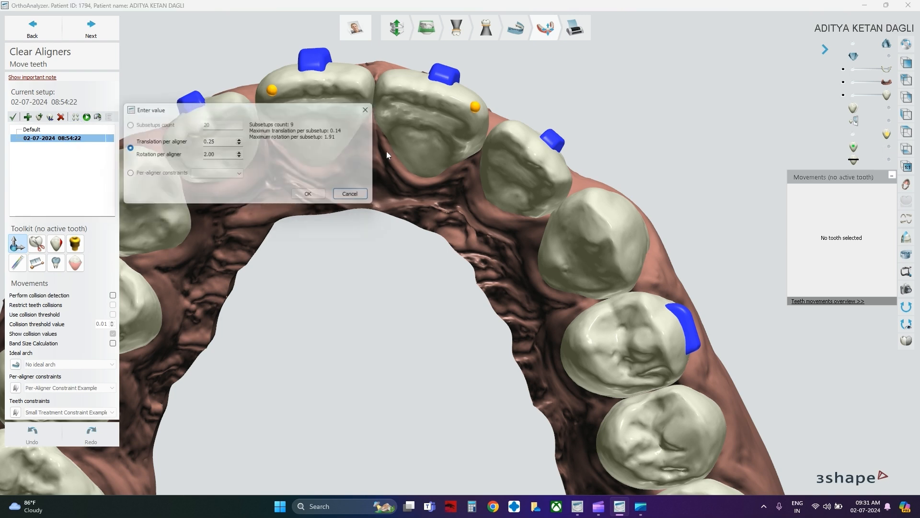
scroll(395, 211, "down", 3)
middle_click_drag(395, 212, 451, 172)
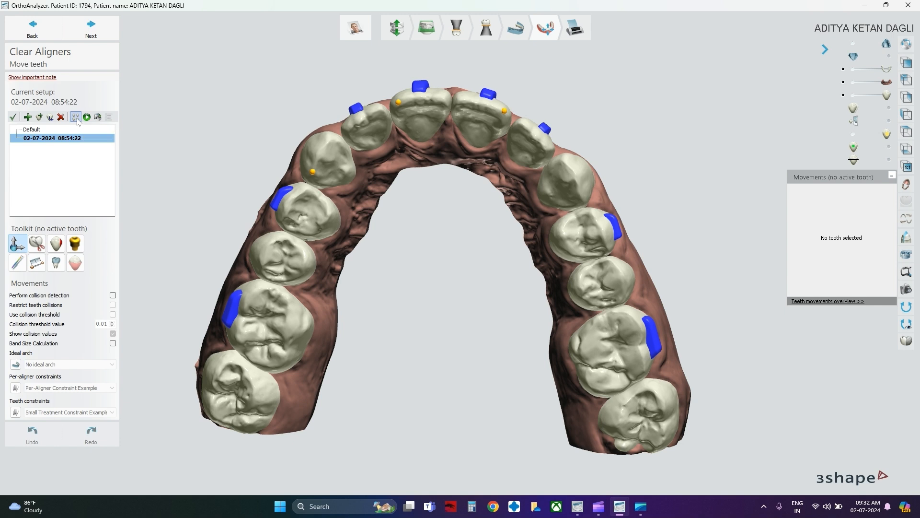
left_click(76, 118)
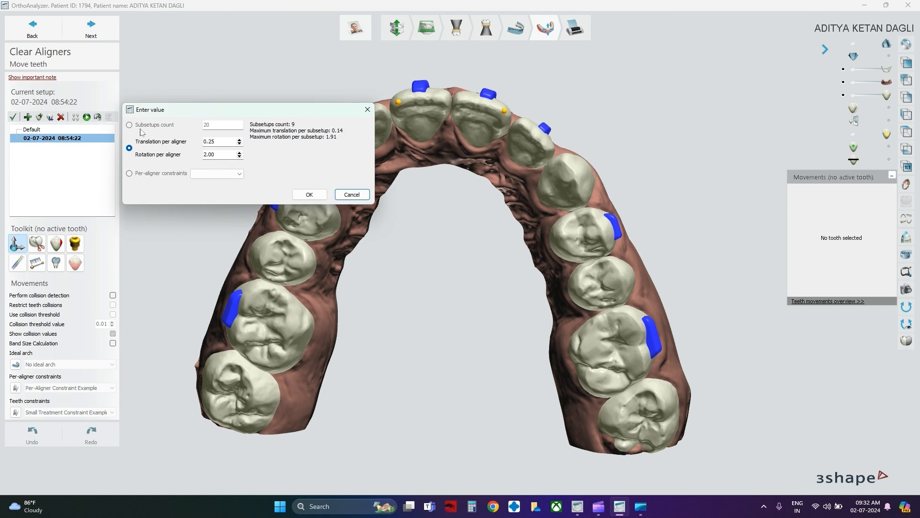
left_click(310, 194)
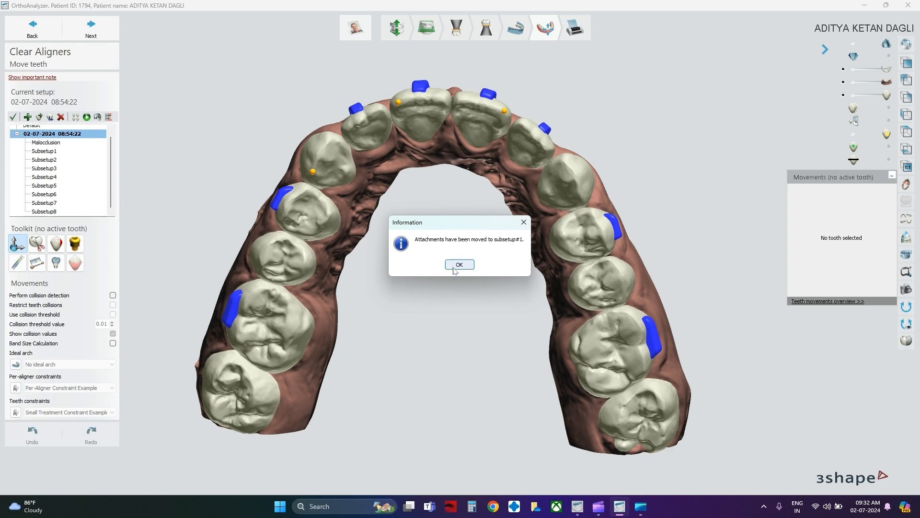
left_click(459, 265)
Step: Show the lower model together with the upper one and view the attachments on both arches from the front
scroll(462, 219, "down", 4)
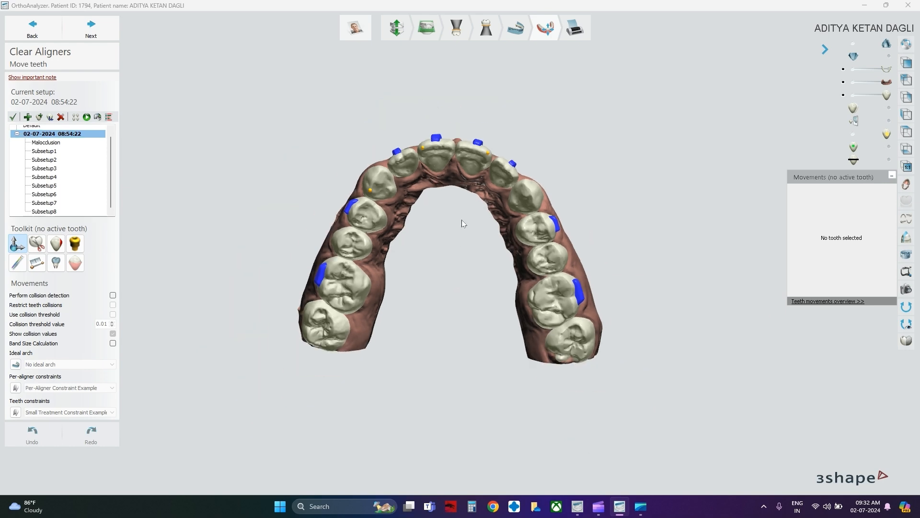
right_click_drag(462, 220, 467, 280)
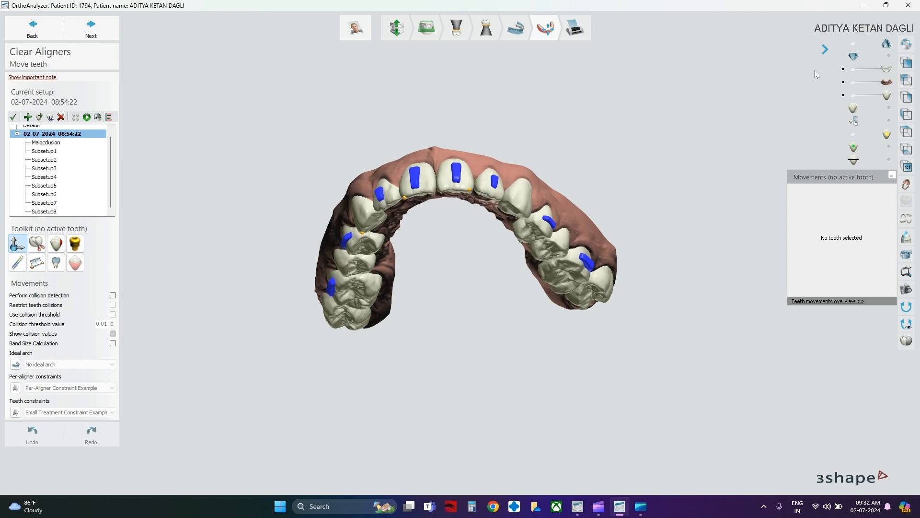
left_click(888, 56)
right_click_drag(713, 160, 713, 207)
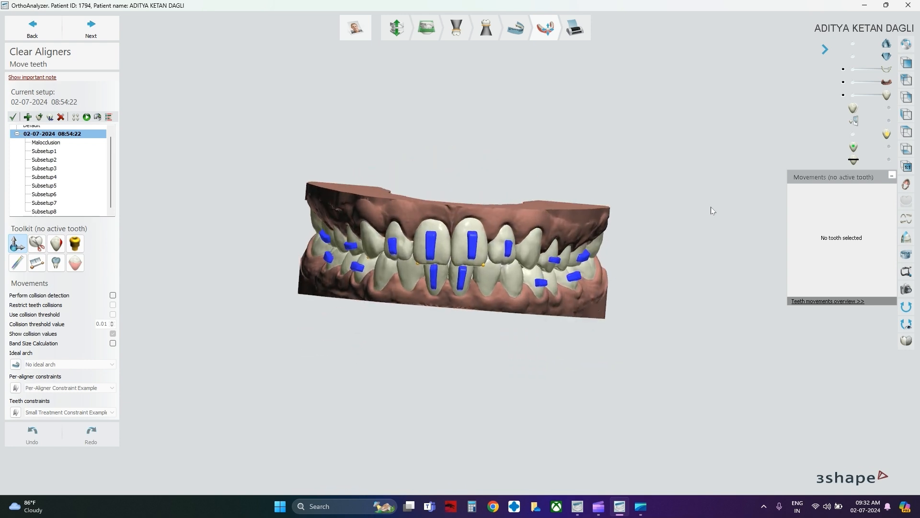
Step: Start exporting the virtual setup, place the molar tag on tooth 5 and reduce its text to the subsetup number
left_click(97, 118)
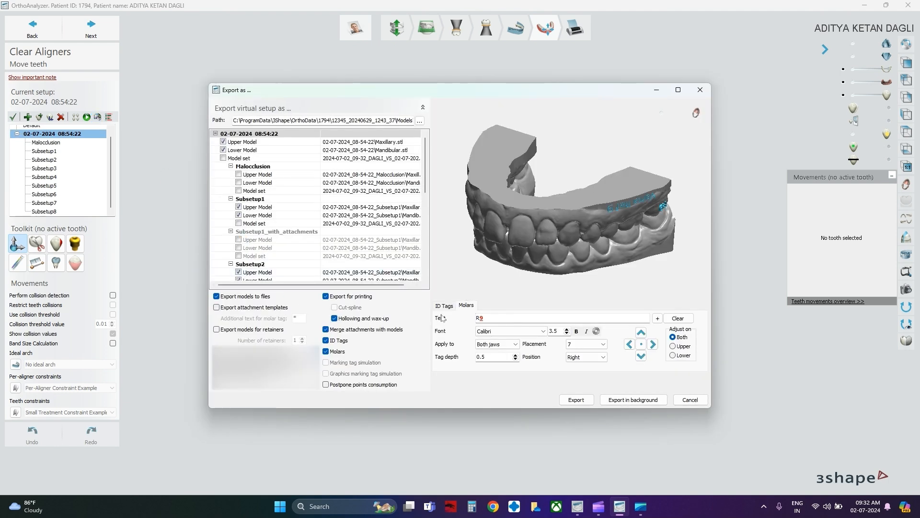
right_click_drag(558, 214, 551, 190)
left_click(586, 343)
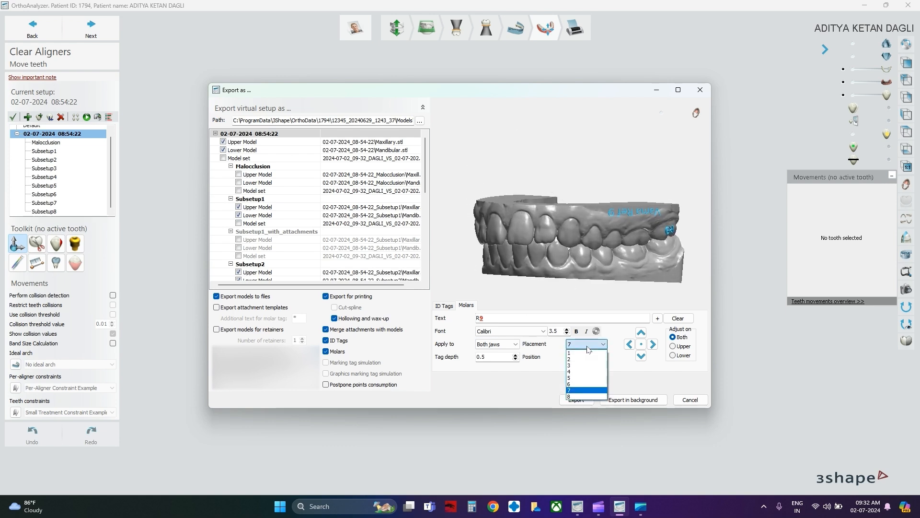
left_click(580, 380)
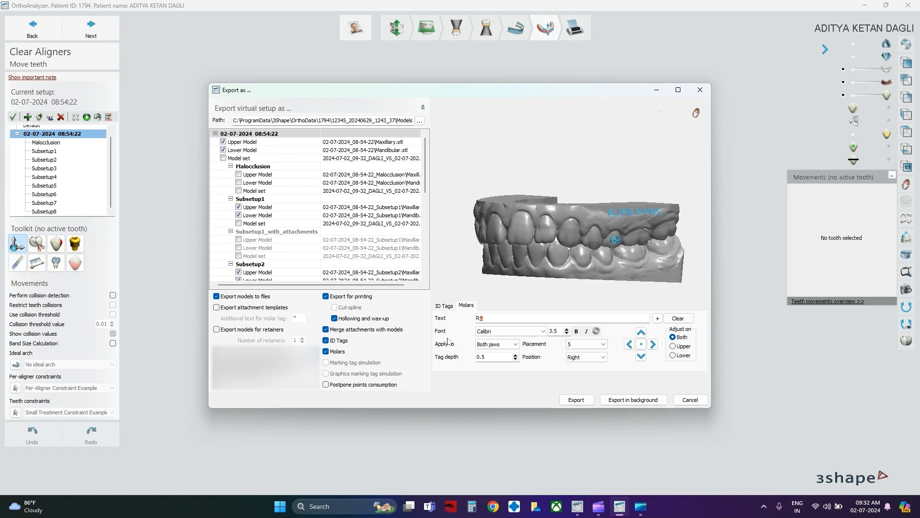
left_click(678, 318)
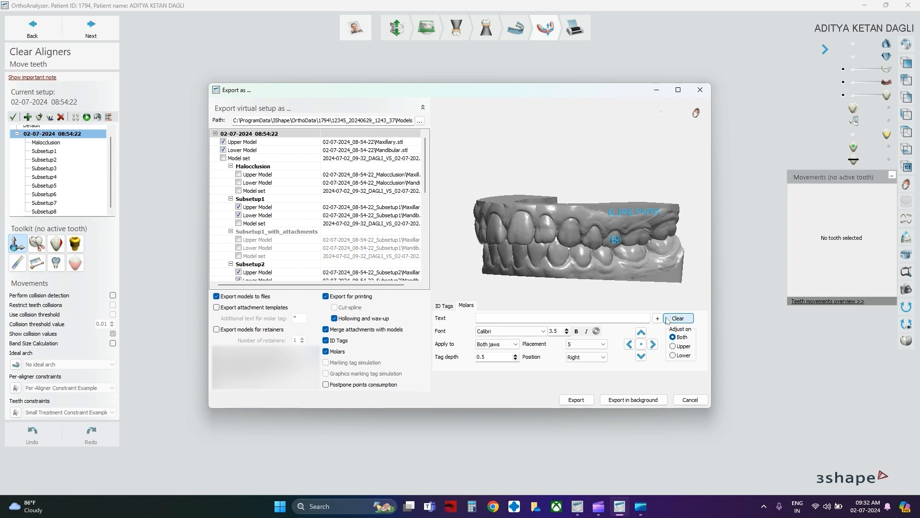
left_click(657, 319)
left_click(678, 330)
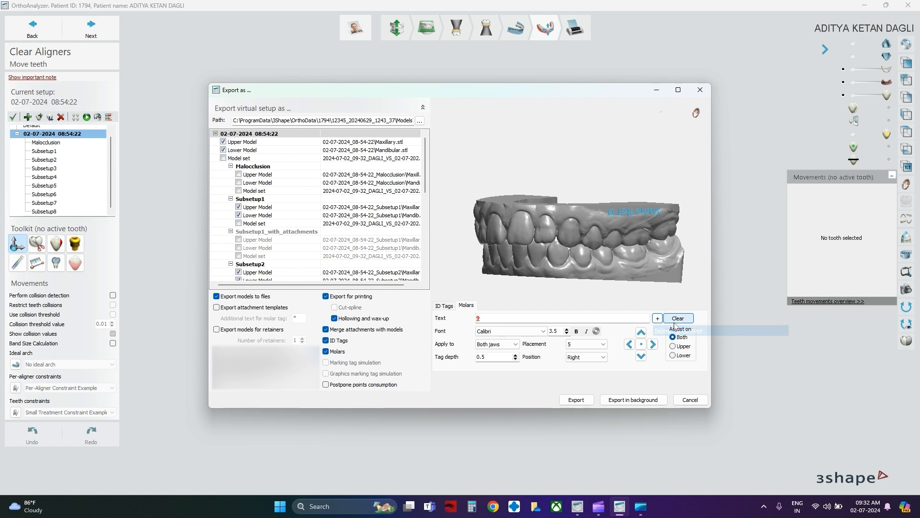
right_click_drag(626, 247, 598, 240)
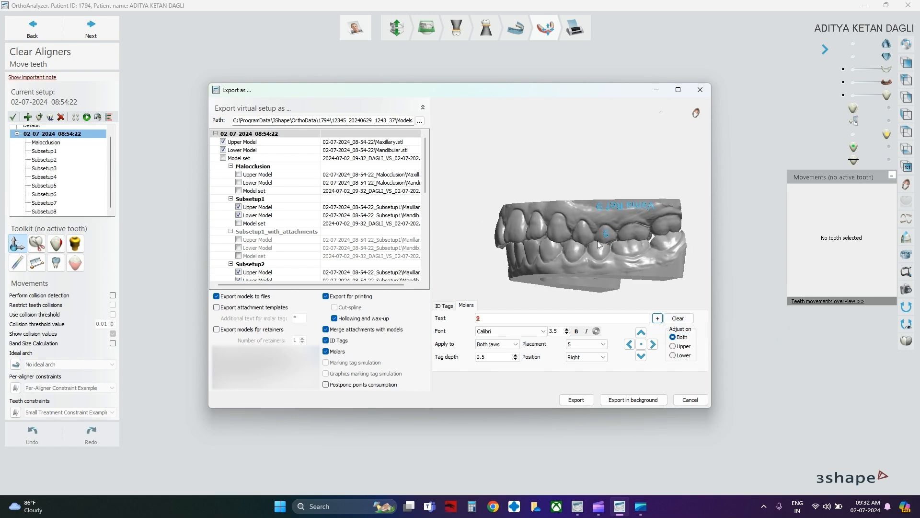
Step: Replace the ID tag text with the patient's first name followed by the subsetup number
left_click(445, 306)
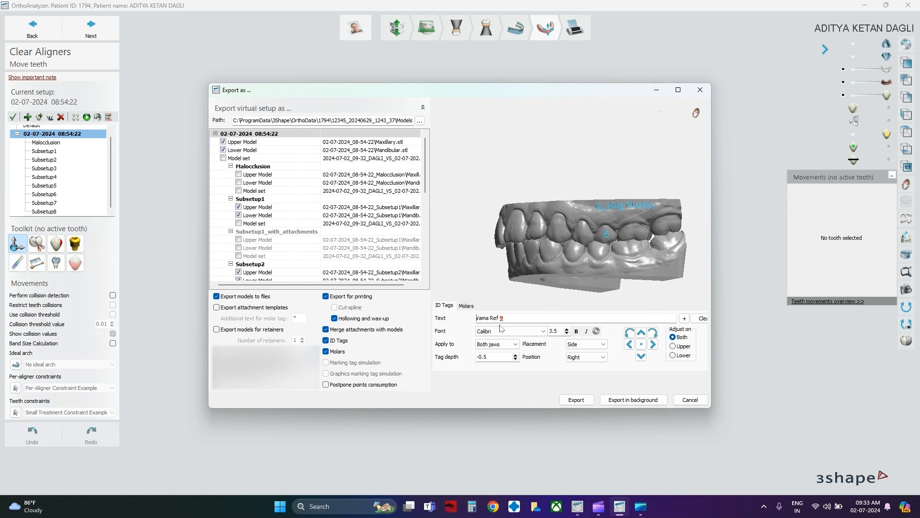
left_click(701, 318)
type("Aditya")
left_click(684, 317)
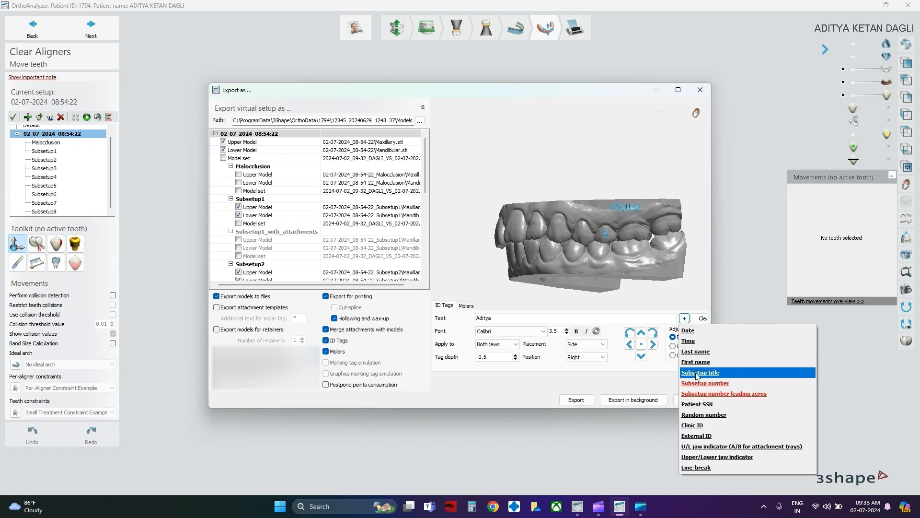
left_click(697, 373)
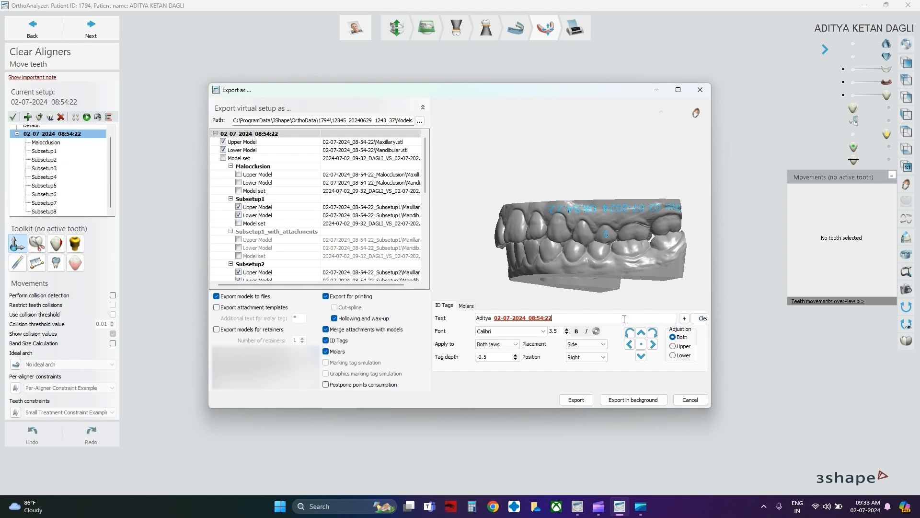
key("BackSpace")
left_click(684, 318)
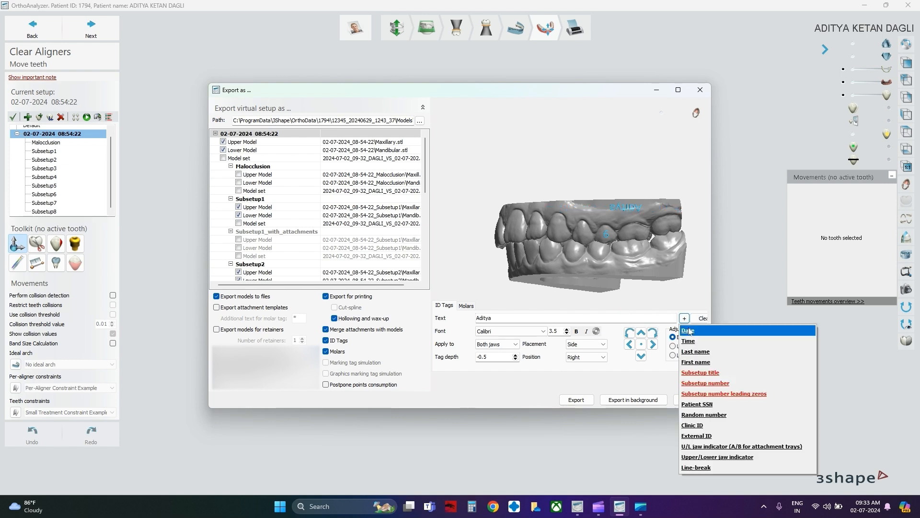
left_click(709, 383)
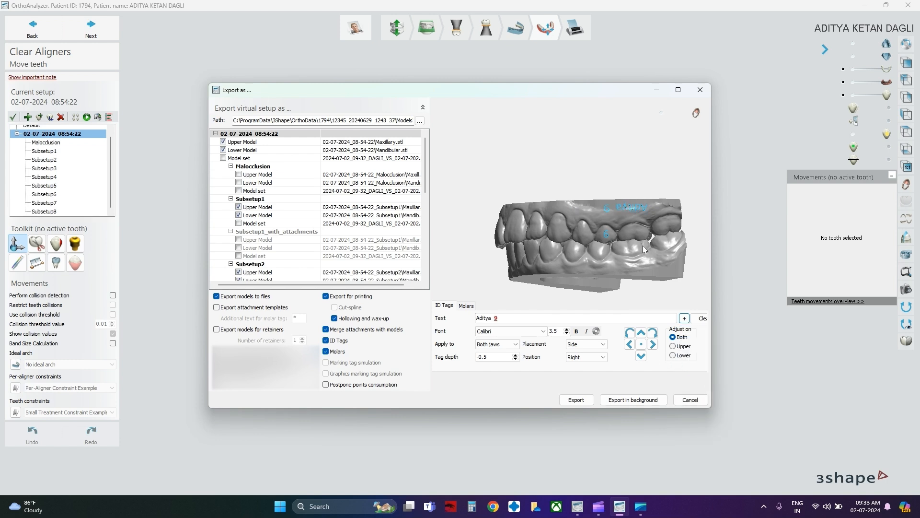
Step: Check the tags on the model preview and export the selected models for printing with merged attachments, ID tags and molar tags
right_click_drag(626, 236, 534, 243)
right_click_drag(626, 229, 501, 223)
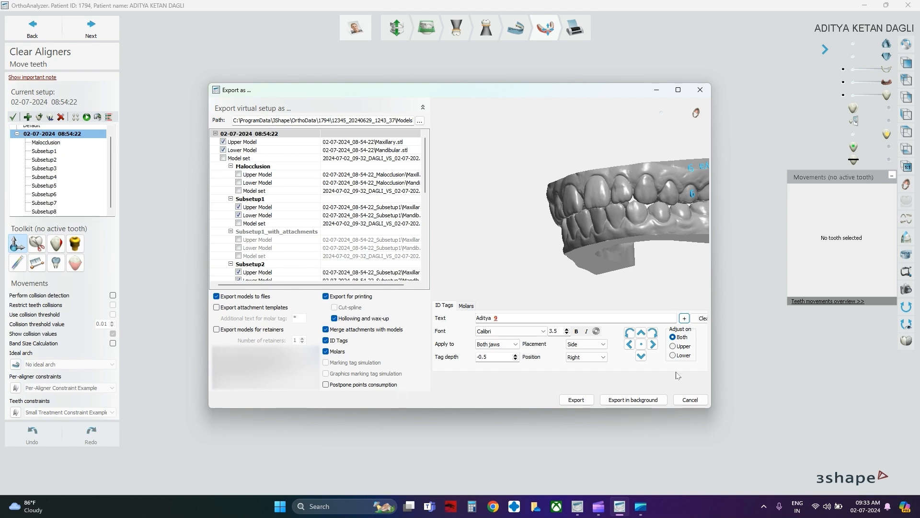
right_click_drag(611, 222, 531, 235)
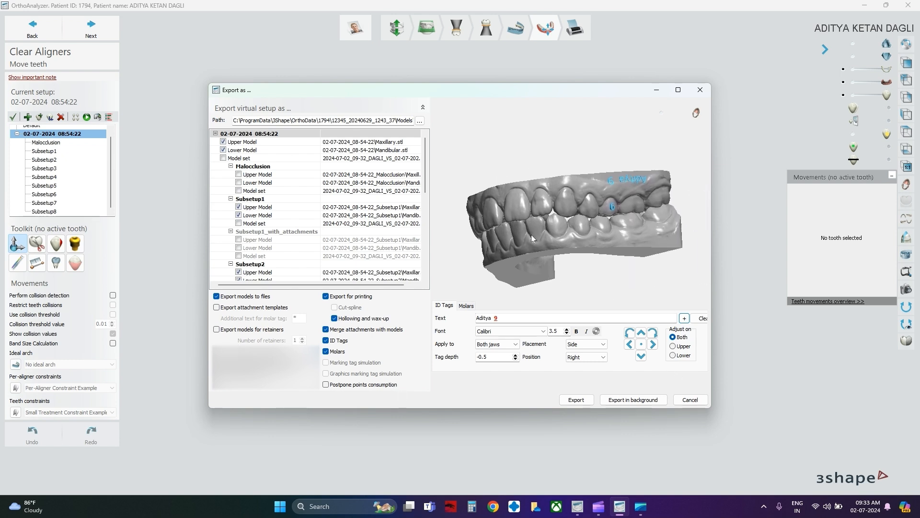
left_click(575, 403)
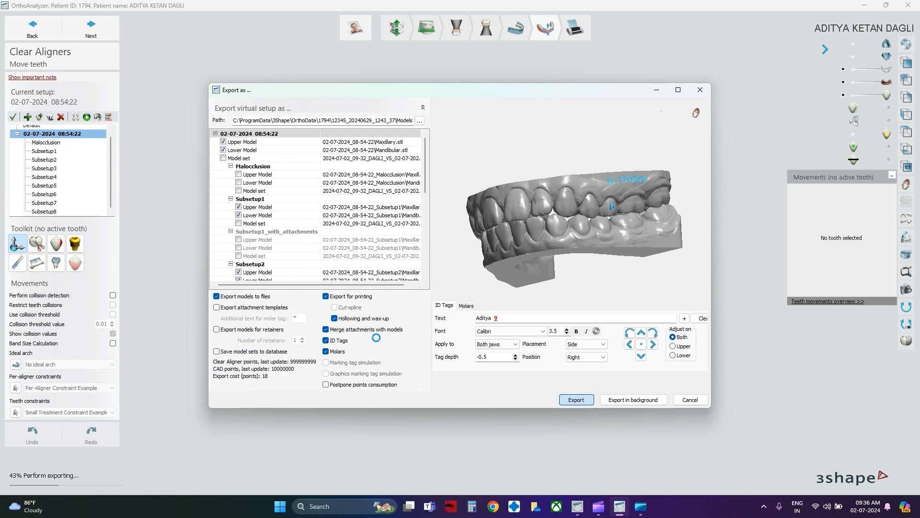
mouse_move(594, 514)
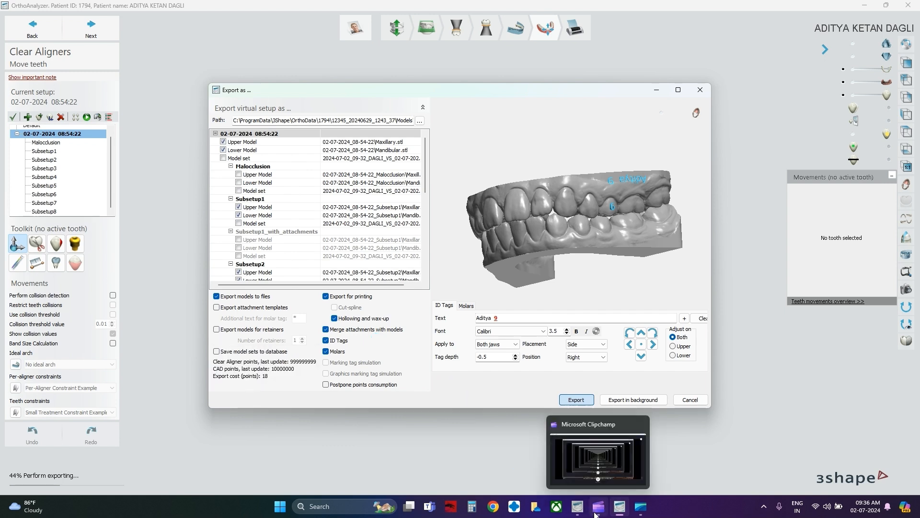
left_click(595, 514)
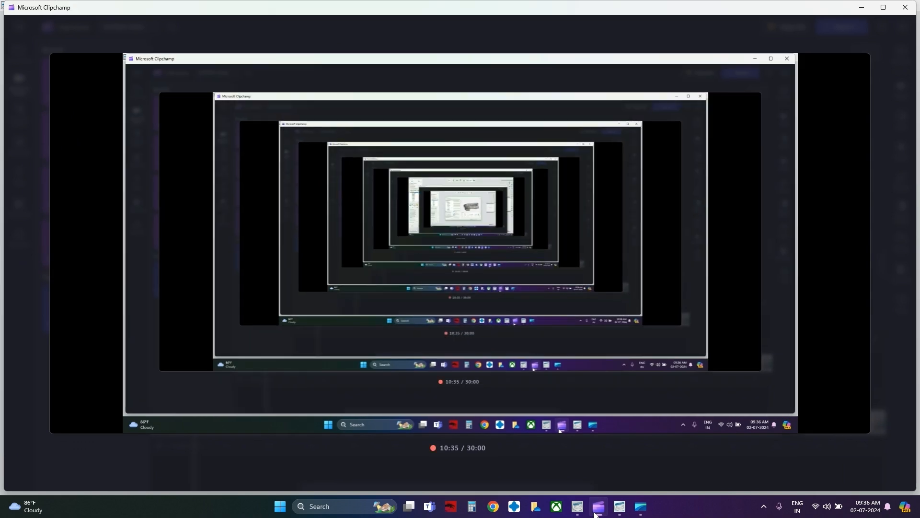
left_click(595, 513)
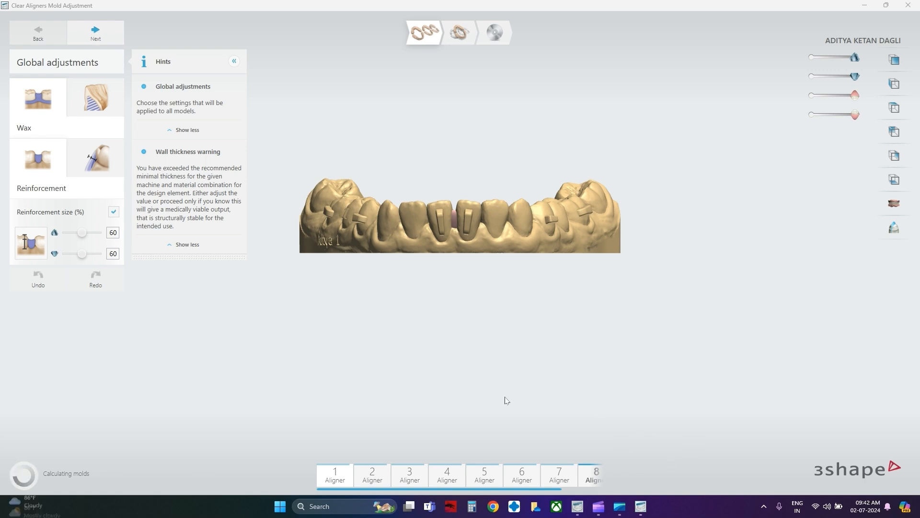
left_click(597, 508)
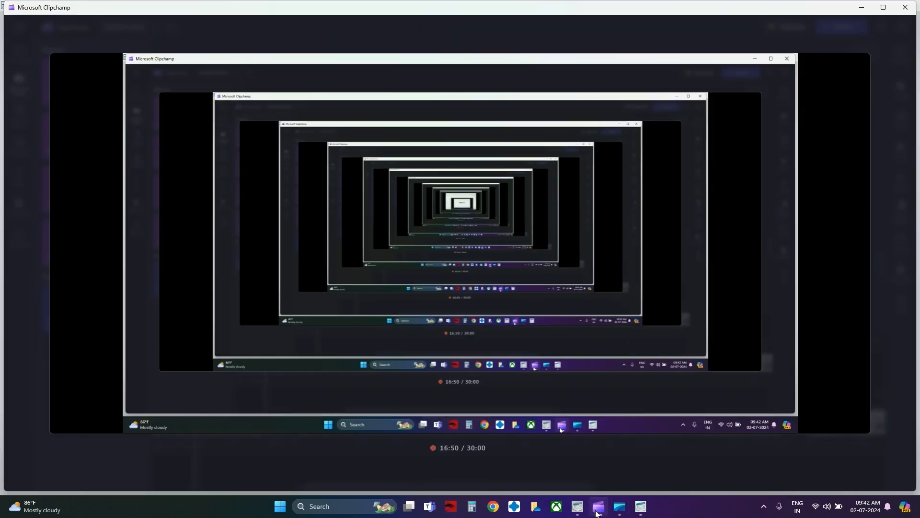
left_click(598, 508)
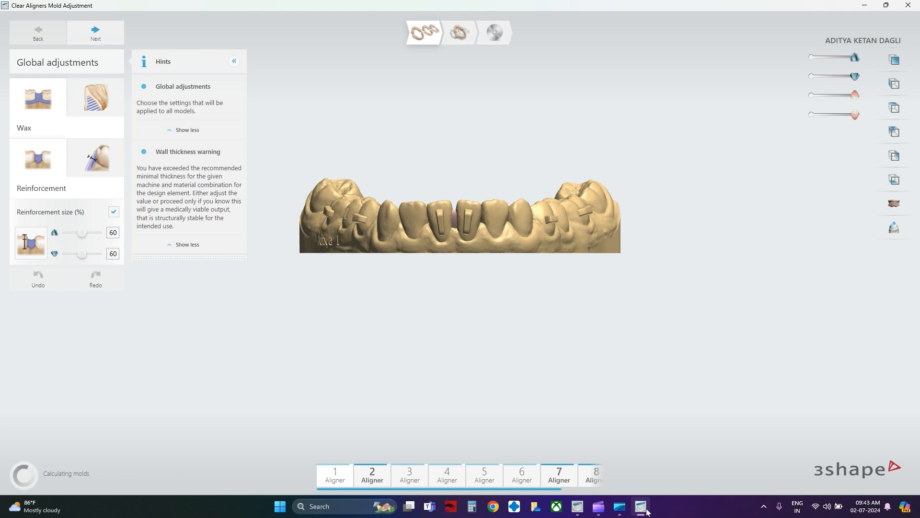
Step: Examine the attachments and engraved ID tag on the upper and lower molds from the front and an oblique angle
mouse_move(646, 511)
scroll(452, 221, "up", 5)
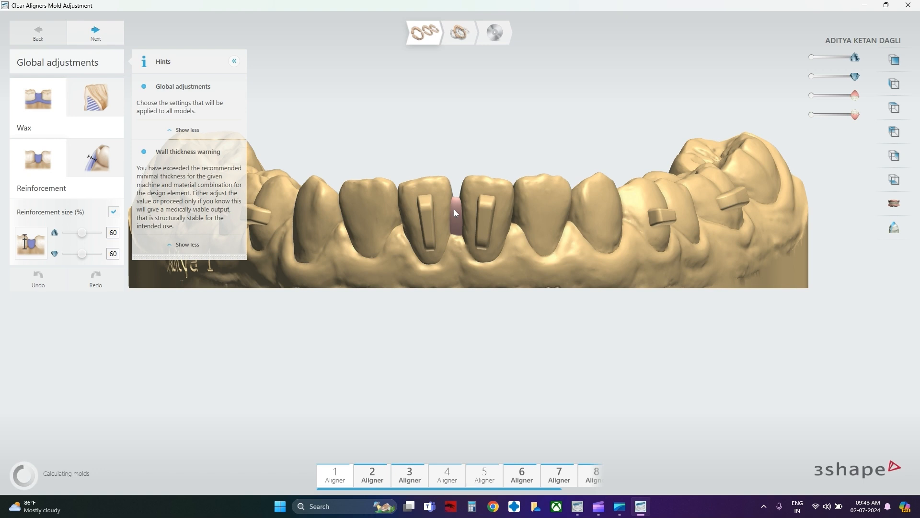
scroll(494, 186, "down", 4)
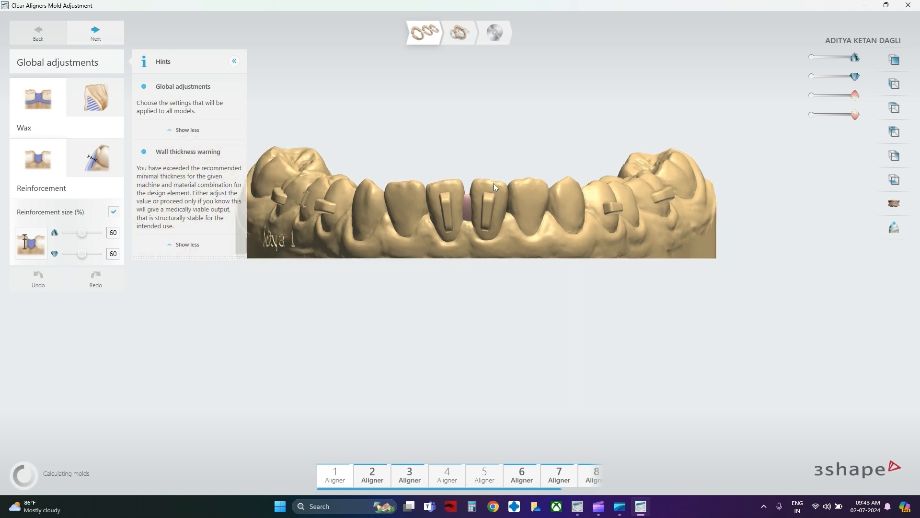
scroll(494, 186, "down", 2)
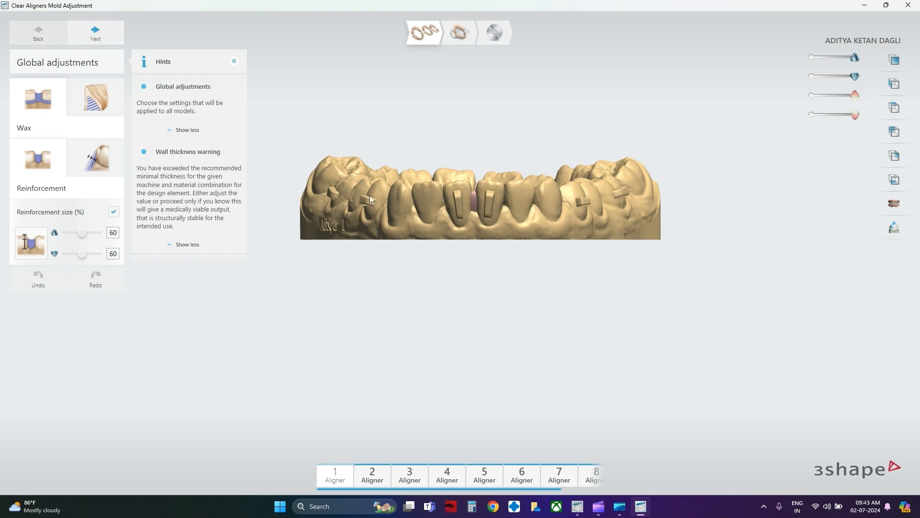
right_click_drag(488, 179, 503, 374)
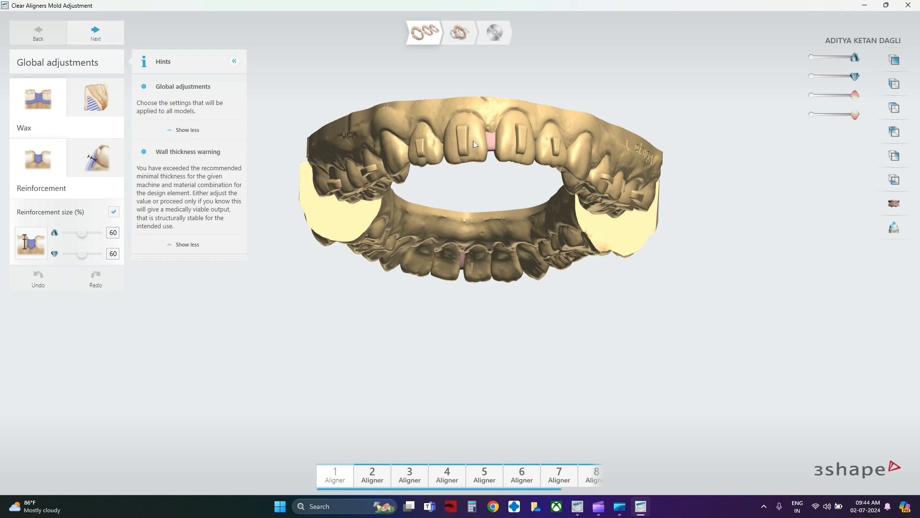
Step: Examine the upper and lower molds from several angles and review the global wax-up settings
right_click_drag(489, 173, 509, 63)
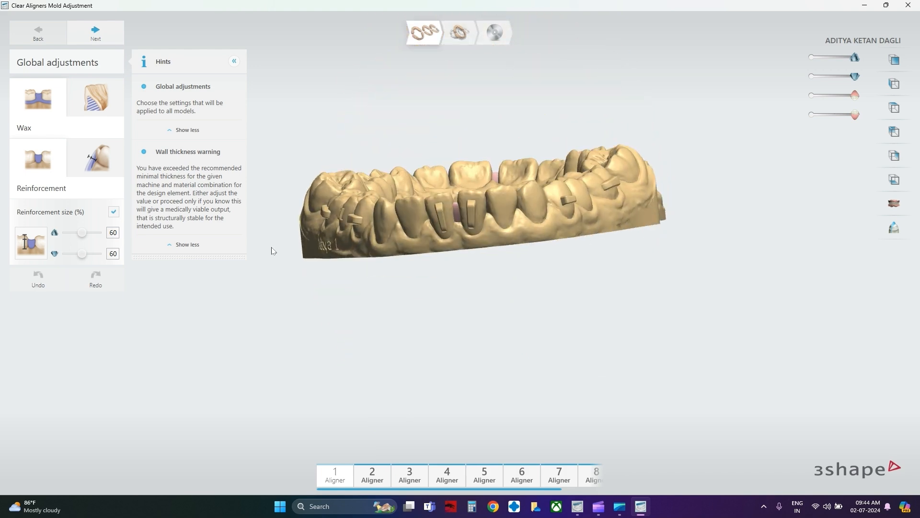
right_click_drag(273, 253, 404, 235)
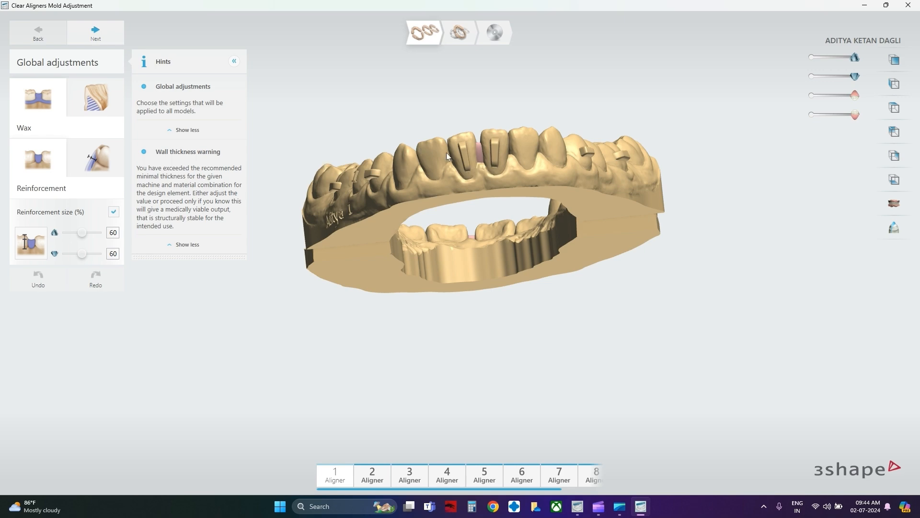
right_click_drag(447, 156, 477, 431)
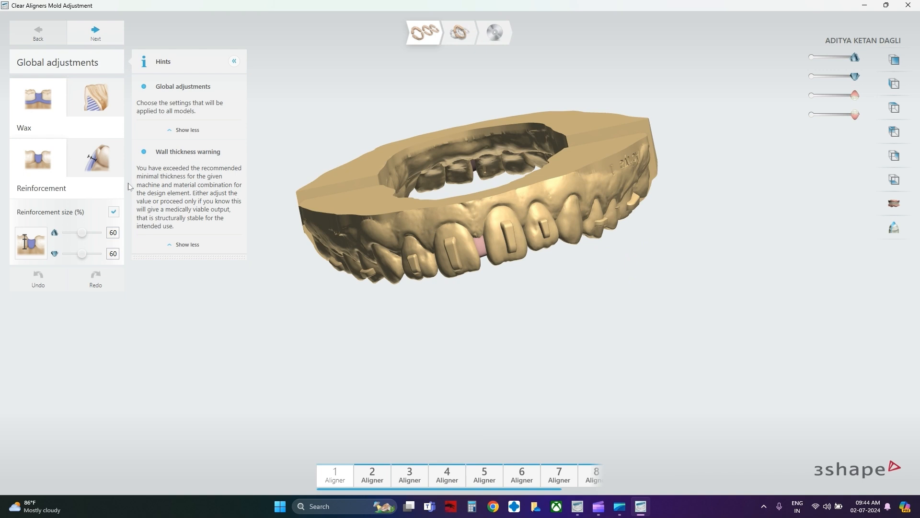
left_click(102, 170)
right_click_drag(538, 297, 460, 238)
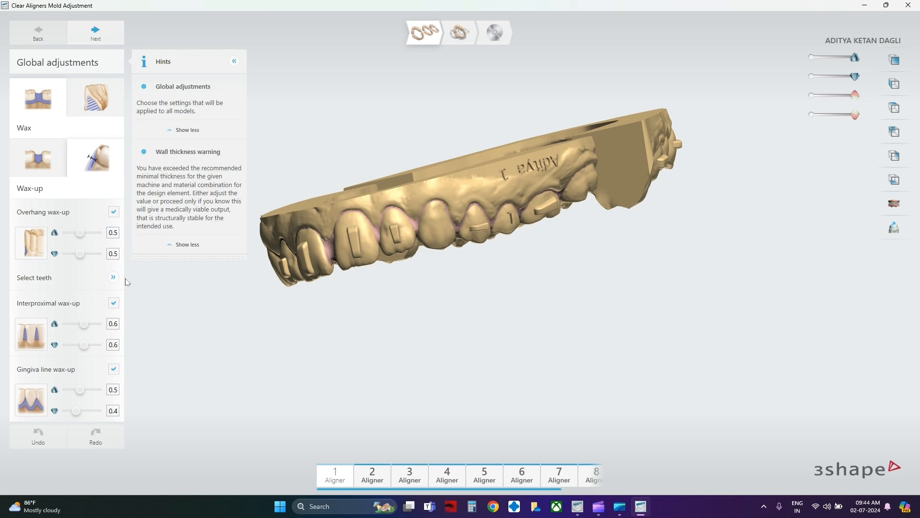
right_click_drag(367, 254, 598, 87)
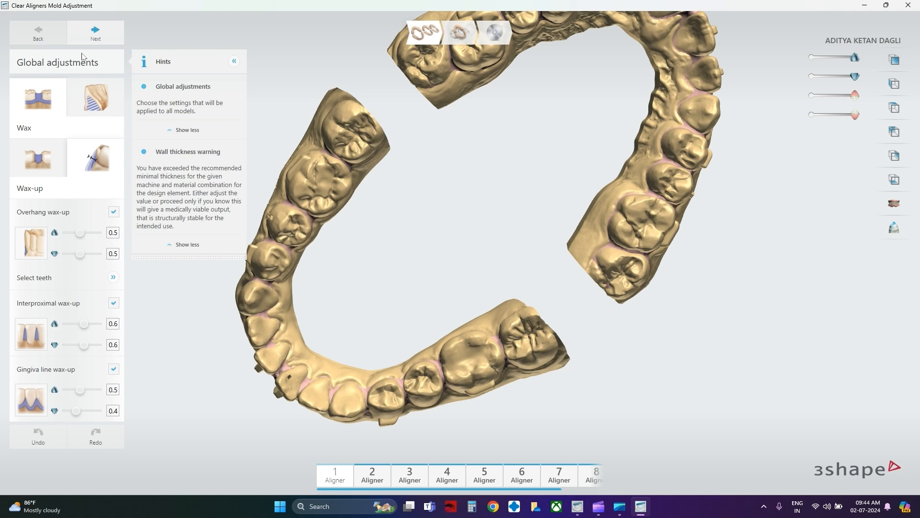
right_click_drag(269, 153, 448, 166)
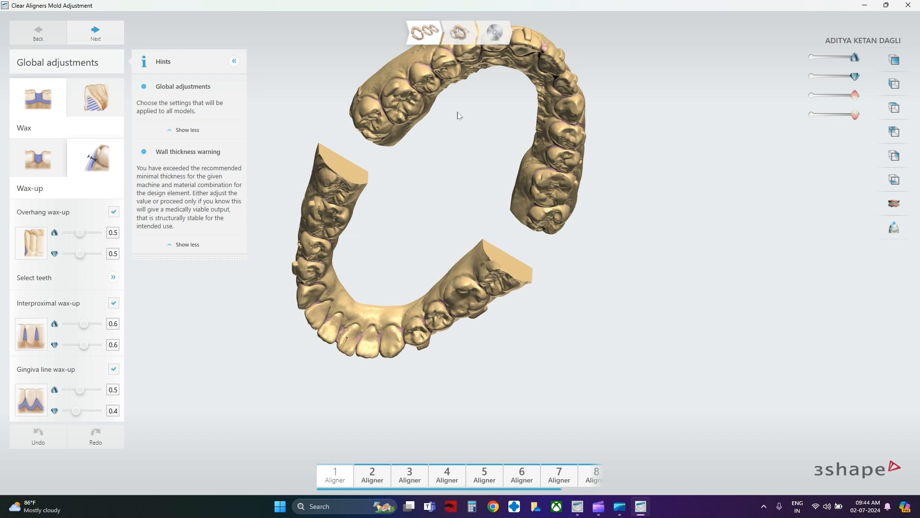
Step: Advance to the individual adjustments and inspect the hollowing of both molds from below
left_click(90, 39)
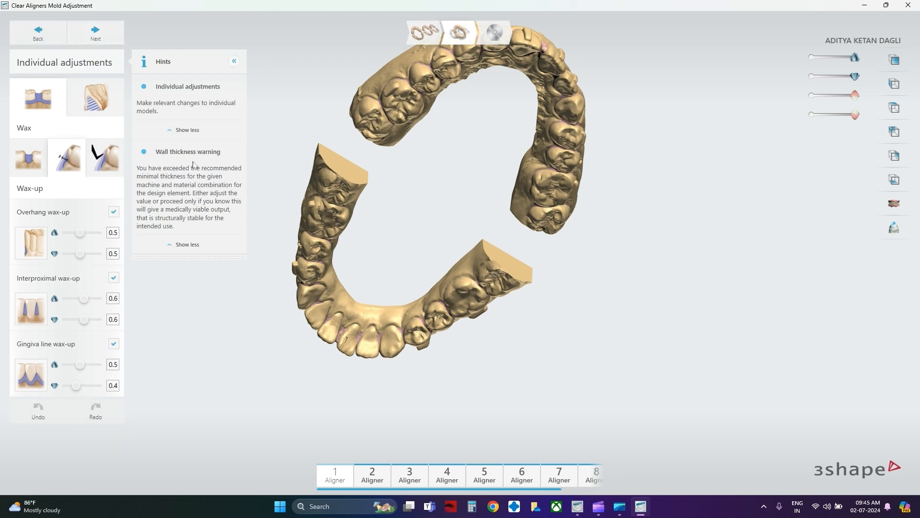
right_click_drag(451, 357, 519, 100)
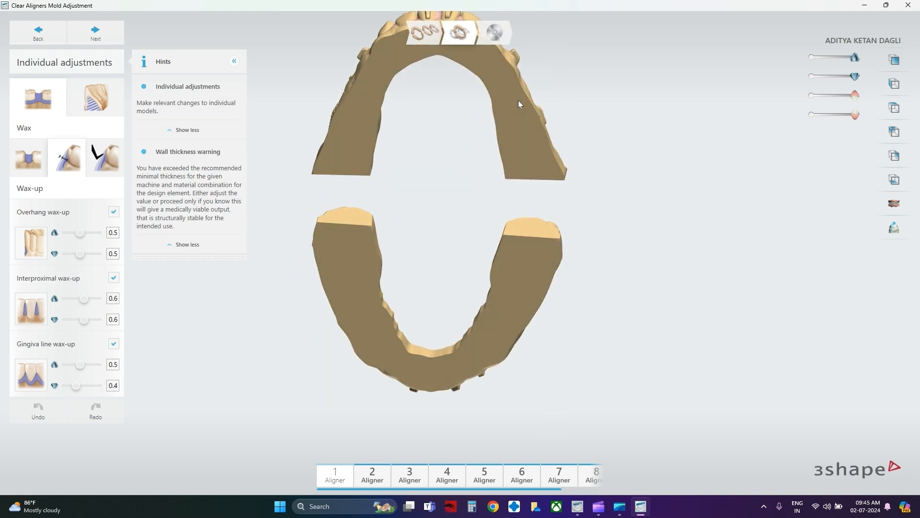
left_click(94, 105)
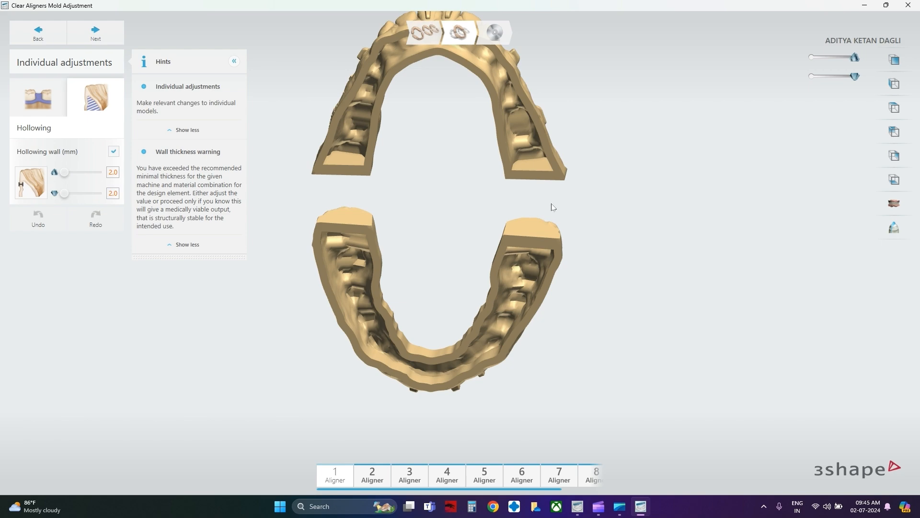
right_click_drag(554, 207, 467, 385)
Step: Save the adjusted mold models and close the clear-aligner setup, keeping its modifications
left_click(96, 34)
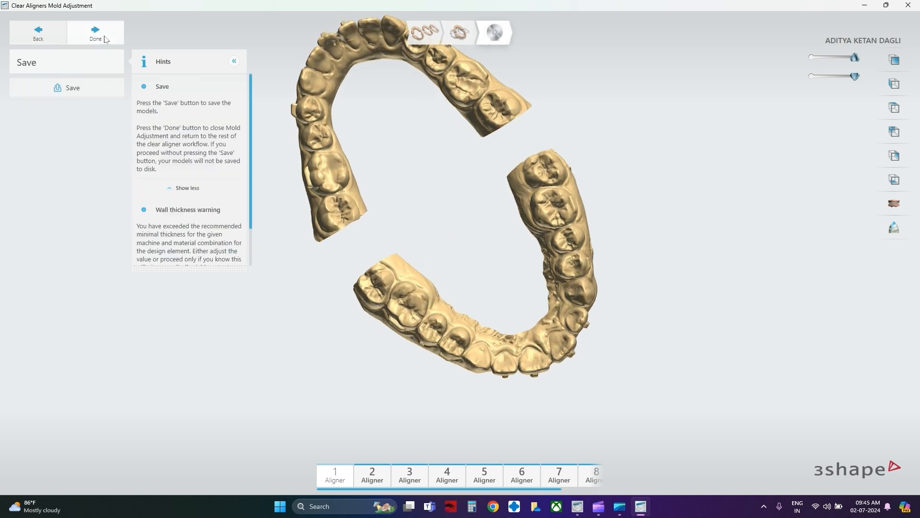
left_click(82, 90)
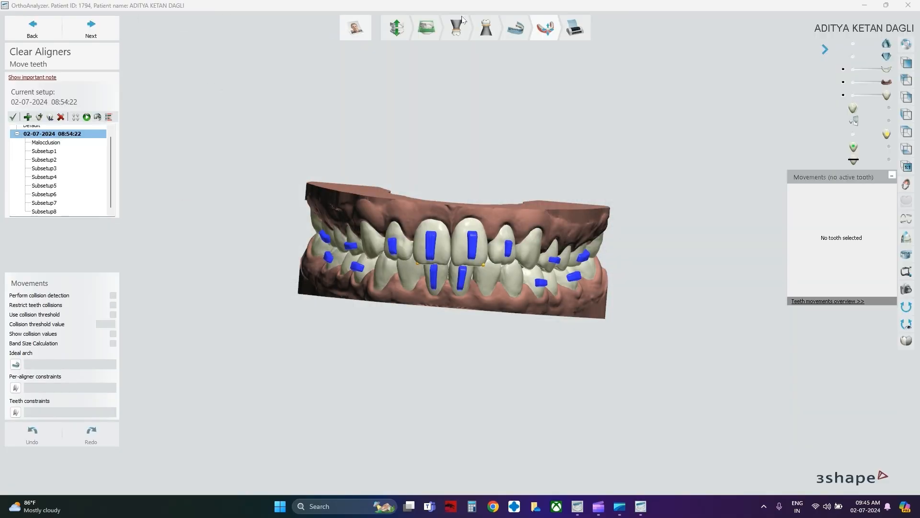
left_click(908, 6)
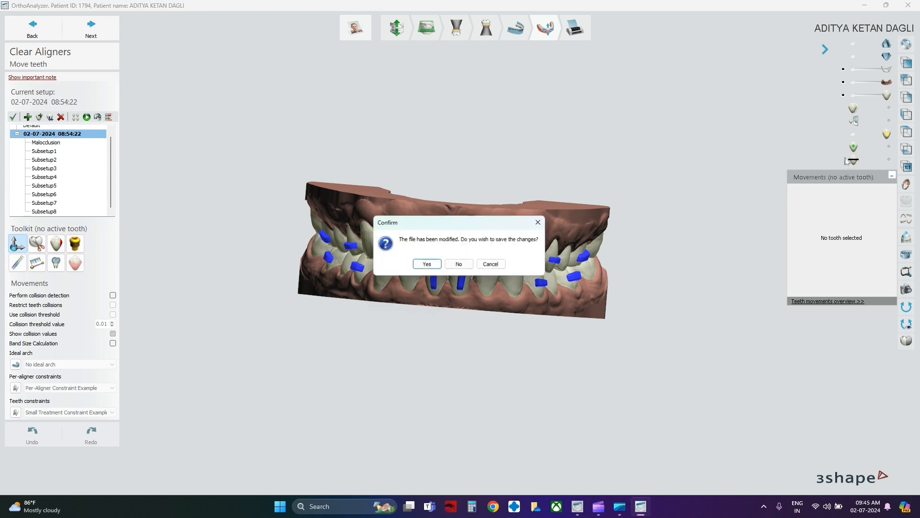
left_click(432, 265)
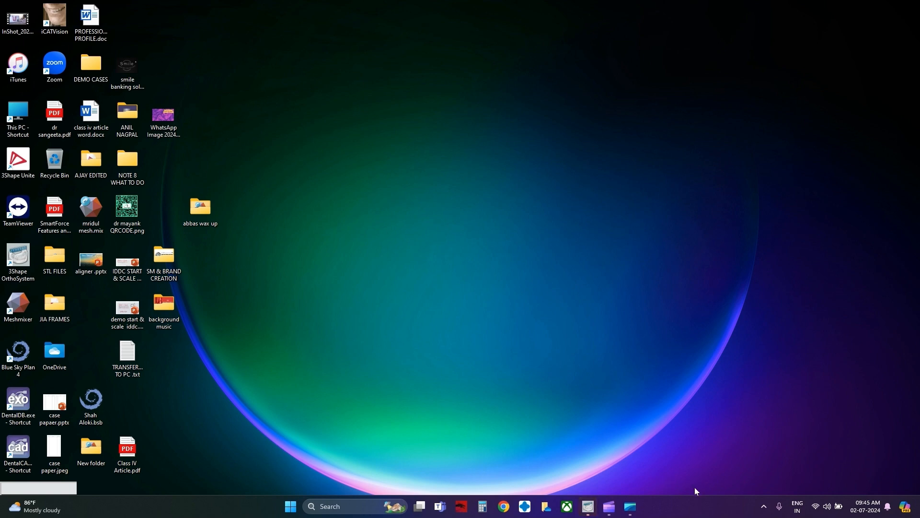
Step: Switch to 3Shape OrthoSystem, show the patient's exported models in the file explorer and open the Subsetup1 folder
left_click(594, 507)
mouse_move(240, 330)
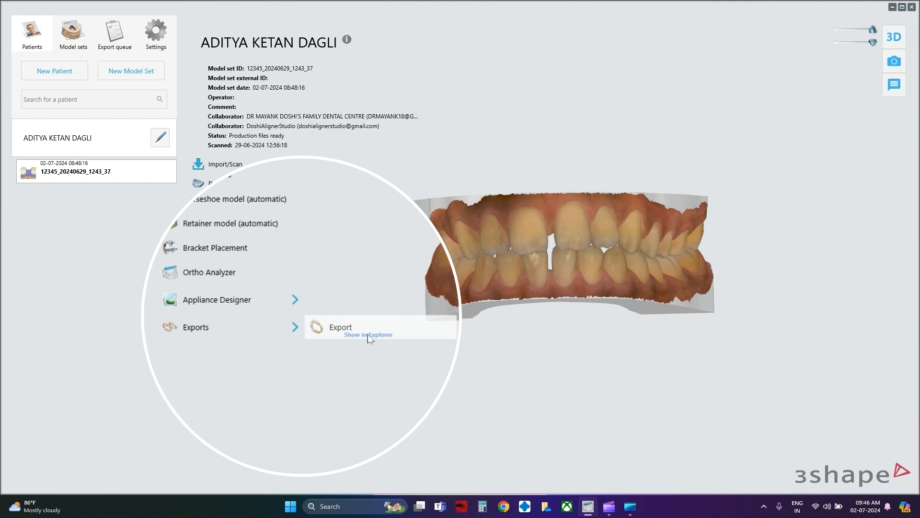
left_click(367, 335)
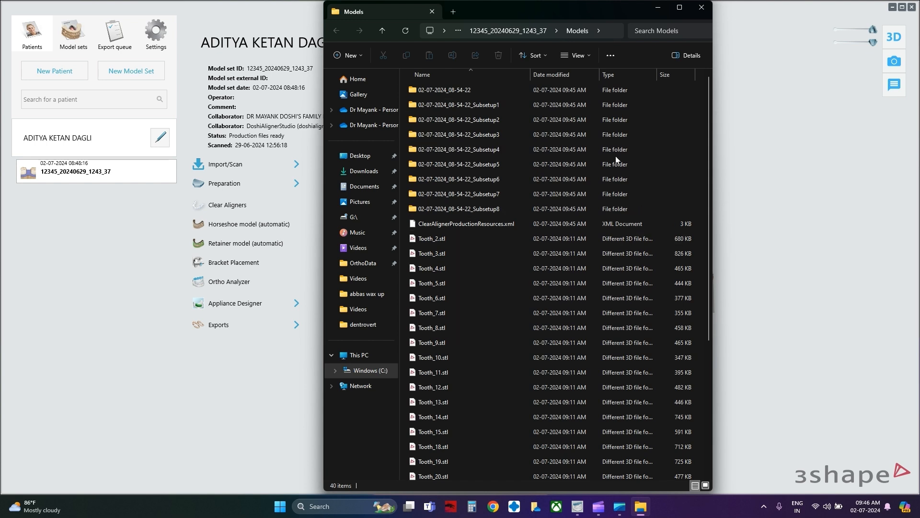
left_click(489, 101)
double_click(490, 101)
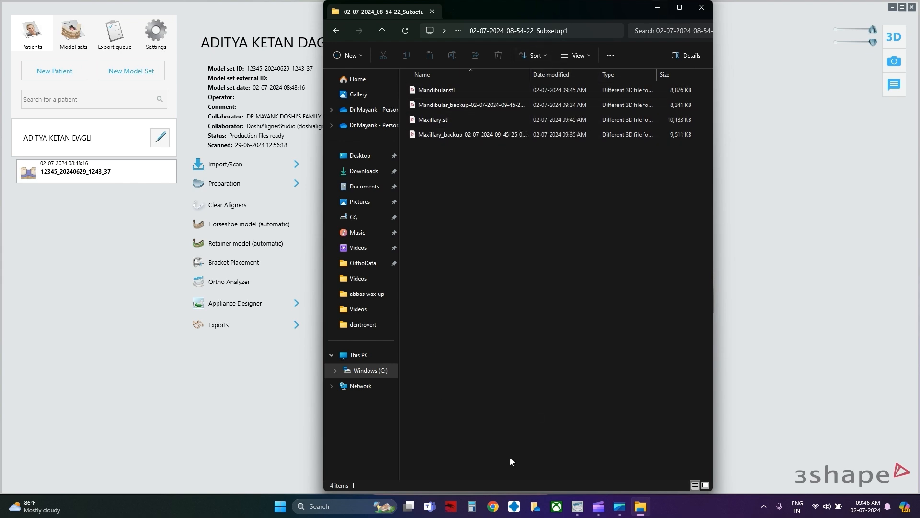
Step: Switch to CHITUBOX and check the machine settings of the Phrozen Sonic Mini 4K profile
left_click(521, 507)
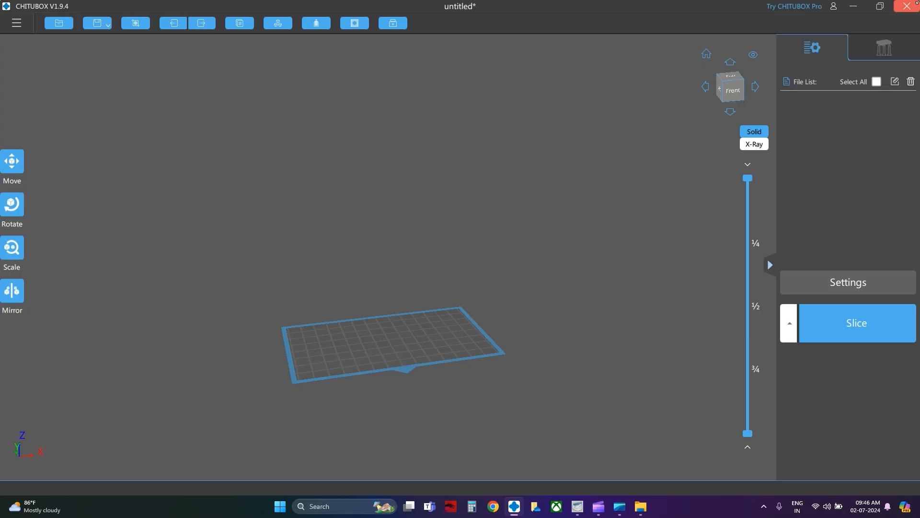
left_click(837, 281)
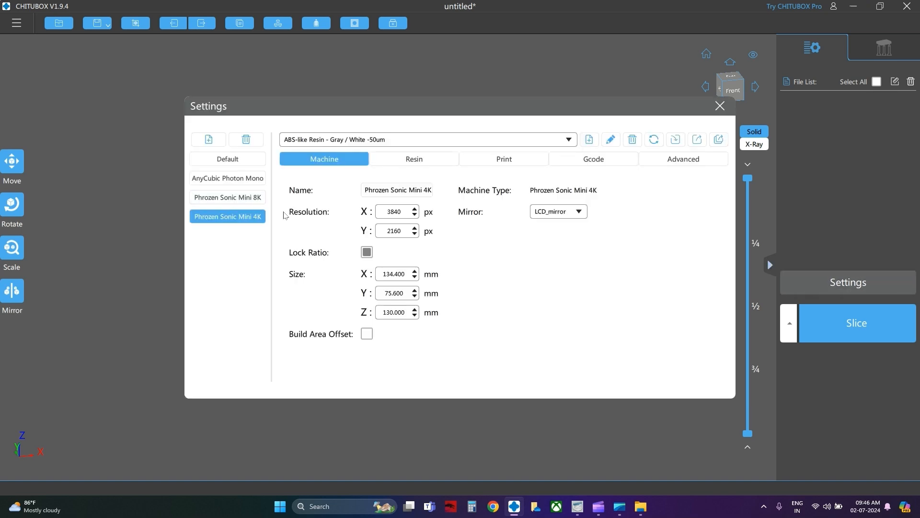
left_click(719, 106)
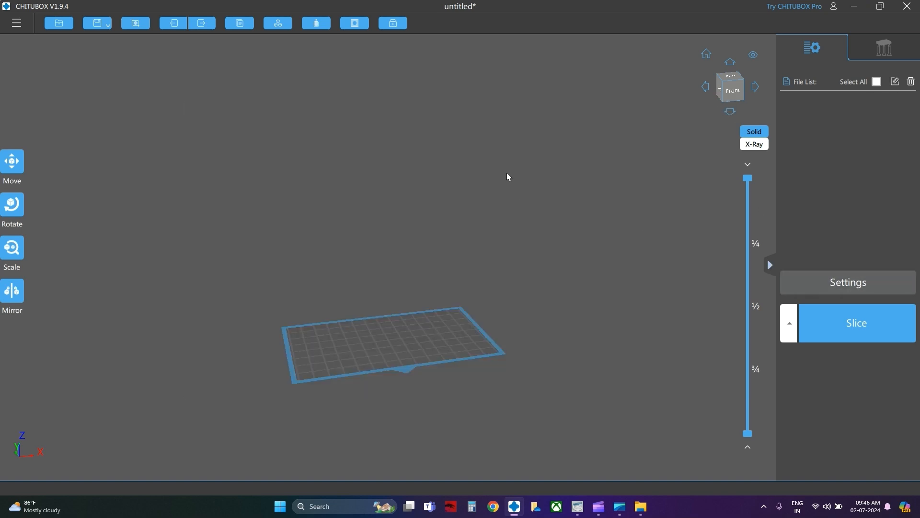
Step: Place the CHITUBOX window beside the file explorer and load Maxillary.stl and Mandibular.stl from the Subsetup1 folder
left_click(880, 6)
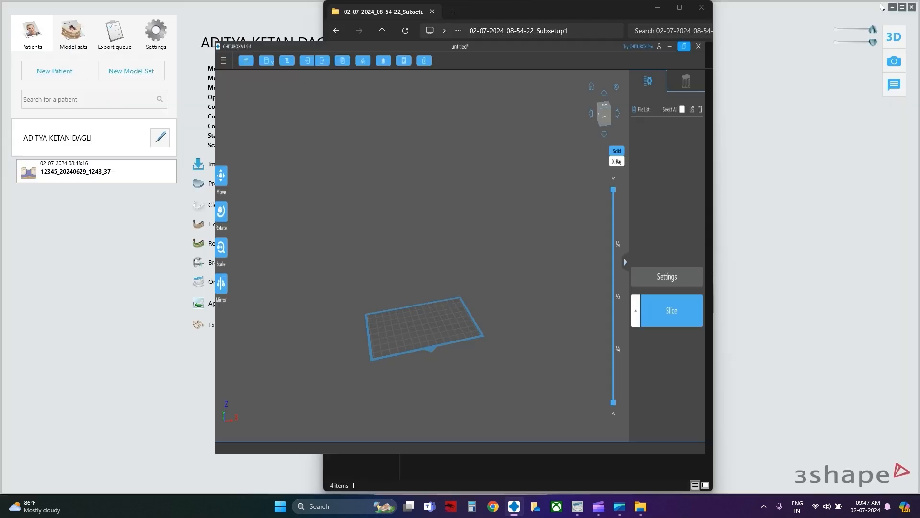
left_click_drag(377, 48, 174, 56)
left_click(597, 171)
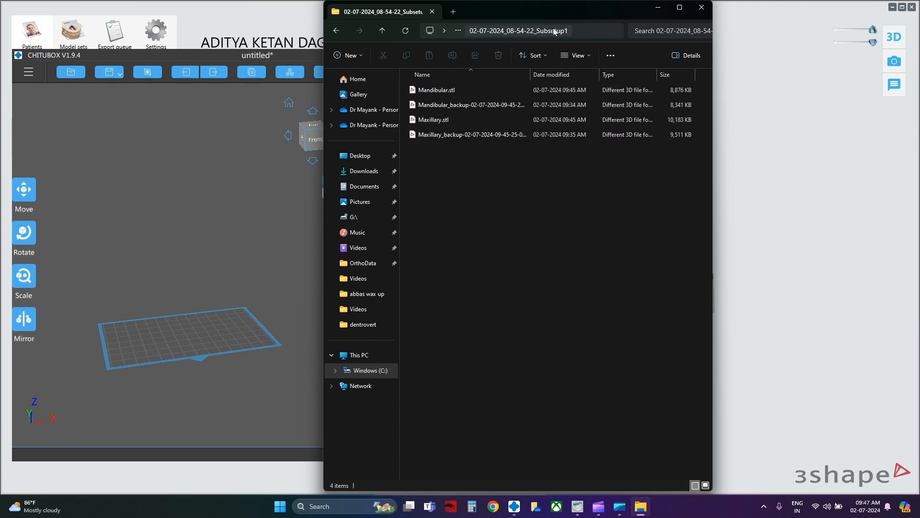
left_click(439, 120)
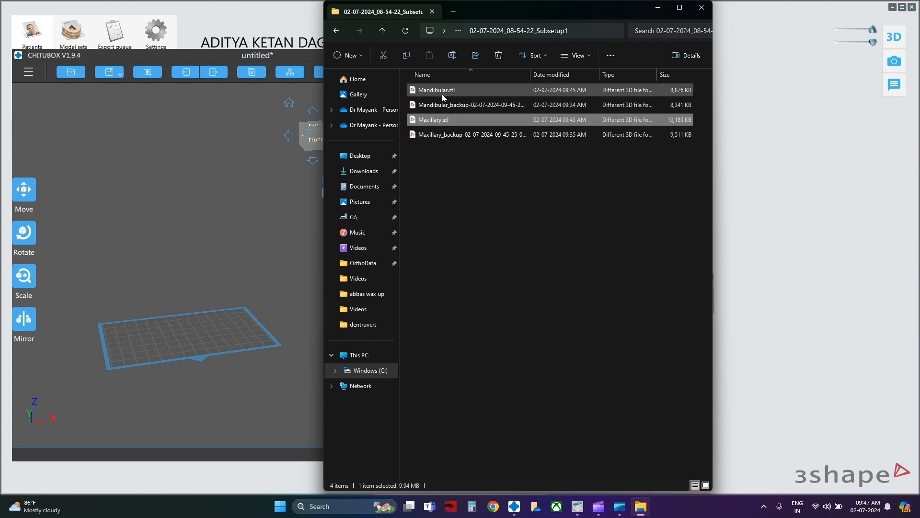
left_click(442, 91, "ctrl")
left_click_drag(447, 119, 163, 206)
Step: Load Mandibular.stl and Maxillary.stl from the Subsetup2 folder onto the CHITUBOX build plate
left_click(384, 30)
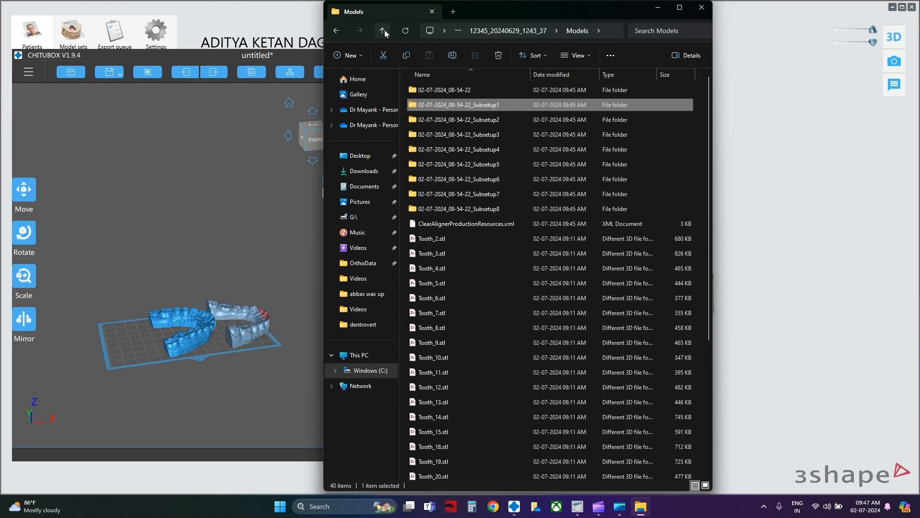
double_click(490, 124)
left_click(450, 121)
left_click(444, 90)
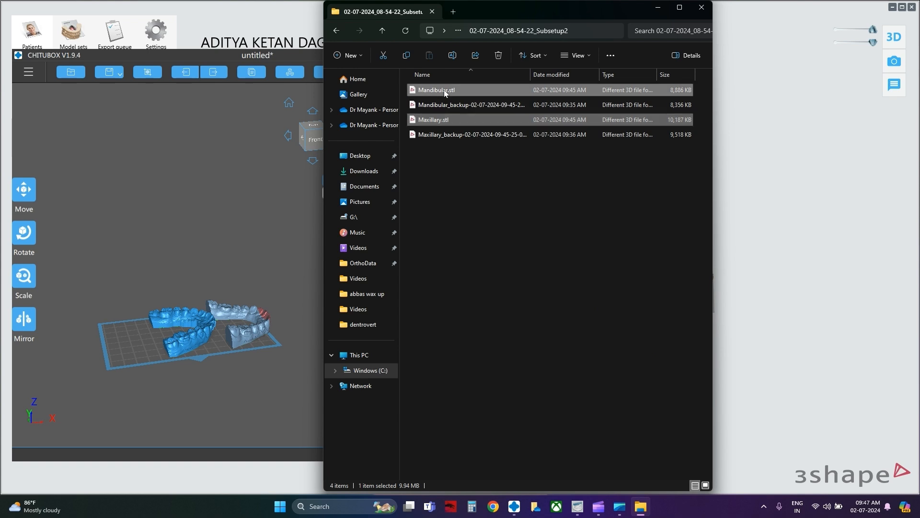
left_click(445, 119, "ctrl")
left_click_drag(445, 120, 201, 206)
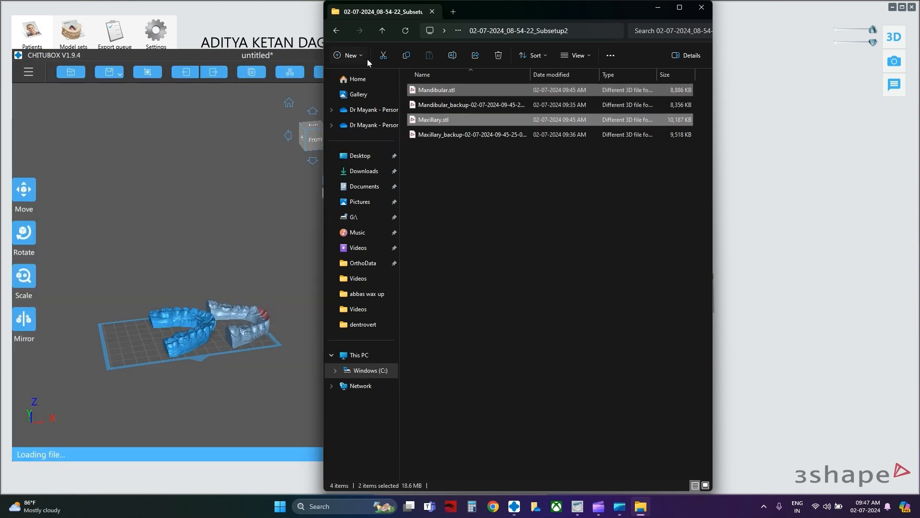
Step: Load Mandibular.stl and Maxillary.stl from the Subsetup3 folder onto the CHITUBOX build plate
left_click(382, 30)
double_click(479, 135)
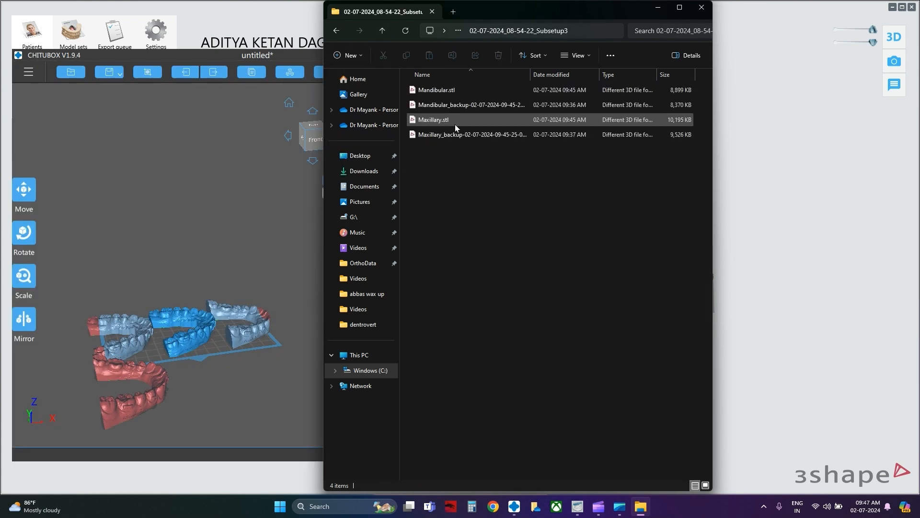
left_click(455, 121)
left_click(444, 91)
left_click(445, 120, "ctrl")
left_click_drag(445, 120, 188, 205)
Step: Load Mandibular.stl and Maxillary.stl from the Subsetup4 folder onto the CHITUBOX build plate
left_click(382, 31)
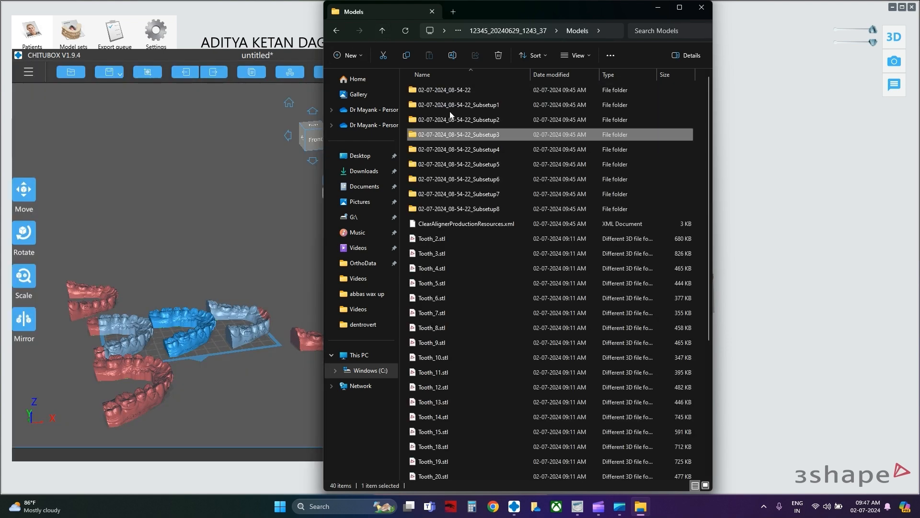
double_click(460, 150)
left_click(445, 90)
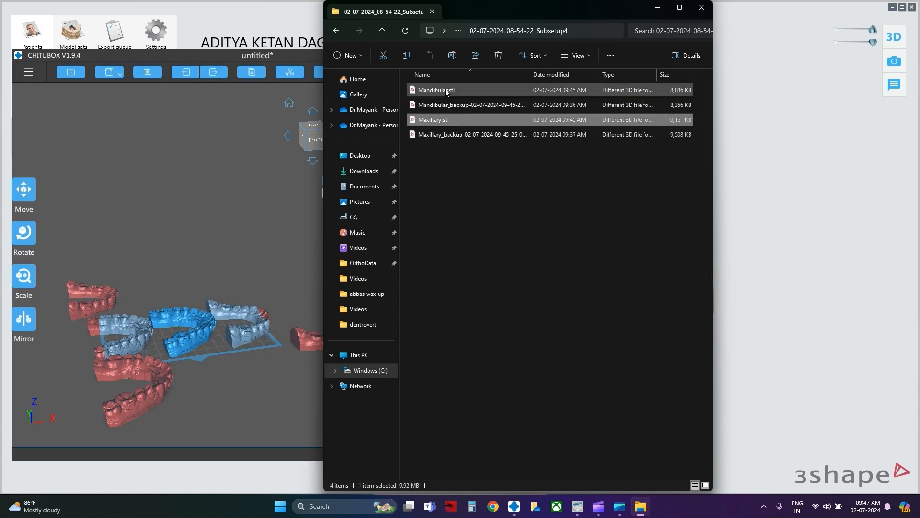
left_click(439, 120, "ctrl")
left_click_drag(439, 119, 174, 174)
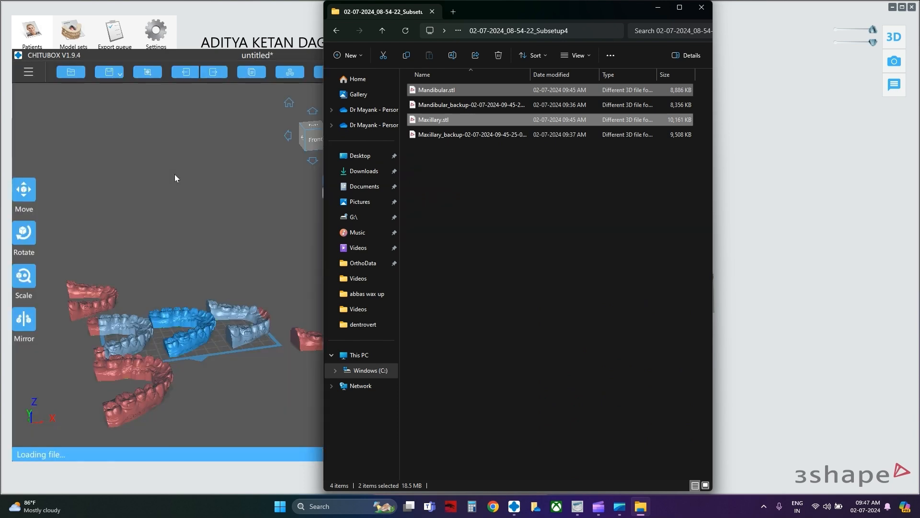
Step: Maximize CHITUBOX and stand Mandibular.stl #3 upright by flattening it onto the flat rear face of the arch
left_click(658, 8)
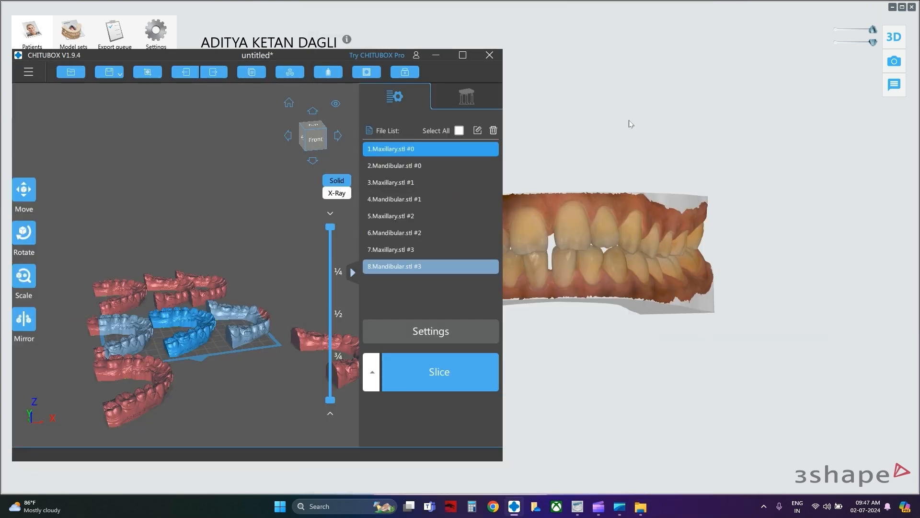
left_click(463, 55)
left_click_drag(469, 292, 542, 295)
left_click(502, 279)
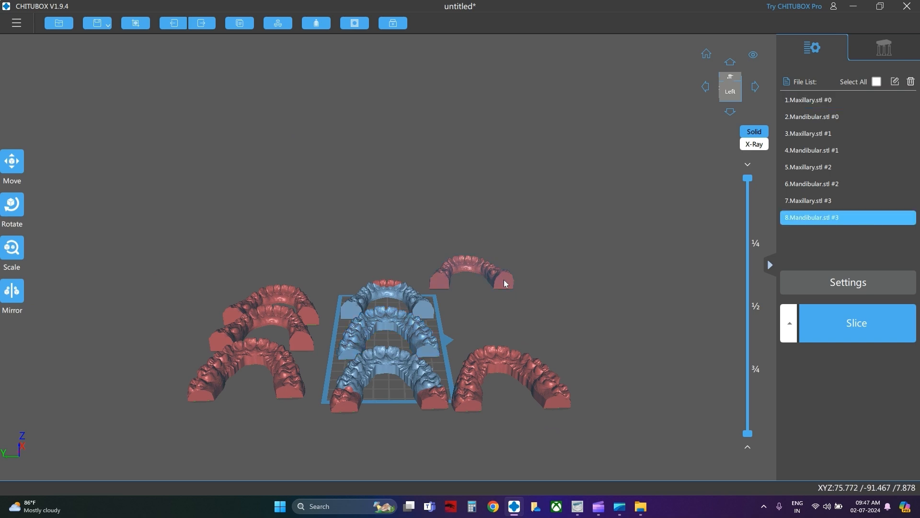
left_click(12, 203)
left_click(39, 267)
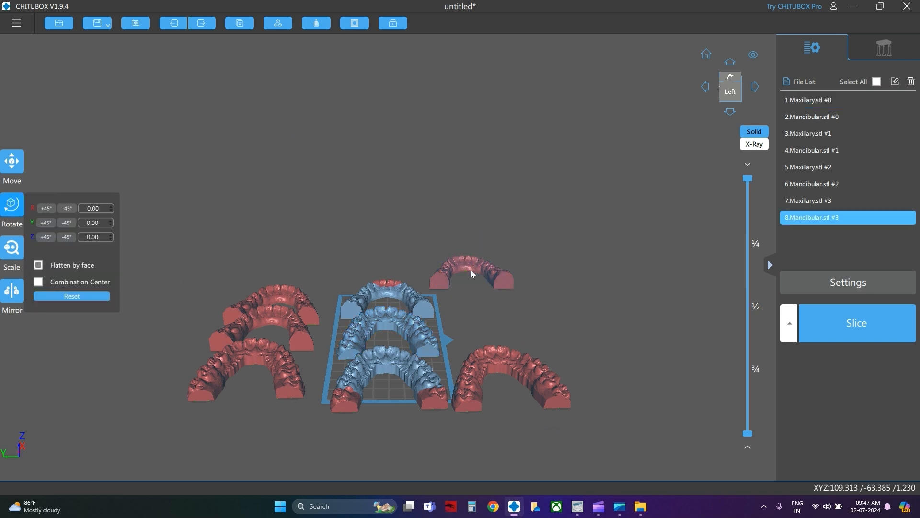
left_click(500, 287)
Step: Stand Mandibular.stl #0 upright by flattening it onto its flat rear face
left_click(381, 304)
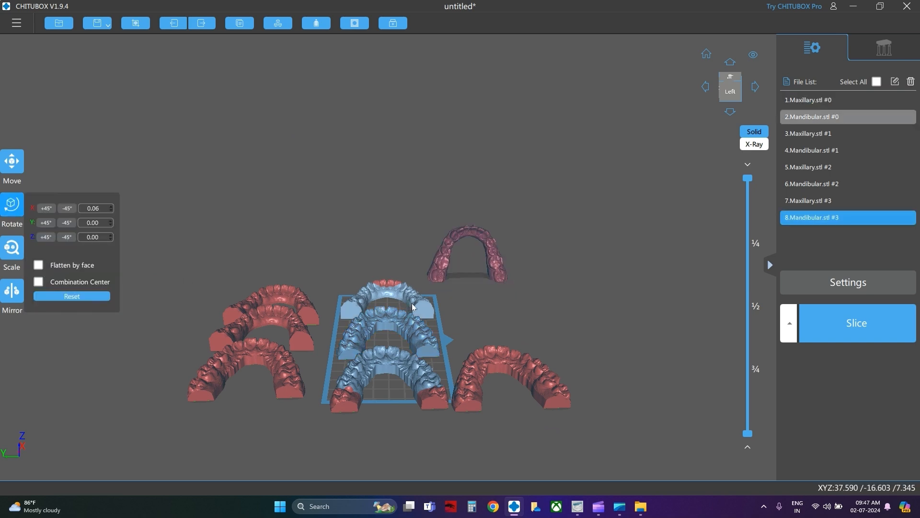
left_click(38, 264)
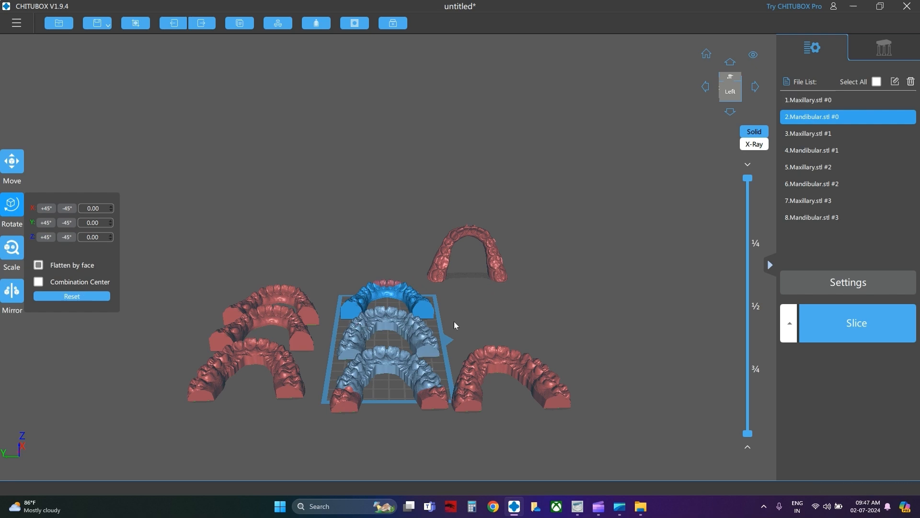
left_click(425, 311)
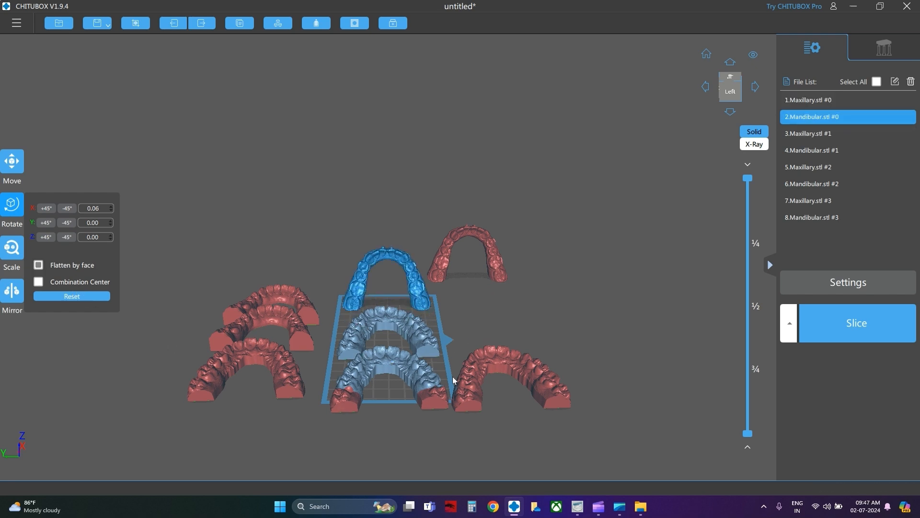
Step: Stand Maxillary.stl #0, Mandibular.stl #2 and Mandibular.stl #1 upright by flattening each onto its flat rear face
left_click(430, 349)
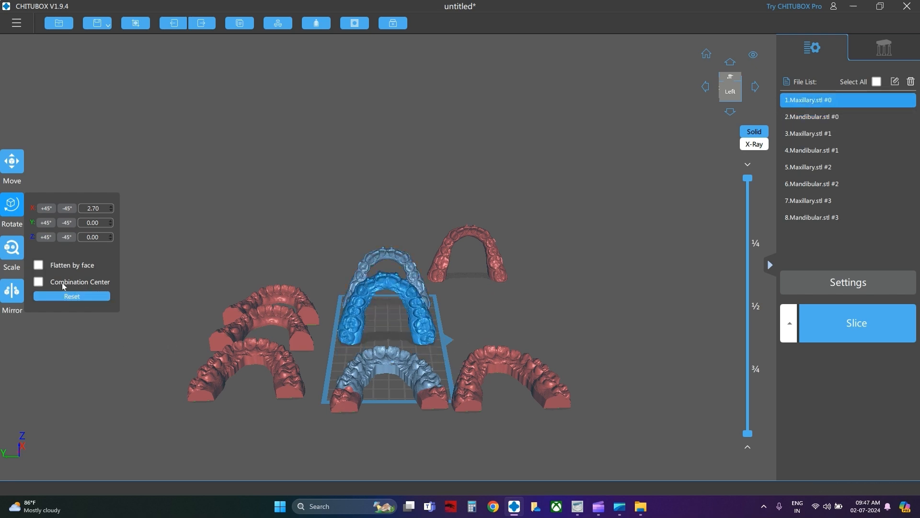
left_click(303, 315)
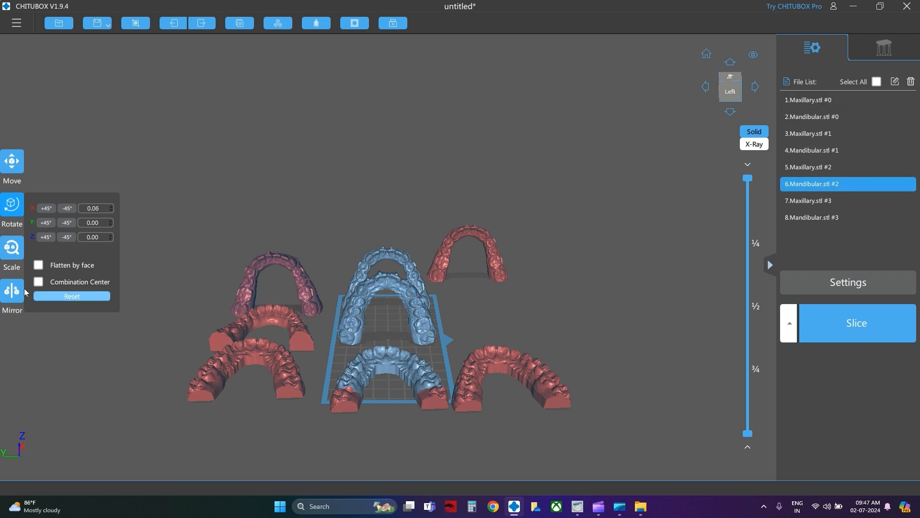
left_click(302, 340)
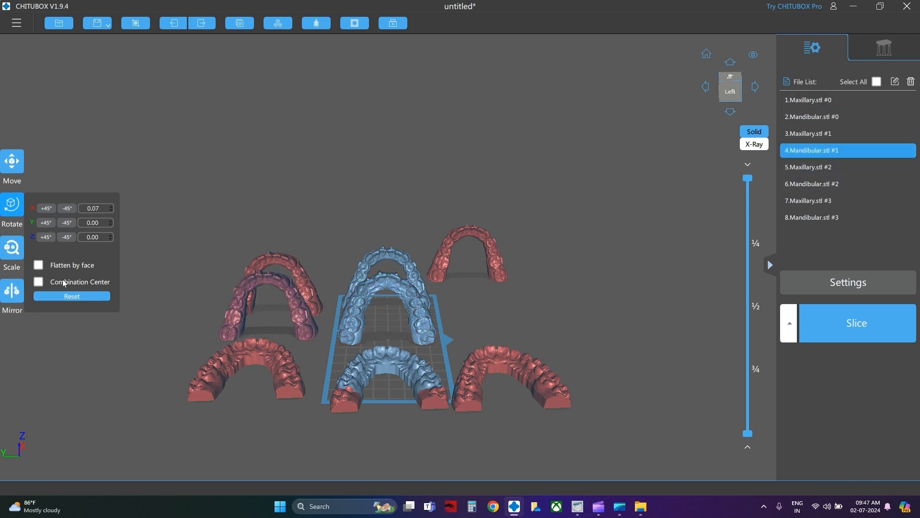
Step: Flatten Maxillary.stl #2, Maxillary.stl #1 and Maxillary.stl #3 onto their rear faces so they stand upright
left_click(39, 265)
left_click(290, 397)
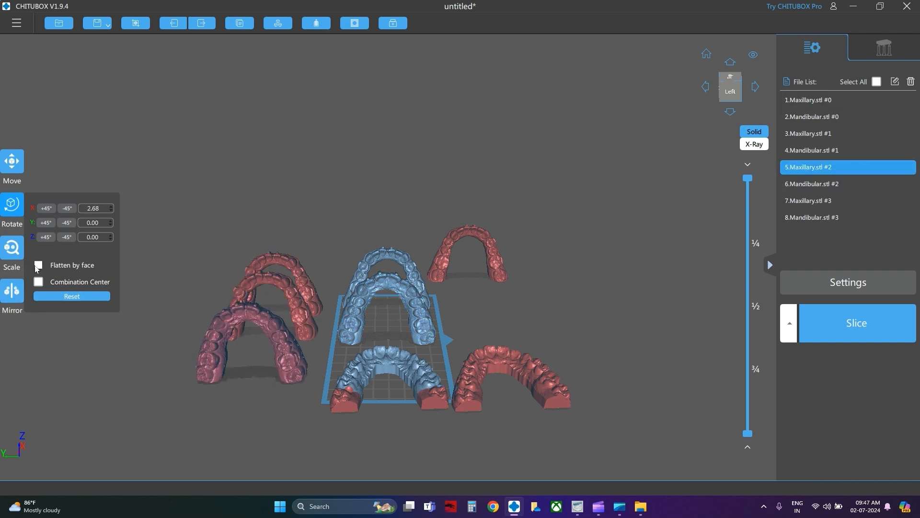
left_click(432, 408)
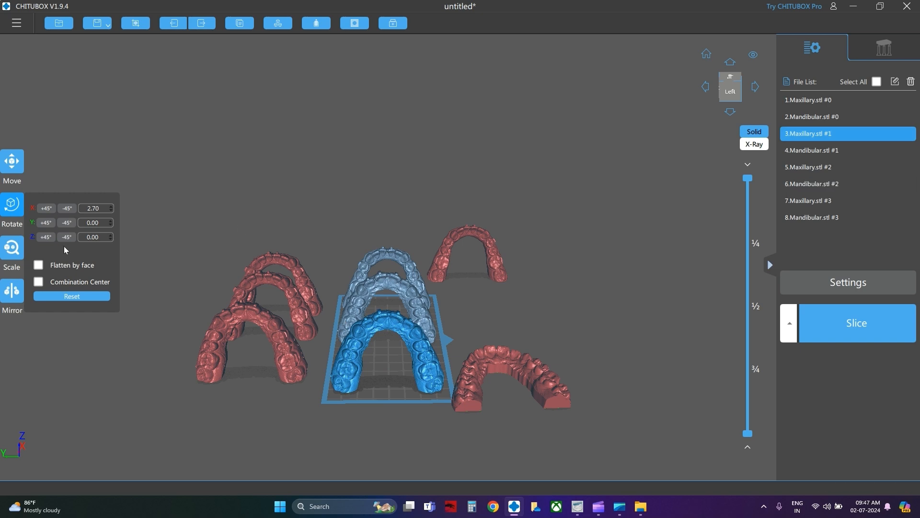
left_click(551, 399)
Step: Line up the four upright maxillary models side by side on the build plate, bringing Maxillary.stl #3 and #2 in from outside
left_click_drag(552, 401, 469, 151)
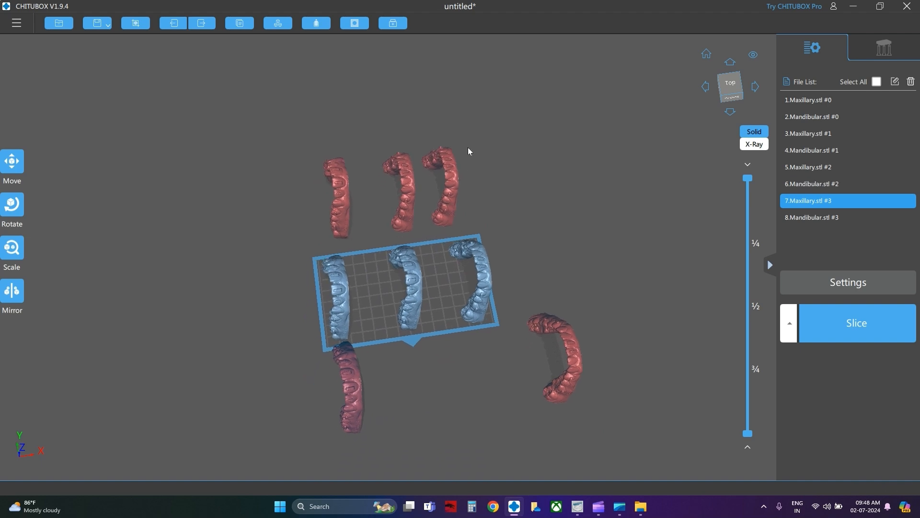
mouse_move(353, 287)
left_mouse_down()
mouse_move(398, 288)
mouse_move(371, 289)
left_mouse_up()
left_click_drag(352, 380, 369, 261)
left_click_drag(338, 194, 411, 283)
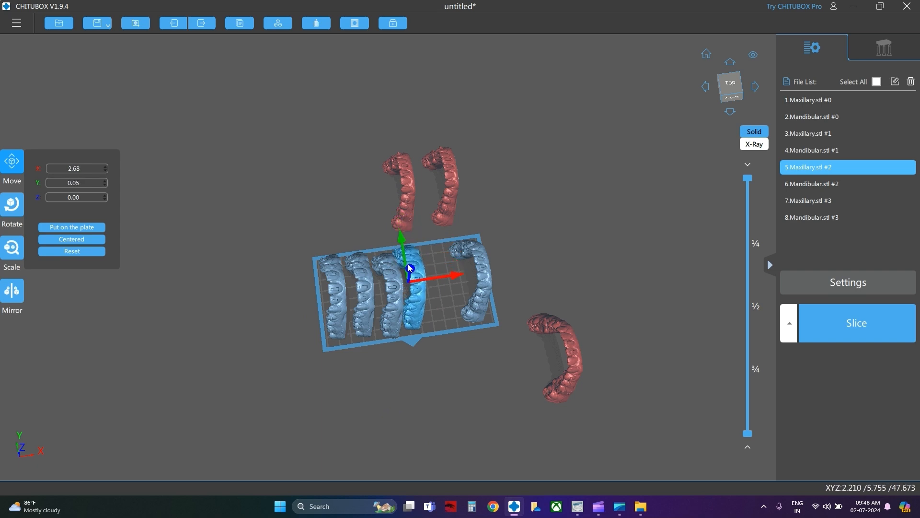
Step: Move Mandibular.stl #1, #2 and #3 onto the build plate, in a row beside the maxillary models
left_click_drag(406, 183, 438, 275)
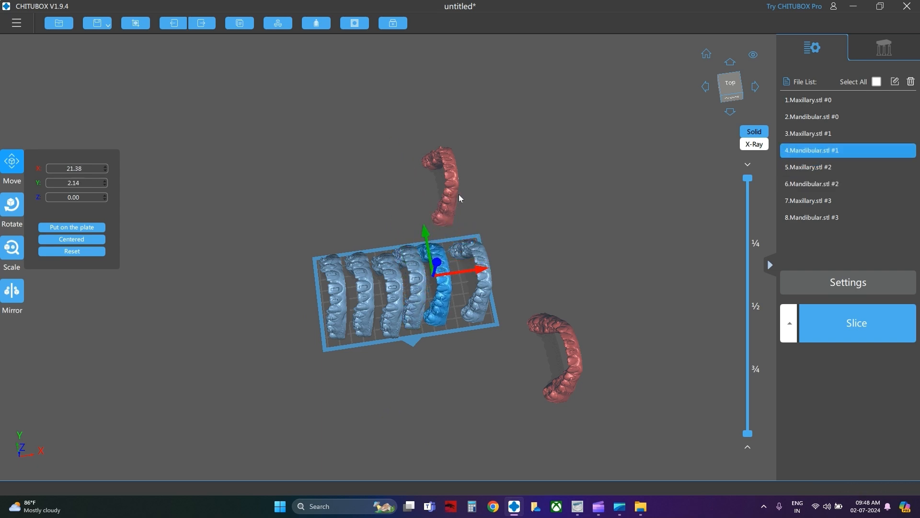
left_click_drag(457, 192, 472, 296)
left_click_drag(553, 325, 477, 256)
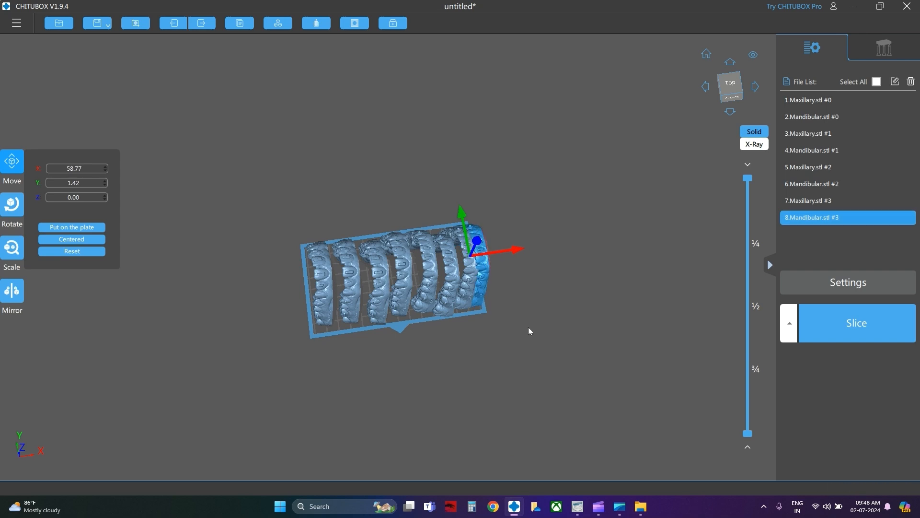
Step: Viewing the models from below, flatten Maxillary.stl #1 again onto its rear end faces
right_click_drag(529, 328, 351, 245)
left_click(352, 244)
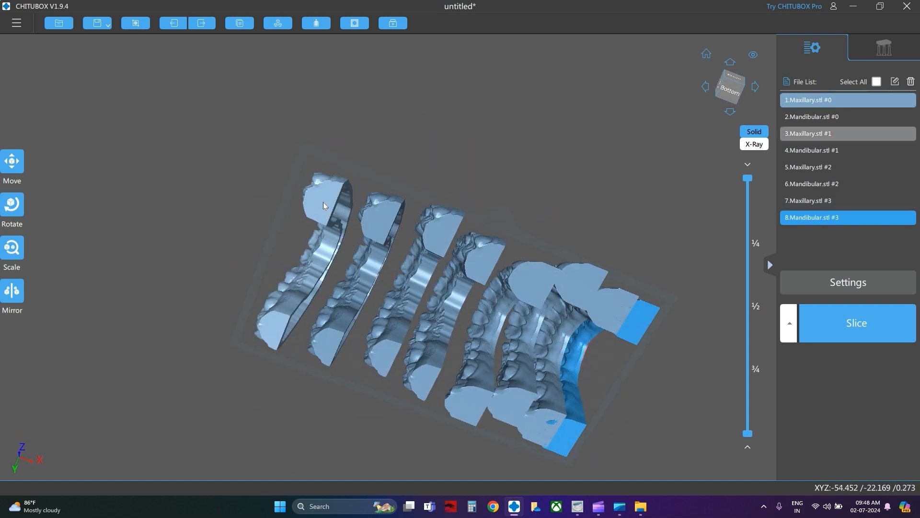
left_click(12, 205)
left_click(39, 263)
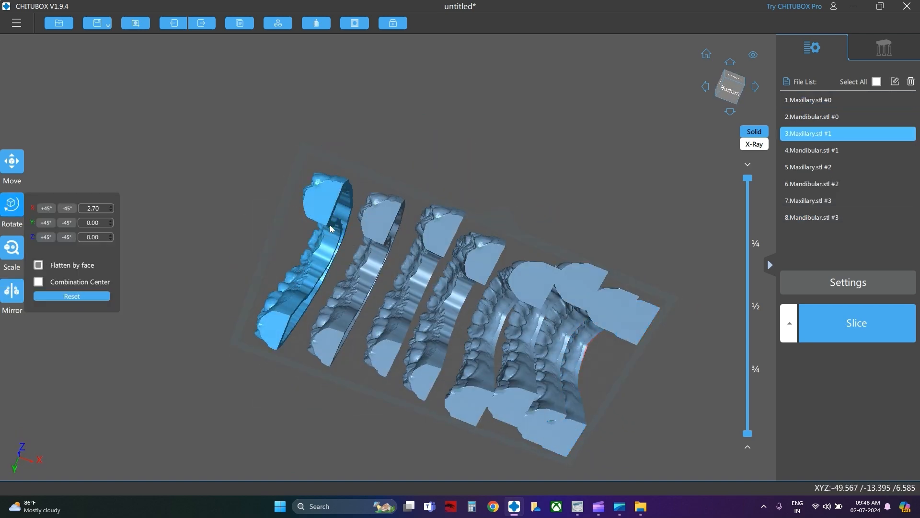
left_click(330, 225)
mouse_move(597, 508)
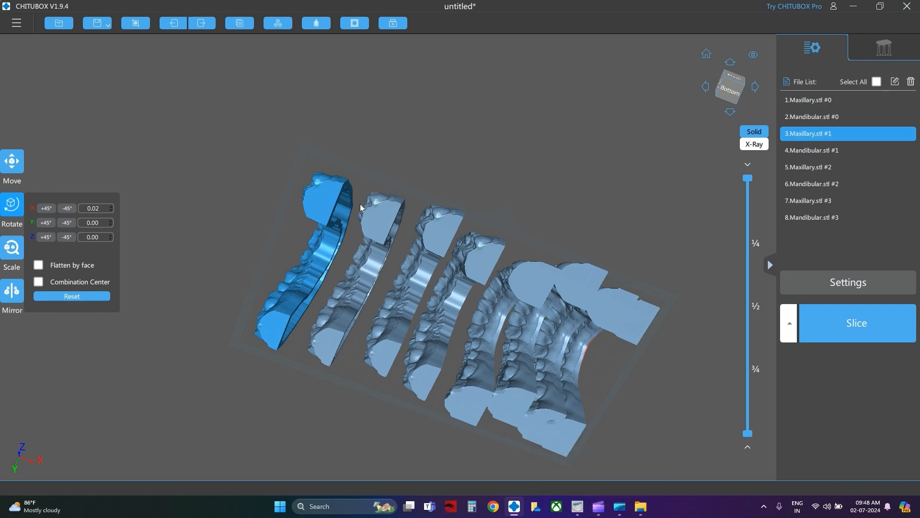
mouse_move(366, 204)
right_mouse_down()
mouse_move(373, 265)
mouse_move(372, 207)
right_mouse_up()
left_click(351, 184)
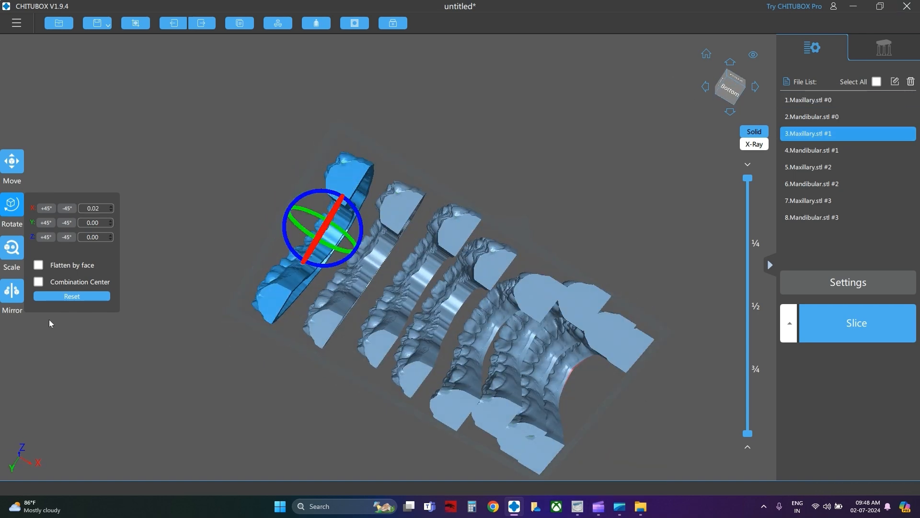
left_click(39, 266)
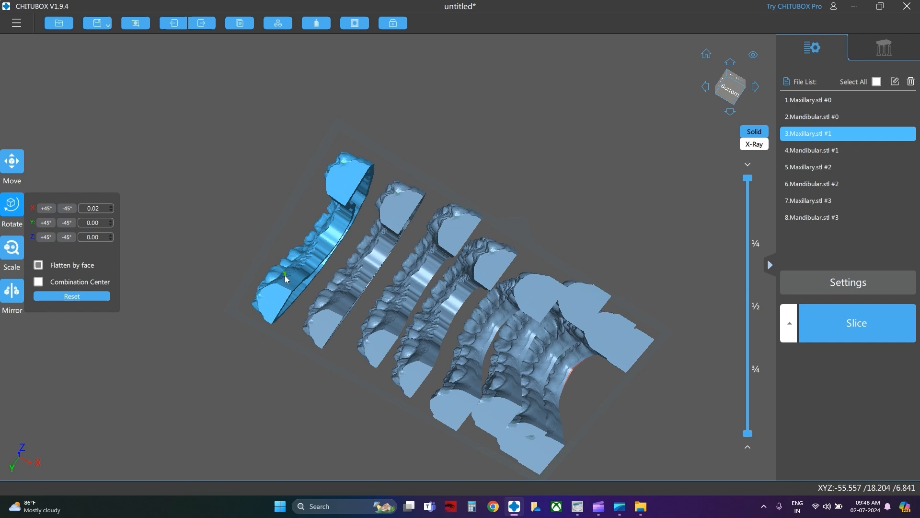
left_click(270, 299)
Step: Shift Maxillary.stl #1 to the negative-X edge of the build plate, keeping the whole model inside the boundary
right_click_drag(289, 309, 272, 412)
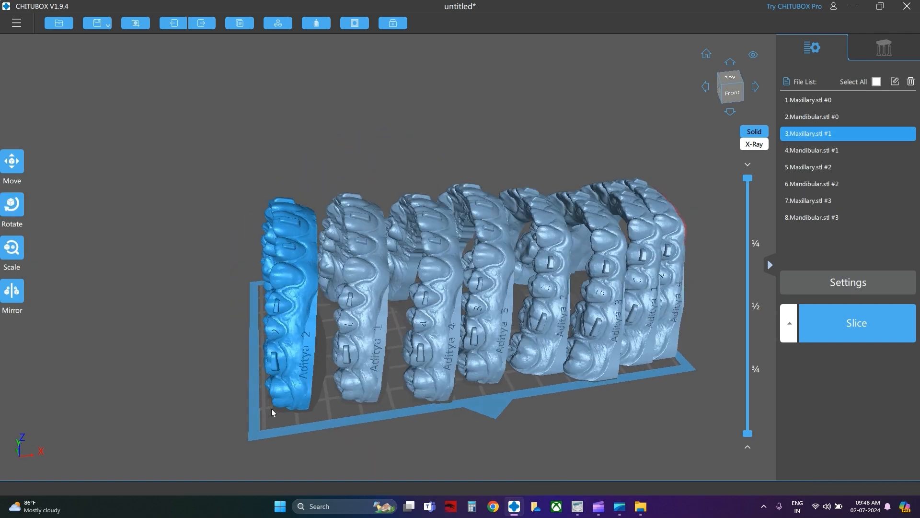
right_click_drag(329, 401, 288, 307)
left_click(285, 288)
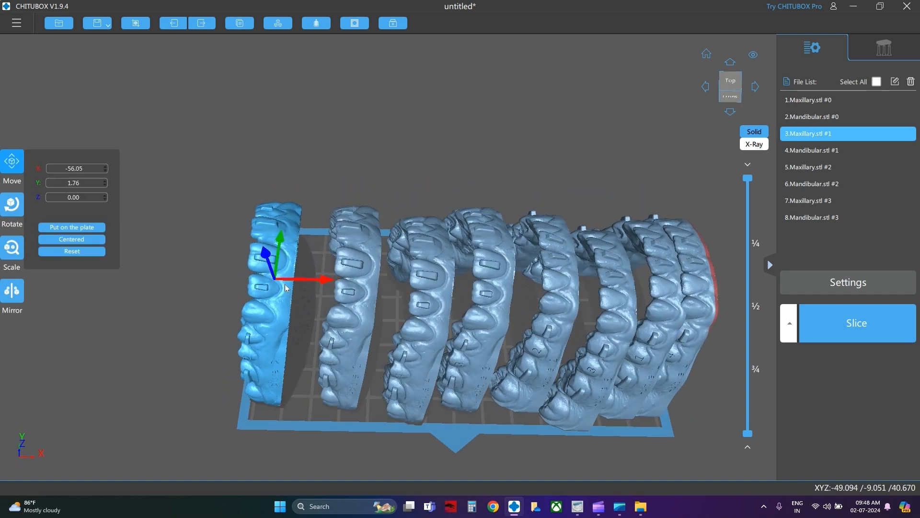
left_click_drag(286, 288, 275, 287)
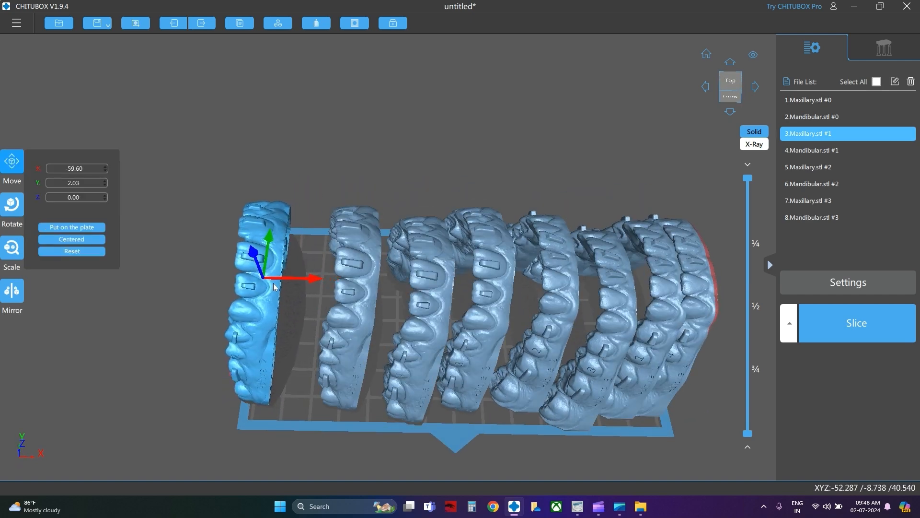
right_click_drag(294, 315, 318, 263)
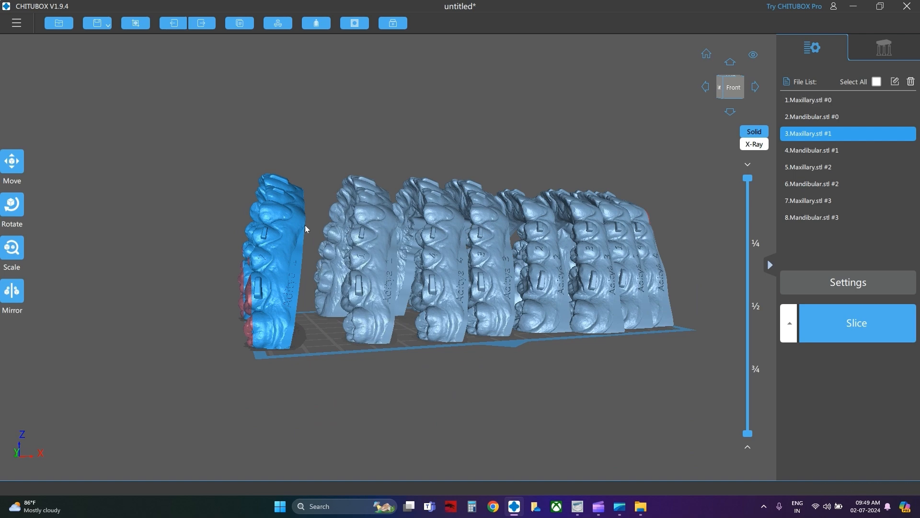
right_click_drag(265, 250, 258, 255)
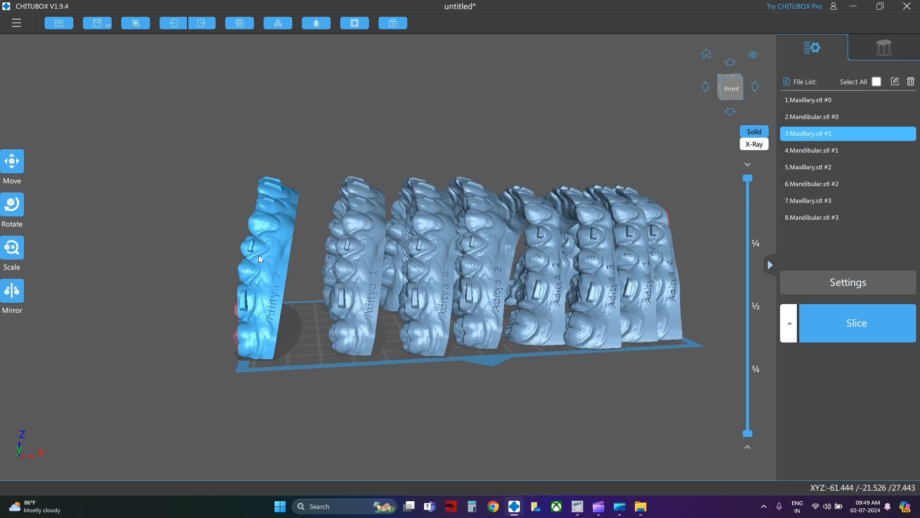
left_click_drag(271, 213, 278, 215)
Step: Space out Maxillary.stl #0, #3 and #2 toward Maxillary.stl #1, placing #0 at about X -40.93 and #2 at about X -8.60
right_click_drag(341, 273, 315, 348)
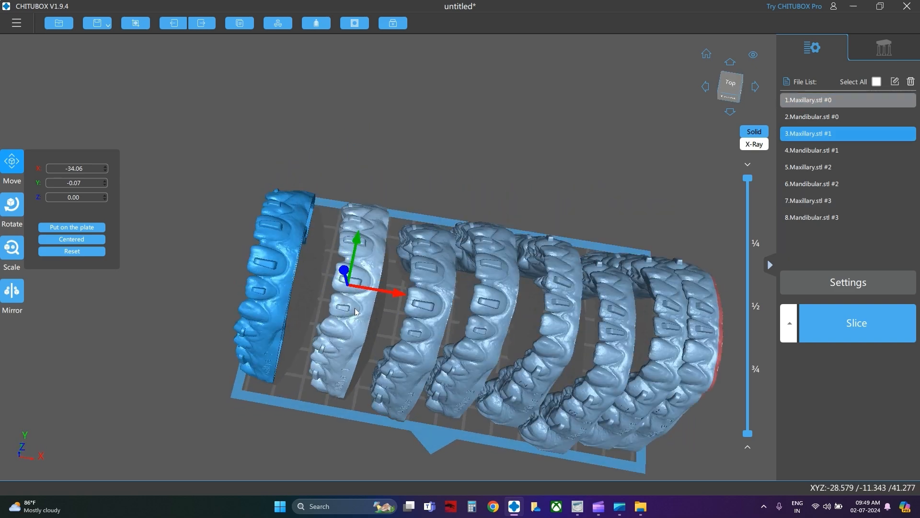
left_click_drag(355, 311, 334, 309)
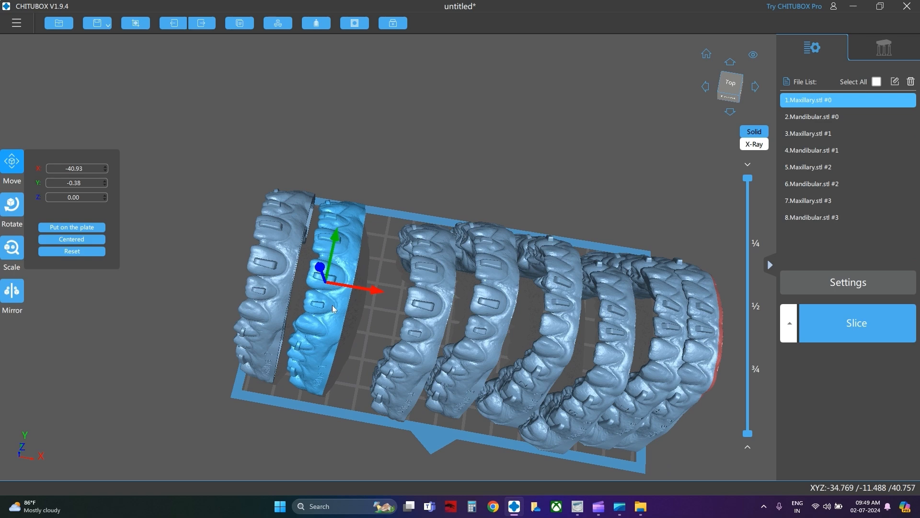
left_click_drag(424, 316, 390, 314)
left_click_drag(509, 317, 475, 317)
right_click_drag(475, 317, 467, 291)
left_click(441, 277)
Step: Move Mandibular.stl #1 next to Maxillary.stl #2, at about X 6.39, Y -0.18
left_click(539, 283)
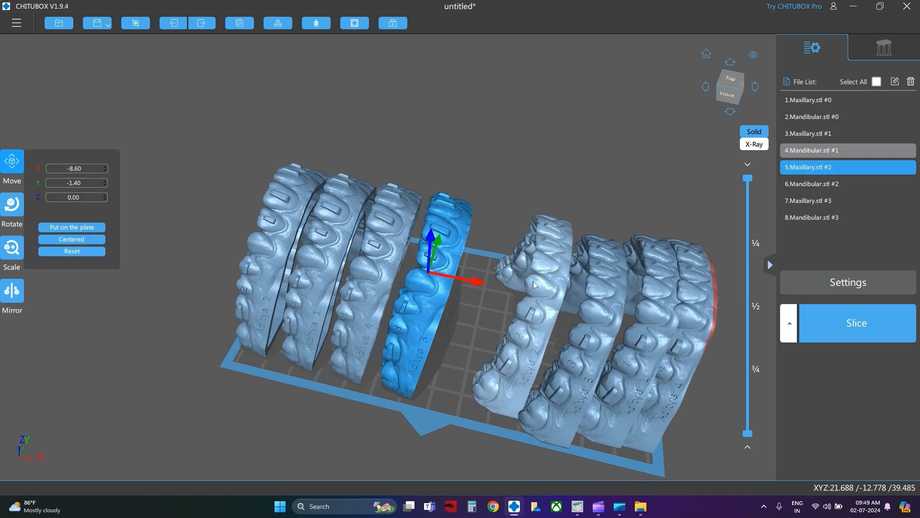
left_click_drag(539, 282, 493, 281)
right_click_drag(507, 299, 510, 286)
left_click(498, 279)
left_click_drag(497, 279, 492, 279)
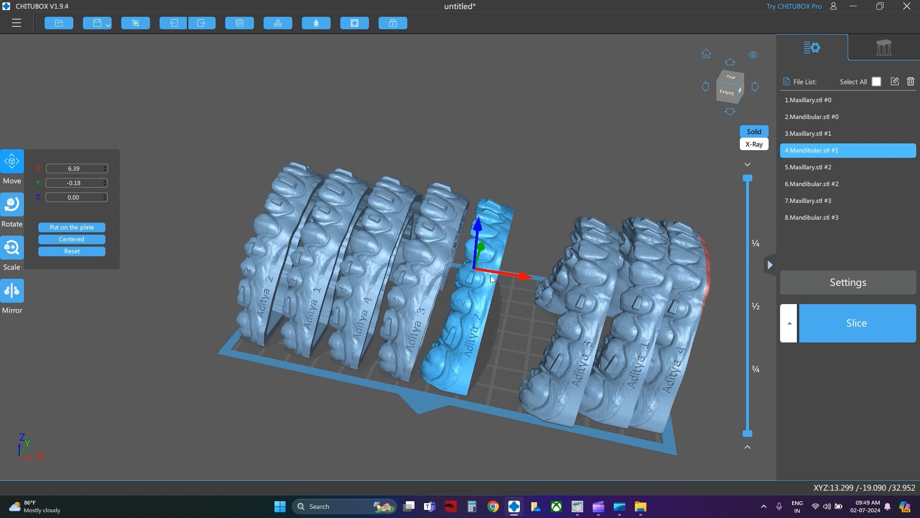
Step: Move Mandibular.stl #2 and Mandibular.stl #0 closer to Mandibular.stl #1 to continue the row
right_click_drag(584, 289, 474, 331)
left_click_drag(474, 332, 440, 306)
left_click_drag(535, 328, 502, 316)
Step: From behind the row, fine-tune Mandibular.stl #2 to about X 22.38 and Mandibular.stl #0 to about X 38.41
right_click_drag(502, 316, 497, 336)
left_click(286, 259)
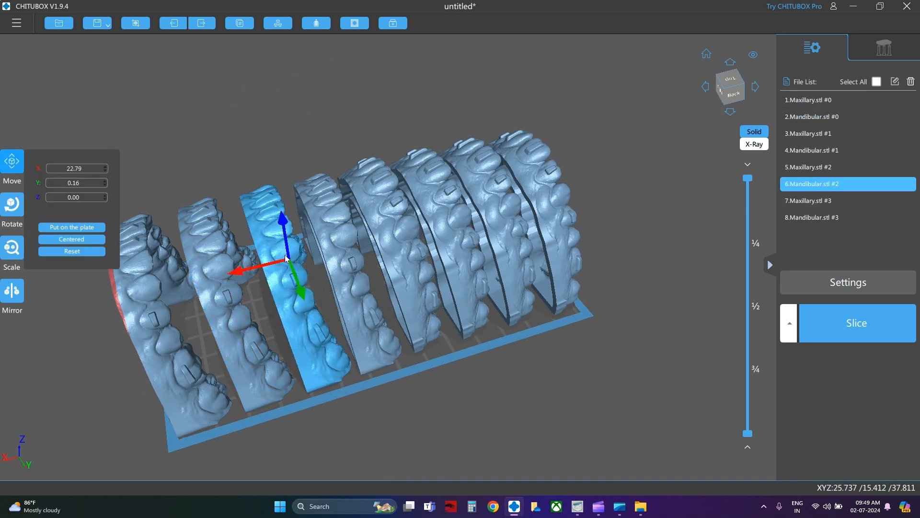
left_click_drag(286, 258, 288, 259)
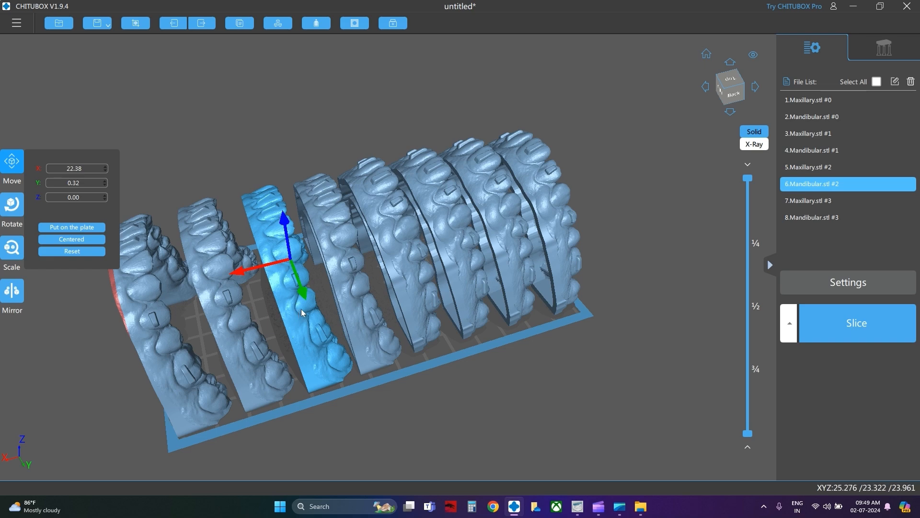
right_click_drag(301, 308, 314, 306)
mouse_move(238, 288)
left_mouse_down()
mouse_move(246, 287)
mouse_move(236, 287)
left_mouse_up()
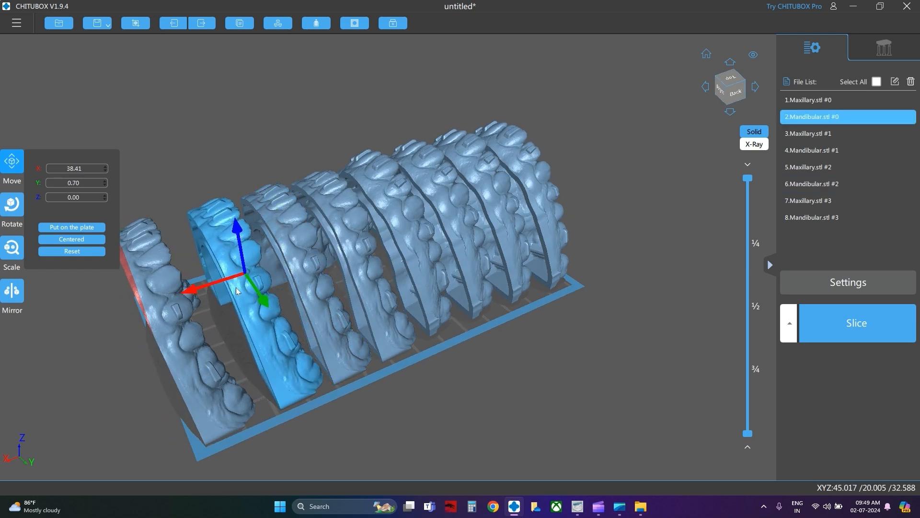
Step: Bring Mandibular.stl #3 inside the plate boundary, at about X 57.39, Y -1.26
left_click_drag(164, 316, 181, 315)
right_click_drag(494, 400, 590, 355)
left_click(541, 236)
left_click_drag(542, 236, 548, 239)
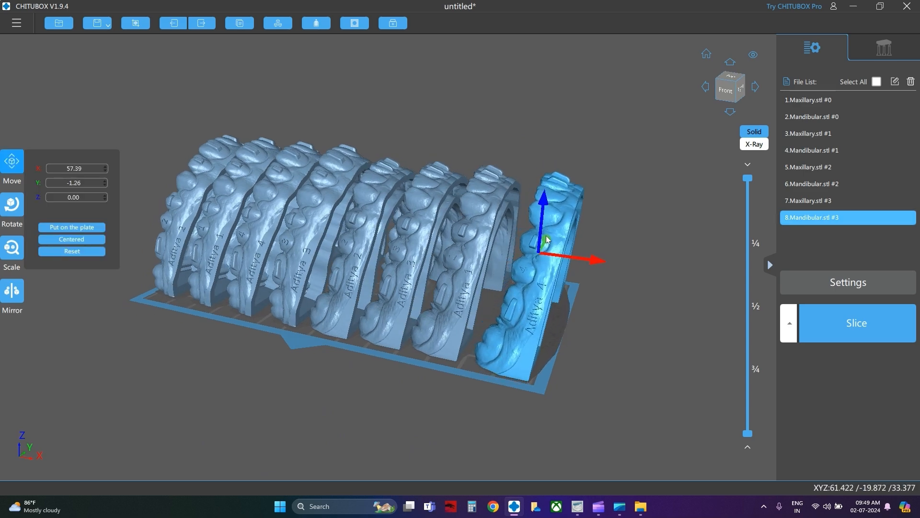
Step: Even out the gaps by moving Mandibular.stl #0 to about X 40.27 and Mandibular.stl #2 to about X 23.57
right_click_drag(562, 248, 578, 245)
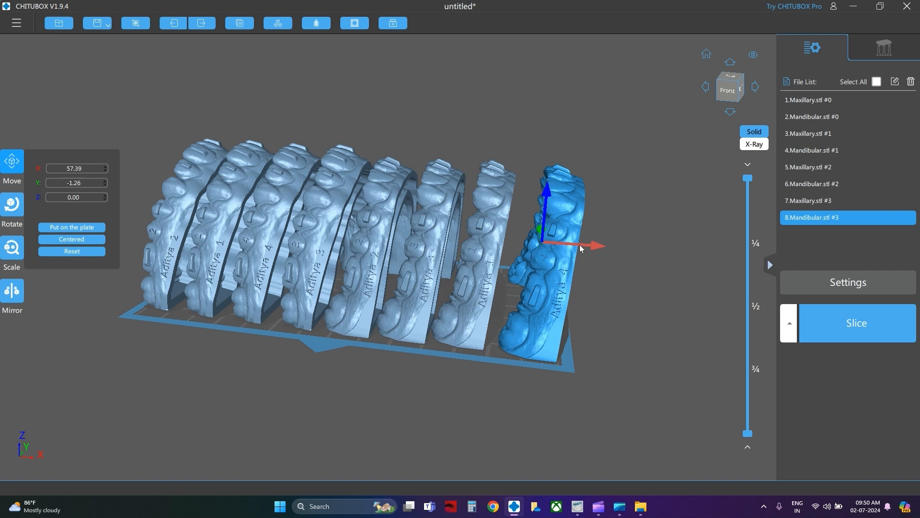
left_click(497, 231)
left_click_drag(499, 231, 503, 231)
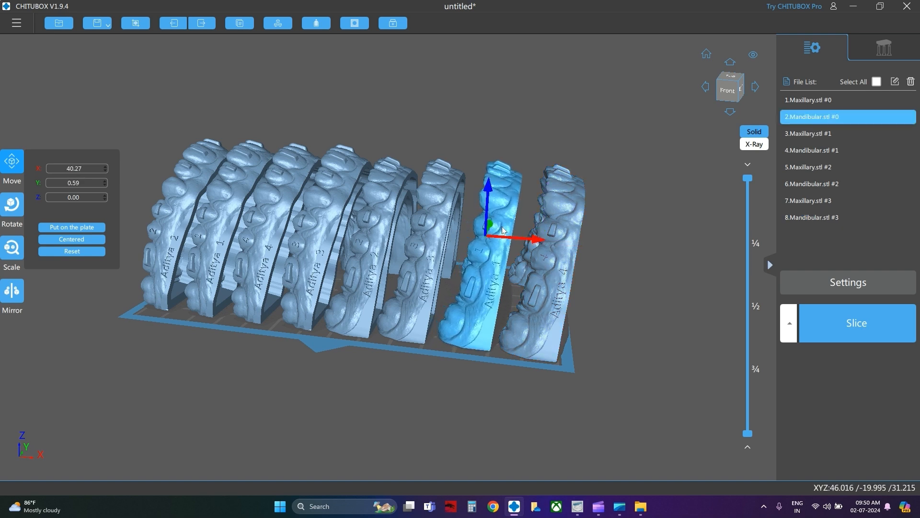
left_click(430, 233)
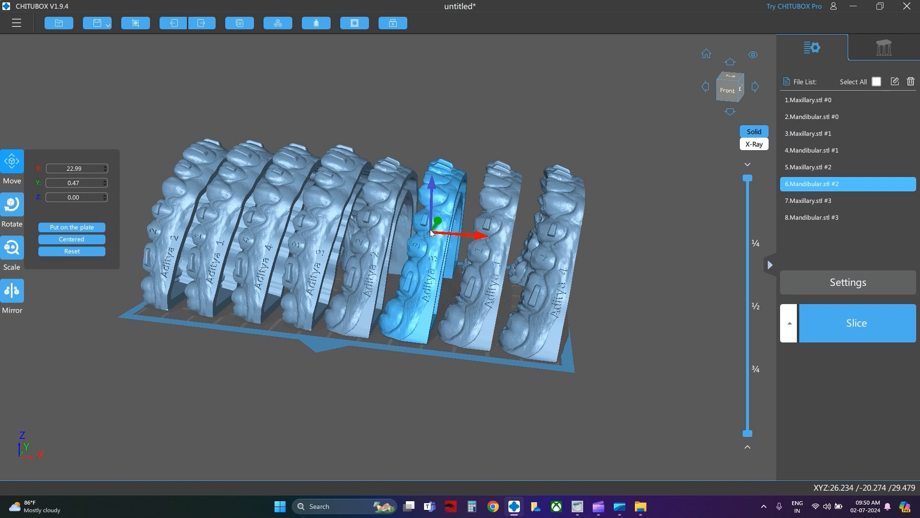
left_click_drag(431, 233, 433, 235)
Step: Select all eight models and lower them to Z -0.50, checking their bases from below the plate
right_click_drag(404, 375, 260, 282)
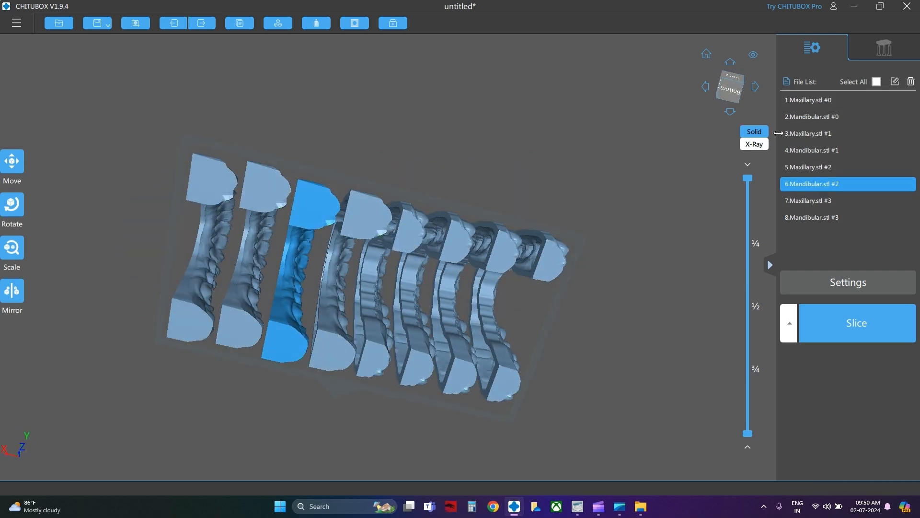
left_click(877, 82)
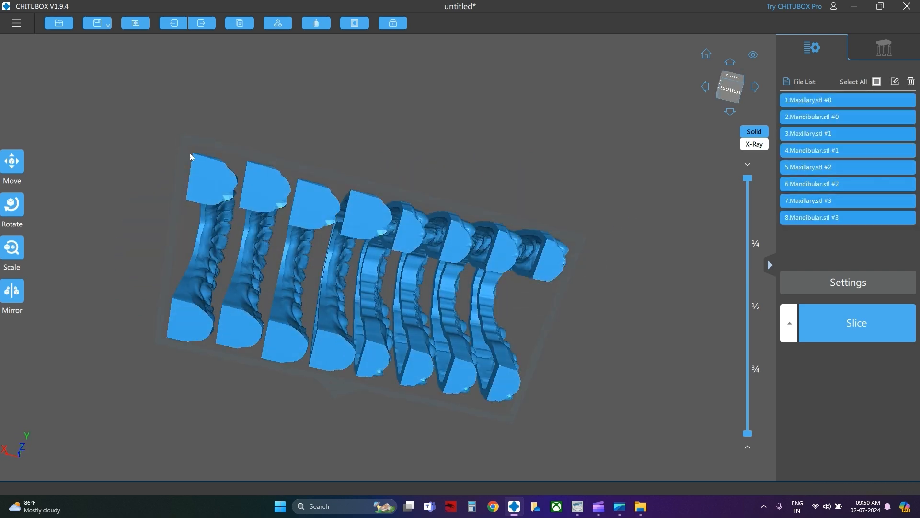
left_click(8, 164)
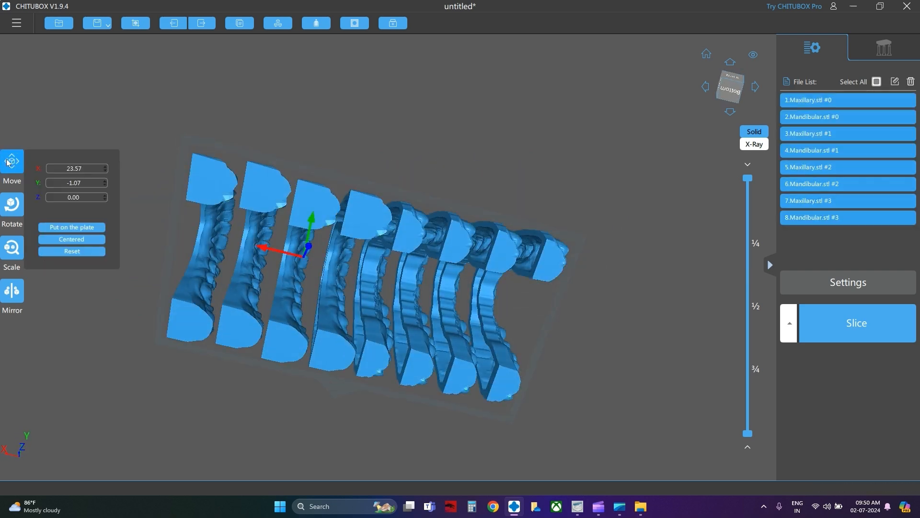
left_click(105, 200)
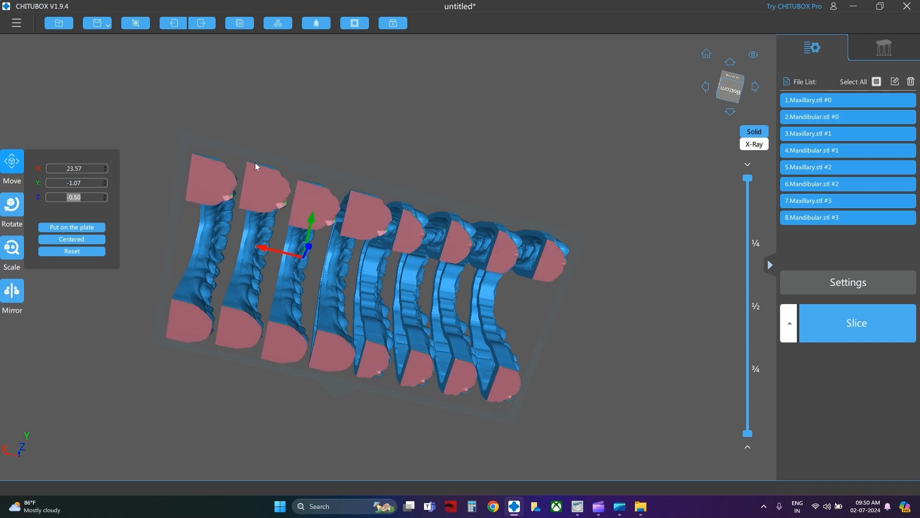
left_click(403, 142)
mouse_move(402, 142)
left_mouse_down()
mouse_move(390, 165)
mouse_move(369, 139)
mouse_move(360, 180)
mouse_move(303, 204)
mouse_move(339, 218)
mouse_move(401, 201)
mouse_move(393, 142)
left_mouse_up()
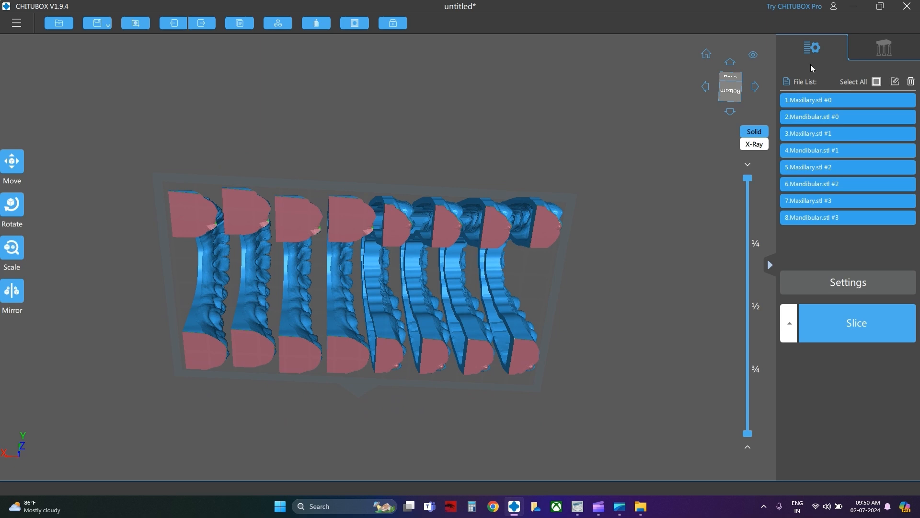
Step: In support editing, place heavy supports across the red overhang inside the front of the outermost maxillary model, Maxillary.stl #1
left_click_drag(568, 157, 572, 299)
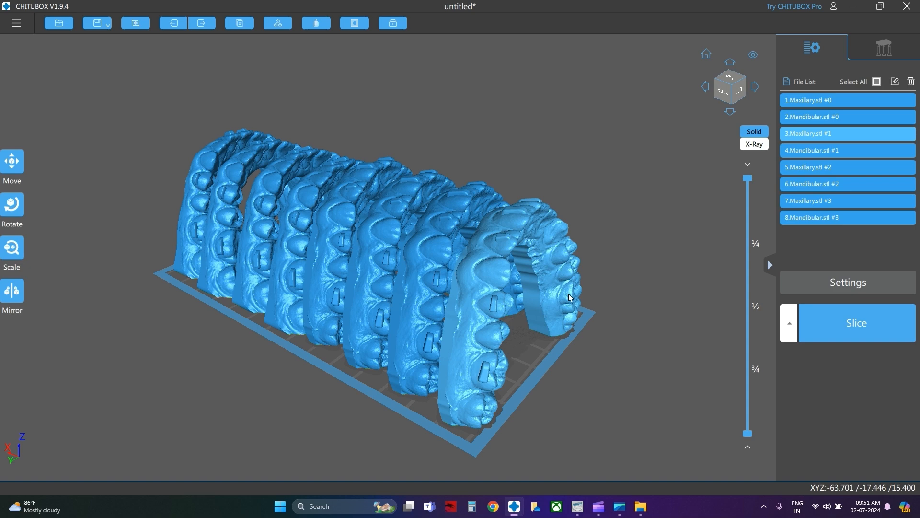
left_click_drag(558, 369, 456, 318)
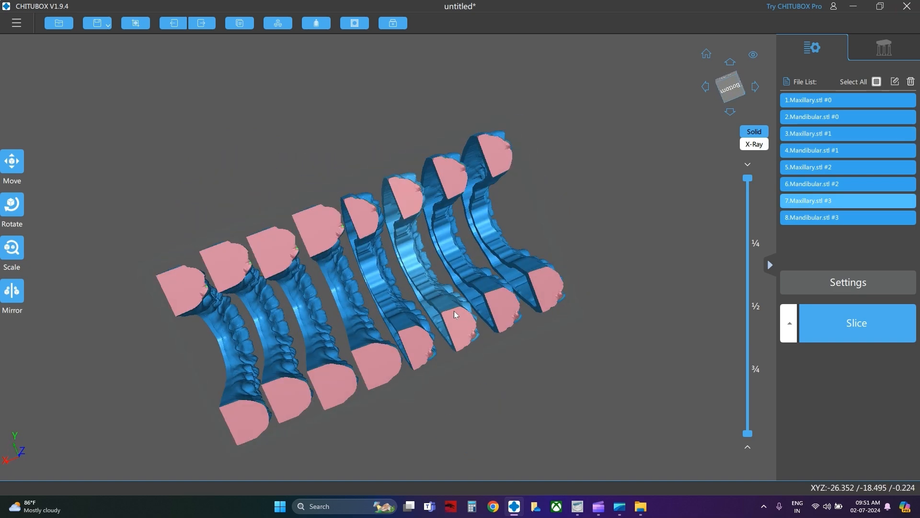
left_click(886, 47)
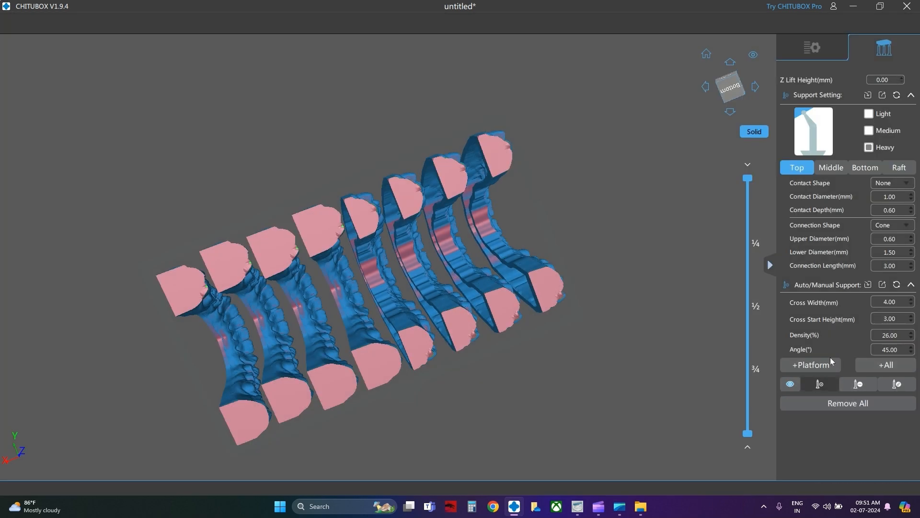
right_click_drag(603, 226, 540, 249)
scroll(368, 97, "up", 5)
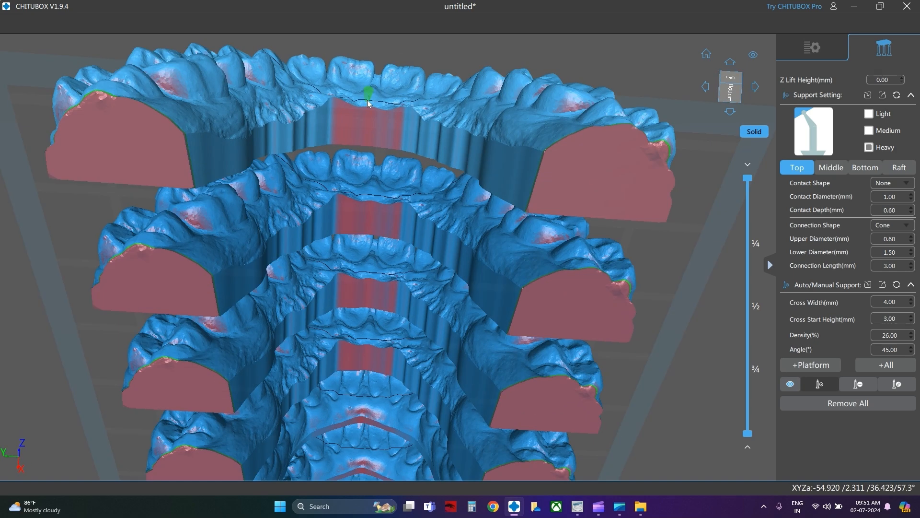
left_click(340, 108)
left_click(338, 119)
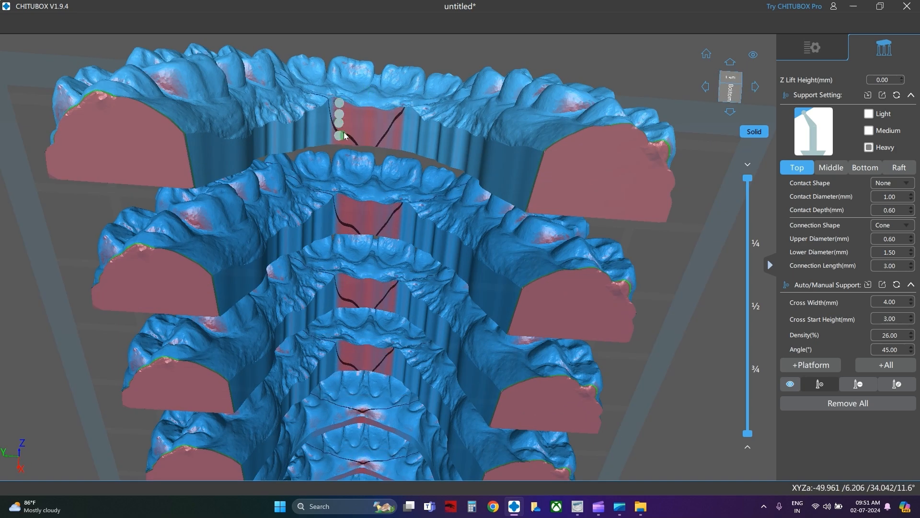
left_click(343, 134)
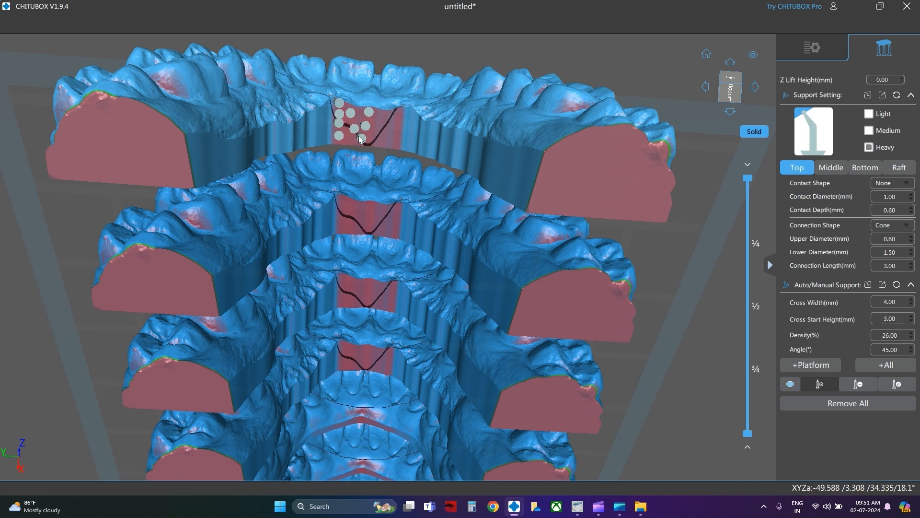
left_click(344, 139)
left_click(372, 142)
left_click(373, 125)
left_click(387, 116)
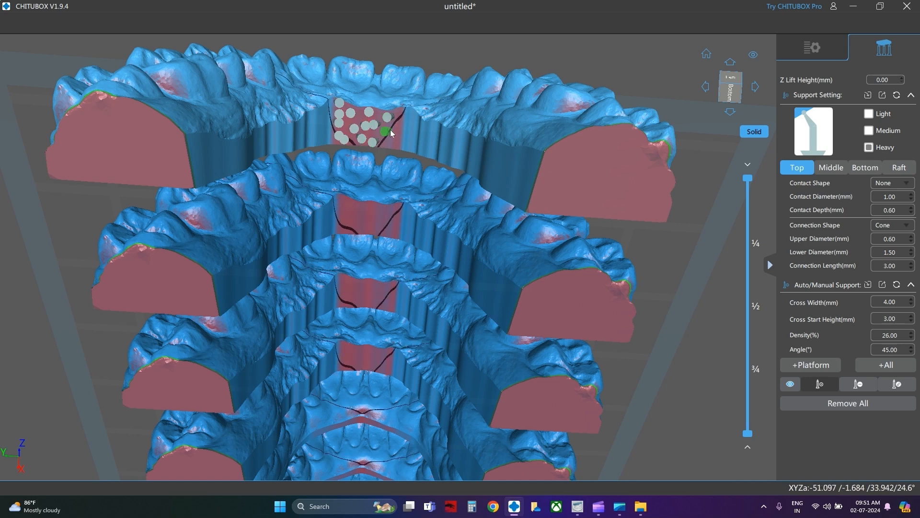
left_click(395, 144)
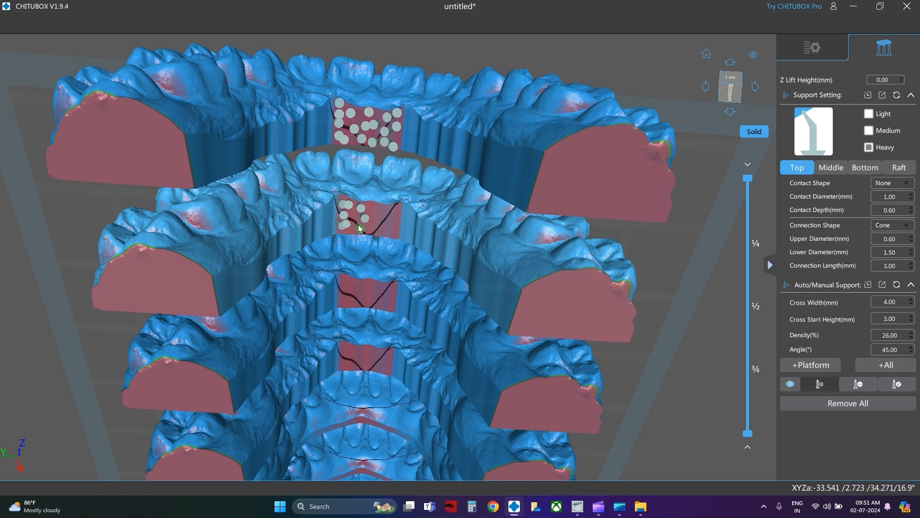
Step: Cover the red inner front overhang of the second maxillary model from the outer end with heavy supports
left_click(373, 205)
left_click(384, 210)
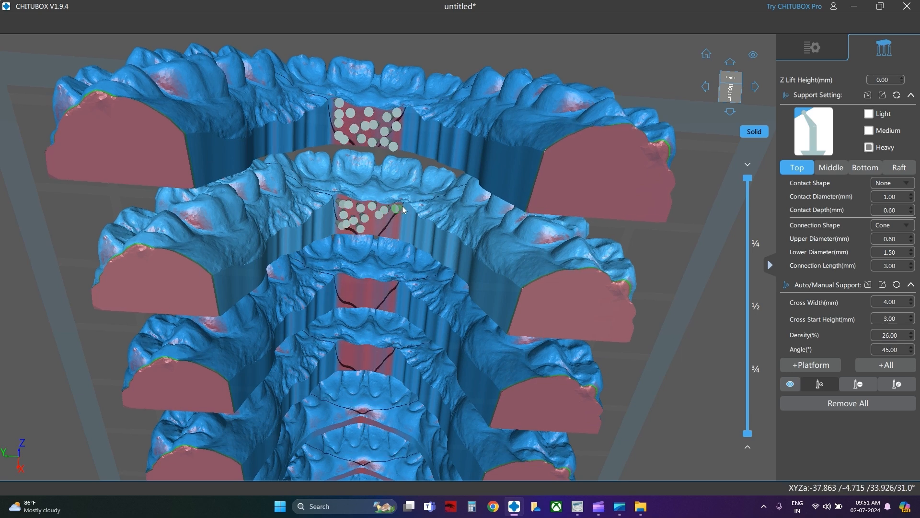
left_click(396, 208)
left_click(396, 223)
left_click(388, 228)
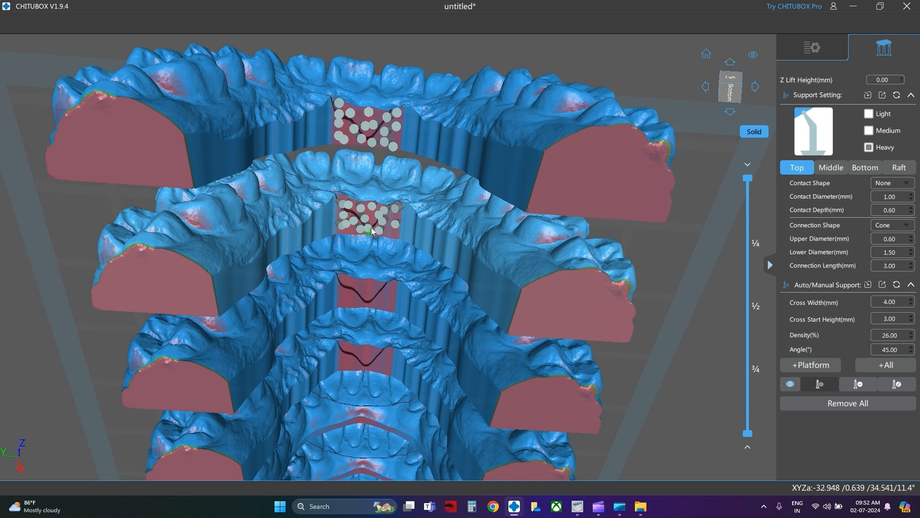
Step: Add heavy supports across the red inner front patch of the third maxillary model, Maxillary.stl #3
scroll(392, 234, "down", 5)
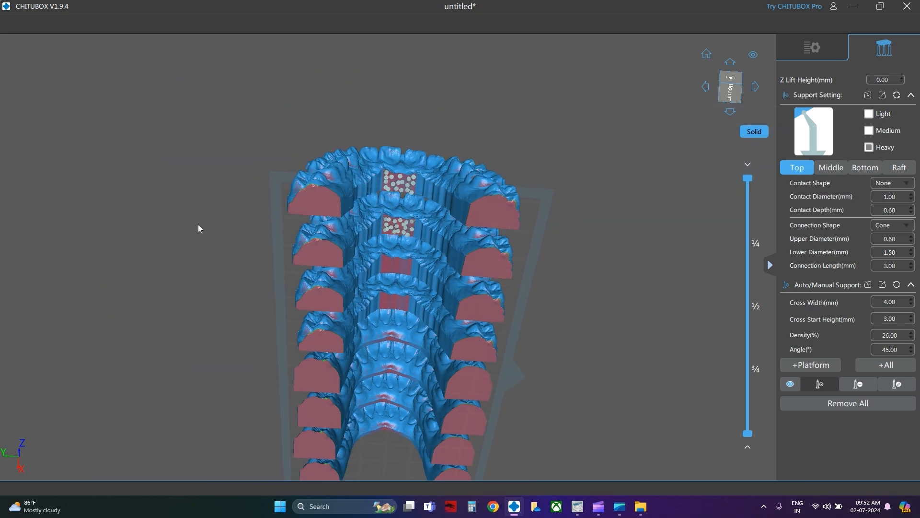
left_click_drag(199, 228, 254, 205)
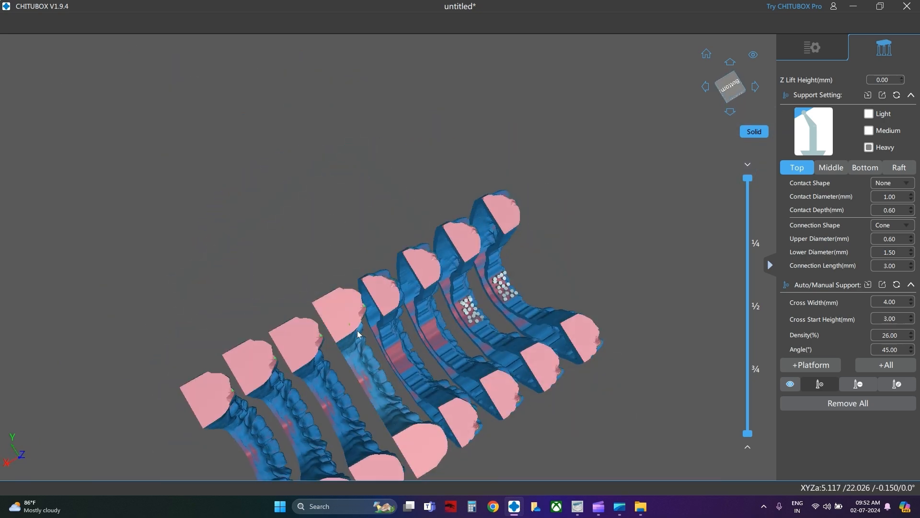
scroll(421, 319, "up", 5)
left_click(413, 308)
left_click(427, 300)
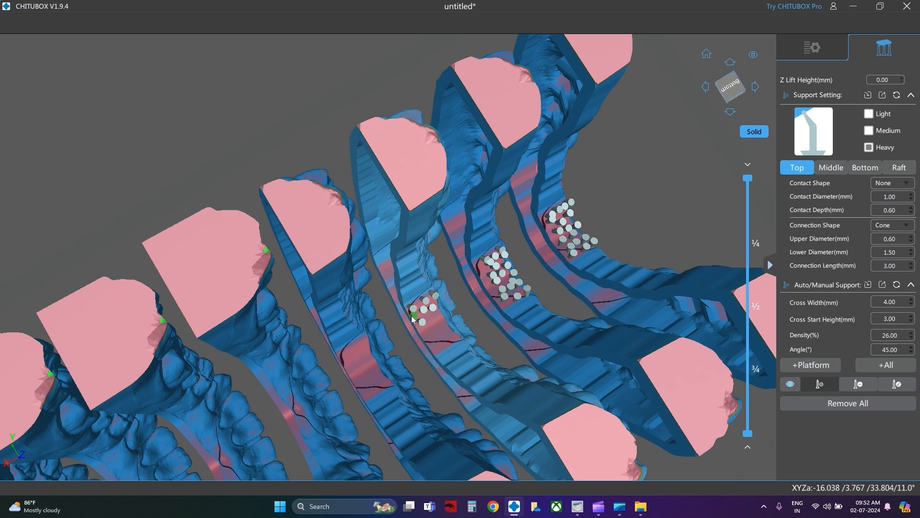
left_click(432, 332)
left_click(442, 329)
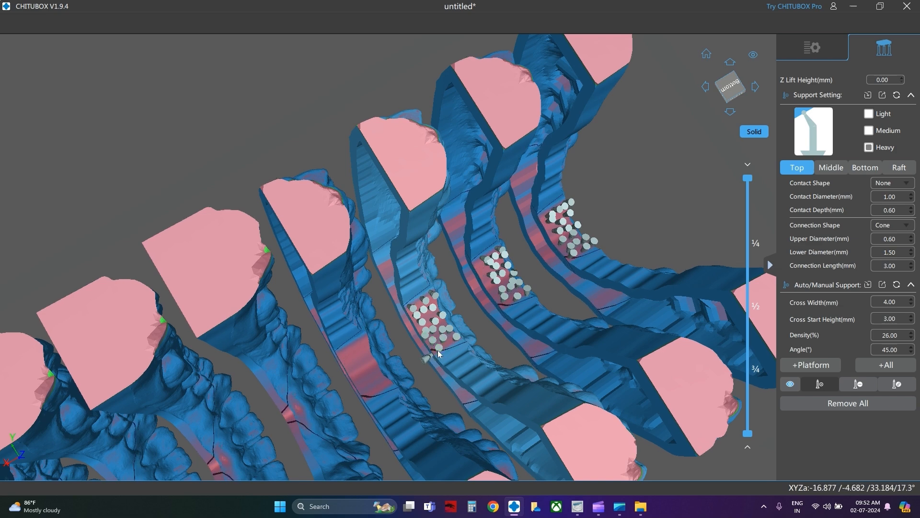
Step: Fill the red inner front patch of the maxillary model closest to the mandibular ones with heavy supports
left_click(366, 347)
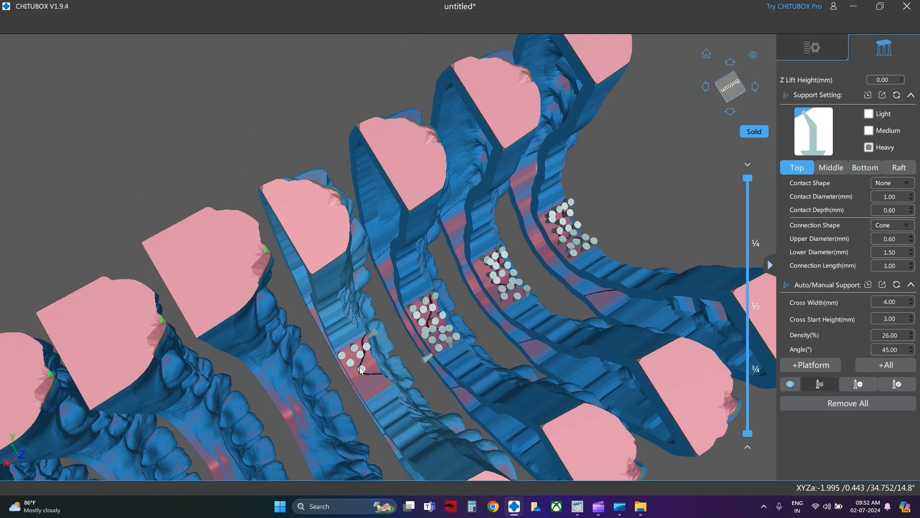
left_click(368, 393)
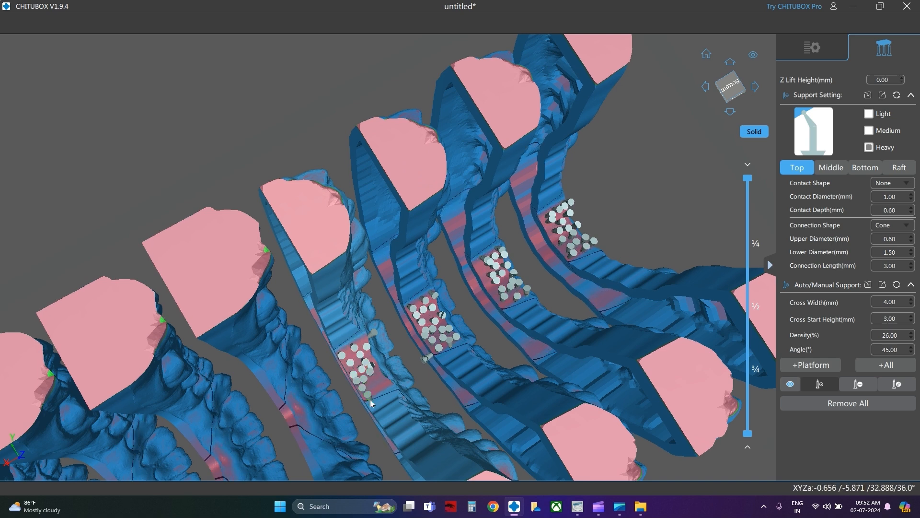
left_click(381, 386)
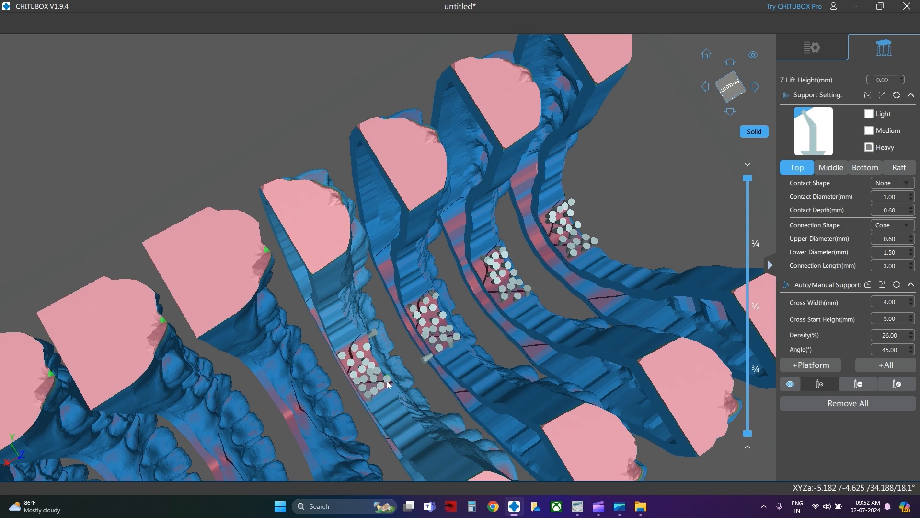
Step: Place a short row of heavy supports just behind the front teeth of the mandibular model closest to the maxillary ones
scroll(224, 248, "down", 4)
right_click_drag(224, 248, 419, 265)
scroll(336, 300, "up", 5)
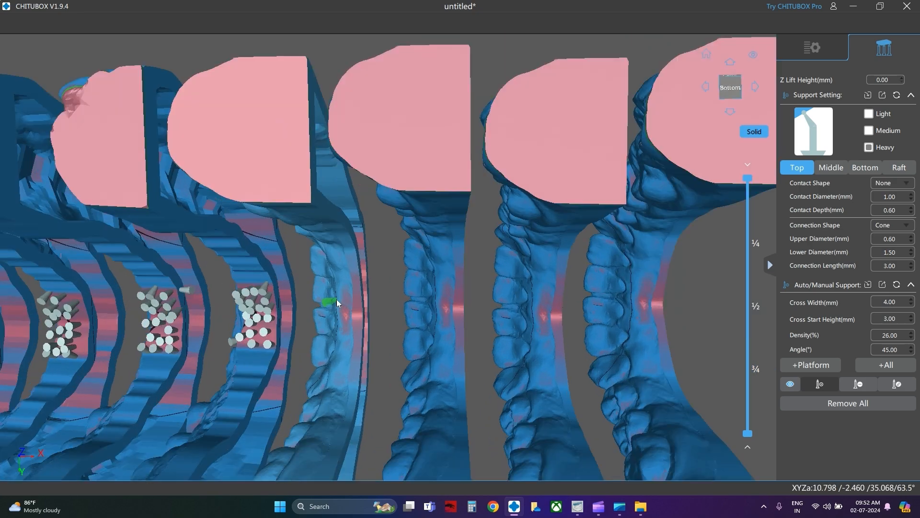
left_click(347, 288)
left_click(346, 299)
left_click(347, 315)
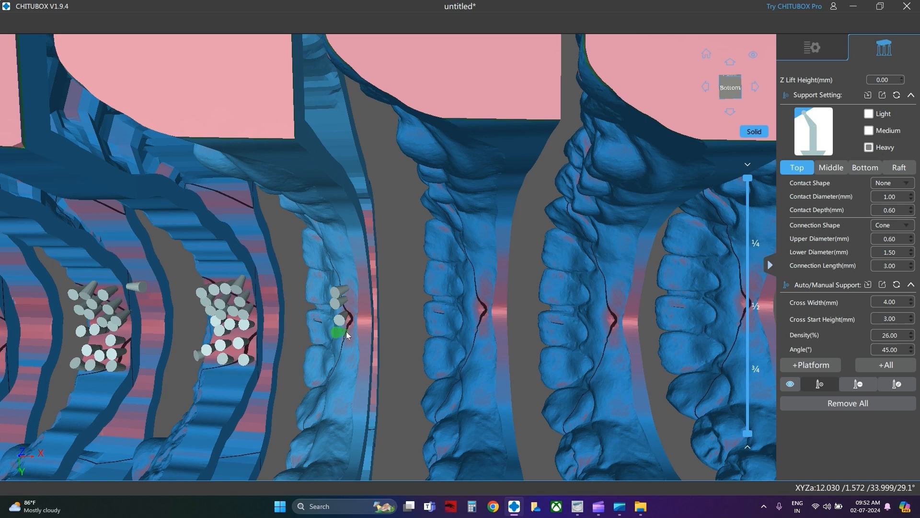
left_click(347, 330)
Step: Place a longer row of heavy supports along the inner front edge of that same mandibular model, away from the teeth
left_click(363, 378)
left_click(363, 361)
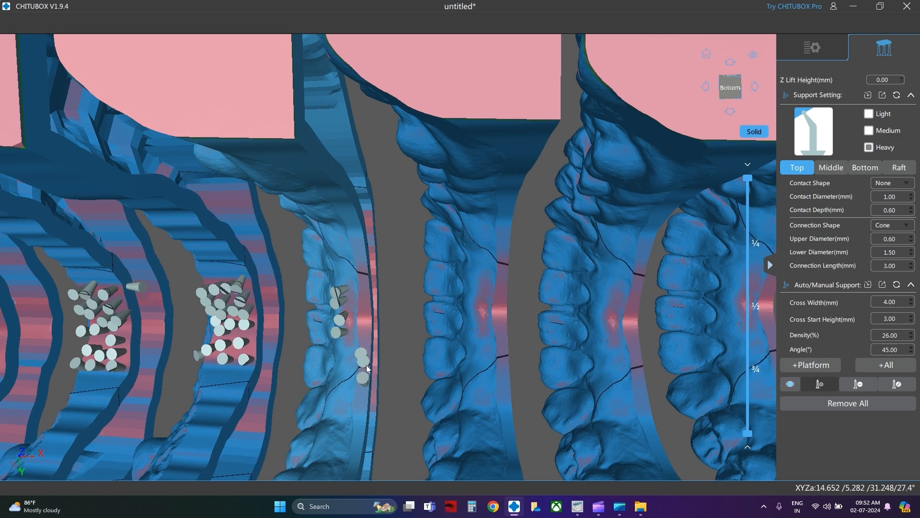
left_click(362, 353)
left_click(362, 345)
left_click(362, 328)
left_click(360, 317)
left_click(361, 305)
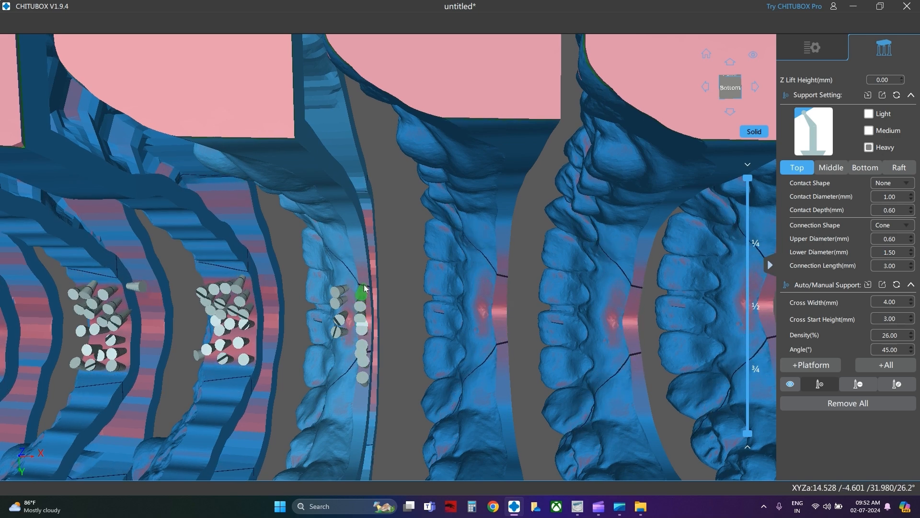
left_click(360, 293)
left_click(362, 282)
left_click(361, 273)
left_click(360, 265)
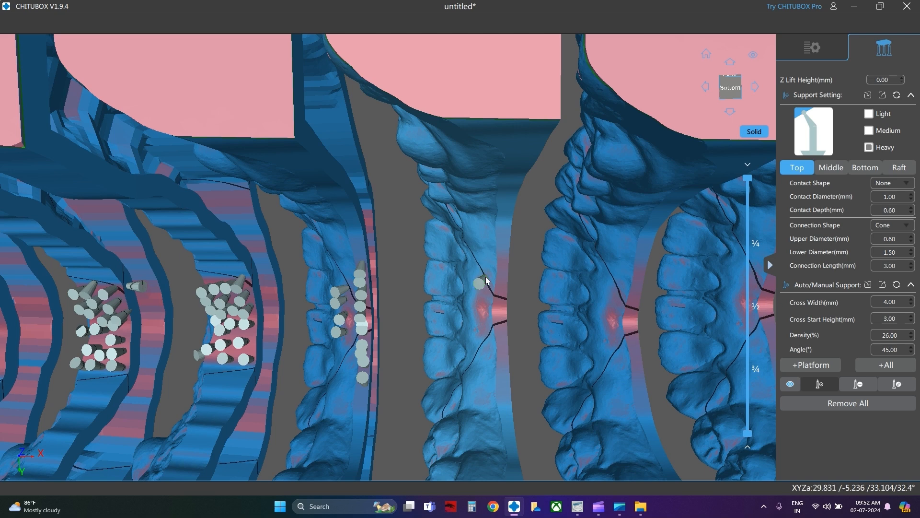
Step: Support the front overhang of Mandibular.stl #2 with two rows of heavy supports, behind the incisors and along the inner edge
left_click(476, 297)
left_click(479, 312)
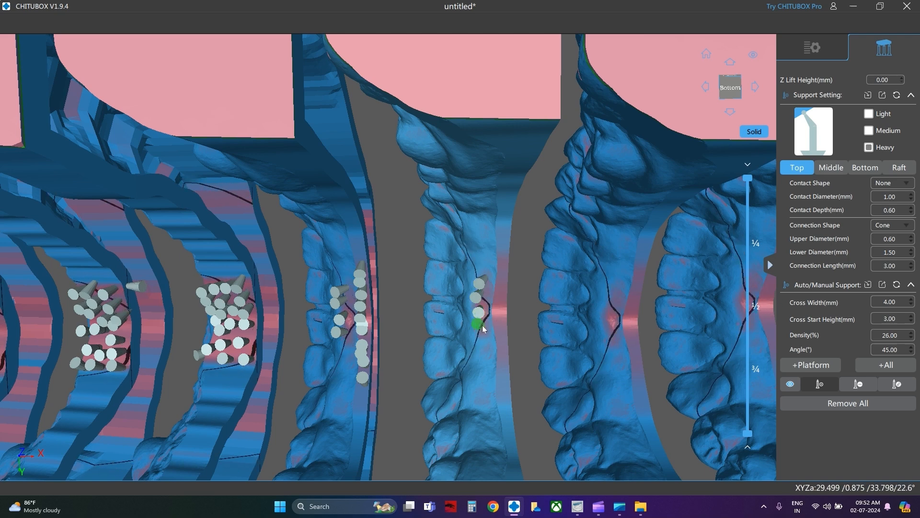
left_click(505, 267)
left_click(505, 285)
left_click(501, 299)
left_click(503, 311)
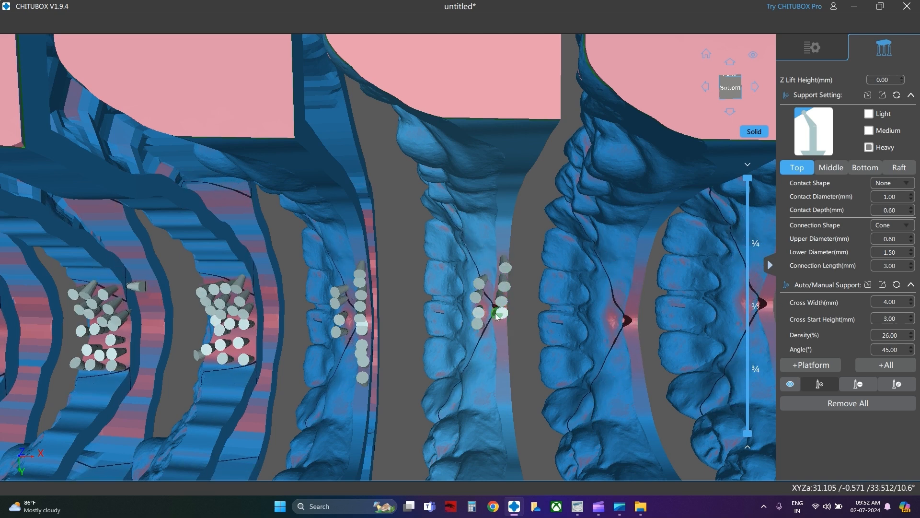
left_click(499, 323)
left_click(502, 334)
left_click(500, 352)
left_click(502, 363)
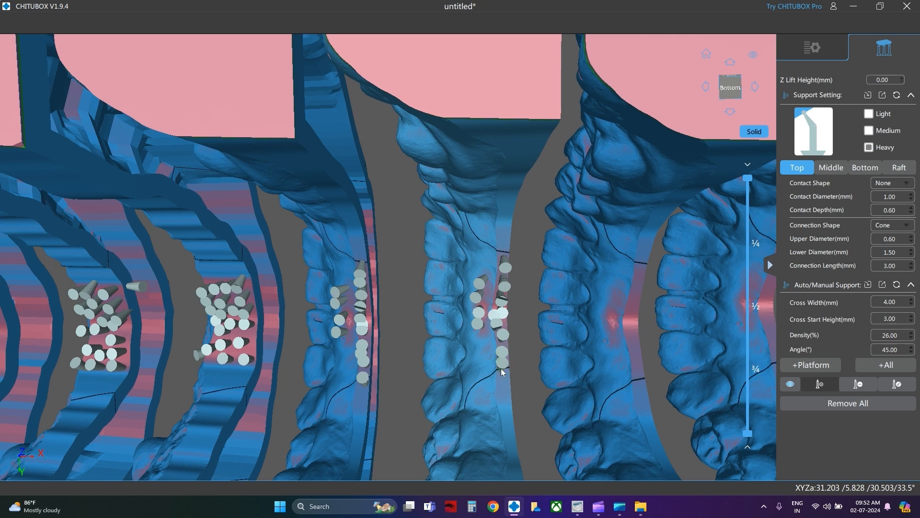
Step: Add heavy supports to Mandibular.stl #0, some behind its front teeth and a row along its inner front edge
left_click(616, 301)
left_click(618, 322)
left_click(615, 336)
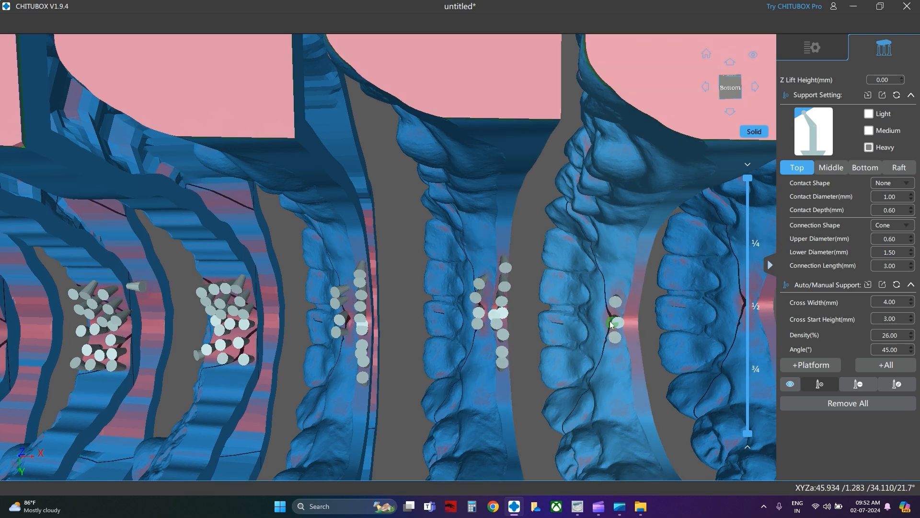
left_click(649, 282)
left_click(643, 296)
left_click(640, 314)
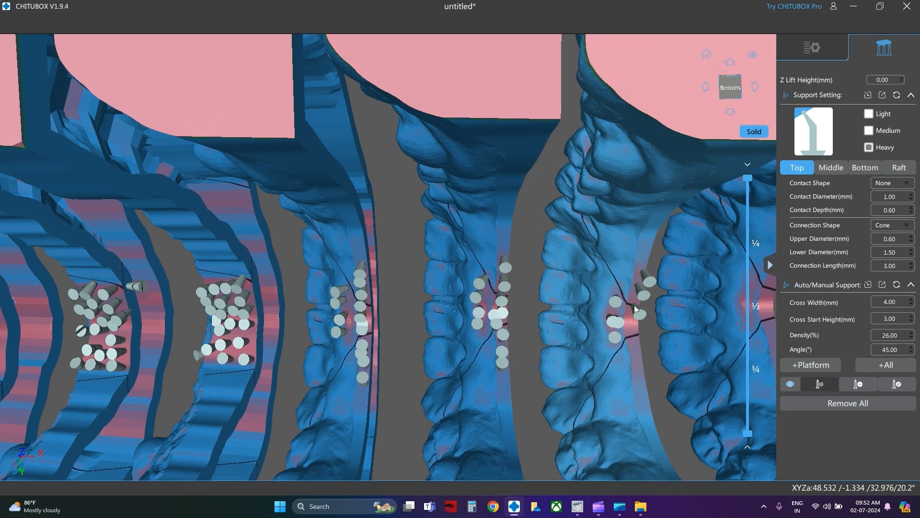
left_click(635, 326)
left_click(637, 341)
left_click(637, 356)
Step: Place a row of heavy supports along the inner front edge of the outermost mandibular model, Mandibular.stl #3
scroll(543, 305, "down", 6)
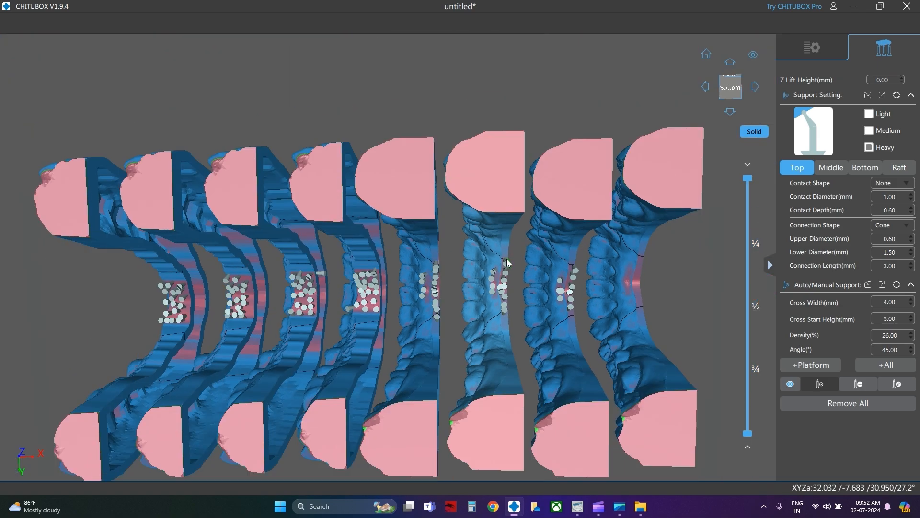
right_click_drag(498, 253, 625, 223)
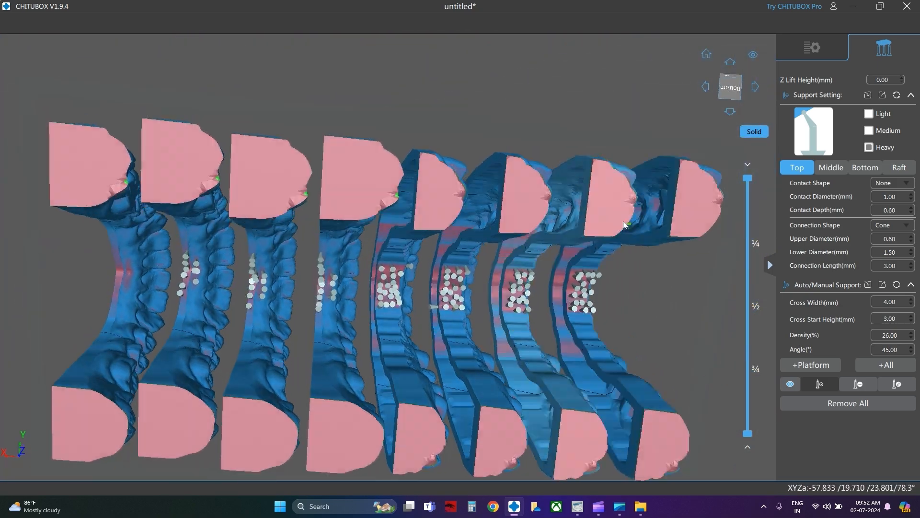
scroll(89, 288, "up", 4)
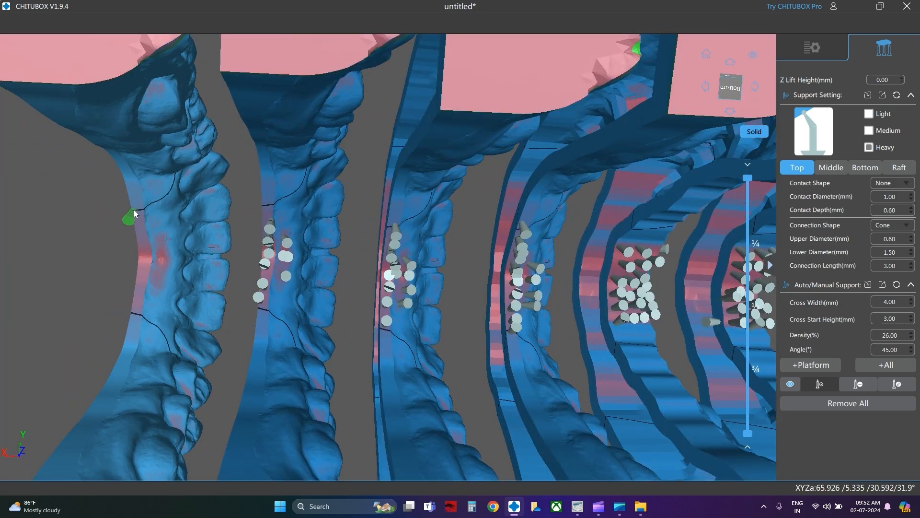
left_click(135, 211)
left_click(139, 223)
left_click(139, 235)
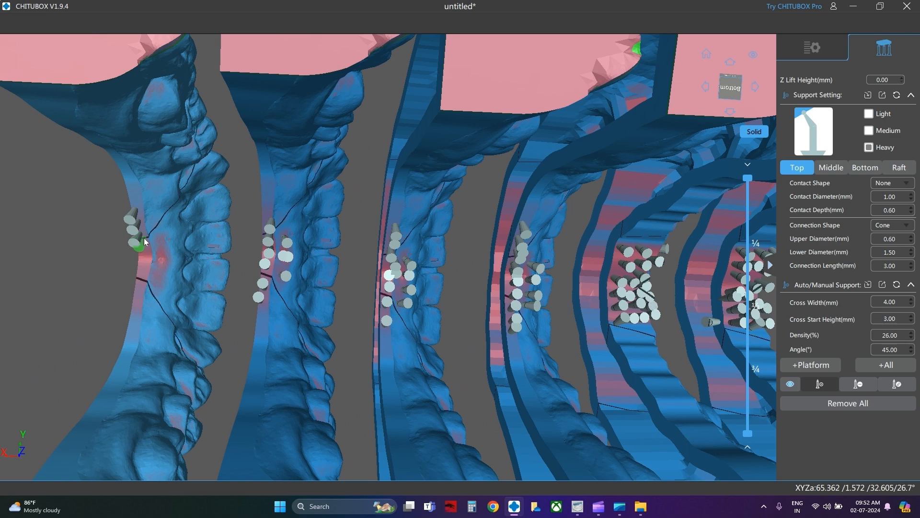
left_click(144, 241)
left_click(142, 252)
left_click(145, 260)
left_click(144, 264)
left_click(143, 276)
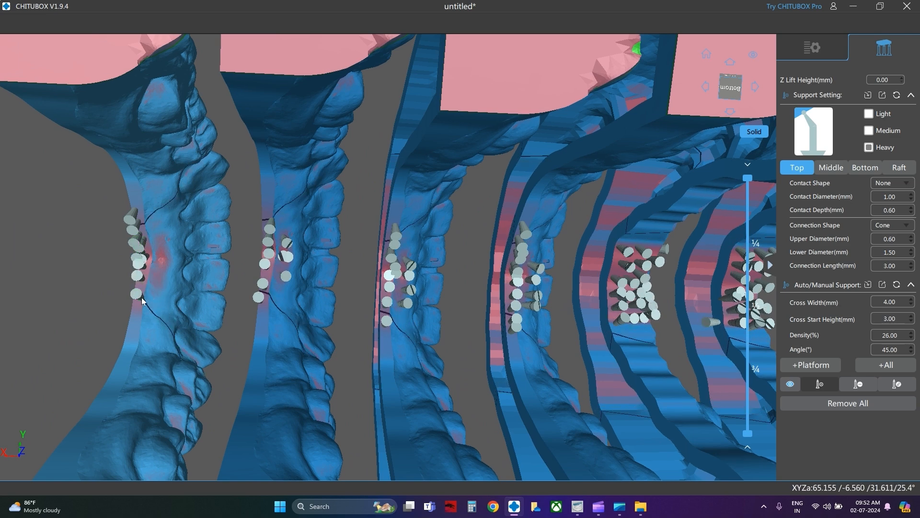
left_click(142, 296)
left_click(141, 313)
Step: Cover the red area behind the front teeth of Mandibular.stl #3 with a second group of heavy supports
left_click(161, 256)
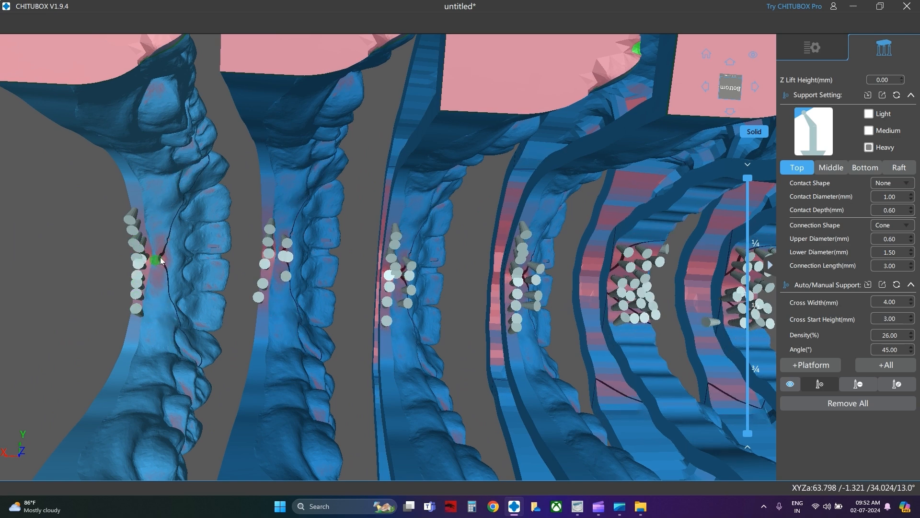
left_click(163, 240)
left_click(161, 264)
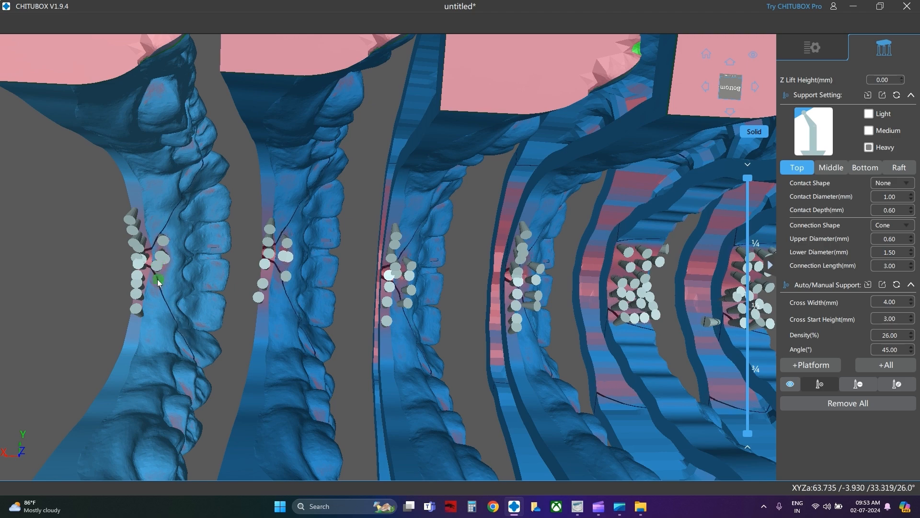
left_click(160, 282)
left_click(160, 274)
left_click(156, 242)
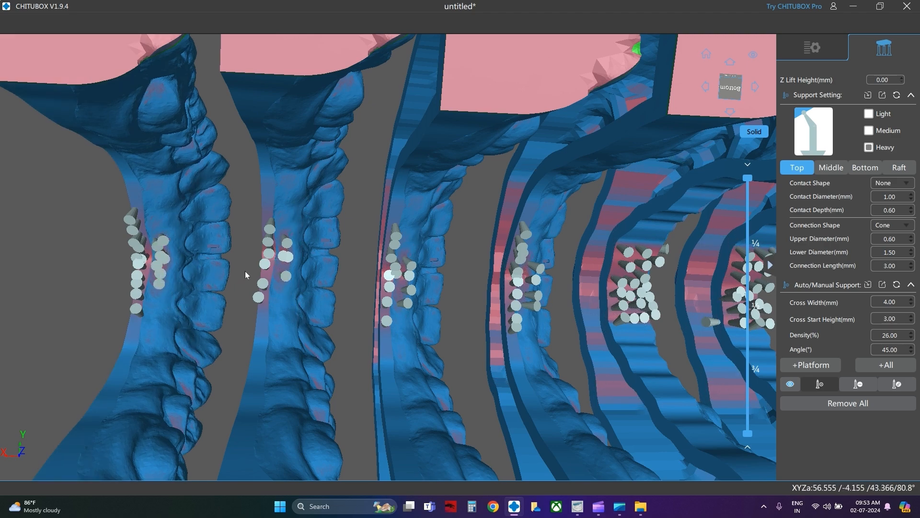
Step: Leave support editing and slice all eight supported models, choosing to continue even though they exceed the printing platform
scroll(248, 273, "down", 5)
right_click_drag(317, 134, 484, 220)
scroll(325, 355, "down", 3)
scroll(325, 356, "down", 2)
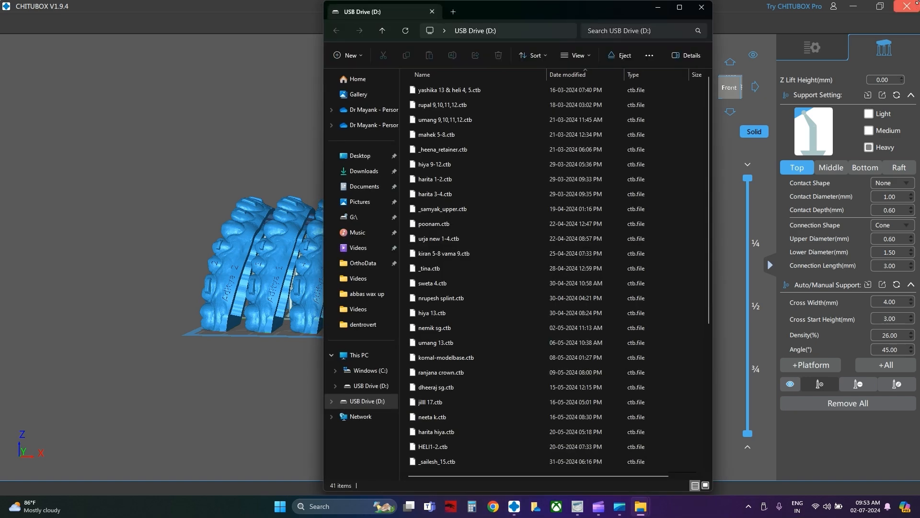
left_click(660, 9)
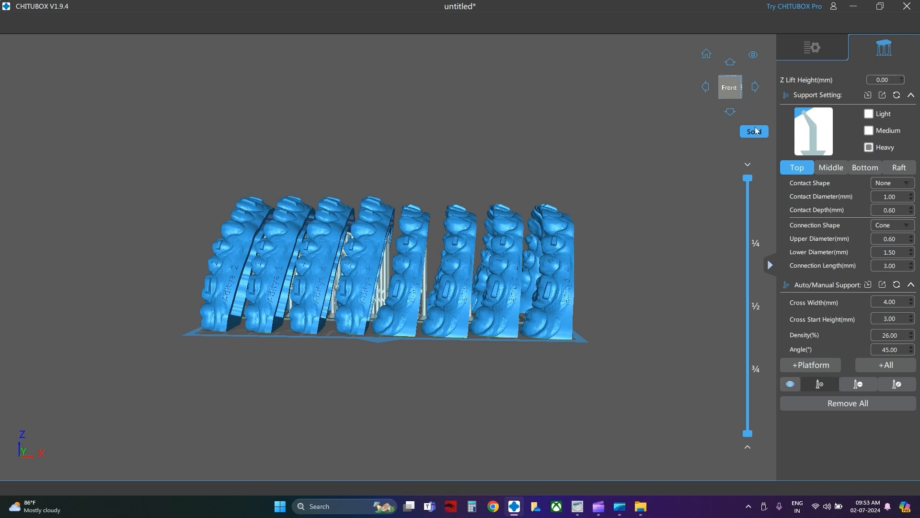
left_click(817, 52)
left_click_drag(655, 176, 463, 195)
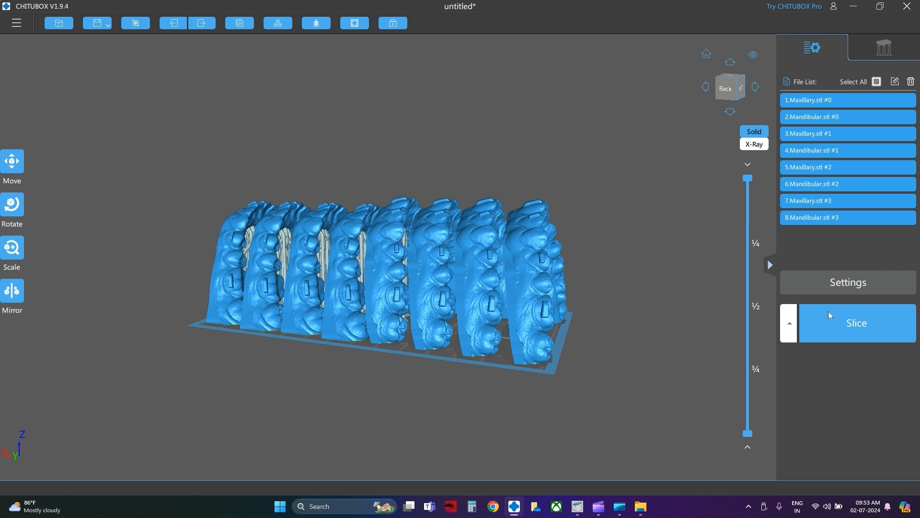
left_click(839, 334)
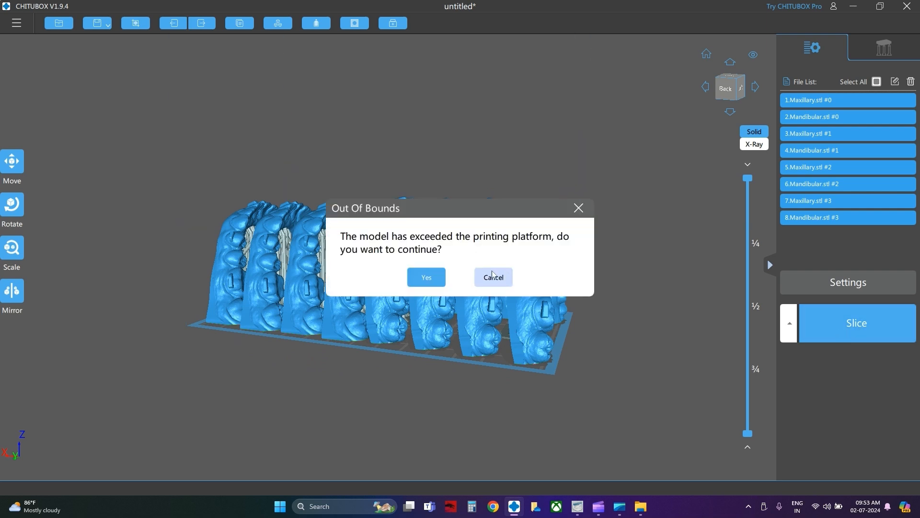
left_click(427, 277)
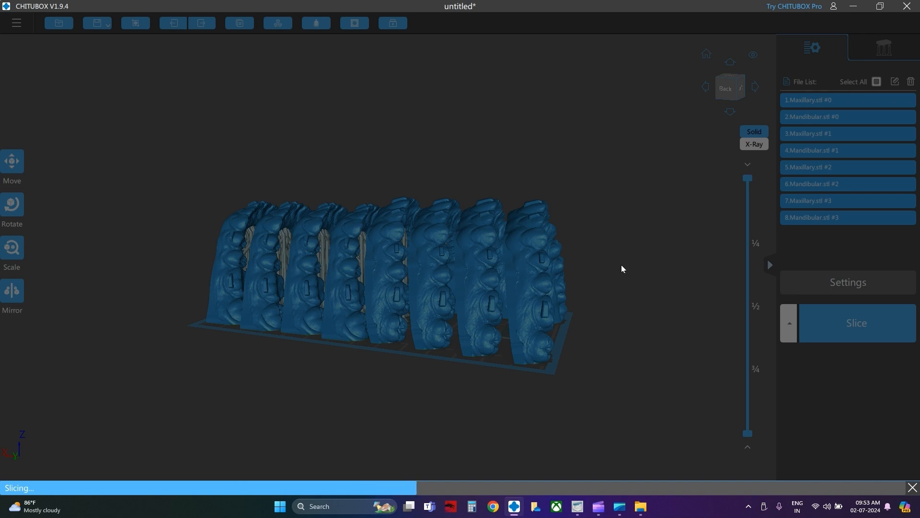
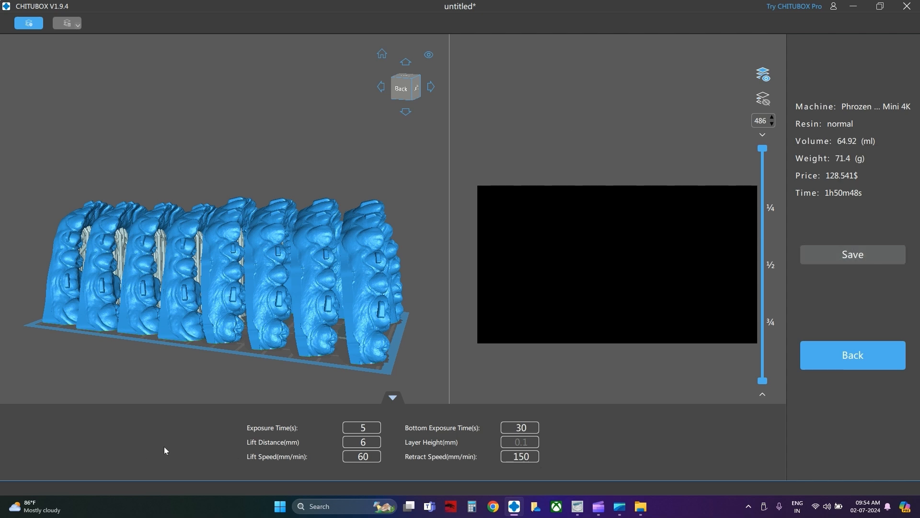
Step: Save the sliced job to USB Drive (D:) as a CHITUBOX .ctb file named with the patient's first name followed by 1-4
left_click(856, 255)
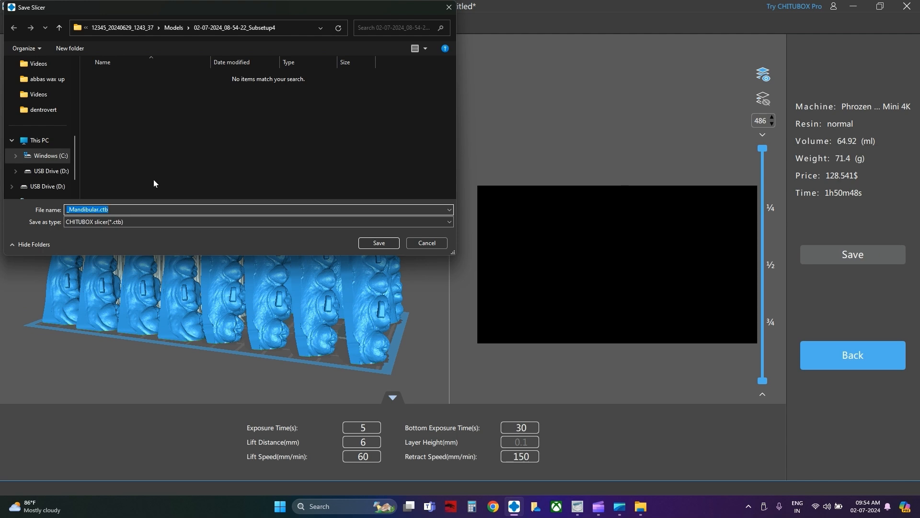
type("as")
type("itya1-4")
left_click(54, 175)
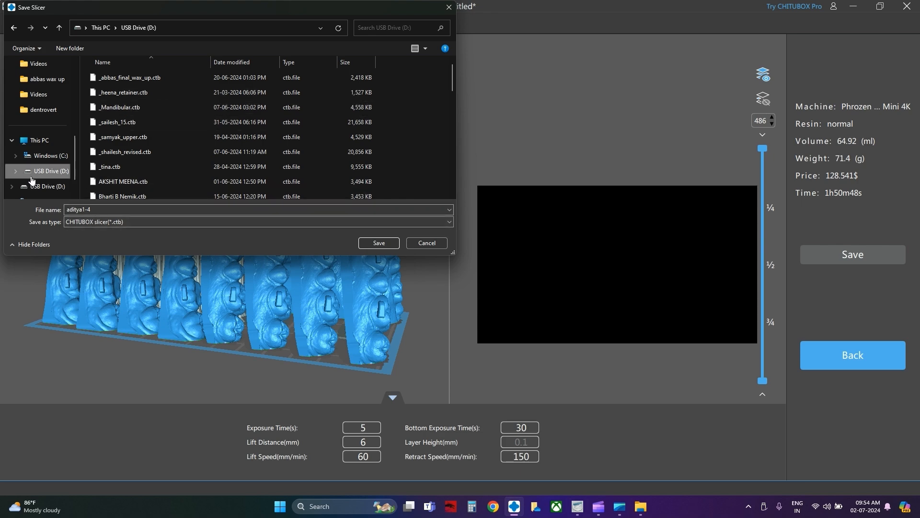
left_click(369, 243)
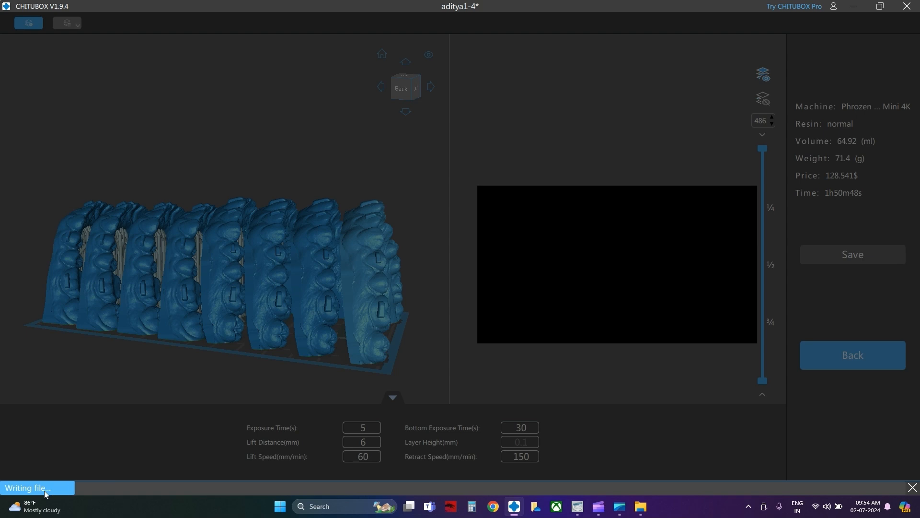